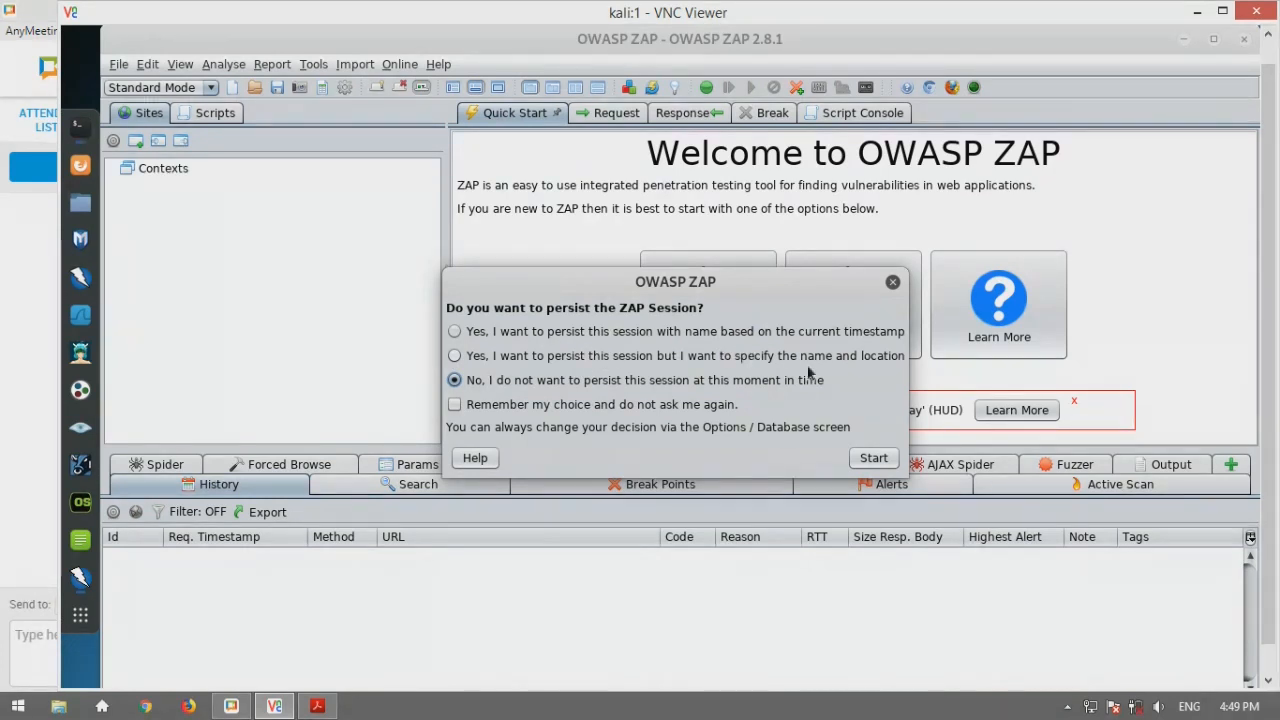
# Persist the session with a chosen name, saving the file as CursoZAP in ZAPscans
pyautogui.click(455, 356)
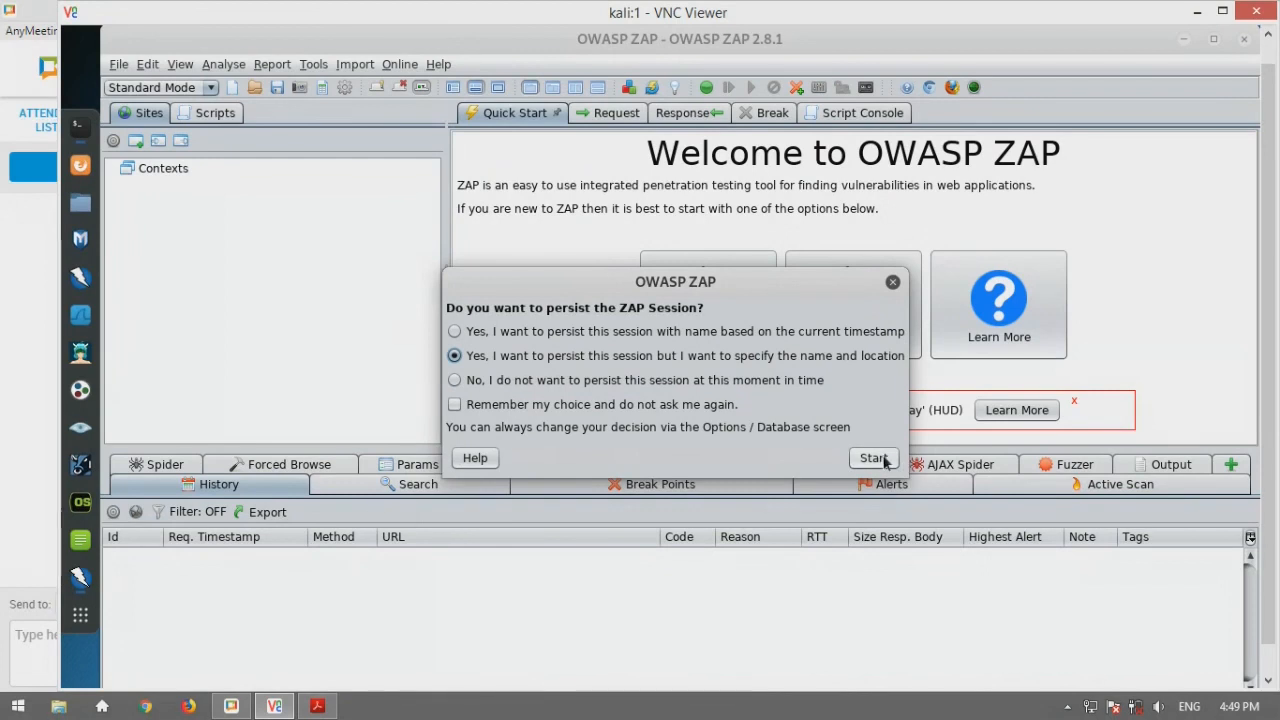
pyautogui.click(882, 460)
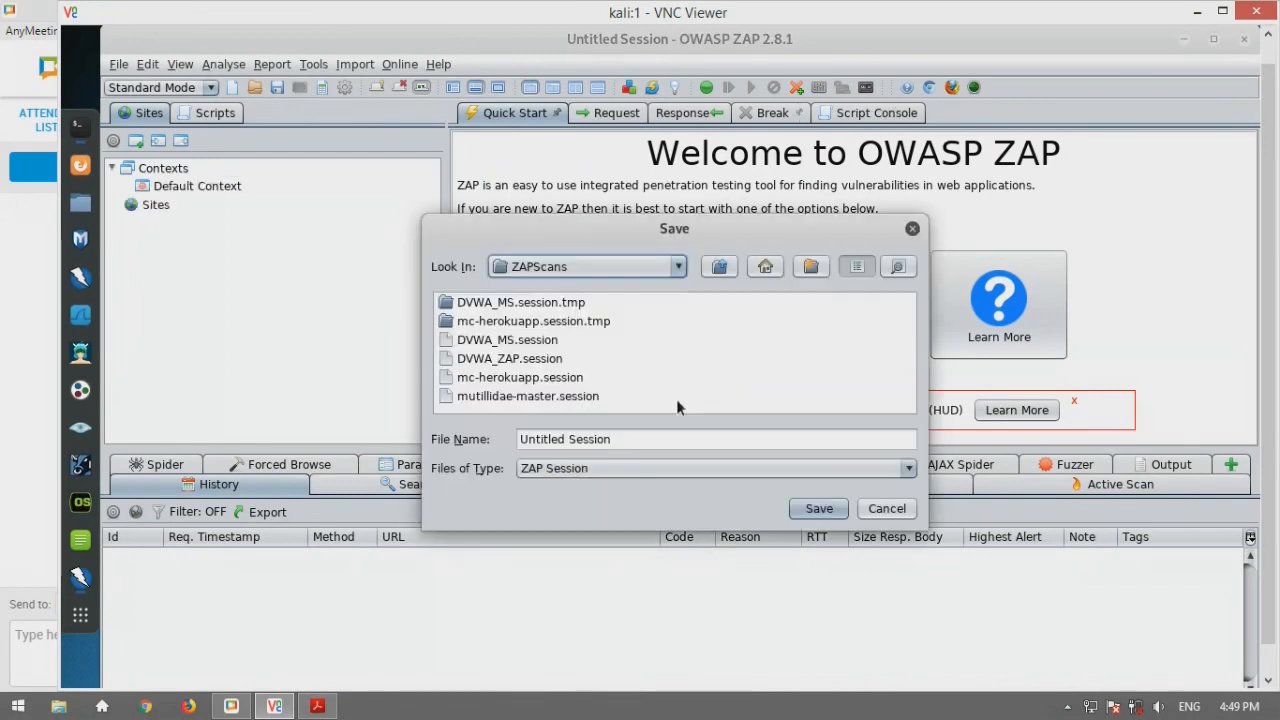
pyautogui.tripleClick(627, 439)
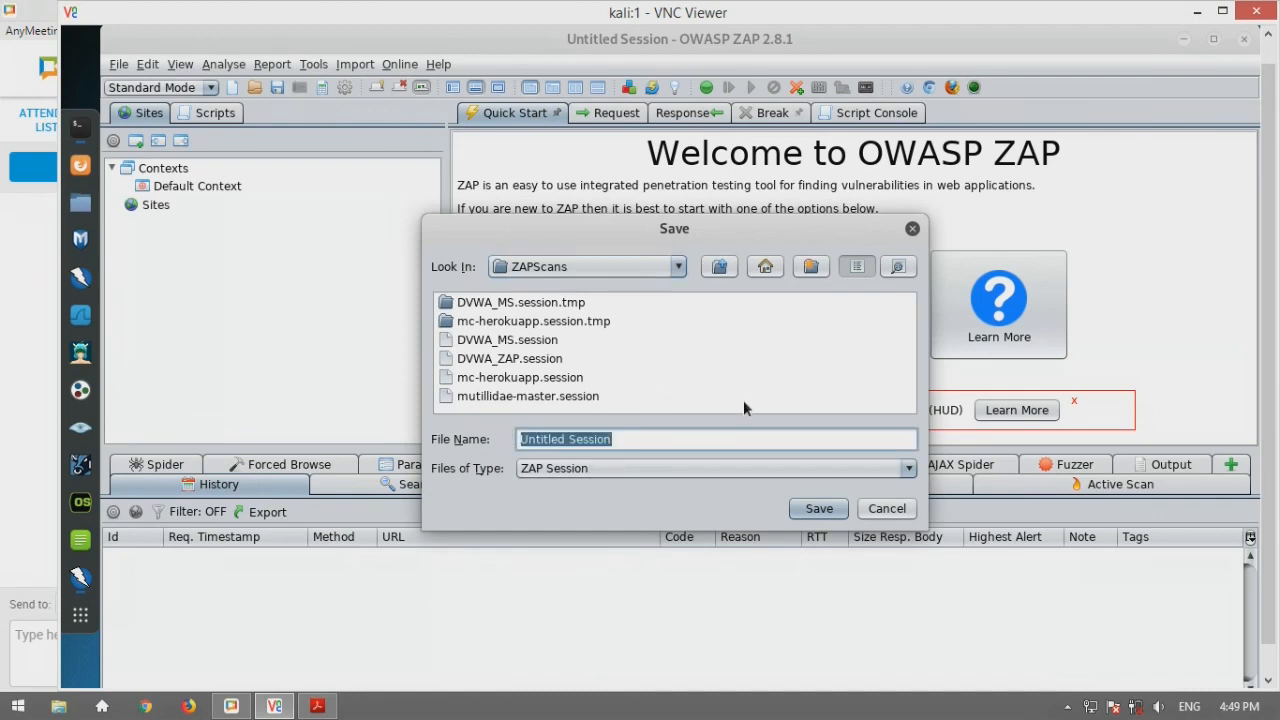
pyautogui.write('CursoZAP')
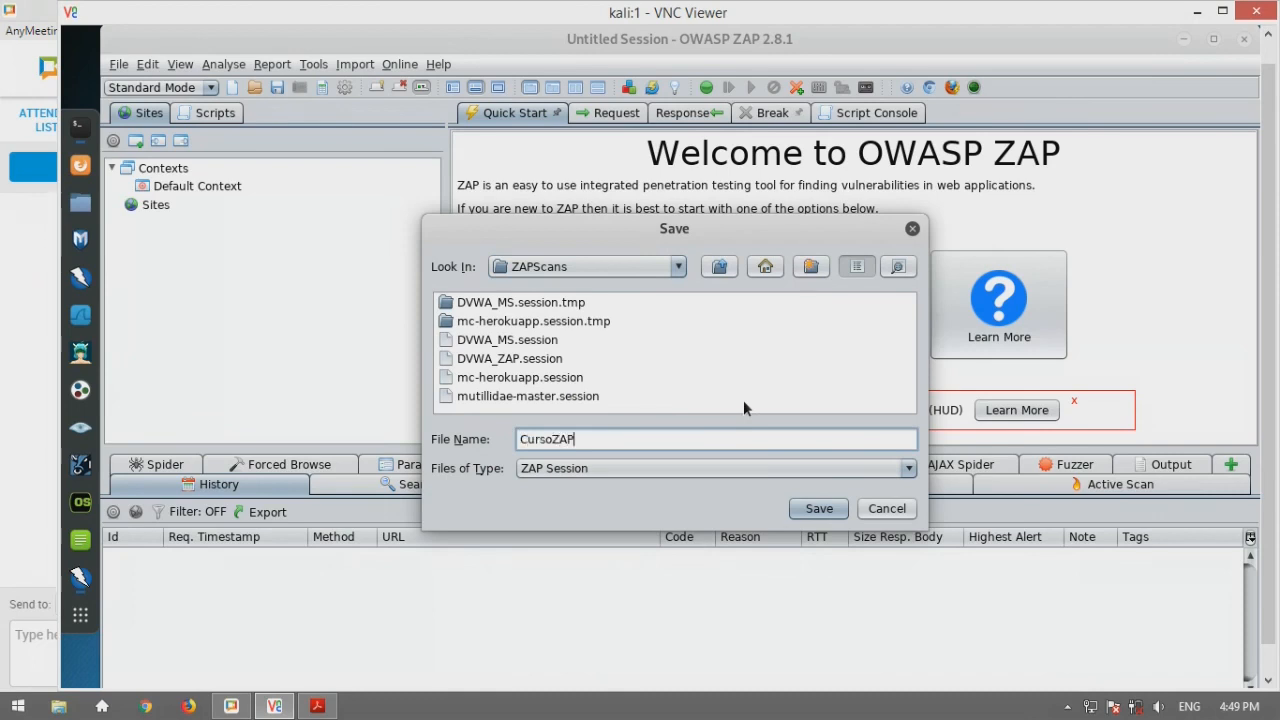
pyautogui.click(820, 509)
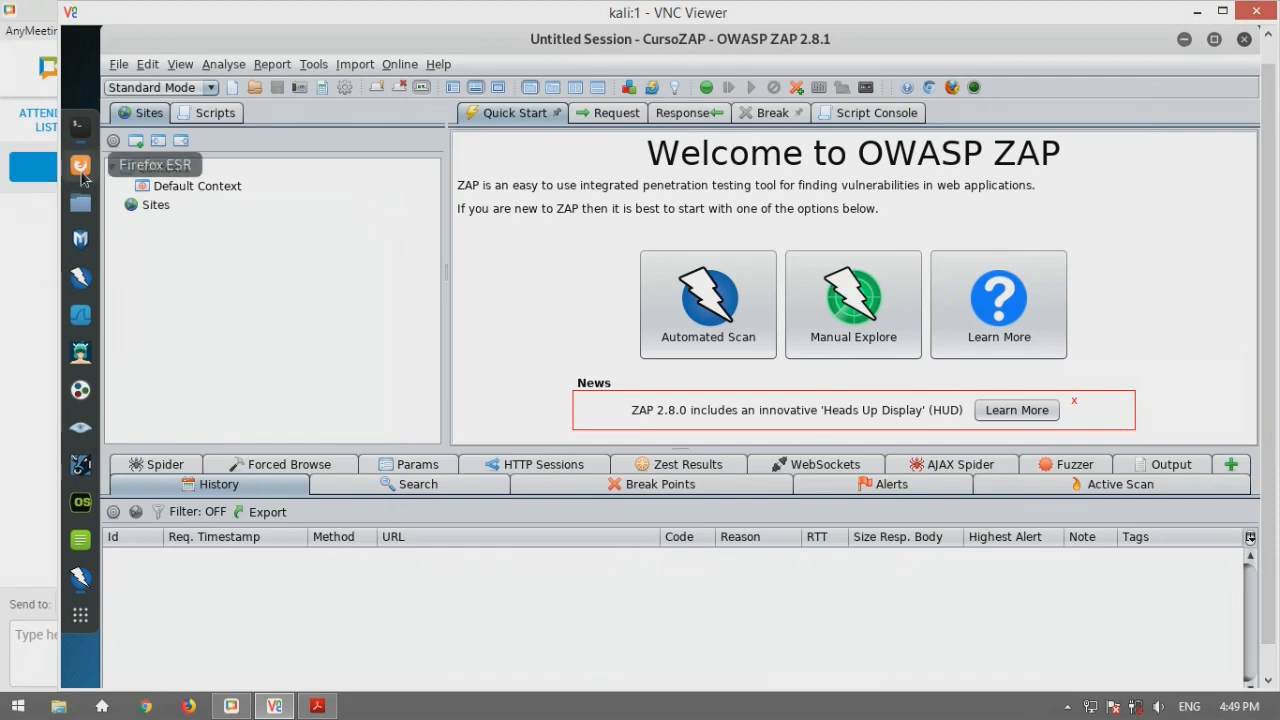
pyautogui.click(83, 172)
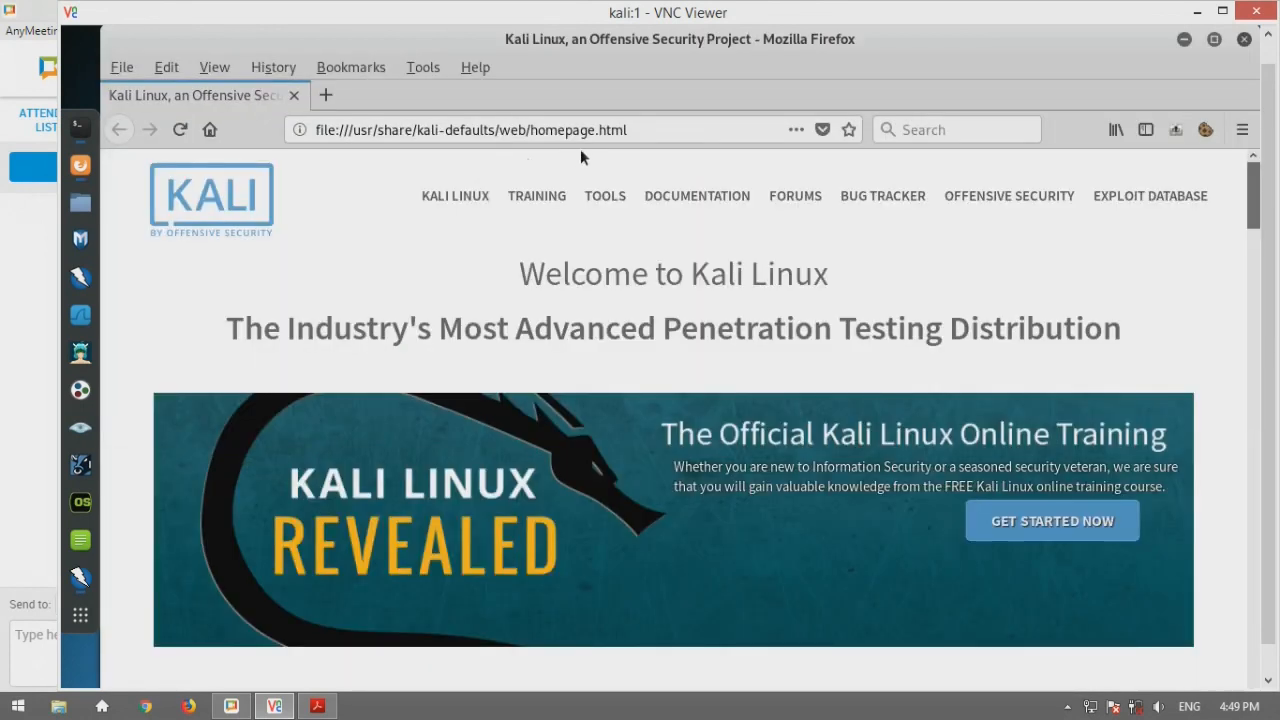
pyautogui.click(636, 129)
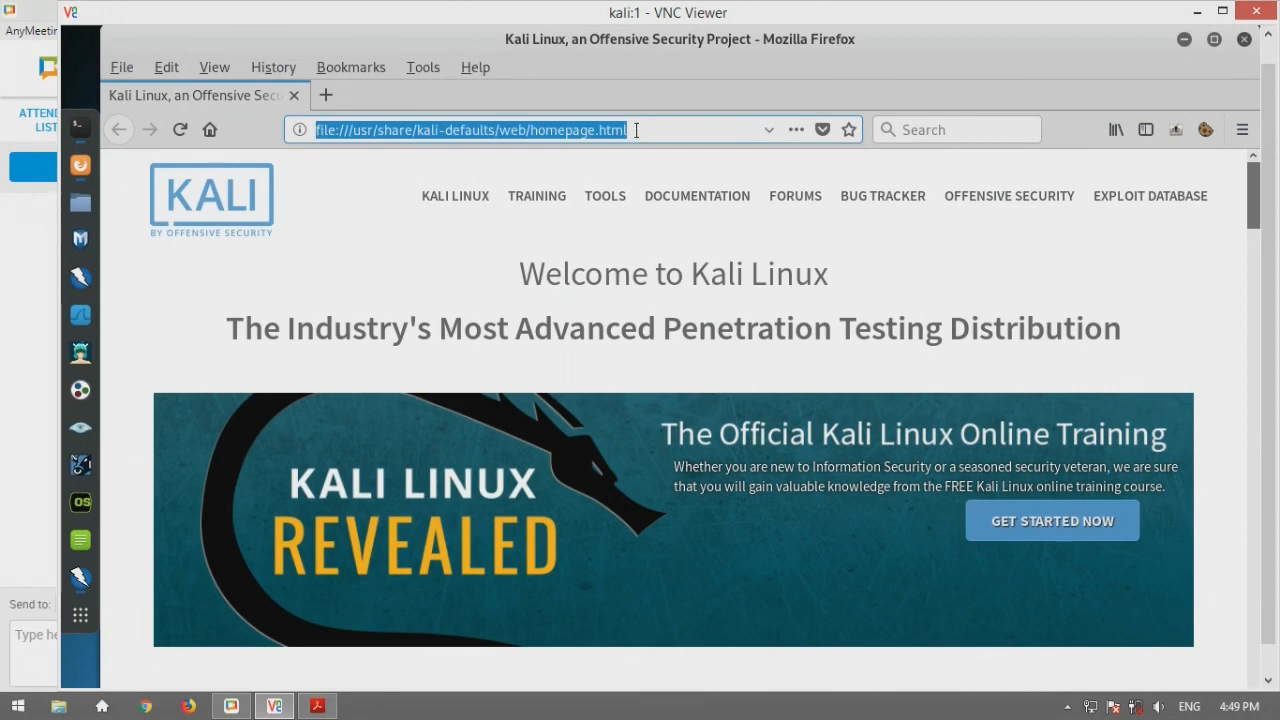
pyautogui.write('www.exampl')
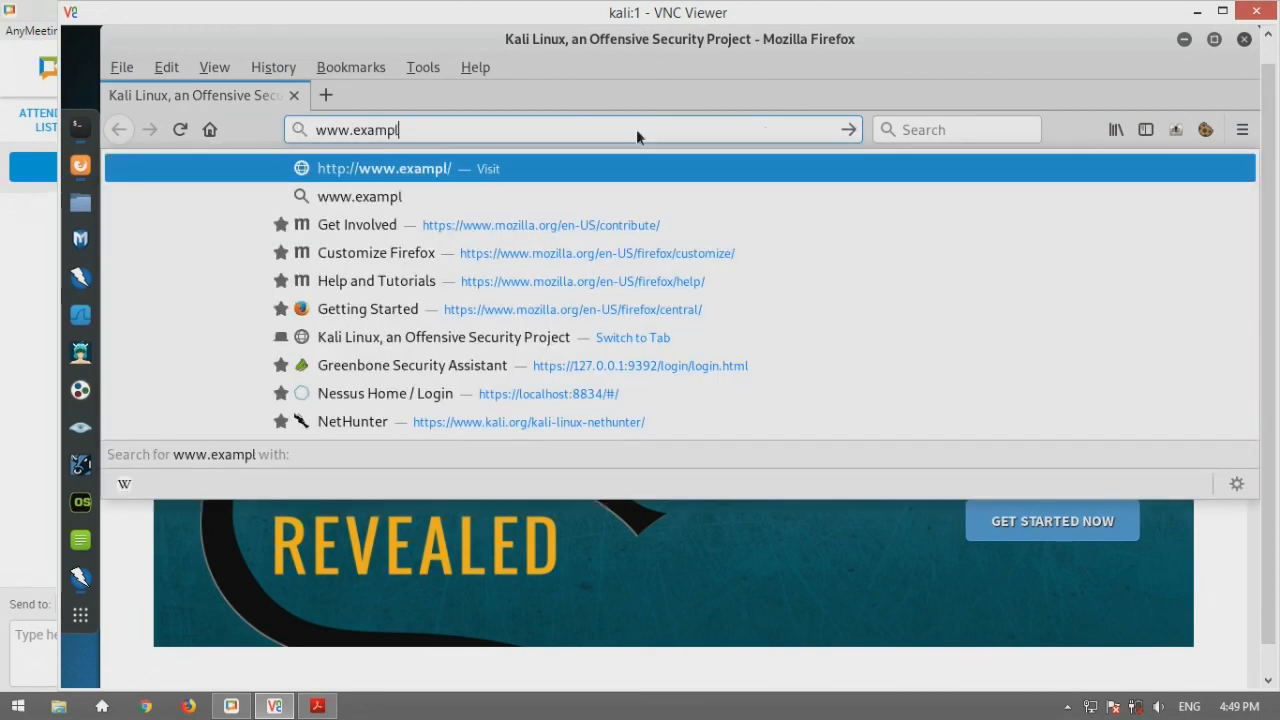
pyautogui.write('e.com')
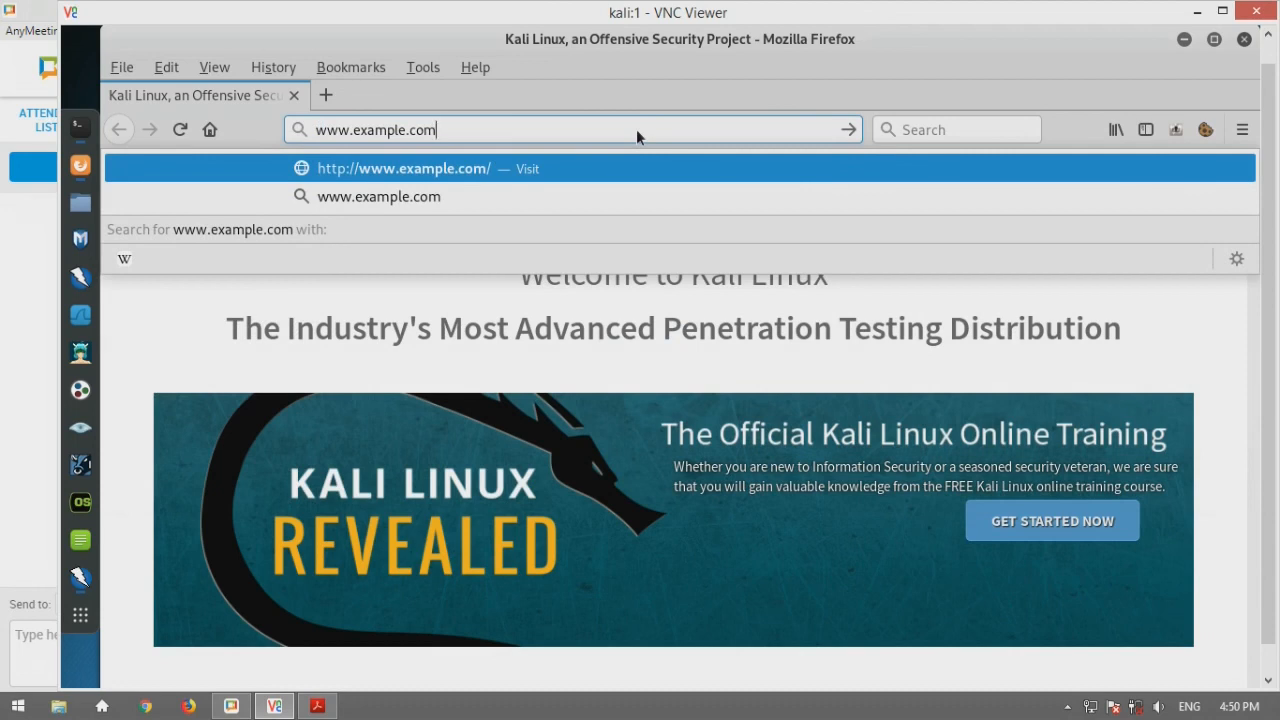
pyautogui.press('Return')
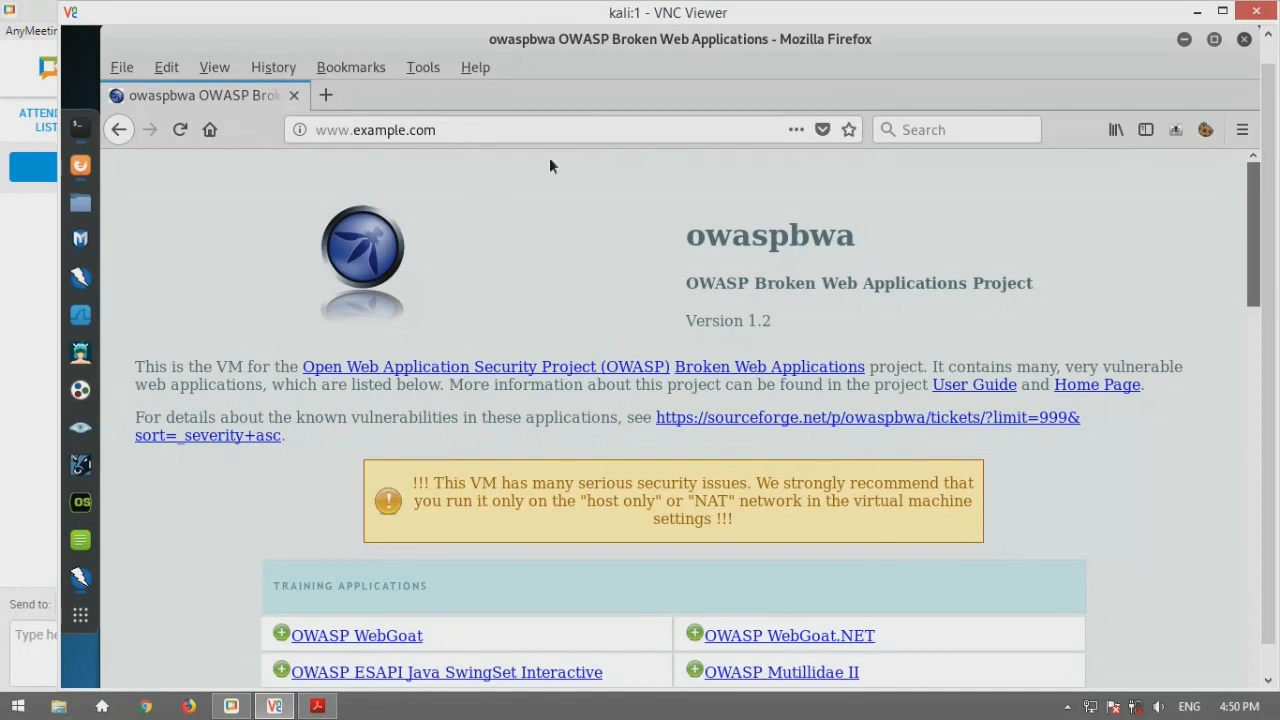
pyautogui.click(82, 578)
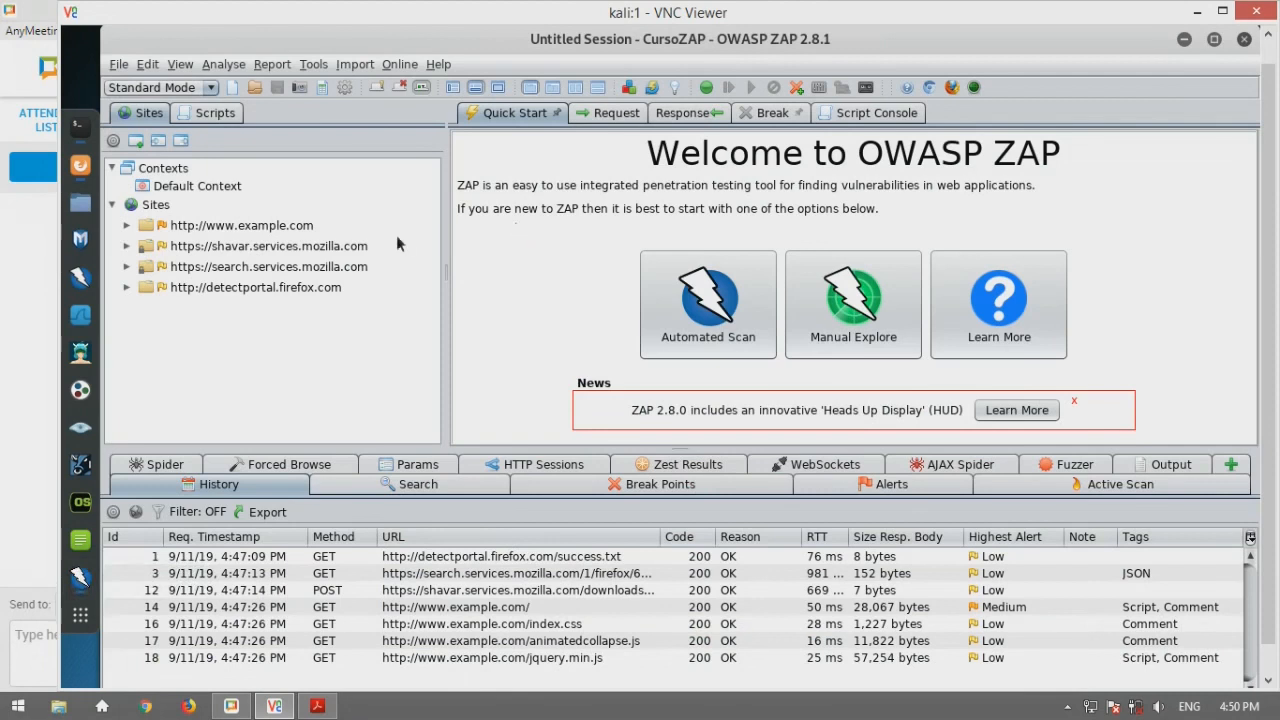
pyautogui.click(127, 226)
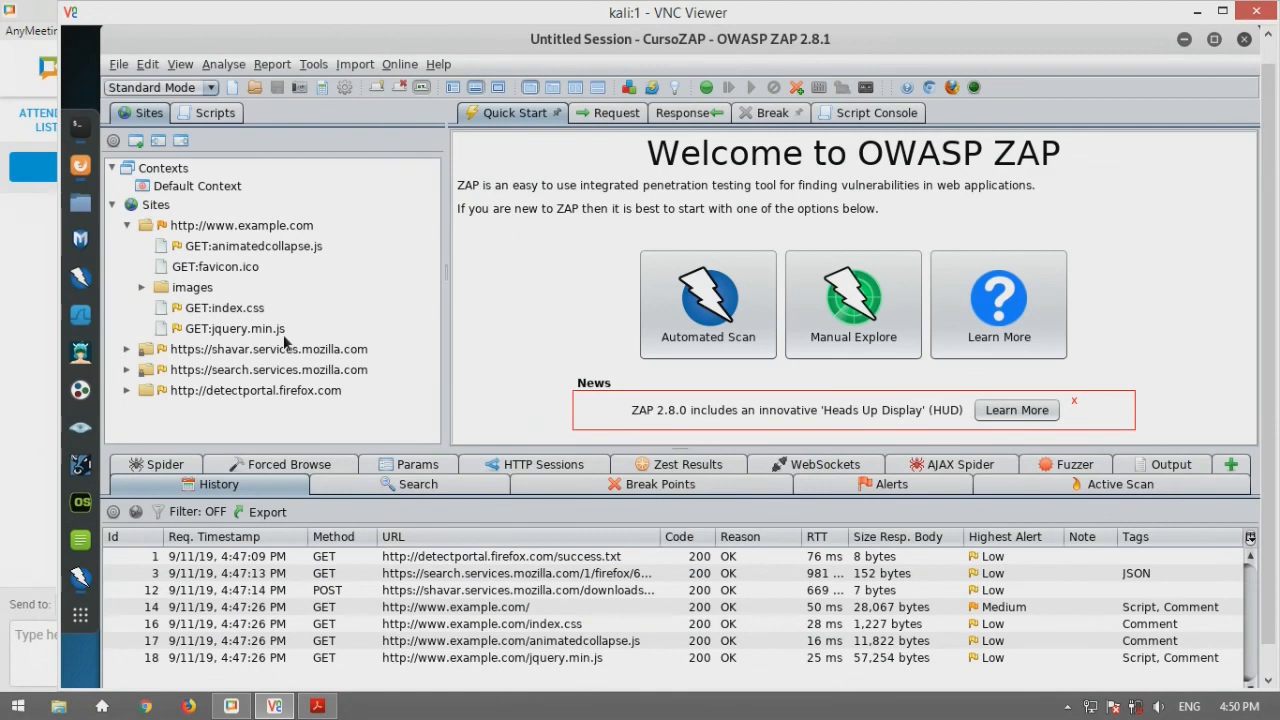
pyautogui.click(603, 115)
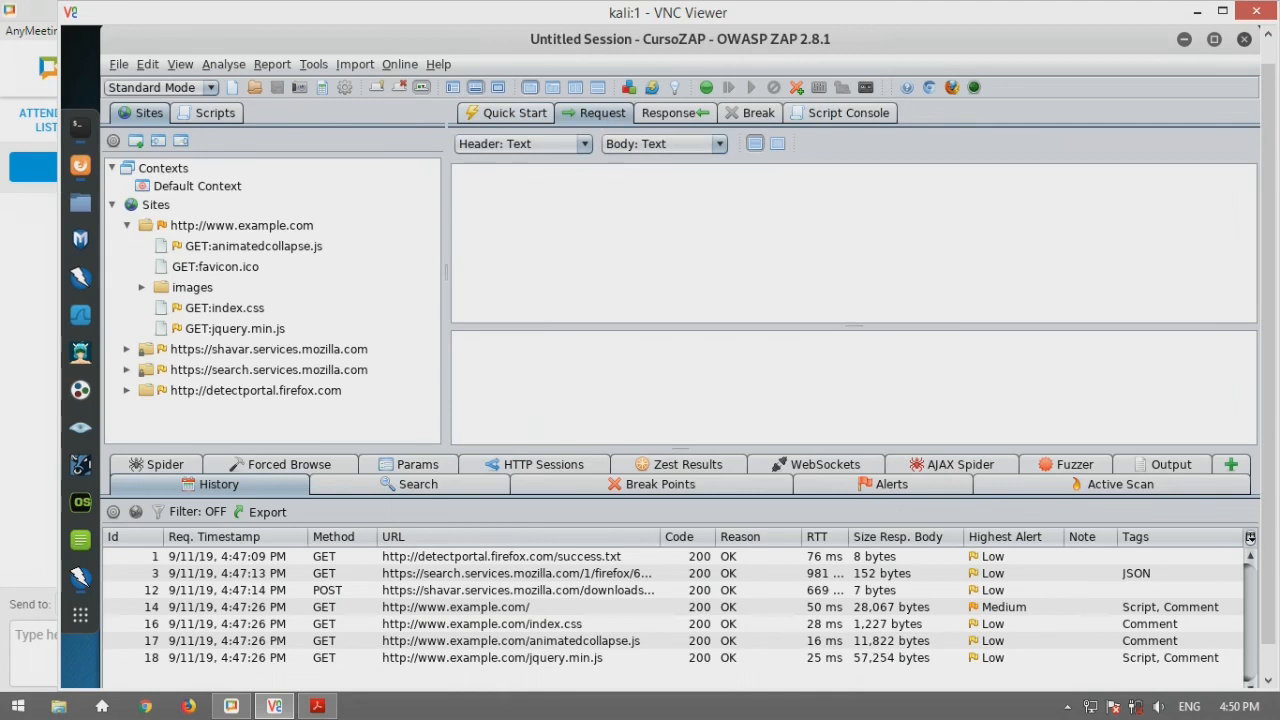
pyautogui.click(427, 608)
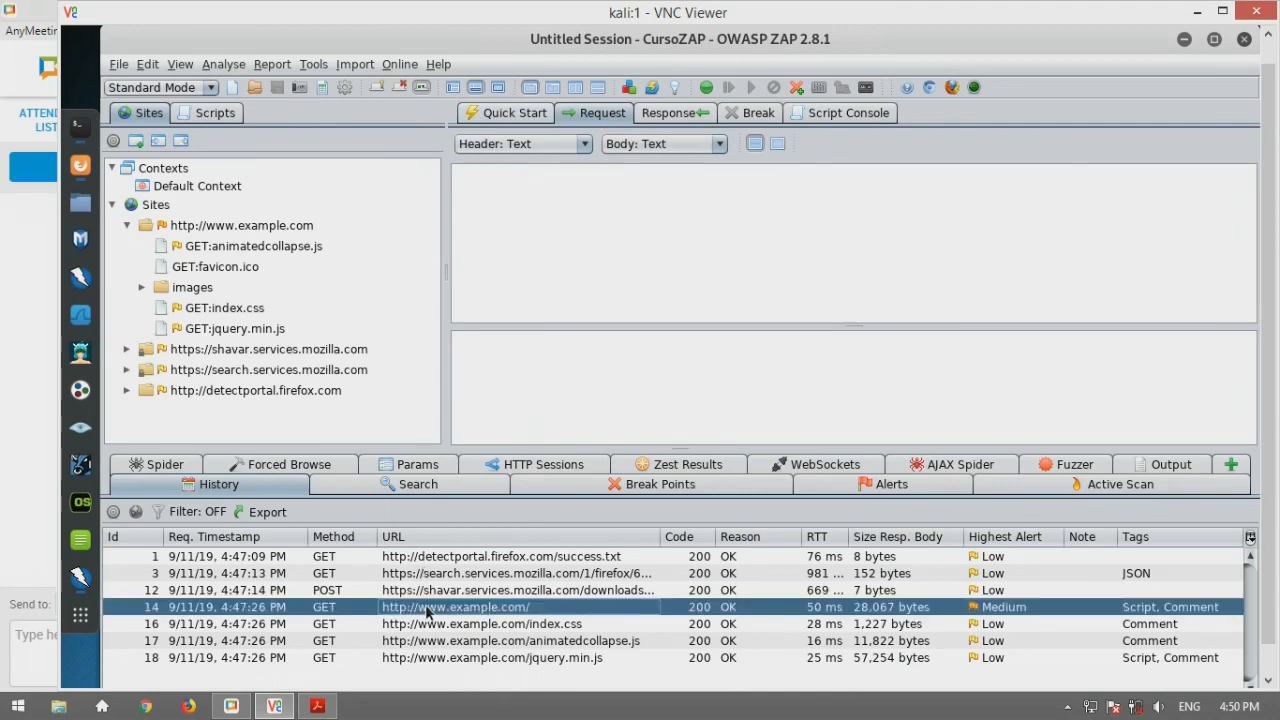
pyautogui.click(438, 624)
pyautogui.click(440, 610)
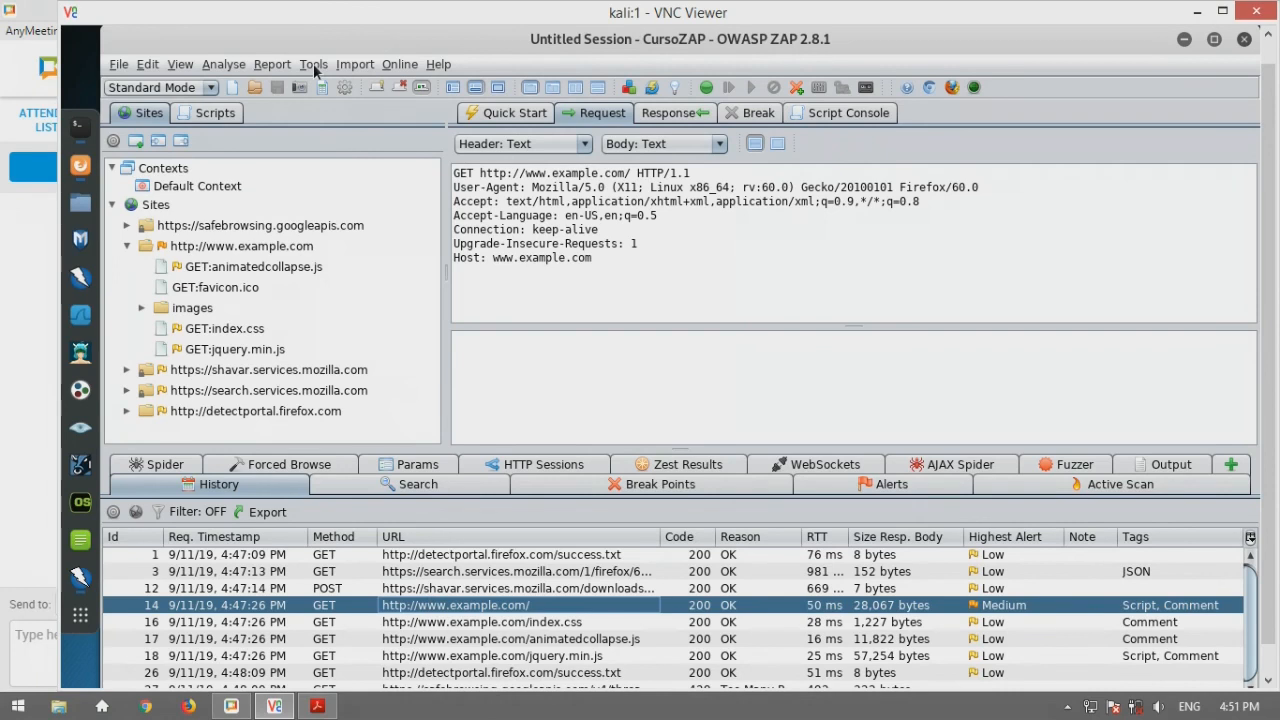
# Open Tools > Options, reposition and widen the dialog, and scroll down to the Active Scan settings
pyautogui.click(314, 65)
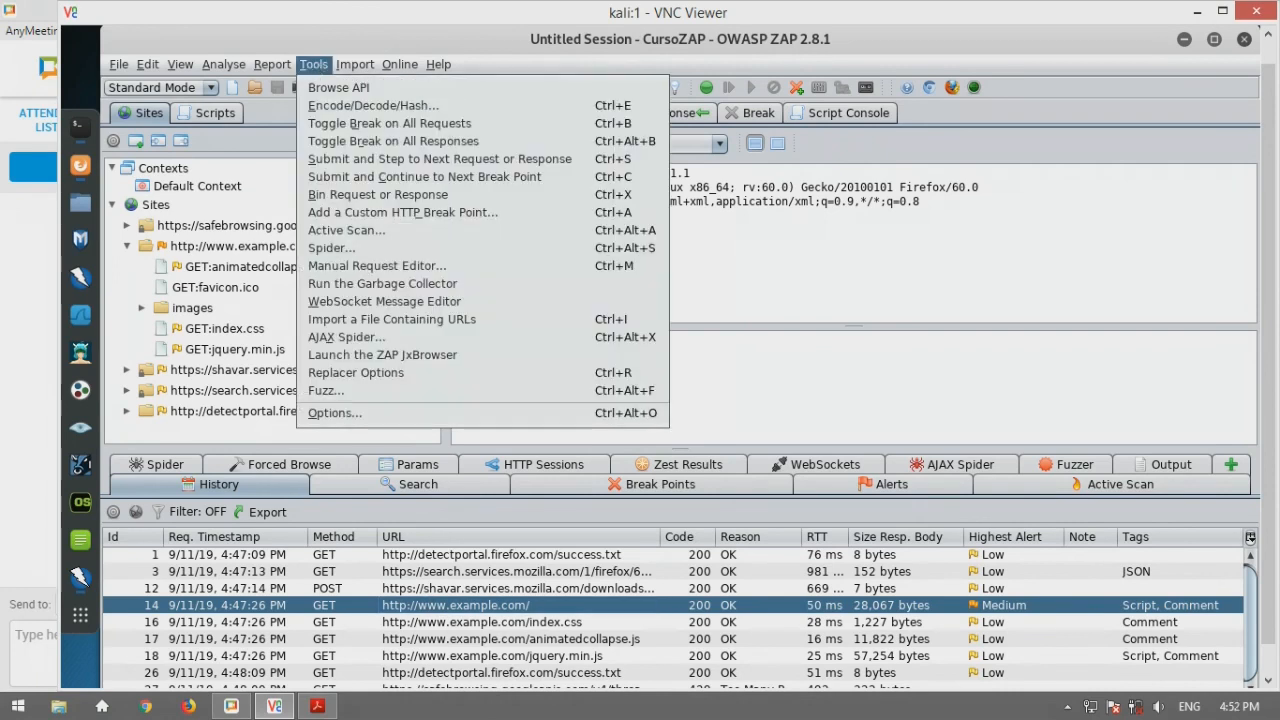
pyautogui.click(352, 418)
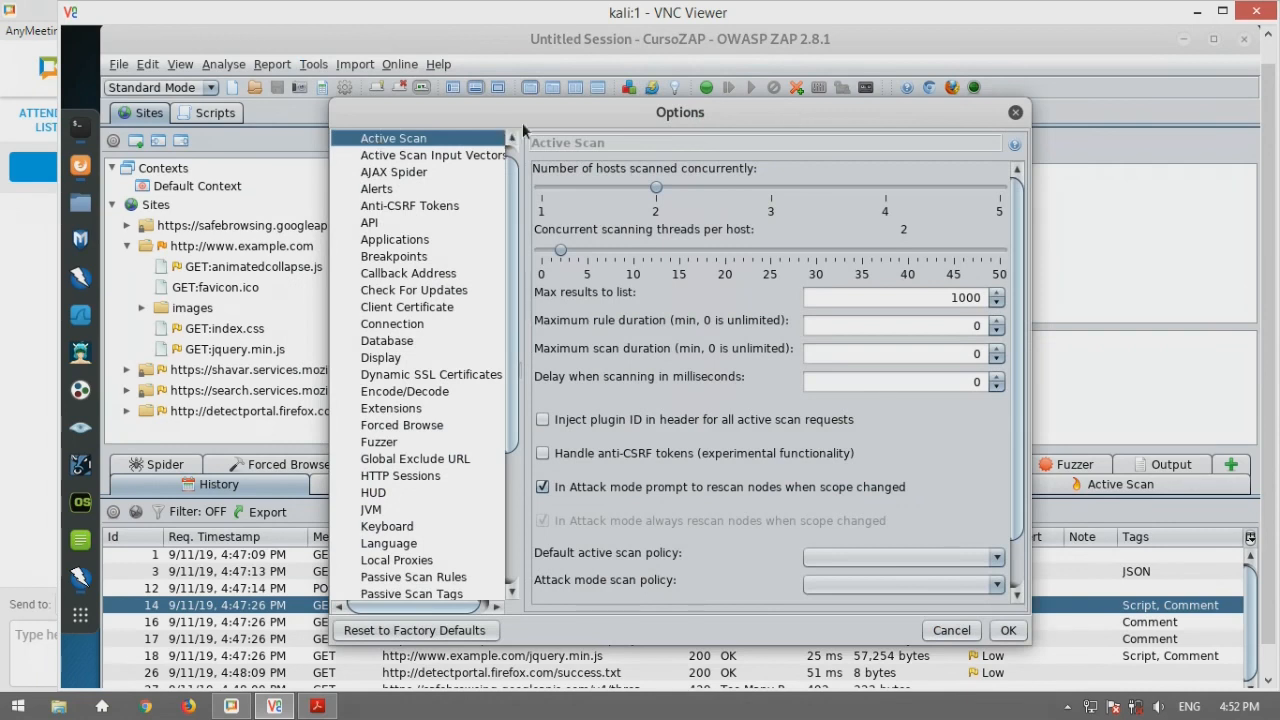
pyautogui.moveTo(522, 112); pyautogui.dragTo(445, 92)
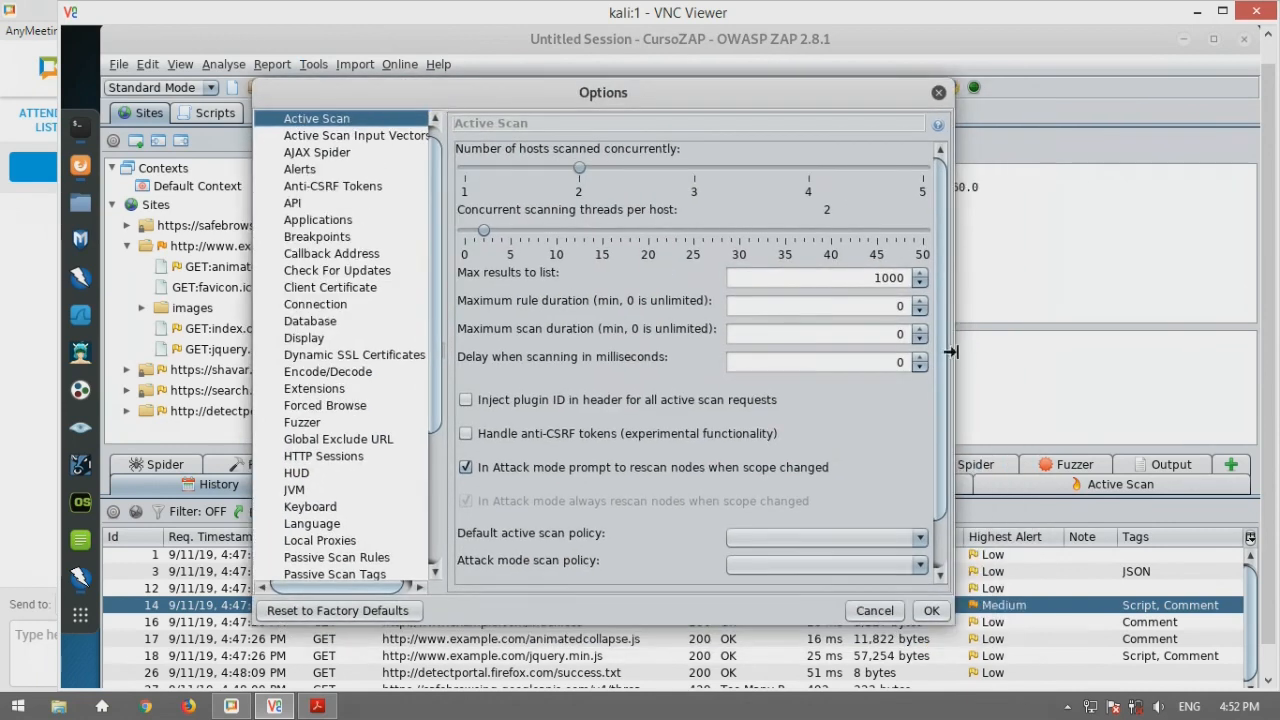
pyautogui.moveTo(950, 351); pyautogui.dragTo(1166, 354)
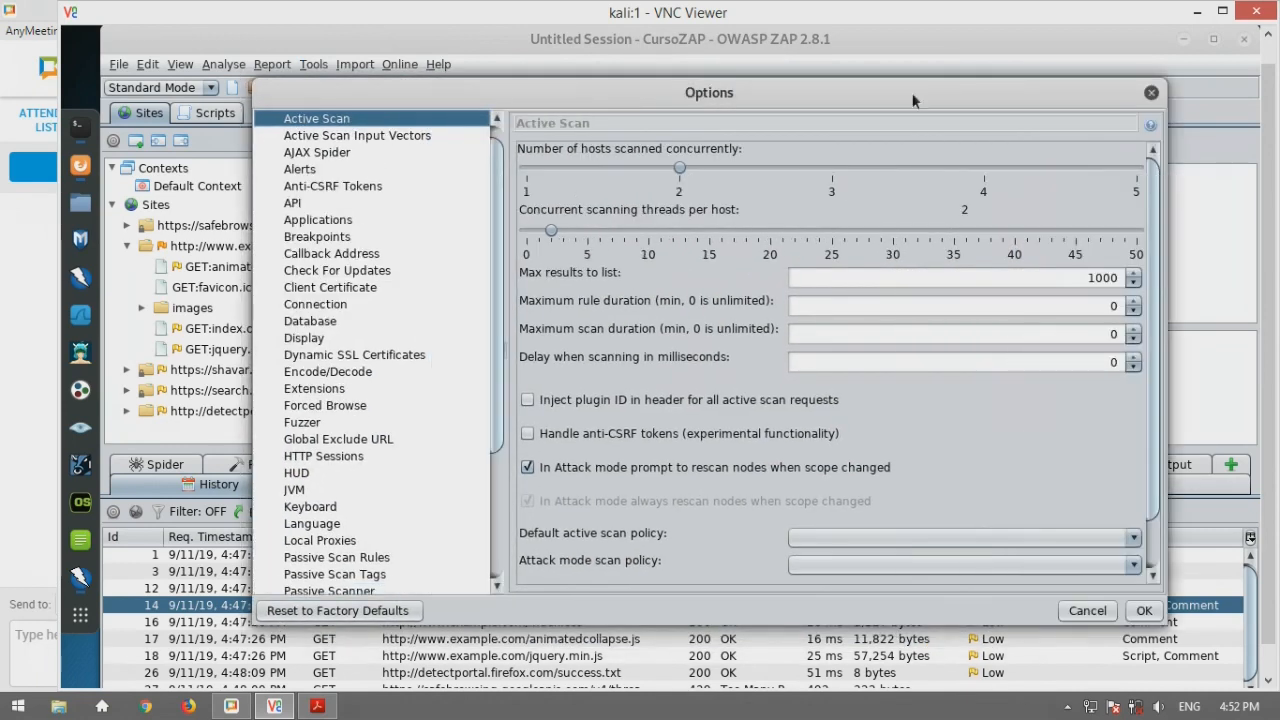
pyautogui.moveTo(904, 95); pyautogui.dragTo(938, 106)
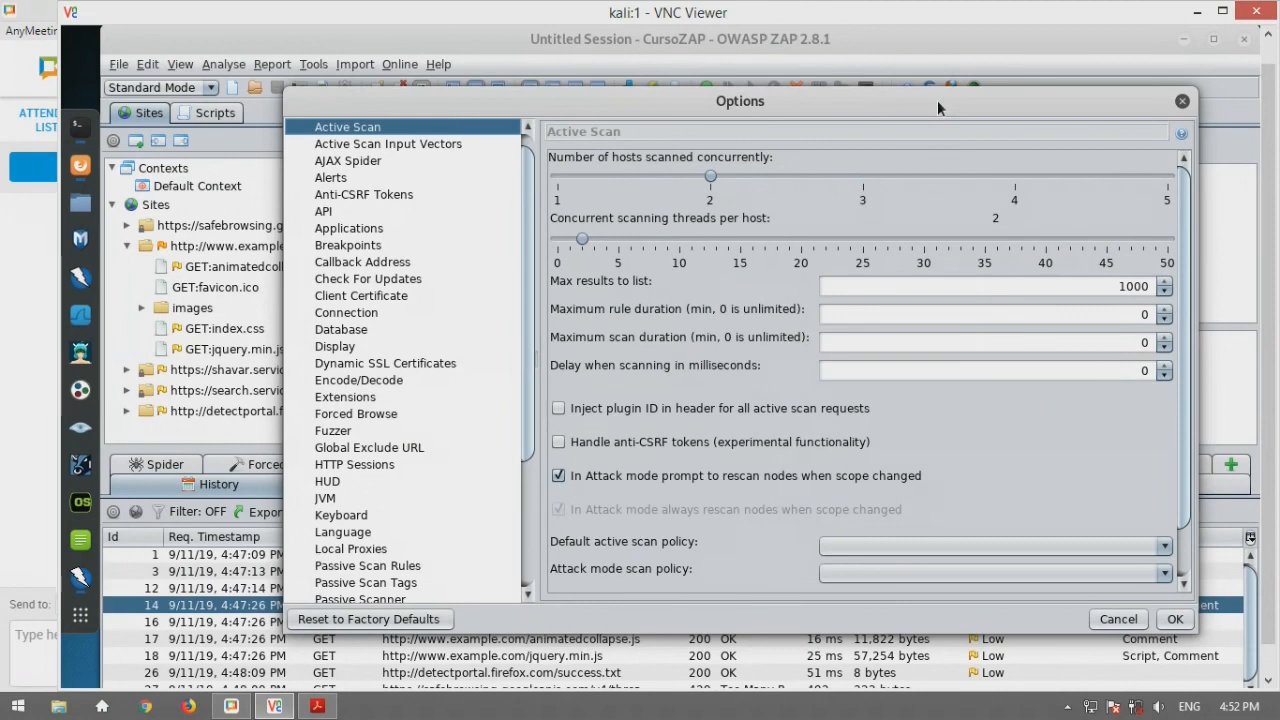
pyautogui.moveTo(530, 283); pyautogui.dragTo(533, 466)
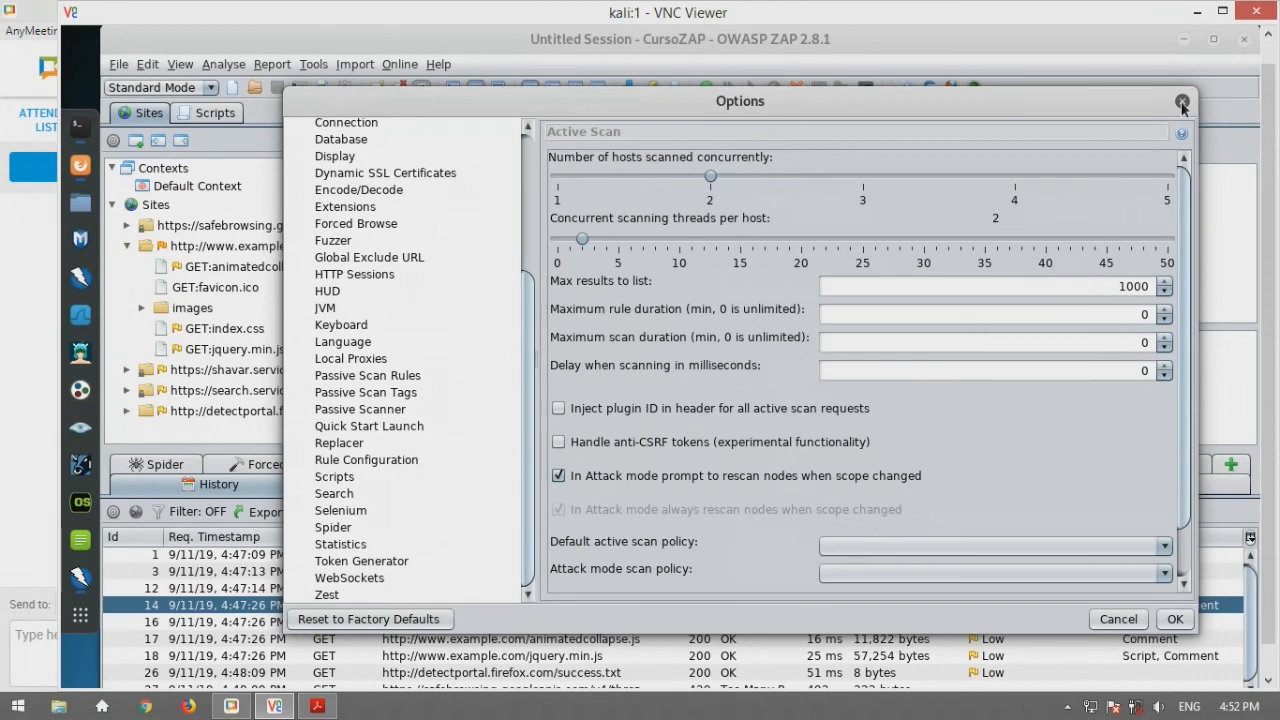
# Close the Options dialog without changing any settings
pyautogui.click(1182, 103)
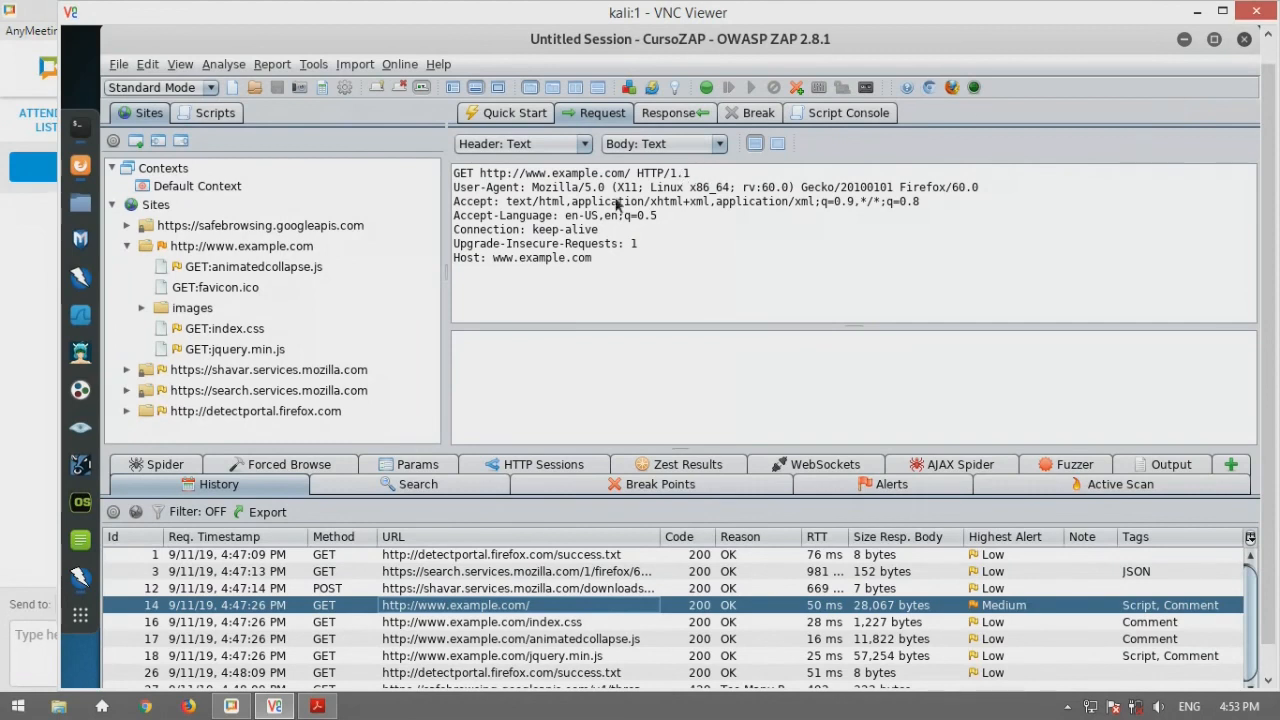
# In Manage Add-ons, tick Core Language Files under Installed, then browse the Marketplace list
pyautogui.click(630, 91)
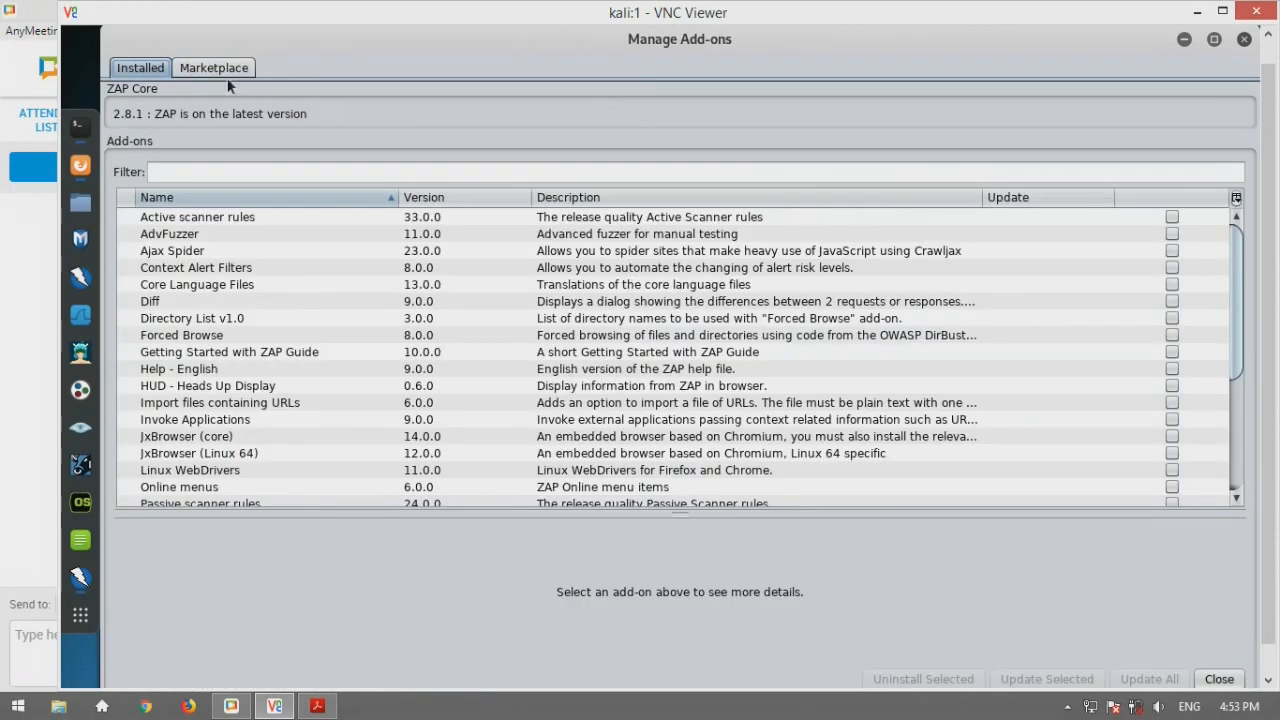
pyautogui.click(224, 72)
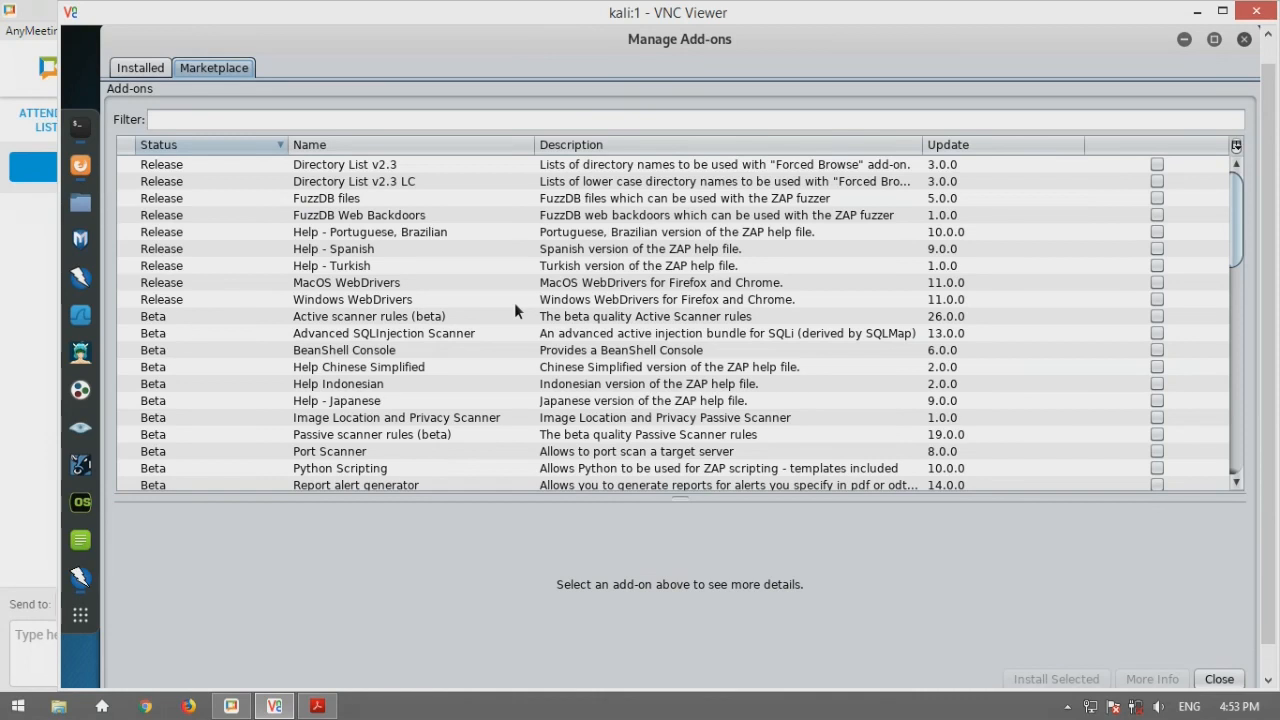
pyautogui.click(141, 68)
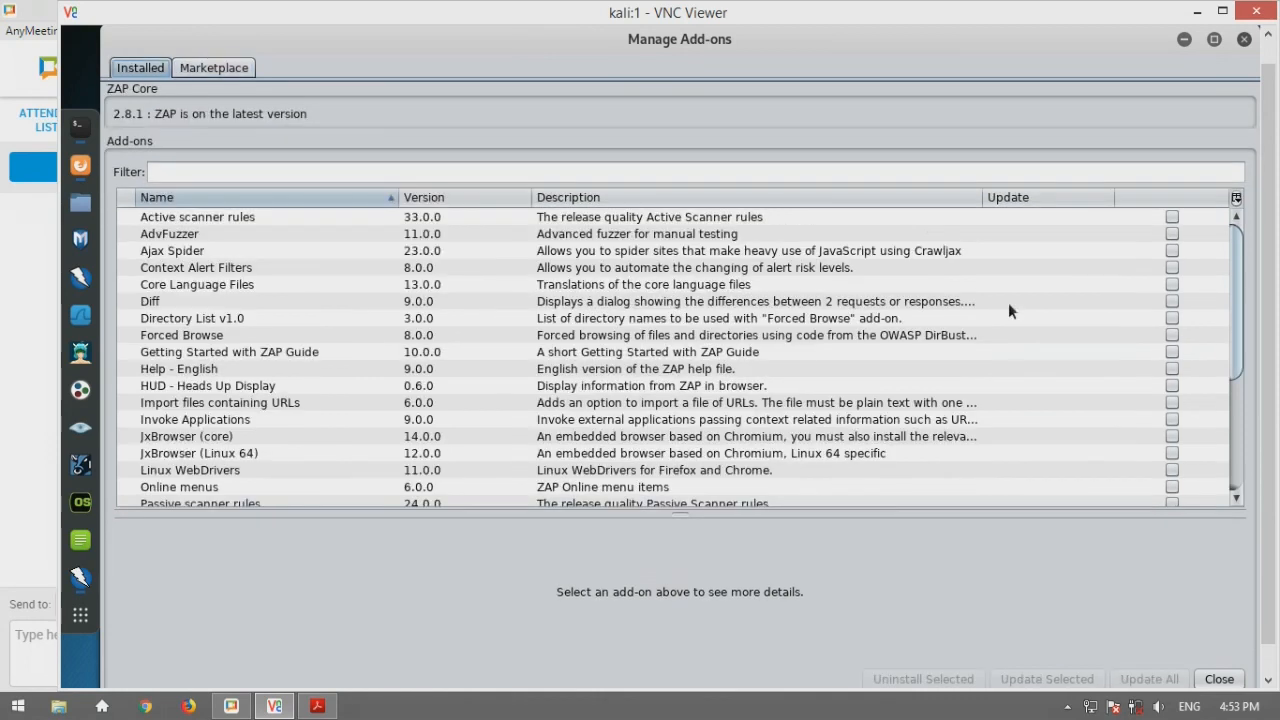
pyautogui.click(1170, 286)
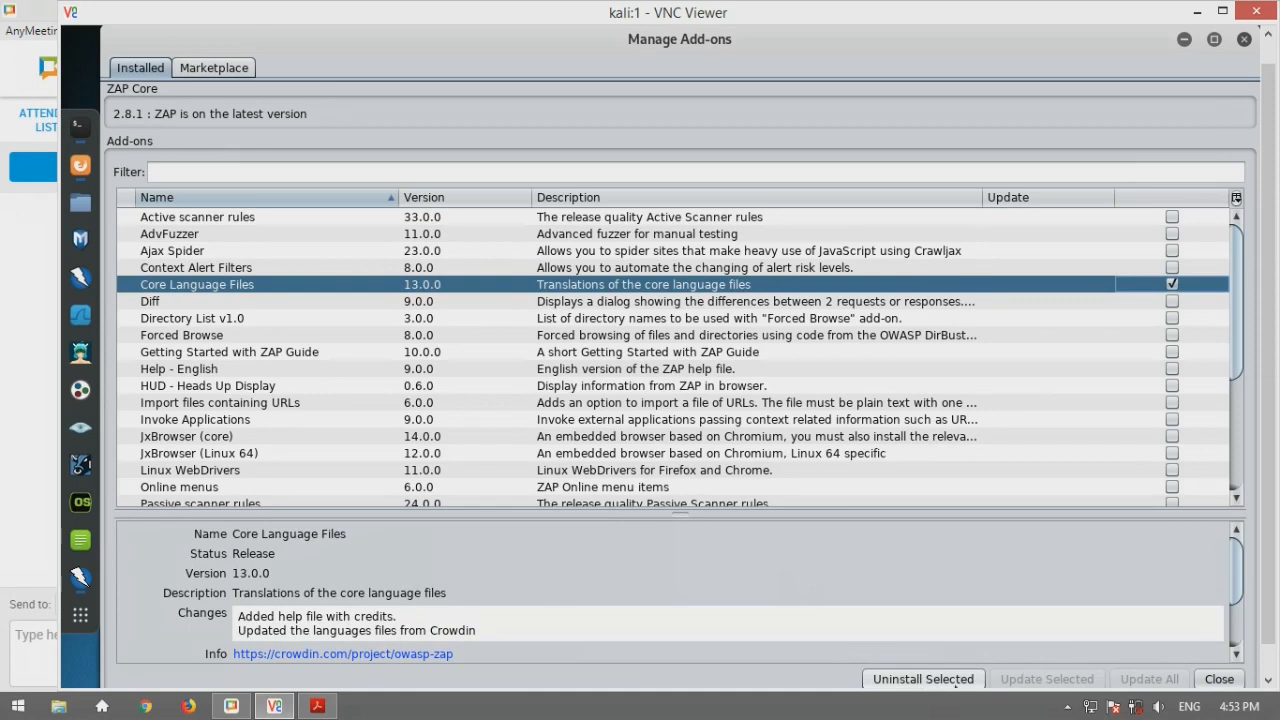
pyautogui.click(221, 68)
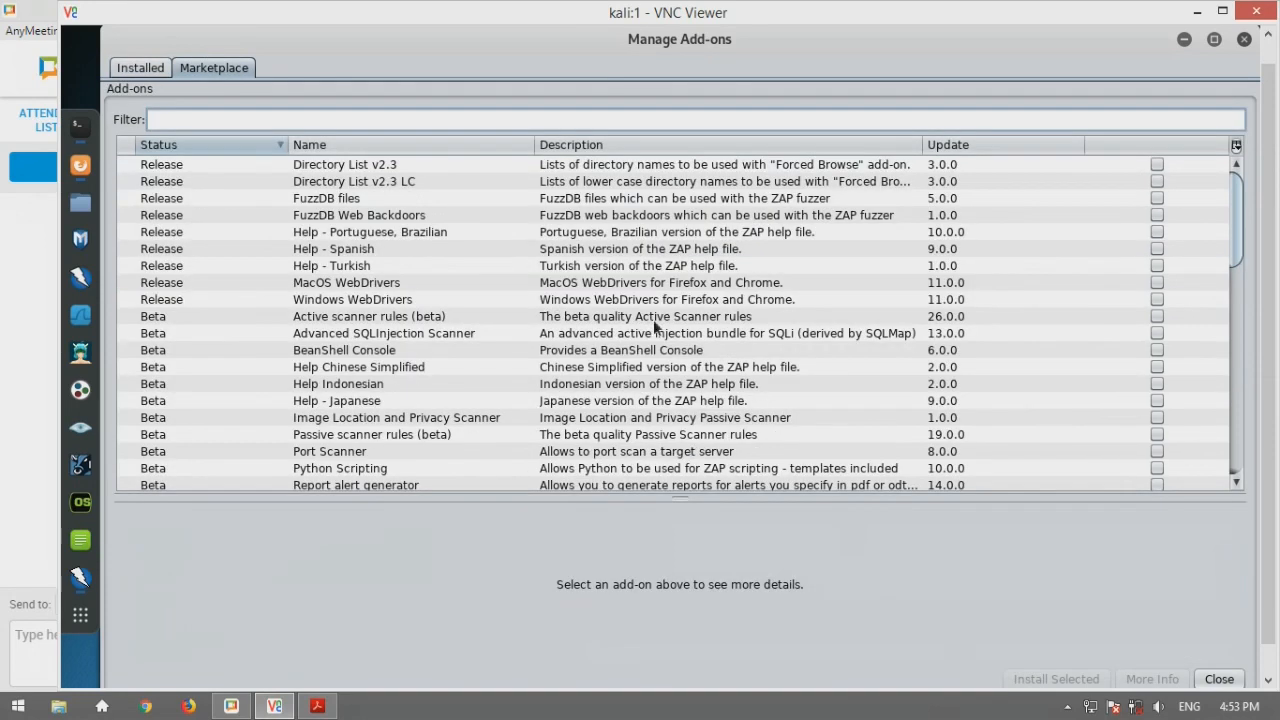
# Tick MacOS WebDrivers 11.0.0 in the Marketplace and view the Directory List v2.3 LC details
pyautogui.click(1157, 283)
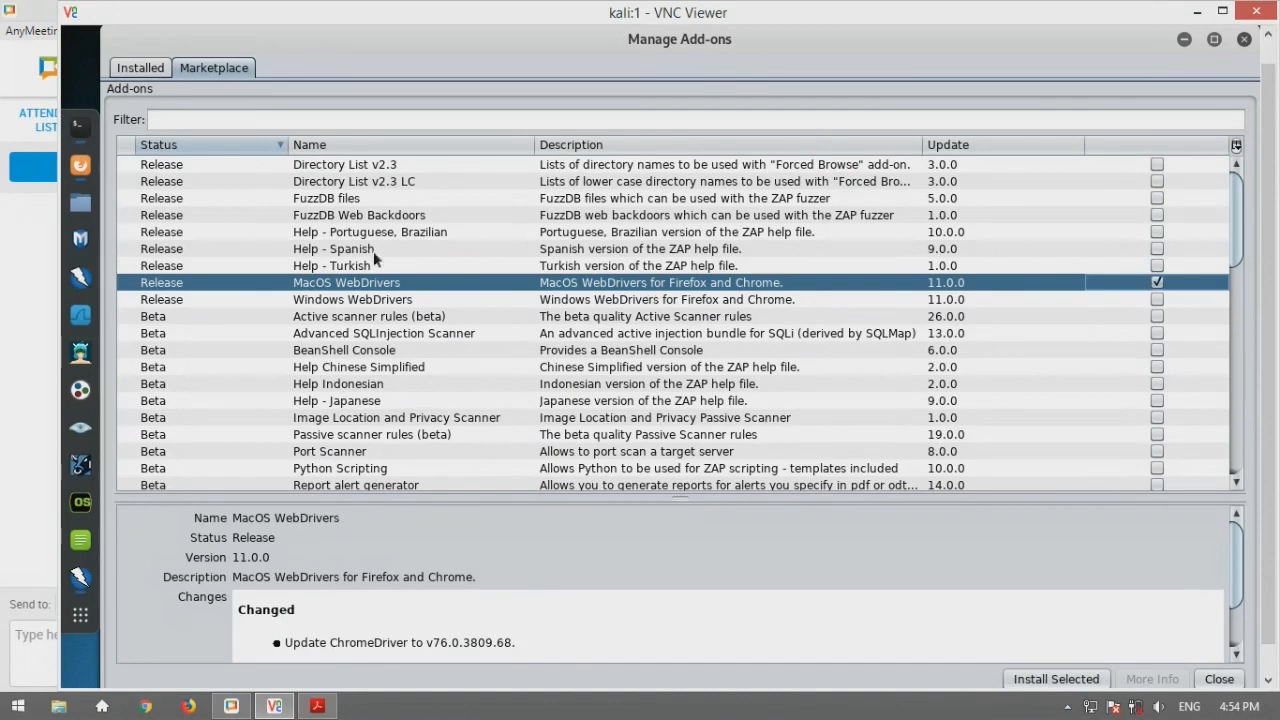
pyautogui.click(194, 181)
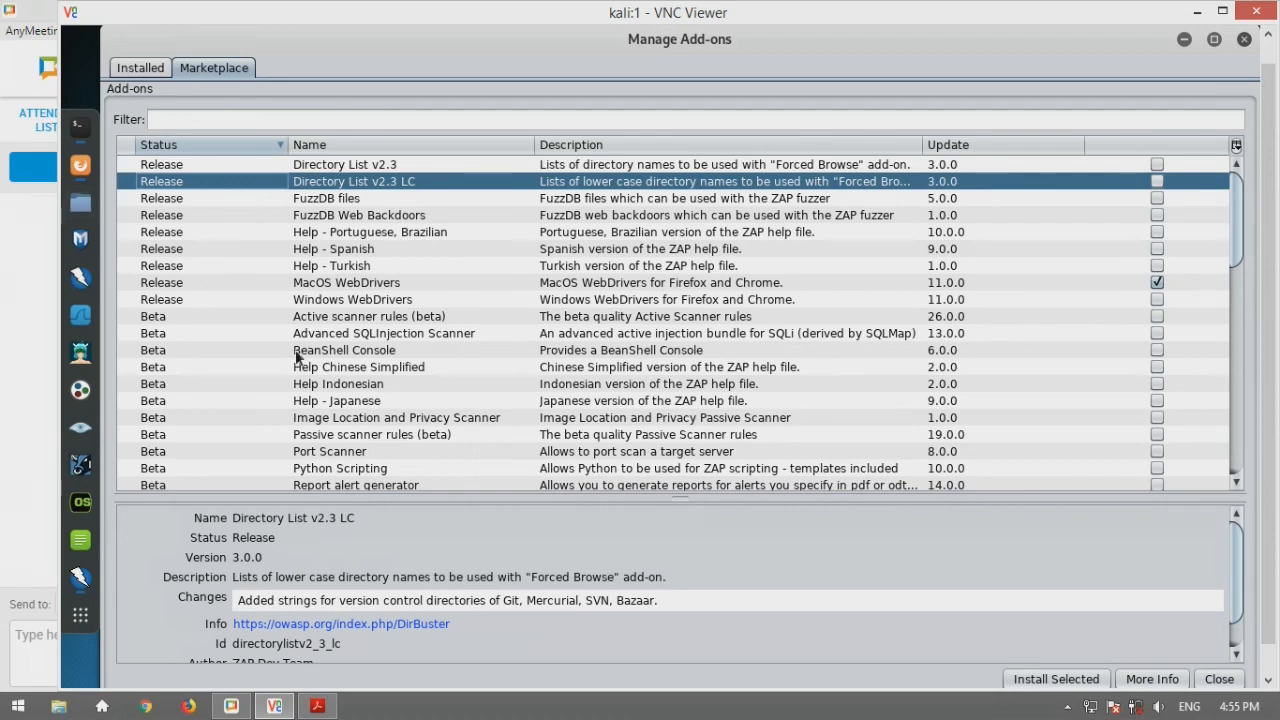
# Review the Image Location and Privacy Scanner and Call Graph add-on details, then close the manager
pyautogui.scroll(-1, 297, 355)
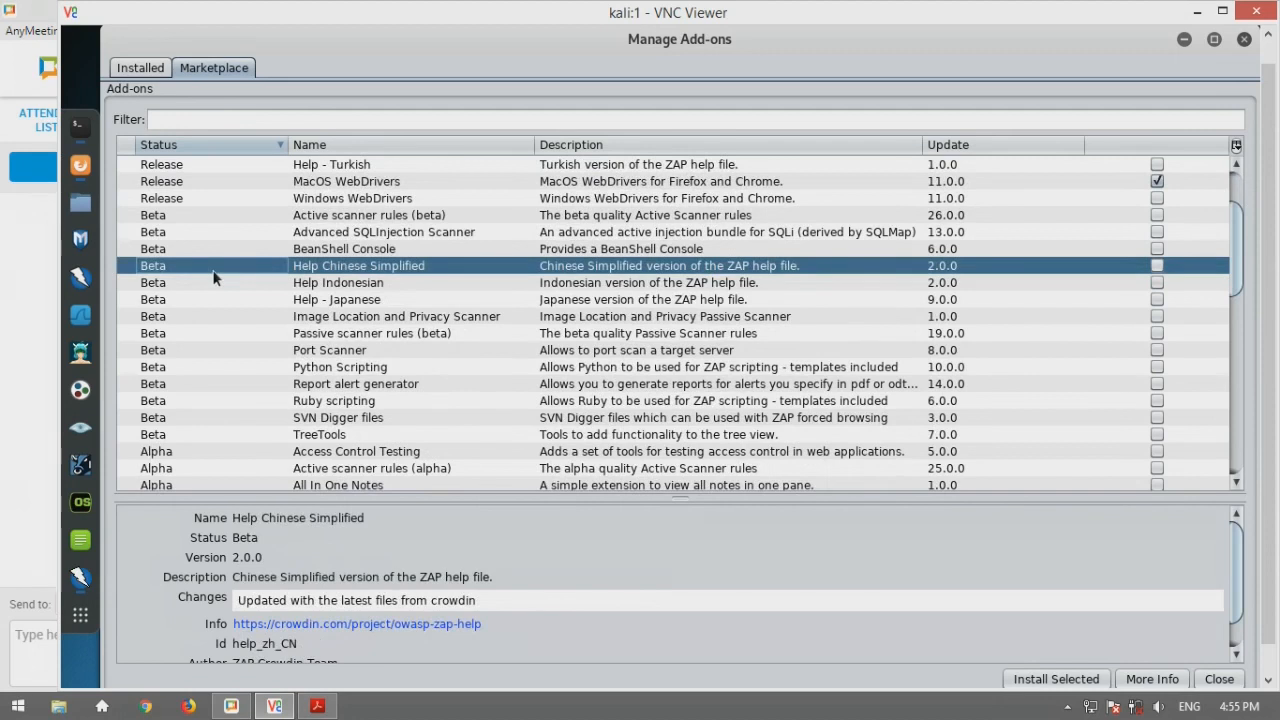
pyautogui.click(338, 318)
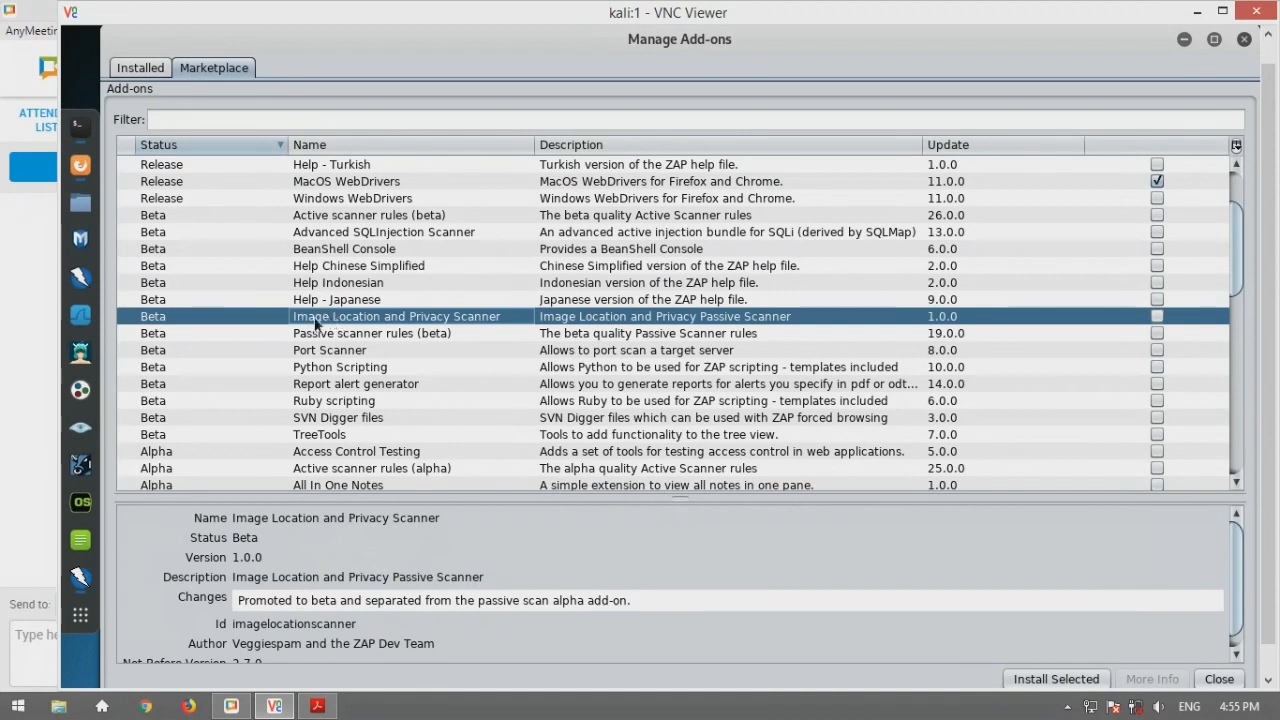
pyautogui.scroll(-3, 270, 400)
pyautogui.click(258, 436)
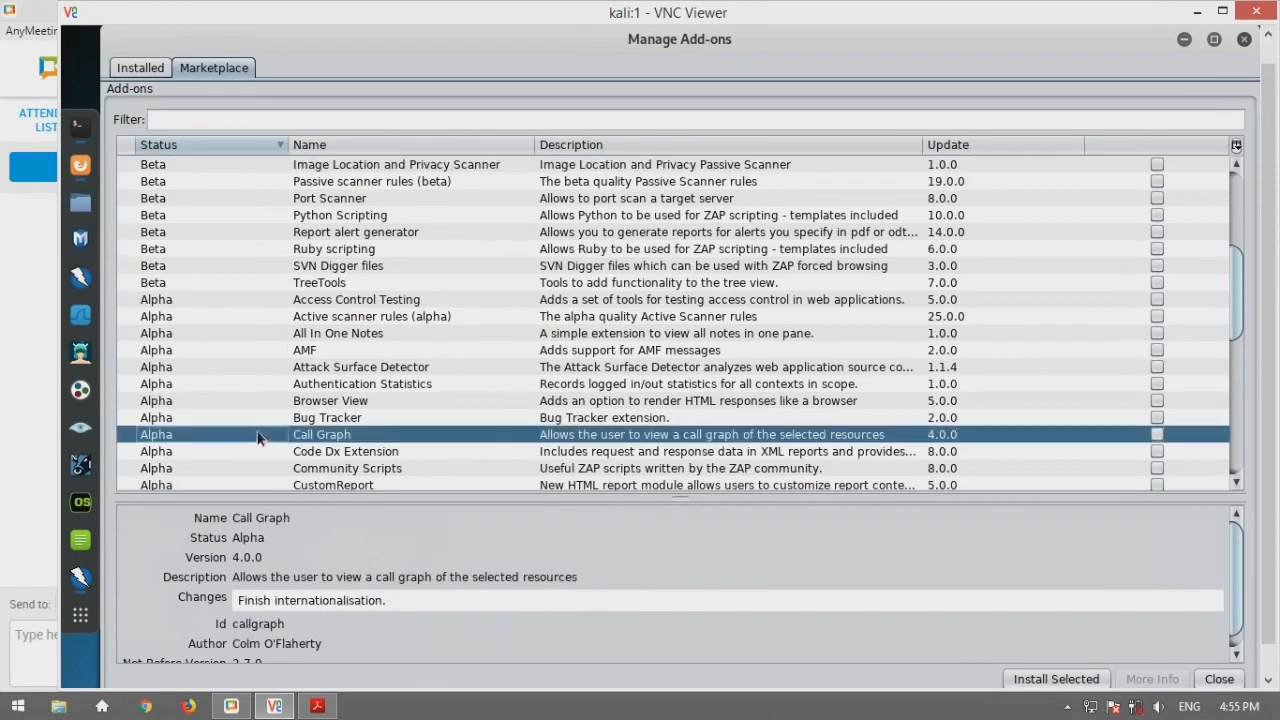
pyautogui.scroll(-2, 258, 436)
pyautogui.scroll(-1, 258, 436)
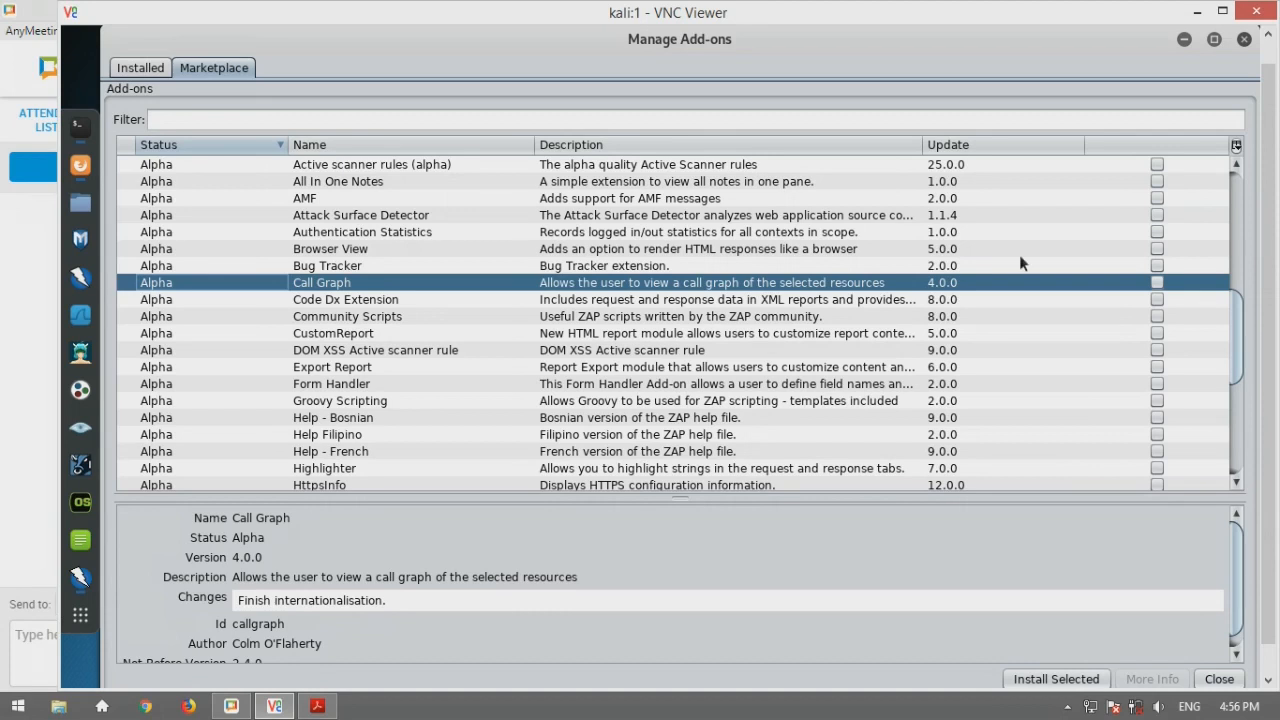
pyautogui.click(1243, 39)
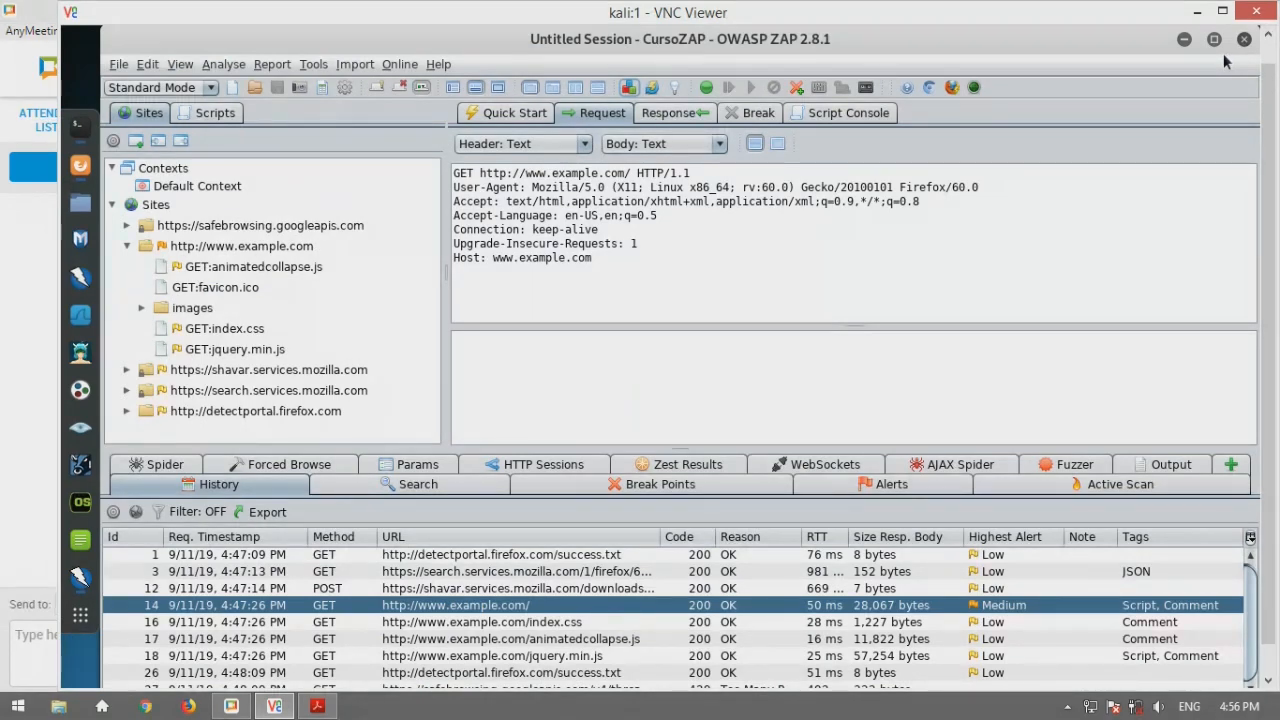
# Switch to Firefox and open the Broken Joomla application from the OWASP BWA list
pyautogui.click(84, 167)
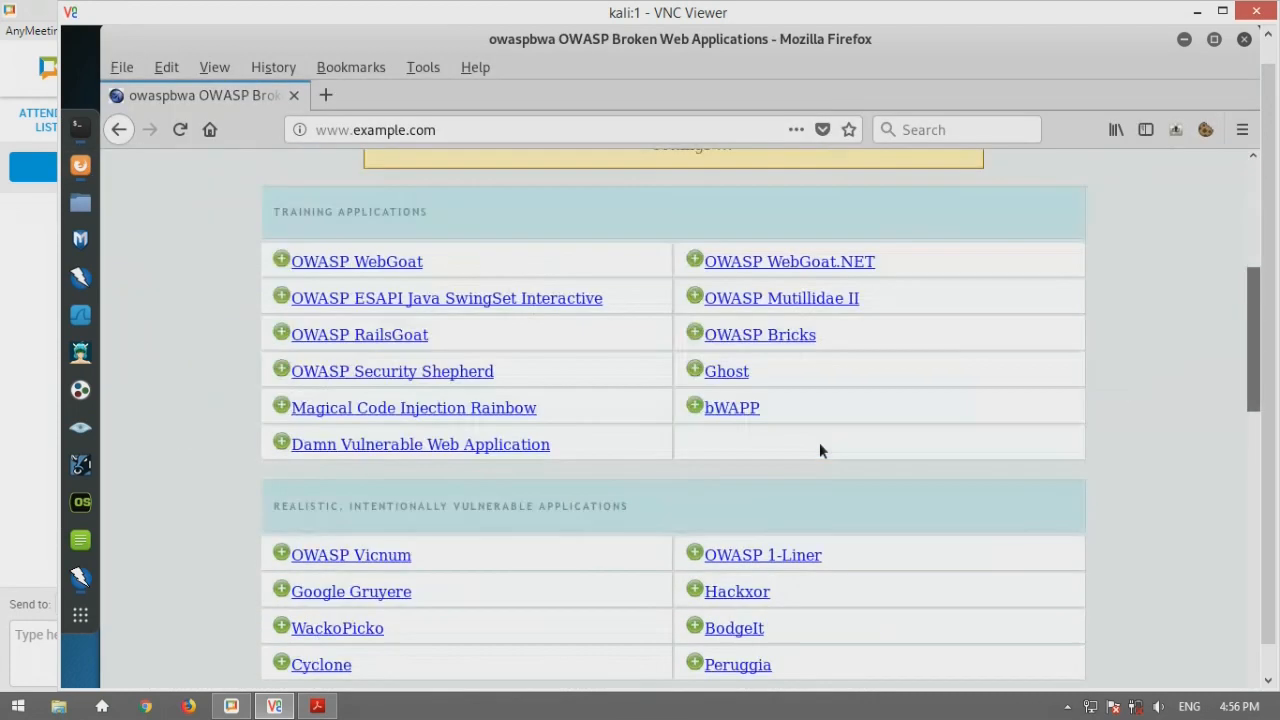
pyautogui.scroll(-2, 819, 448)
pyautogui.scroll(-2, 820, 450)
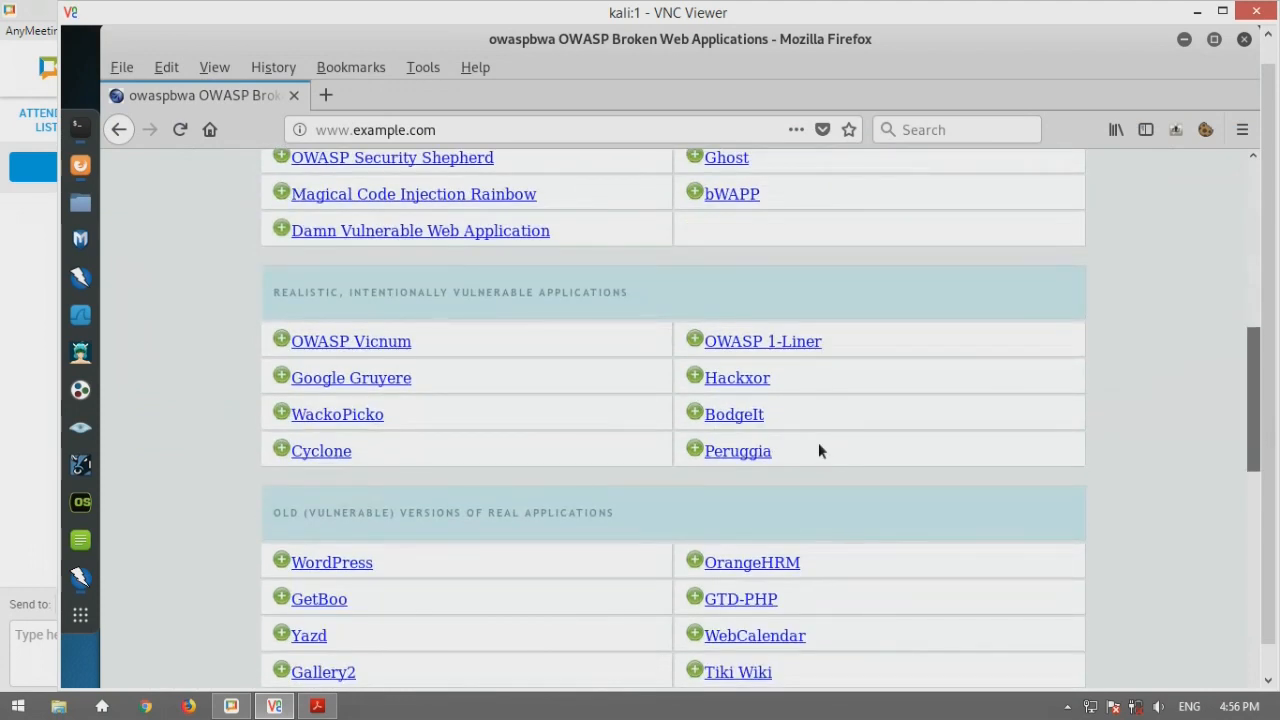
pyautogui.scroll(-2, 818, 450)
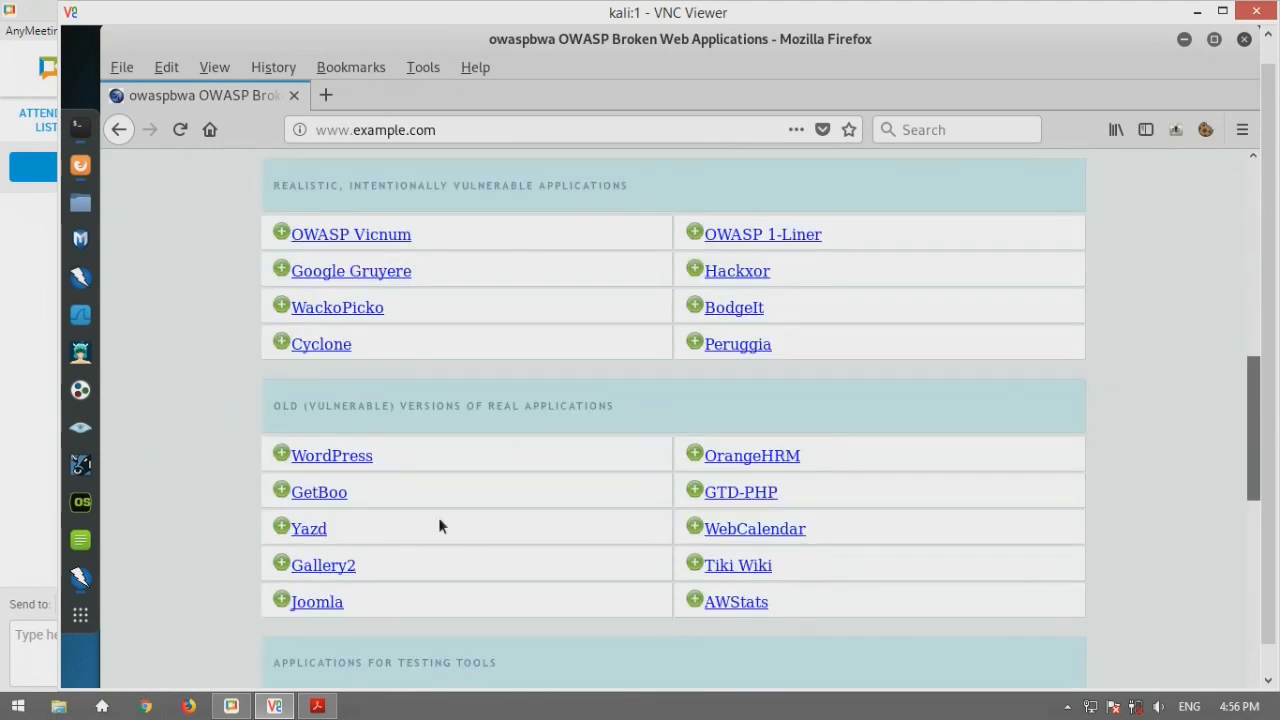
pyautogui.click(320, 602)
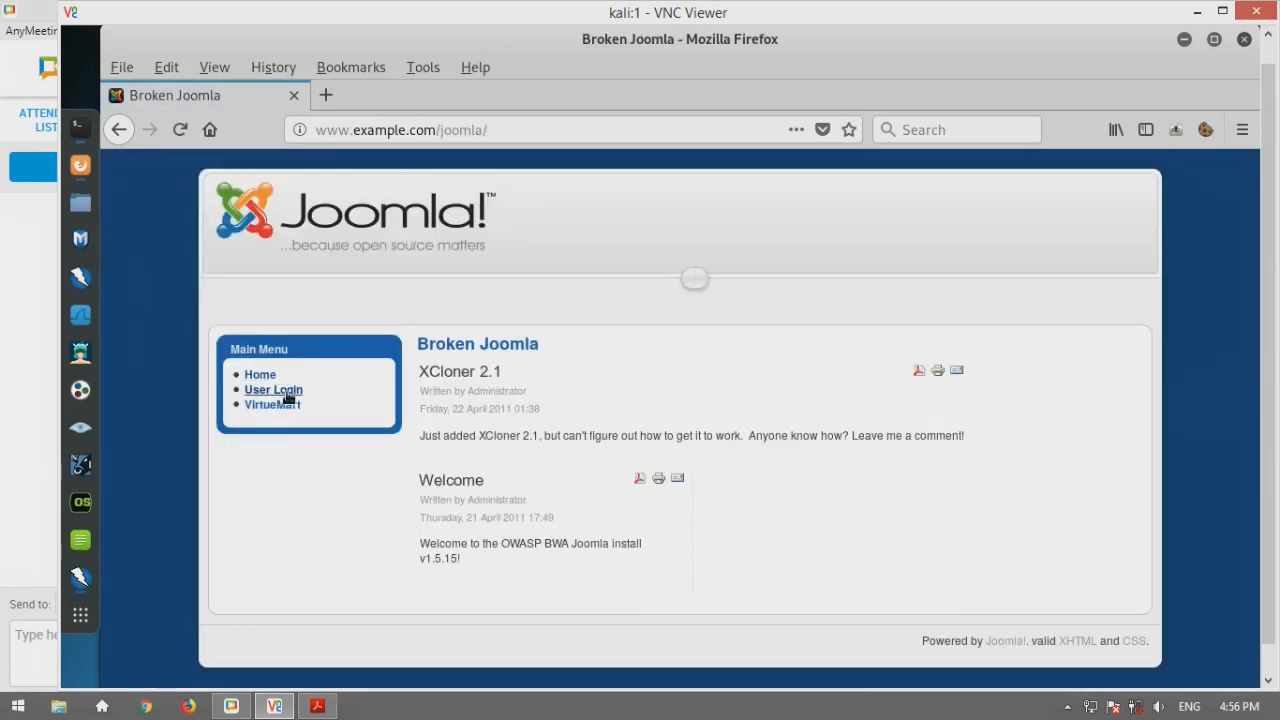
# Browse Joomla's VirtueMart Hand Tools, login and Forgot Username pages, return home and minimize Firefox
pyautogui.click(290, 409)
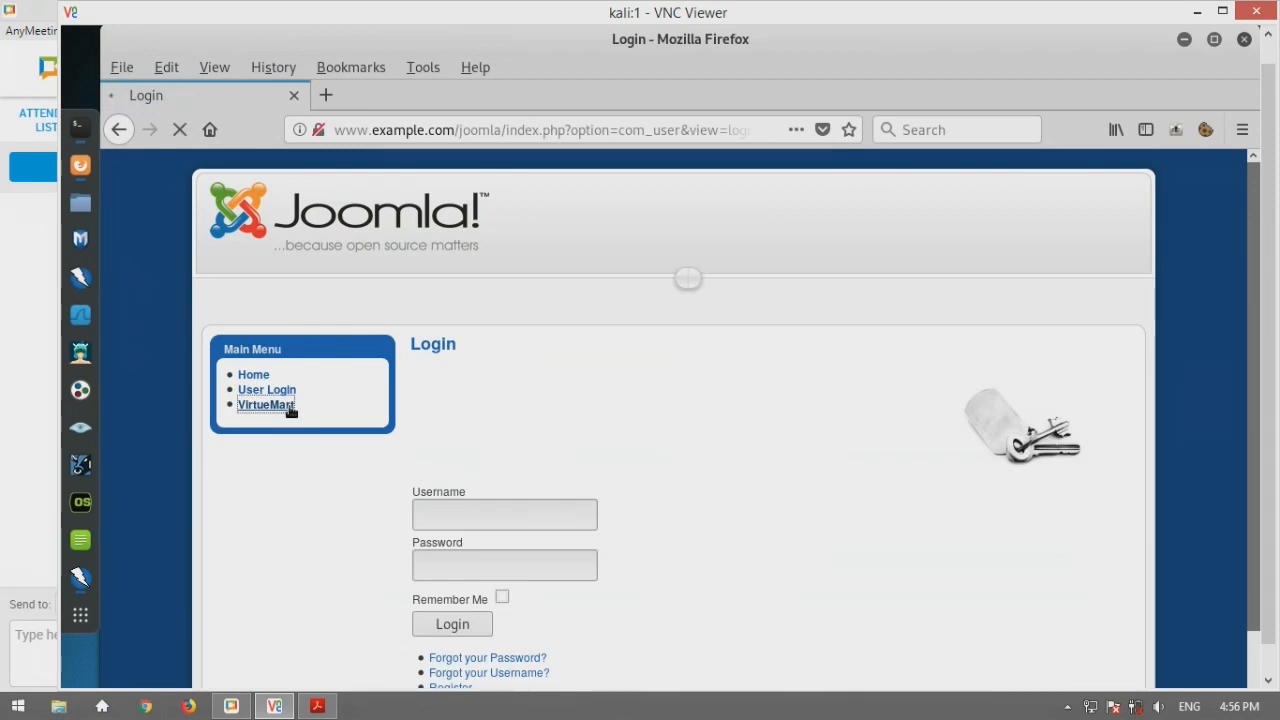
pyautogui.scroll(-2, 631, 451)
pyautogui.click(535, 355)
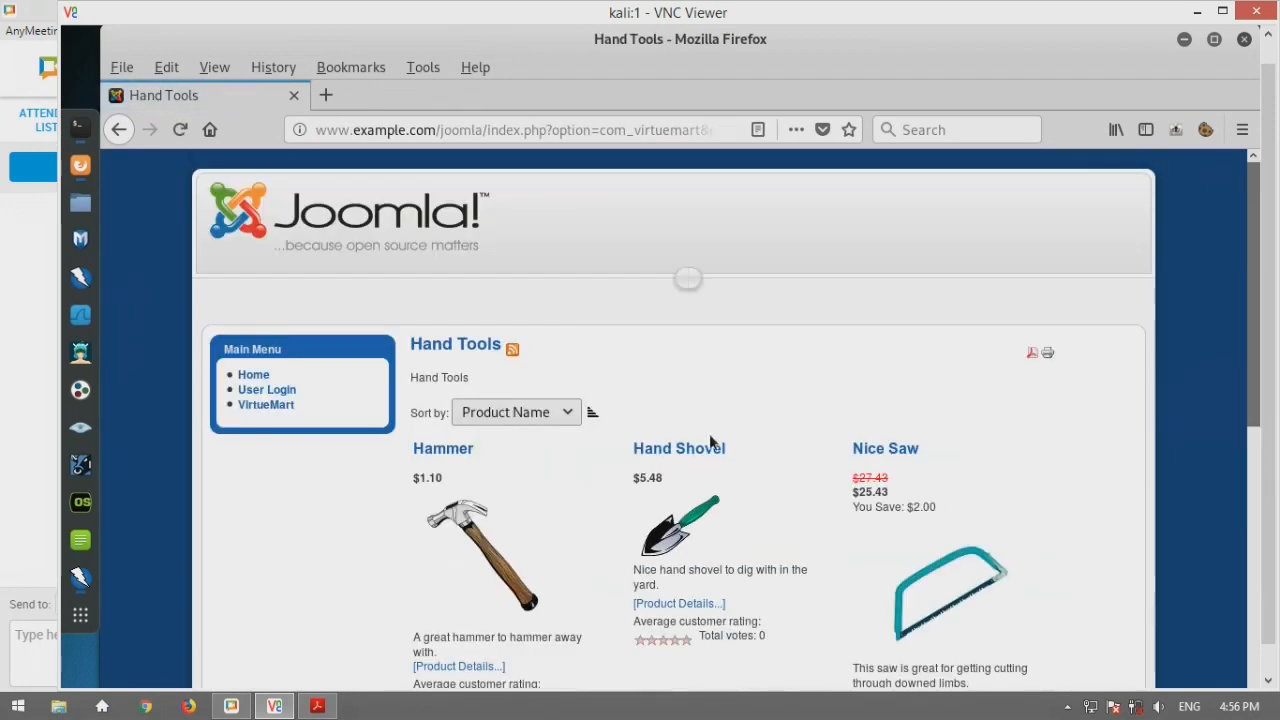
pyautogui.click(280, 230)
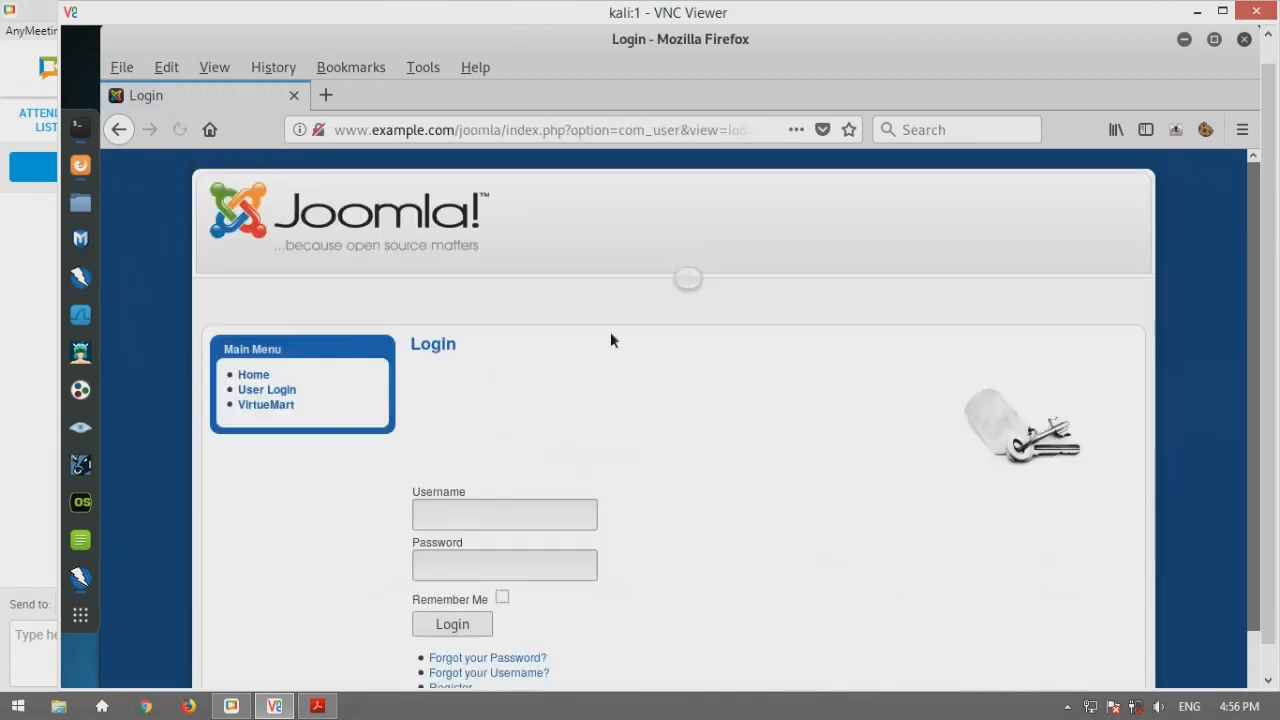
pyautogui.scroll(-2, 615, 484)
pyautogui.click(520, 591)
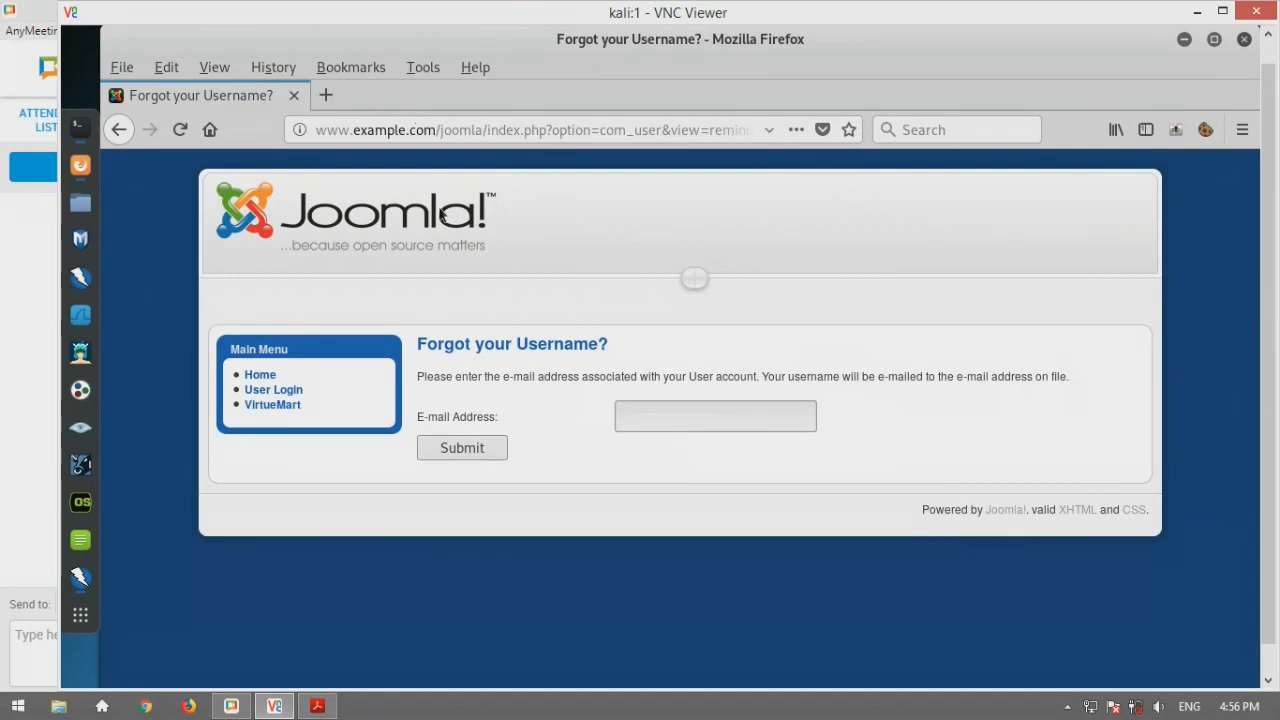
pyautogui.click(260, 375)
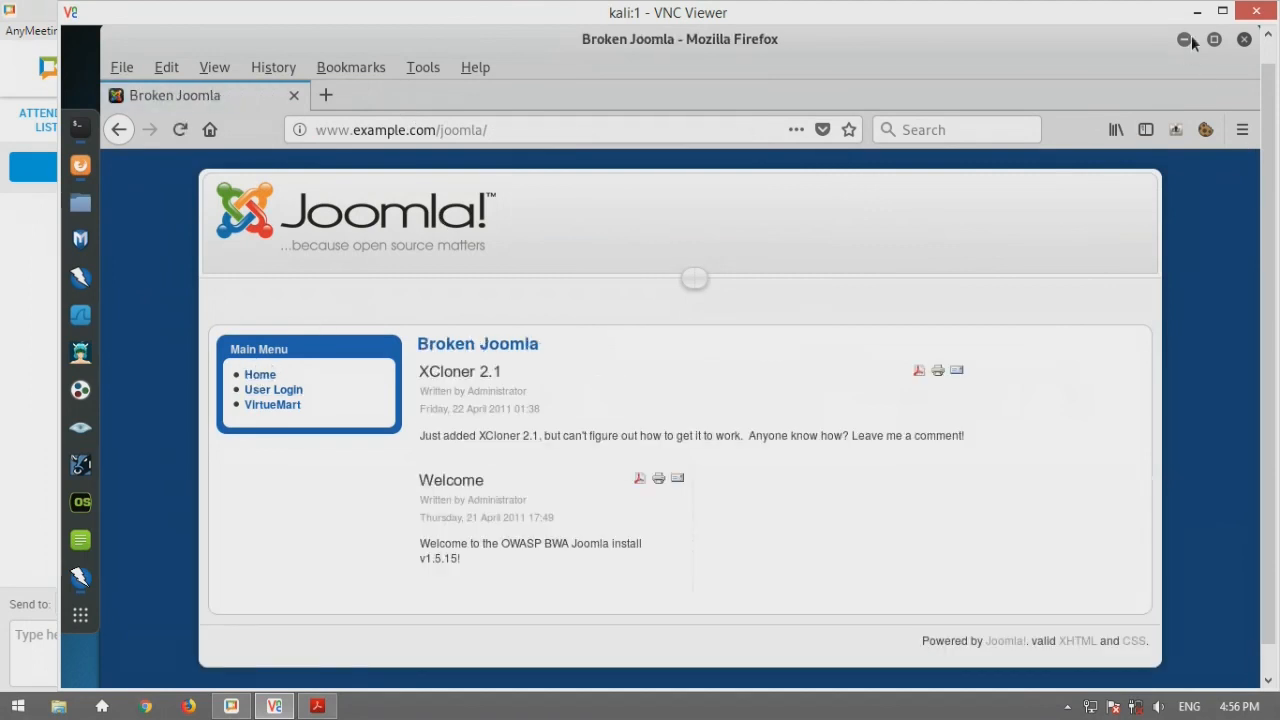
pyautogui.click(1190, 40)
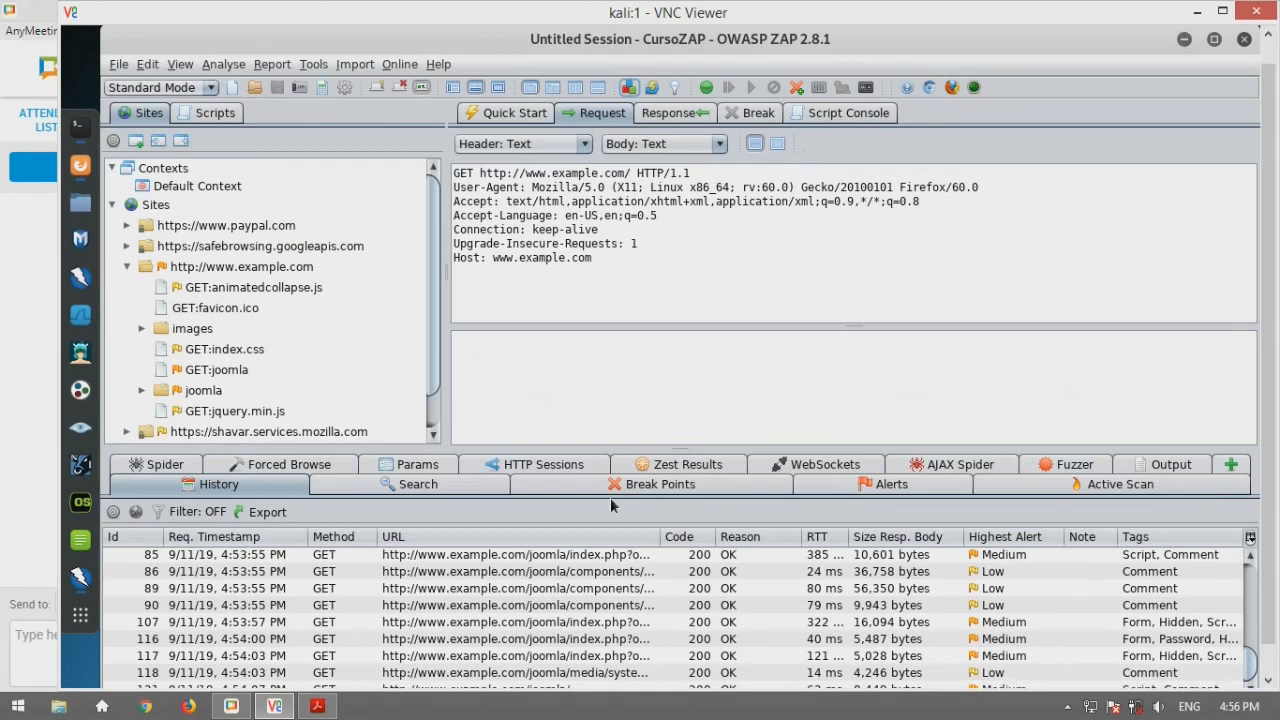
# Inspect the captured Joomla login request in history row 116 and list the session's six alert types
pyautogui.click(540, 639)
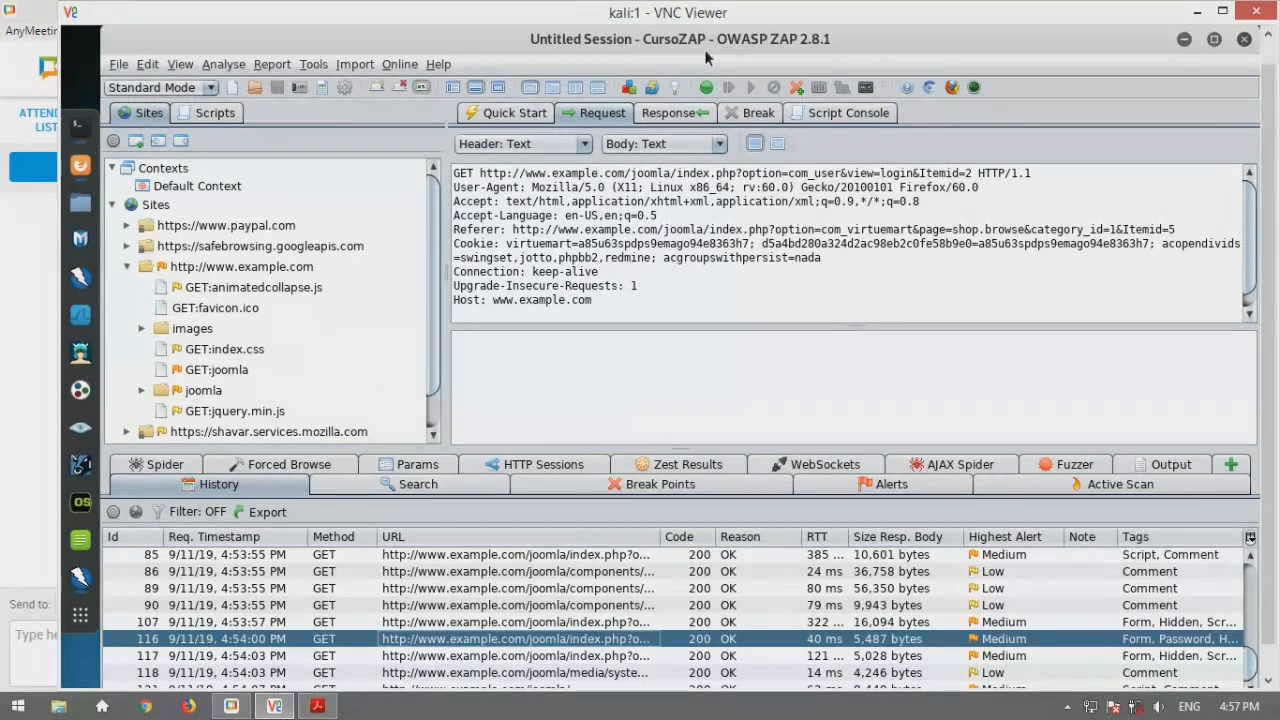
pyautogui.click(870, 486)
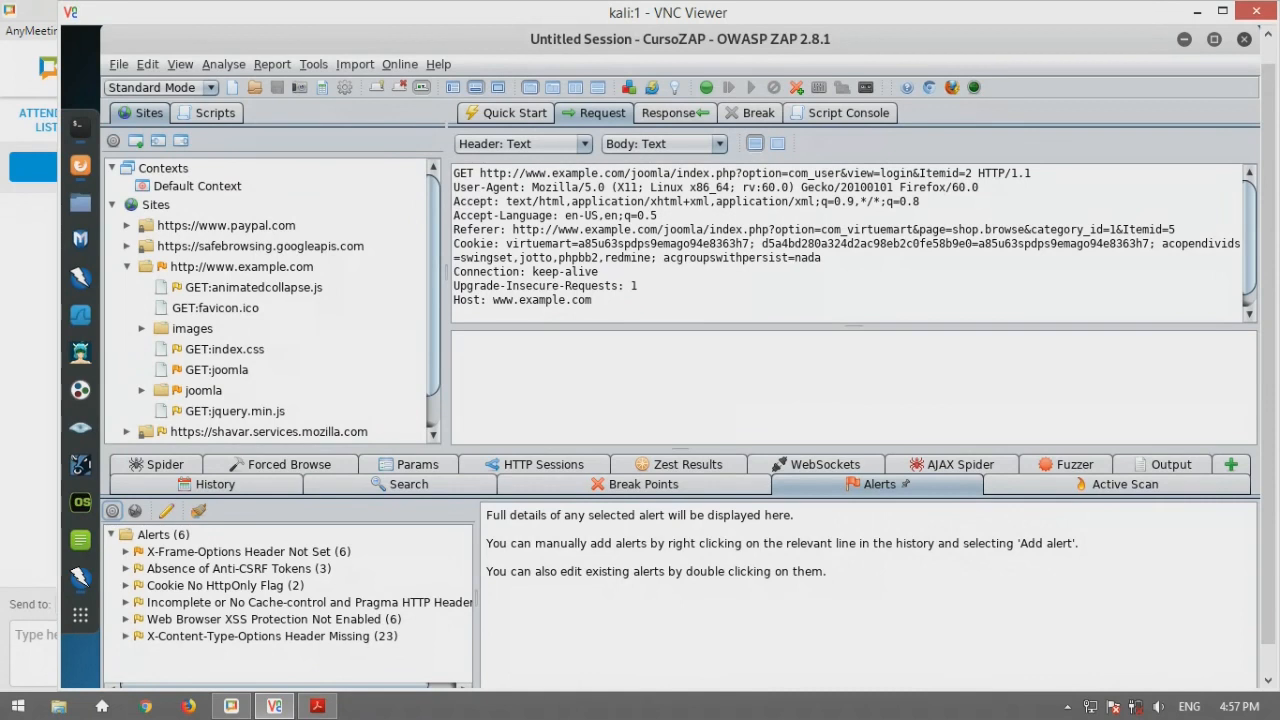
pyautogui.click(215, 484)
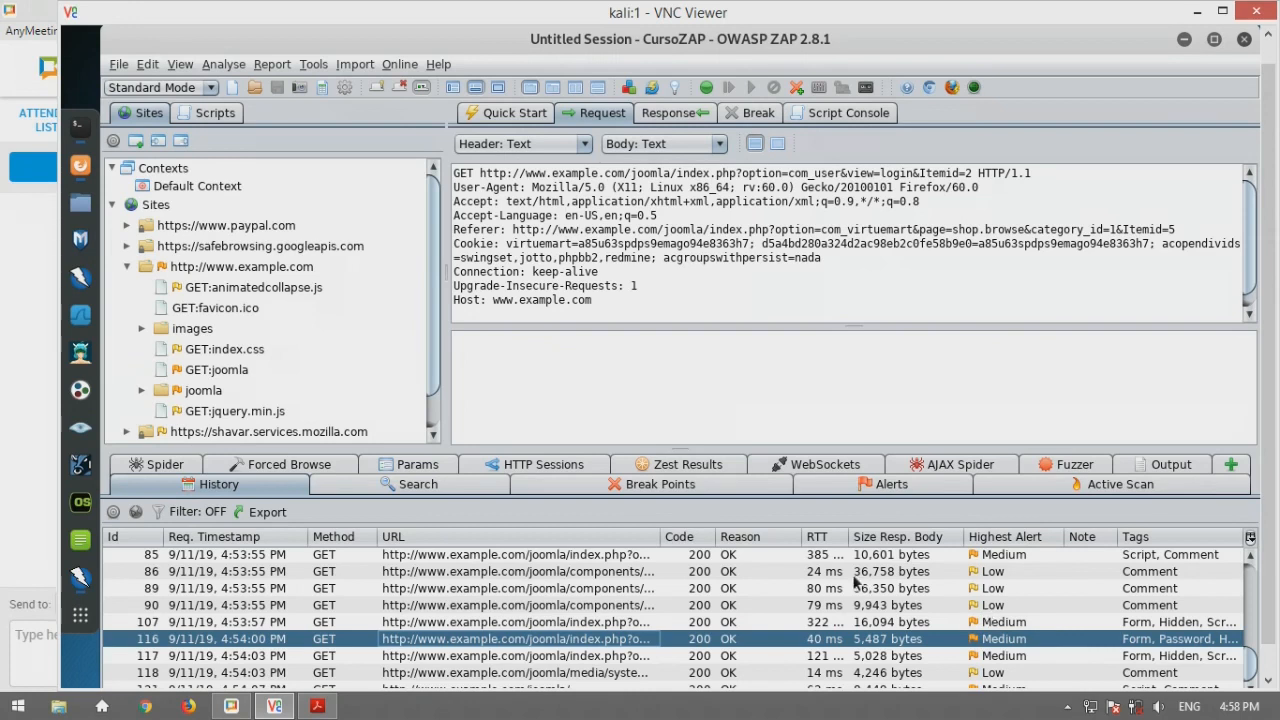
pyautogui.click(832, 486)
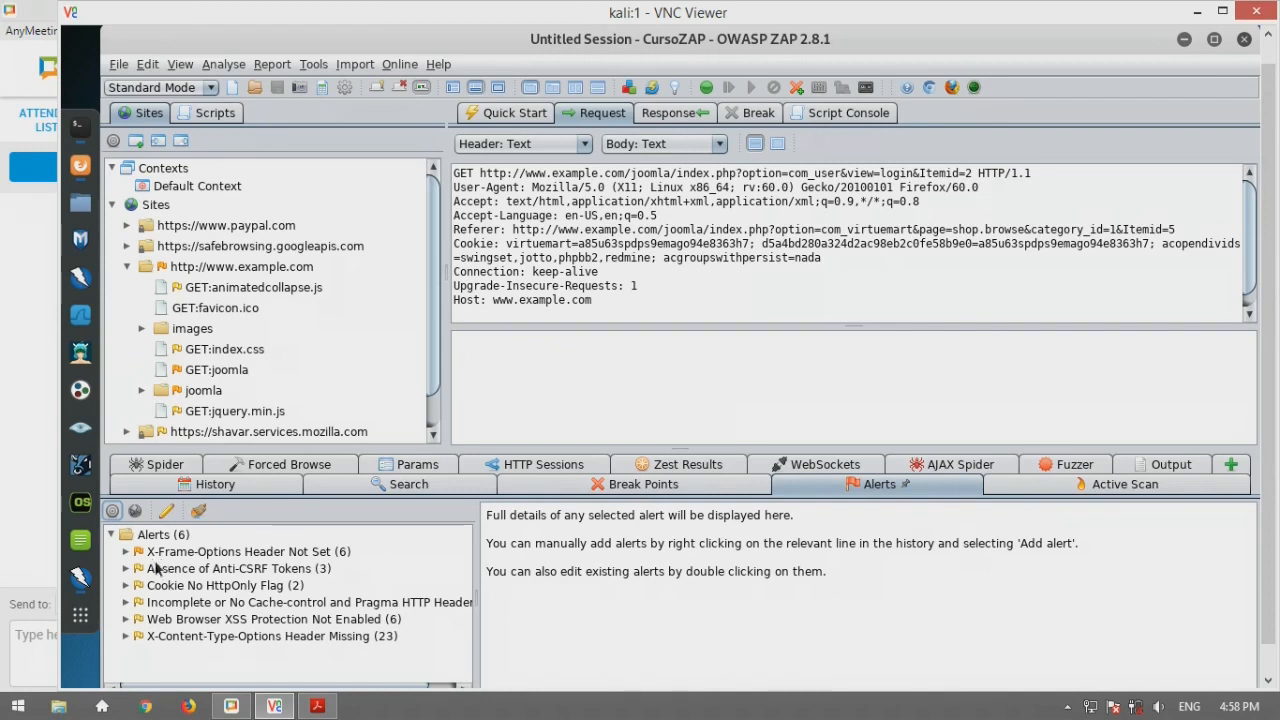
# Review the Incomplete Cache-control, Web Browser XSS Protection and X-Frame-Options alert details for example.com
pyautogui.click(190, 604)
pyautogui.click(193, 620)
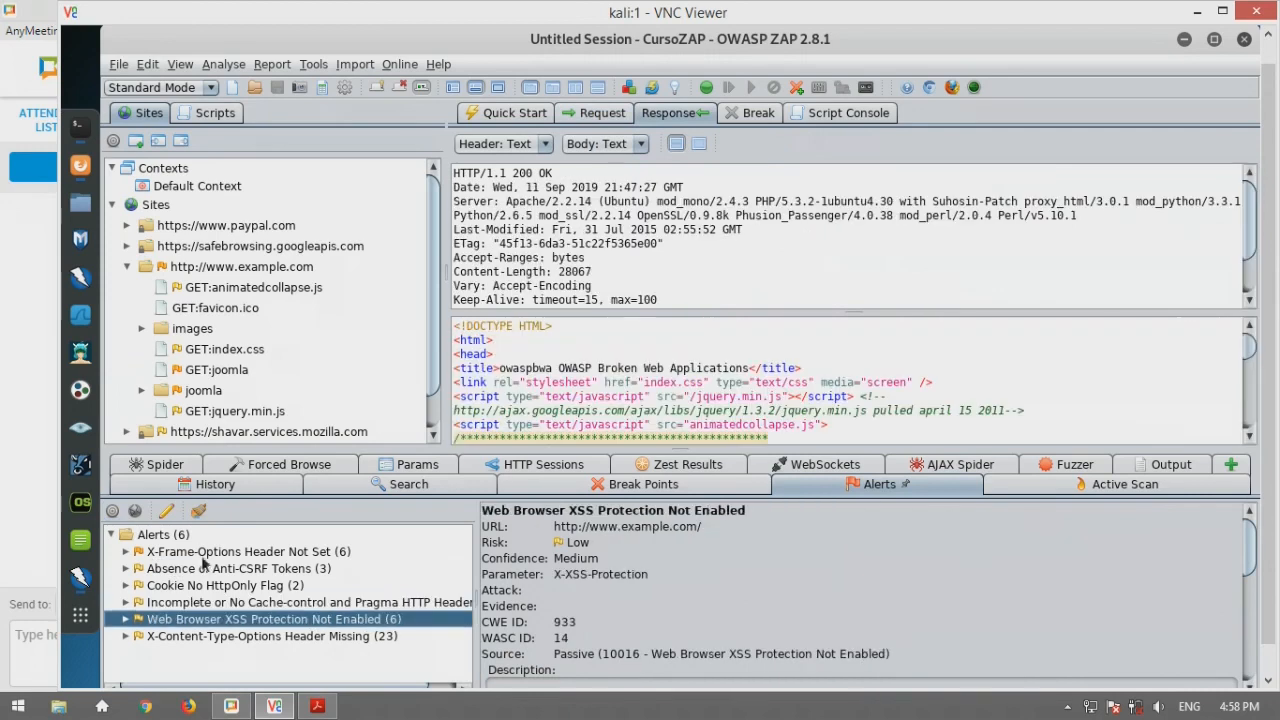
pyautogui.click(185, 553)
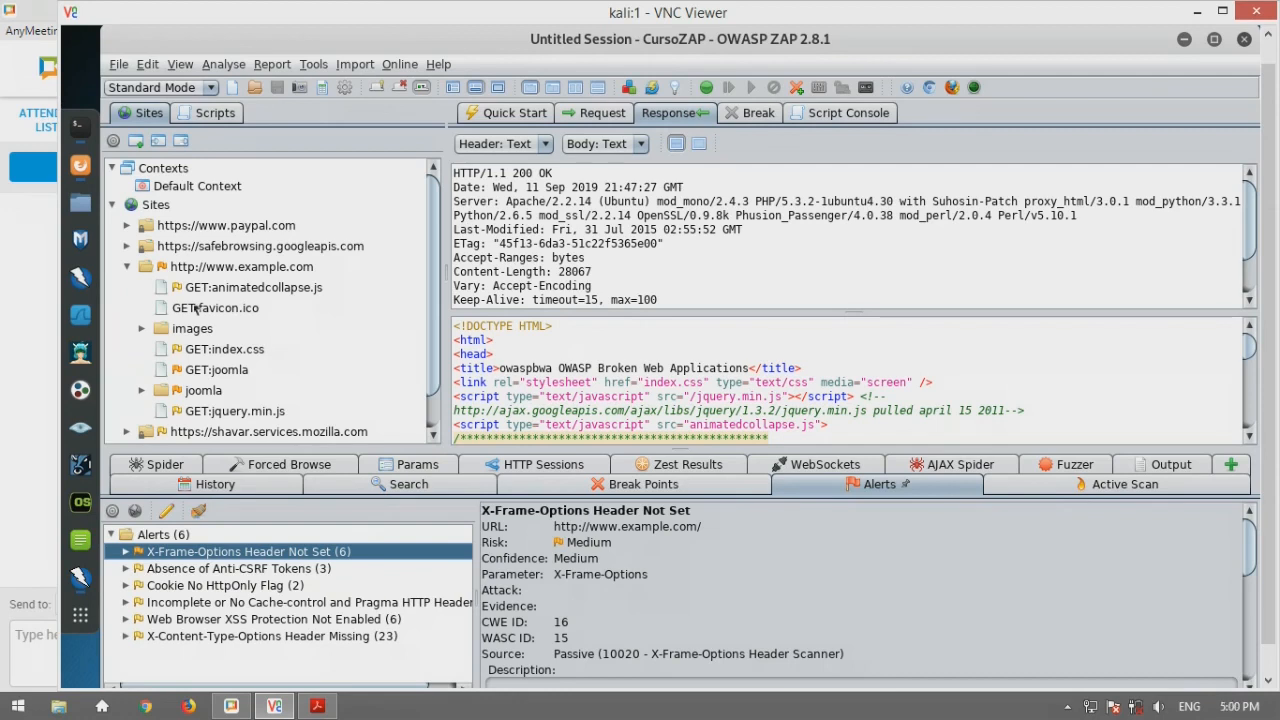
pyautogui.click(313, 65)
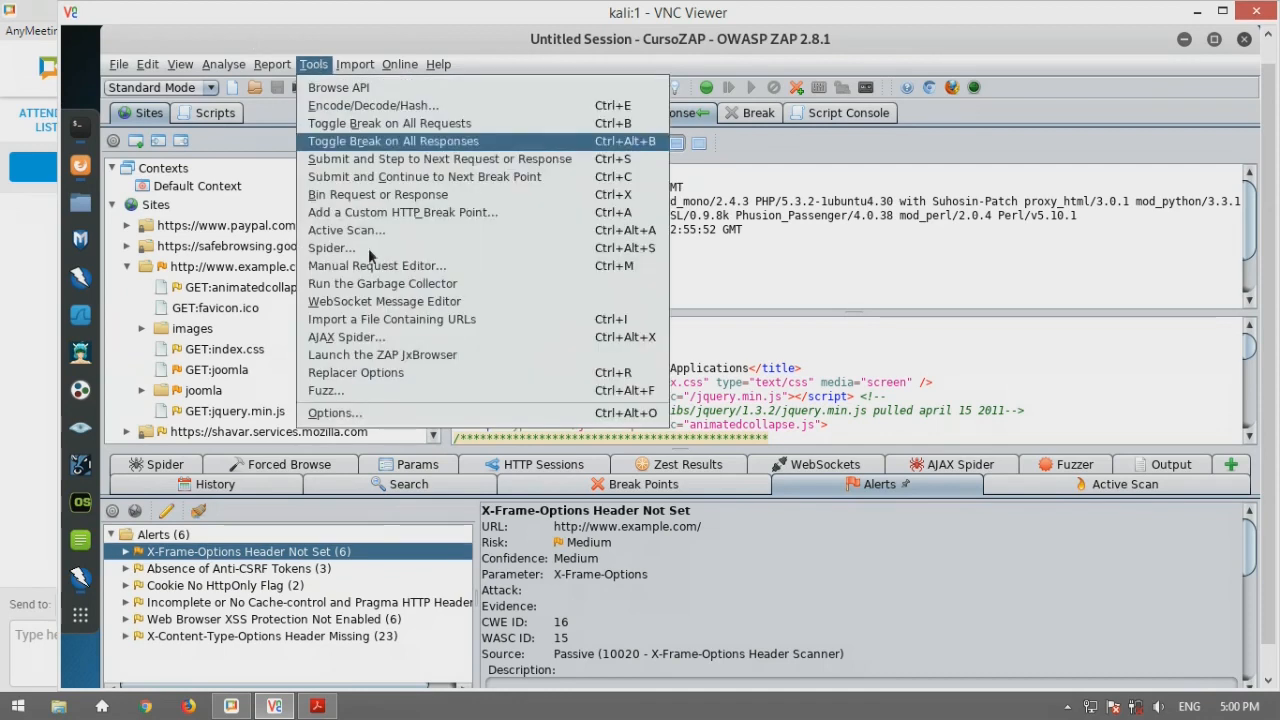
pyautogui.click(374, 416)
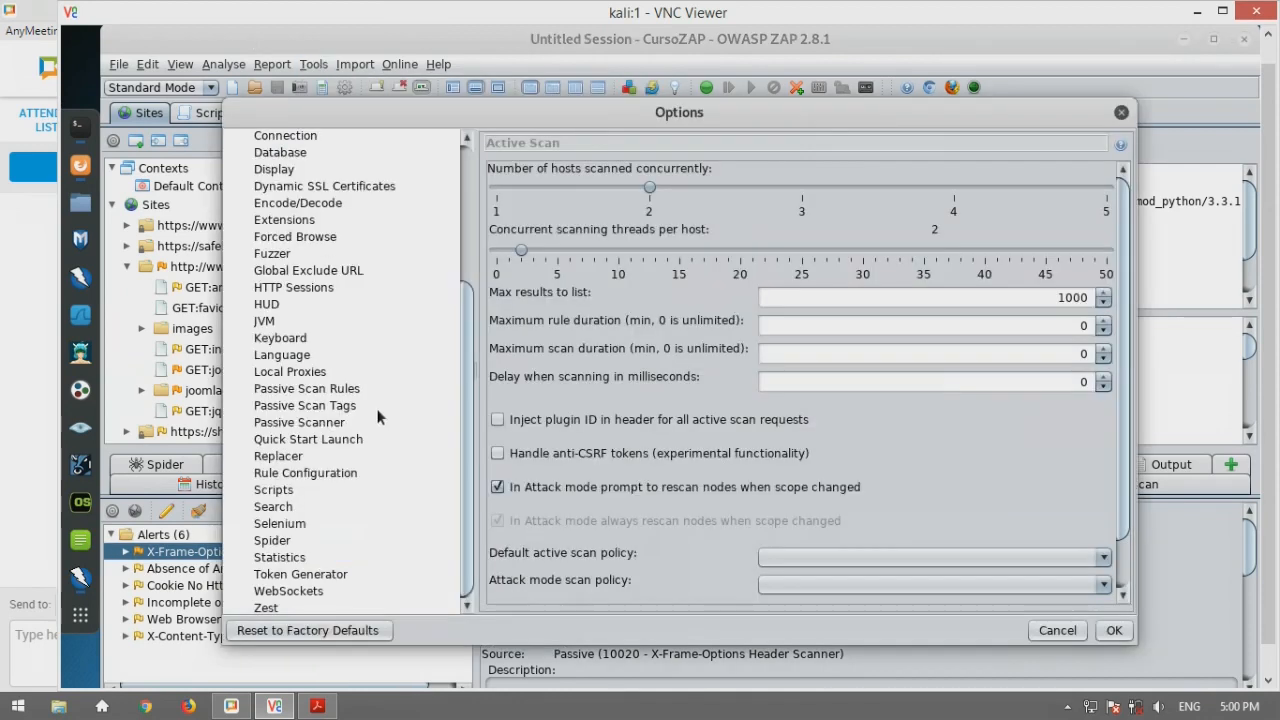
pyautogui.scroll(5, 371, 370)
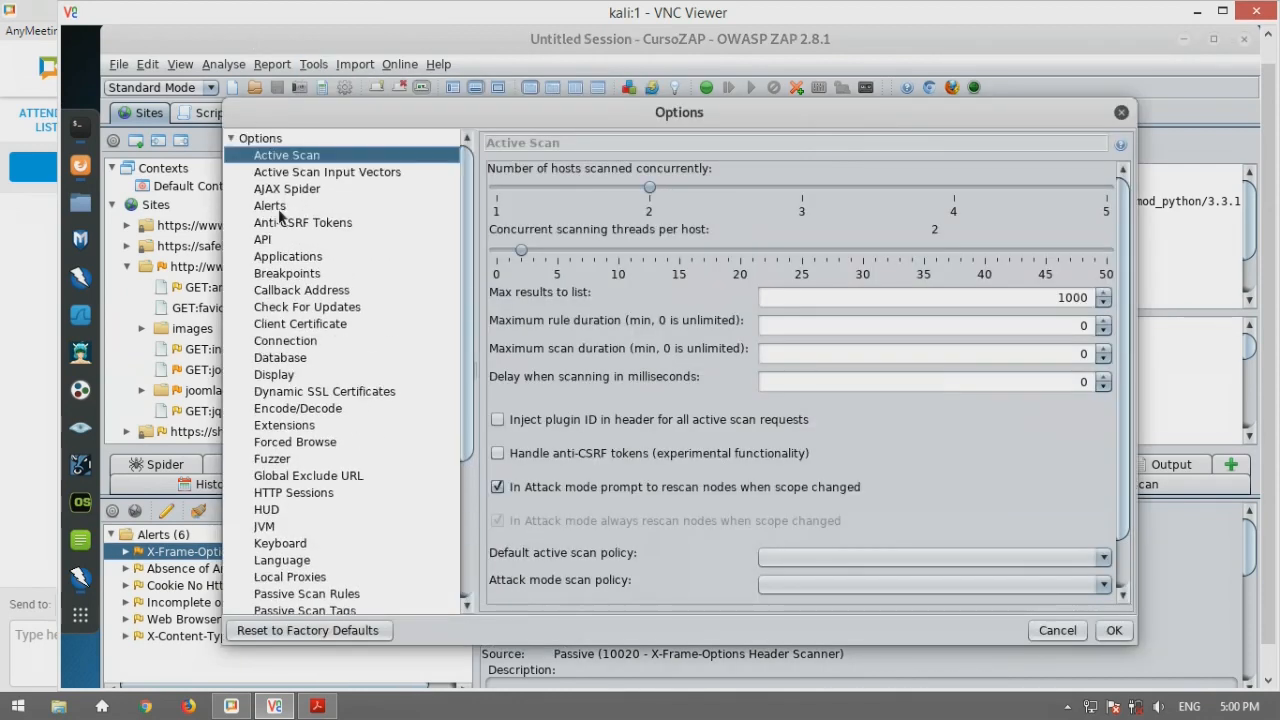
pyautogui.click(283, 206)
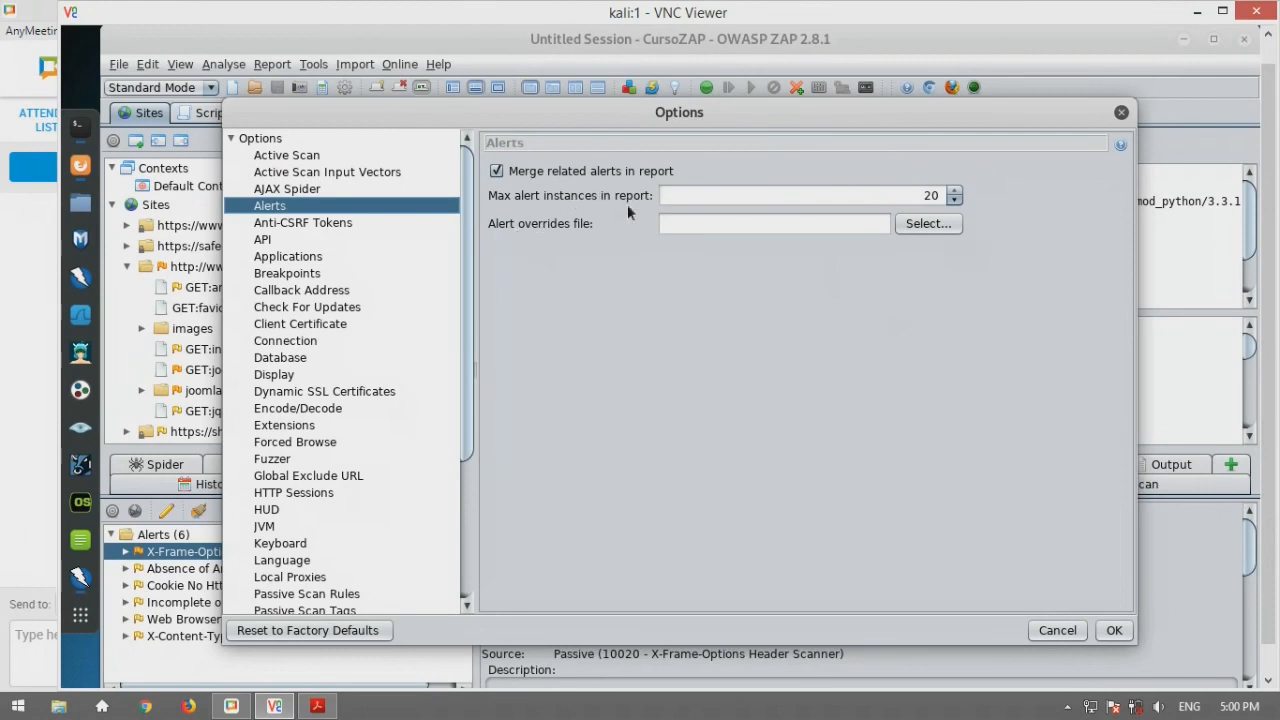
pyautogui.click(1122, 113)
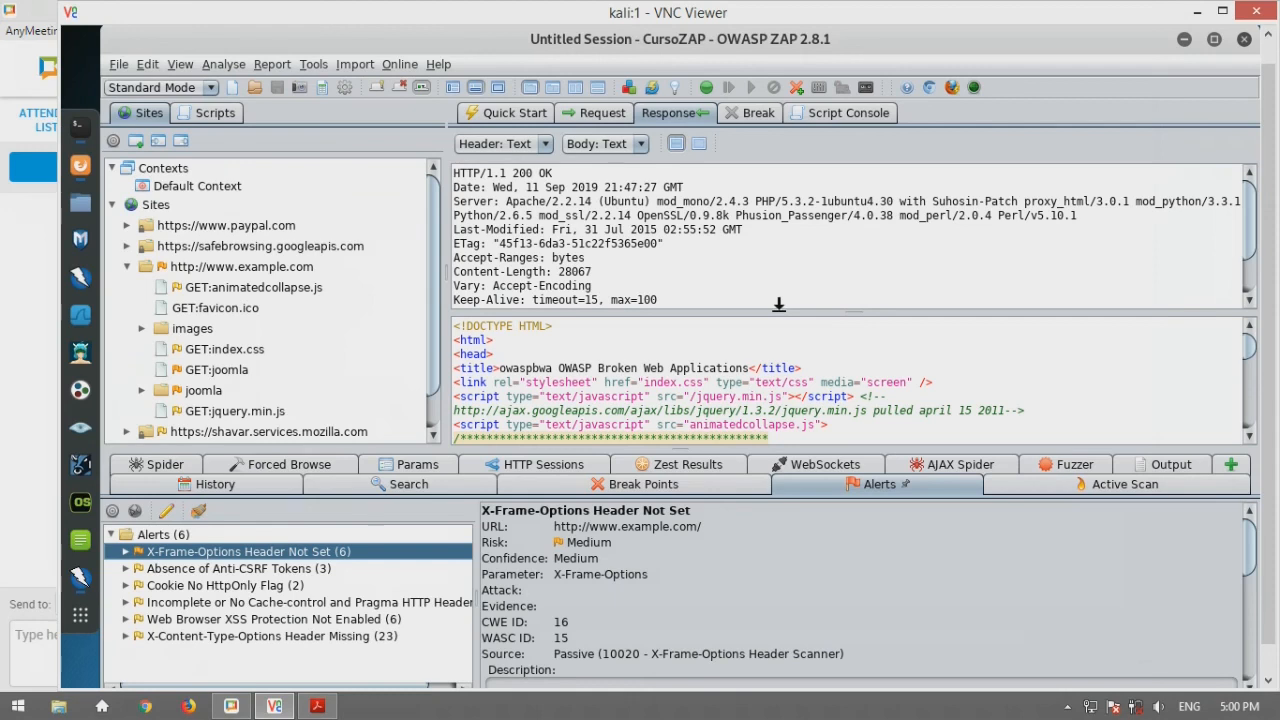
# Open Tools > Options at the Anti-CSRF Tokens page listing seven enabled token names
pyautogui.click(311, 64)
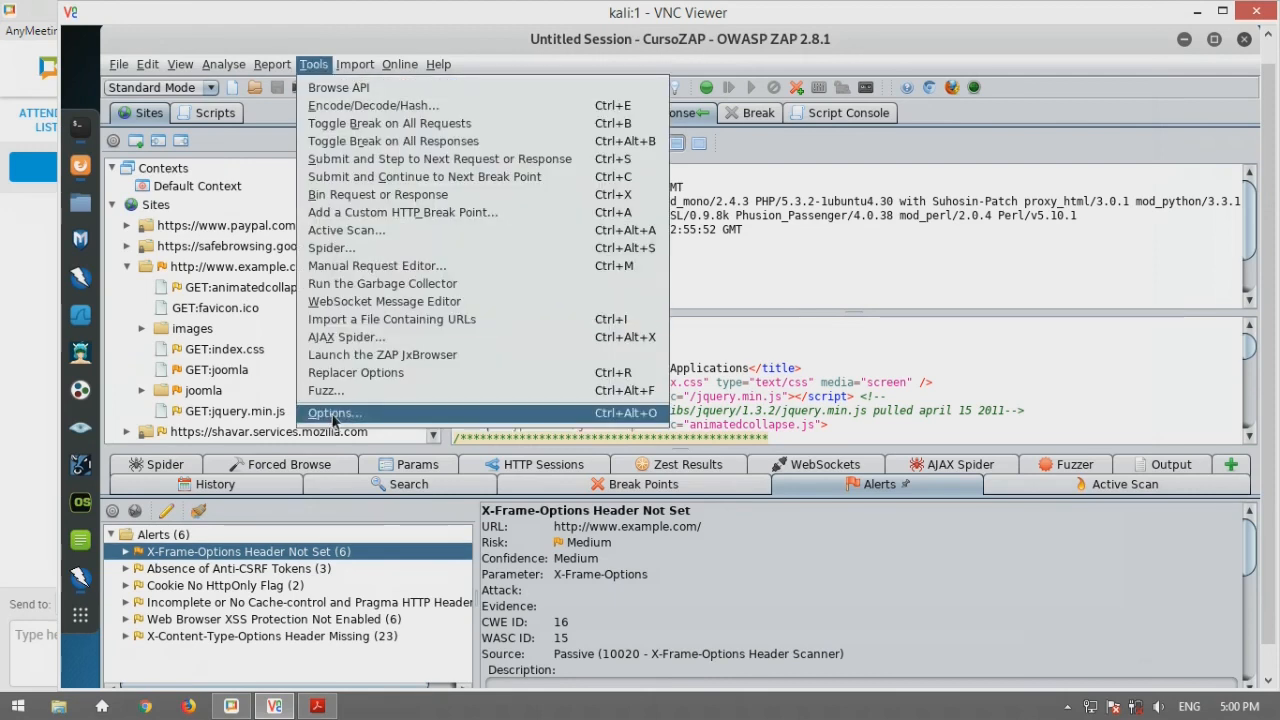
pyautogui.click(333, 414)
pyautogui.click(336, 222)
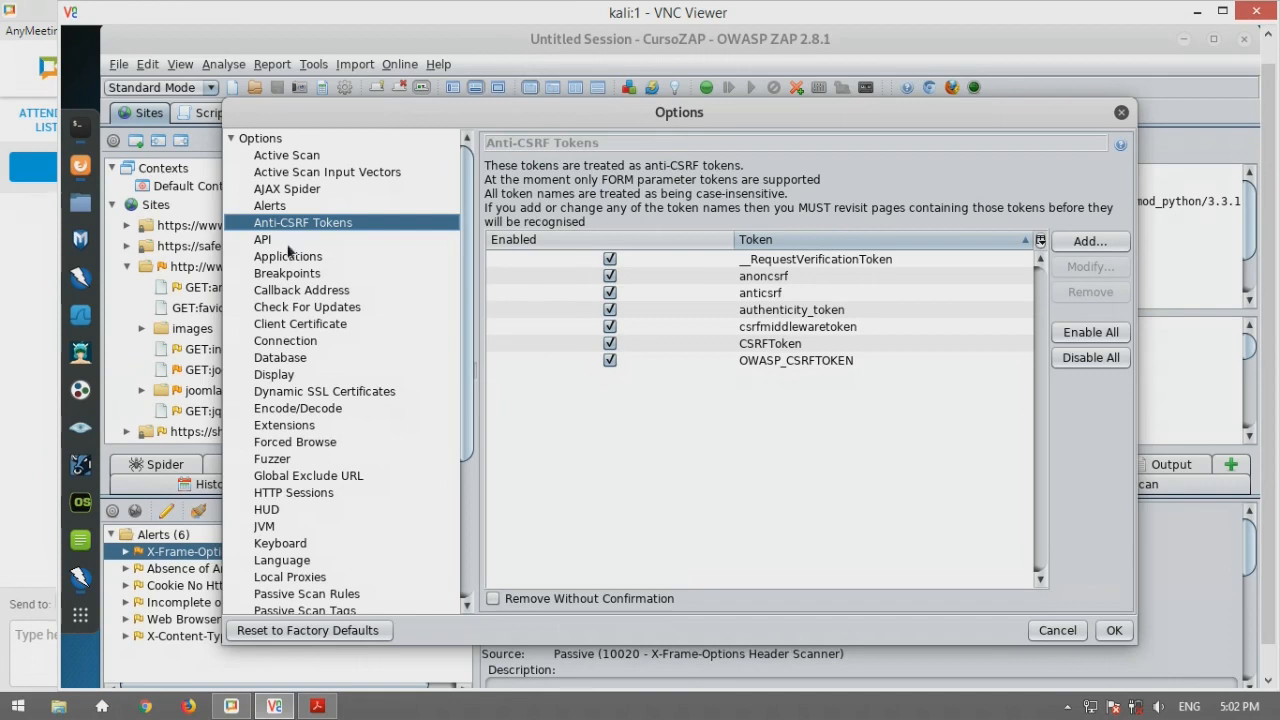
# Show the API options page, with the API and Web UI enabled and four permitted addresses
pyautogui.click(288, 244)
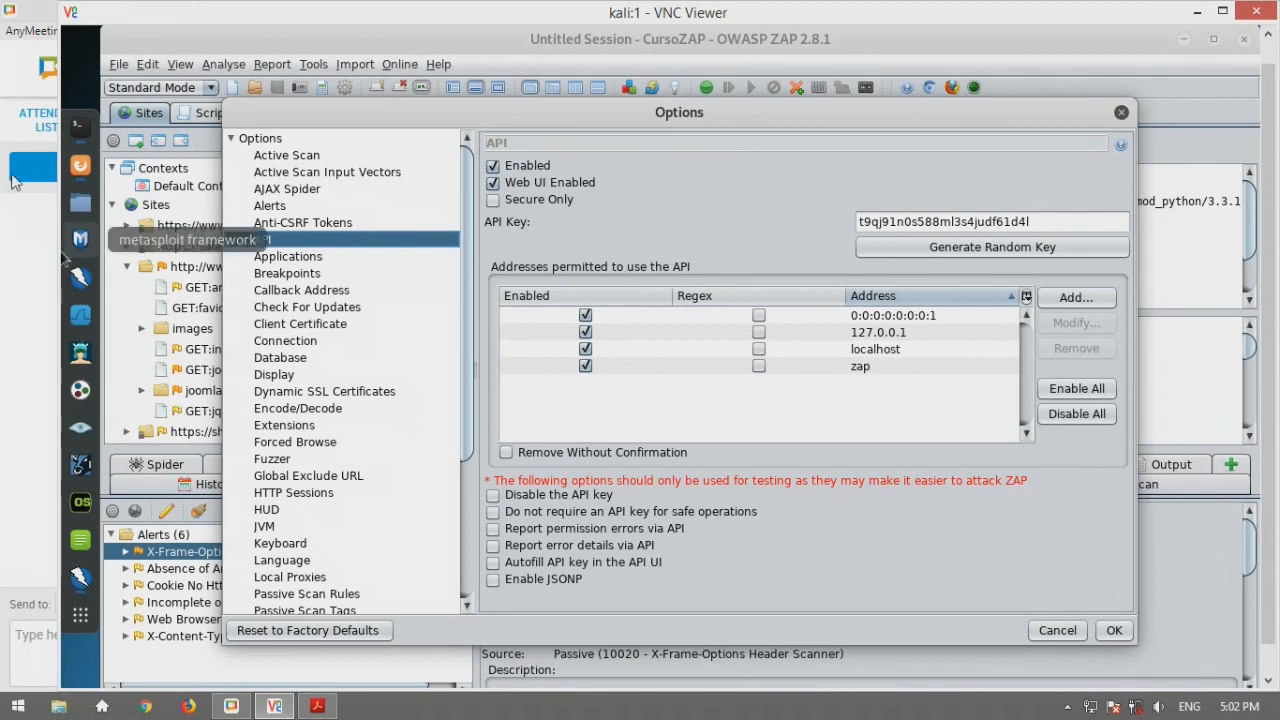
pyautogui.click(81, 165)
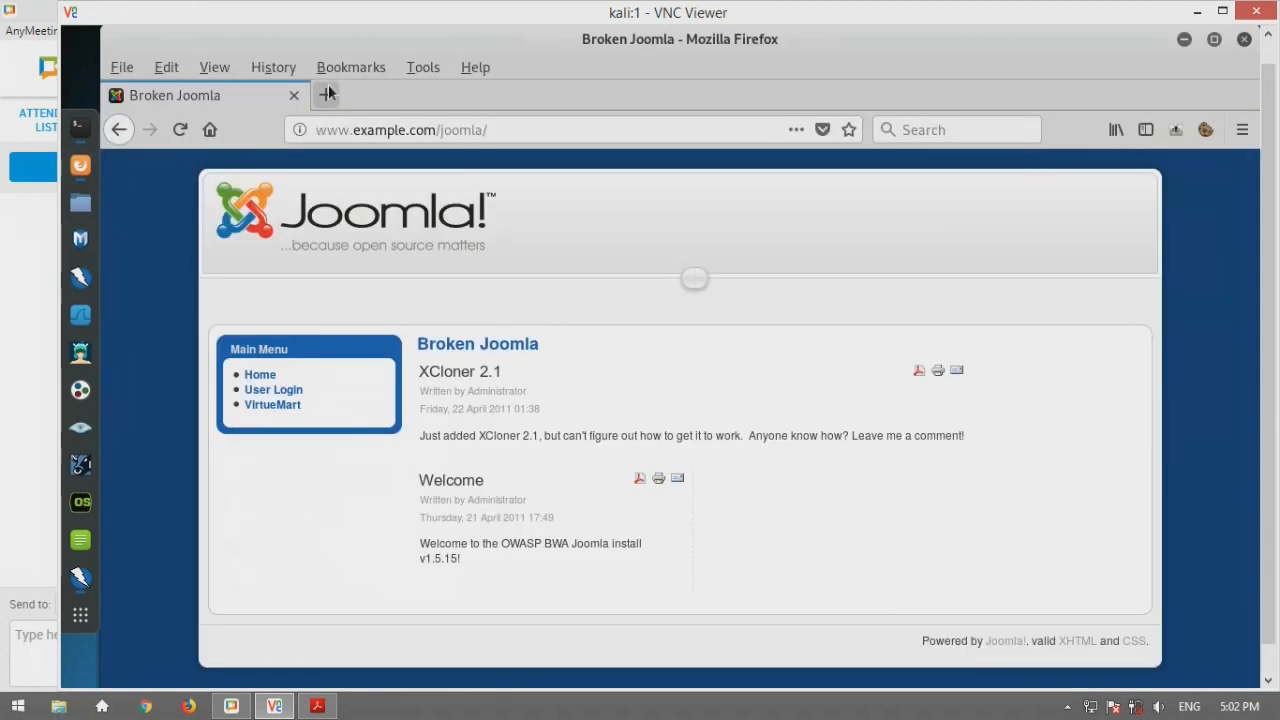
pyautogui.click(325, 95)
pyautogui.write('htptp')
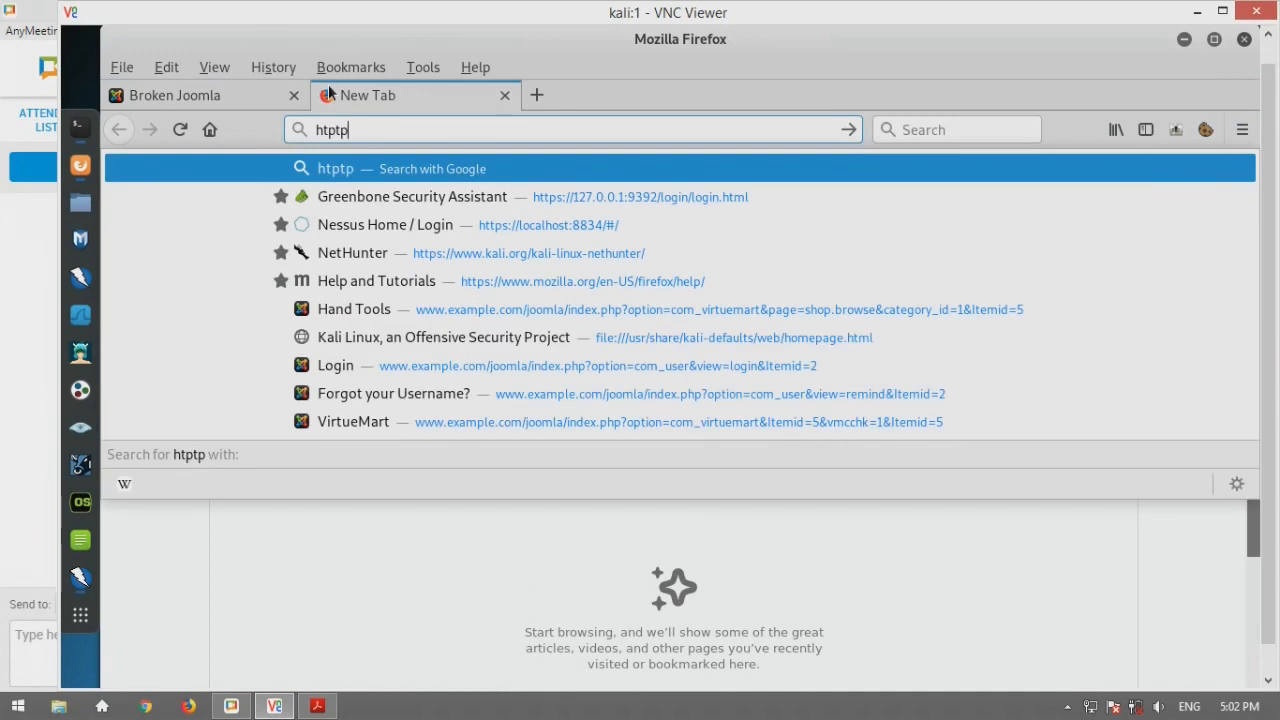
pyautogui.press('BackSpace')
pyautogui.press('BackSpace')
pyautogui.press('BackSpace')
pyautogui.write('tp://zap/')
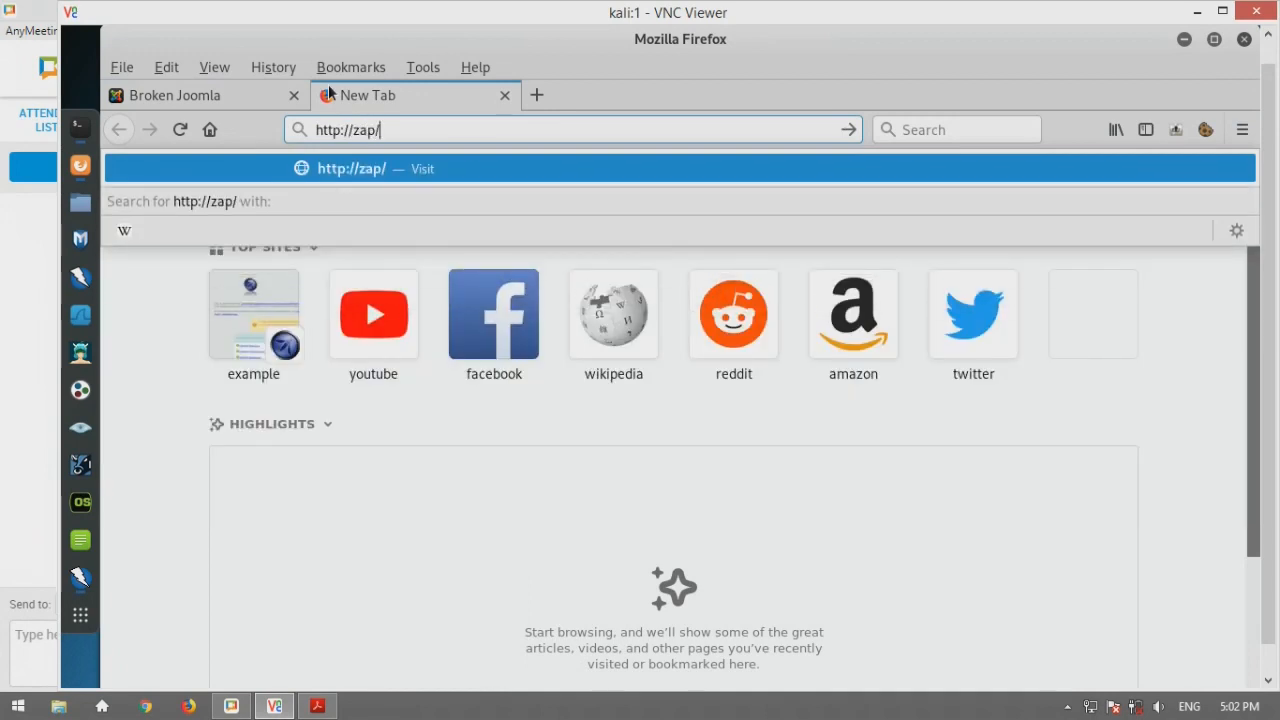
pyautogui.press('Return')
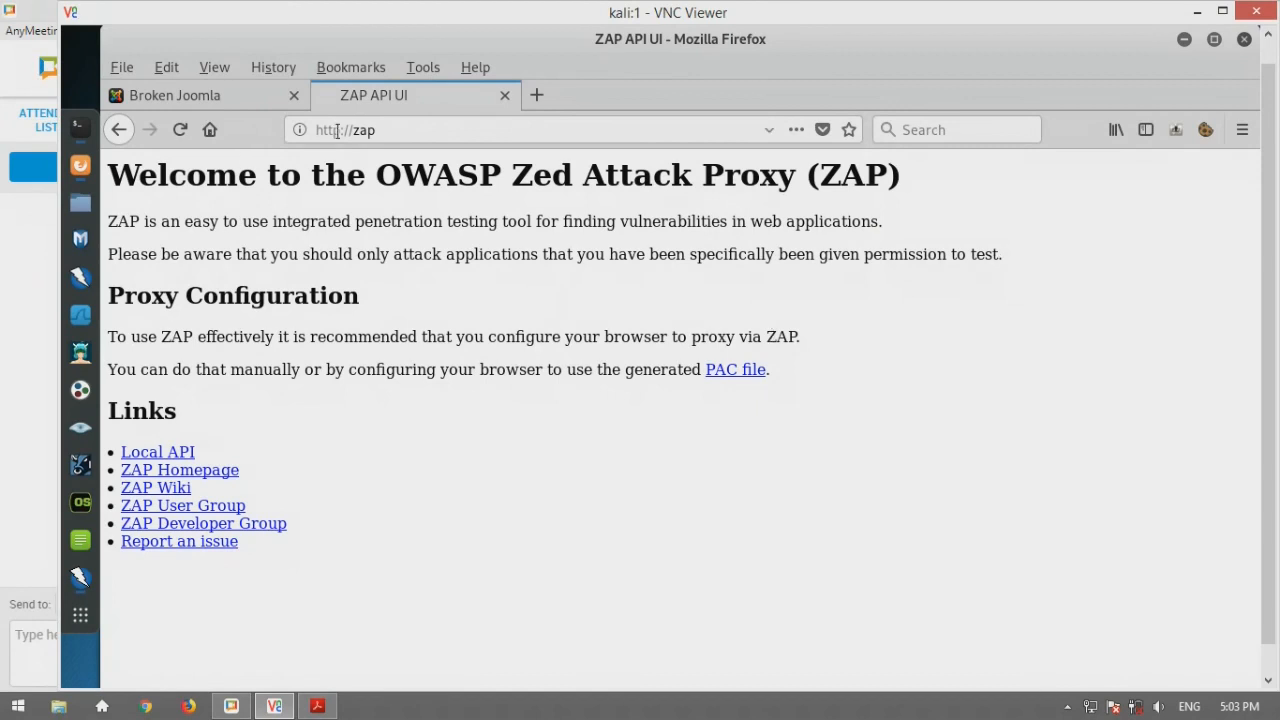
pyautogui.click(506, 95)
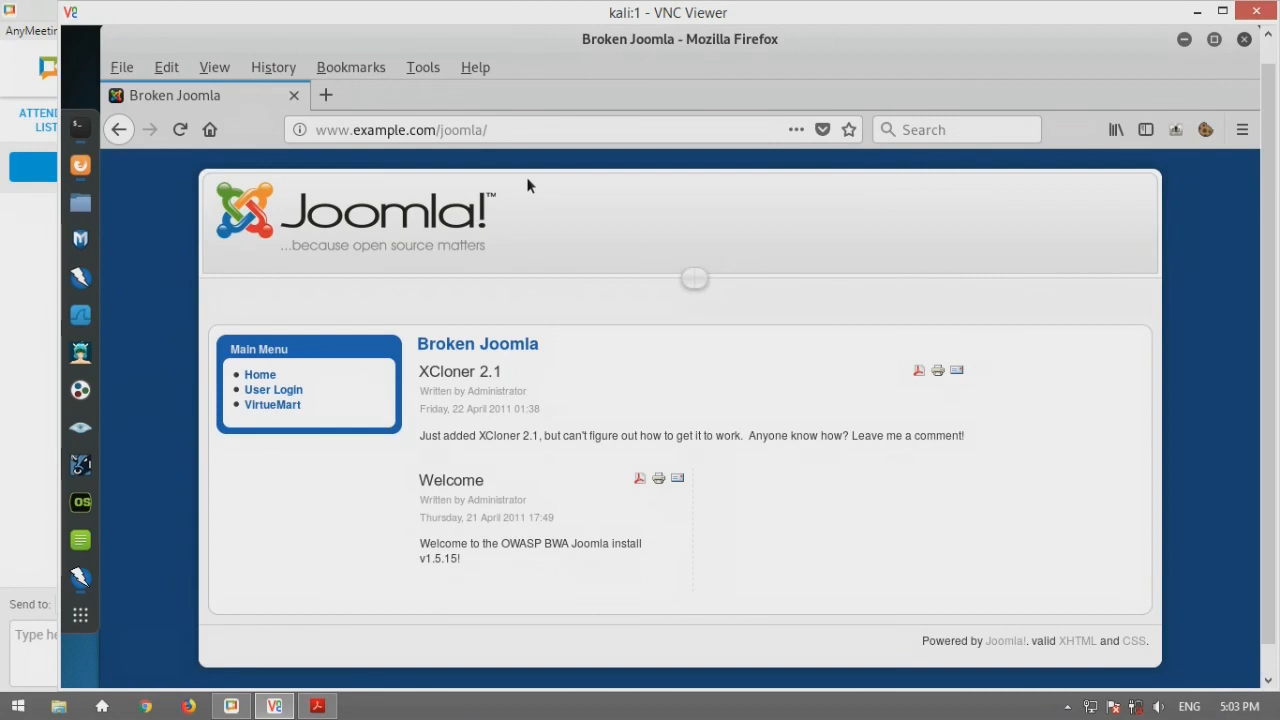
pyautogui.click(322, 98)
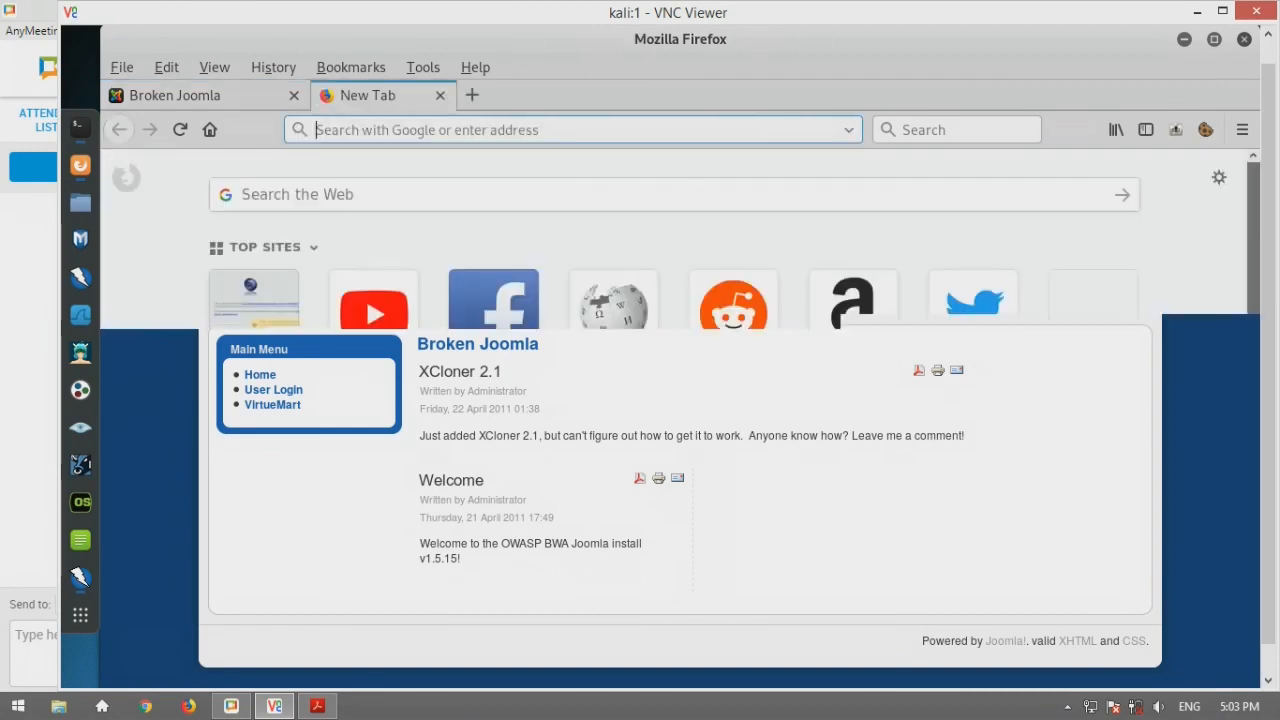
pyautogui.write('localhost:8080')
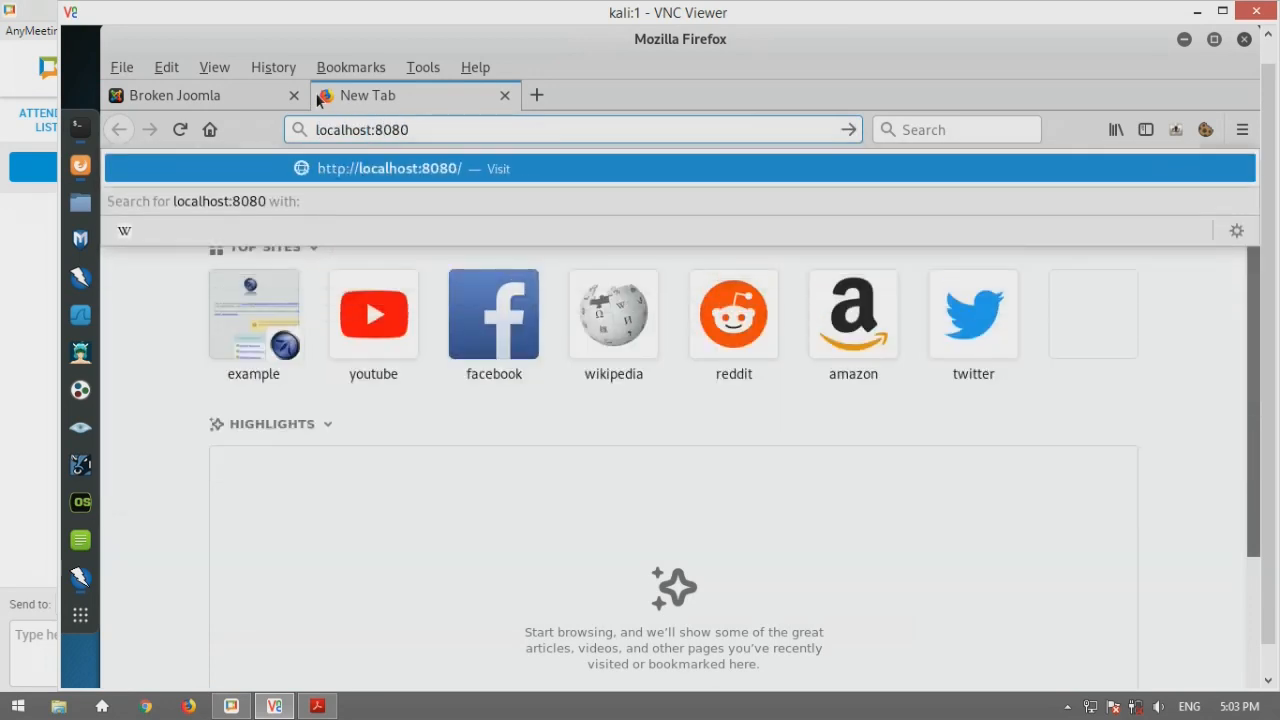
pyautogui.press('Return')
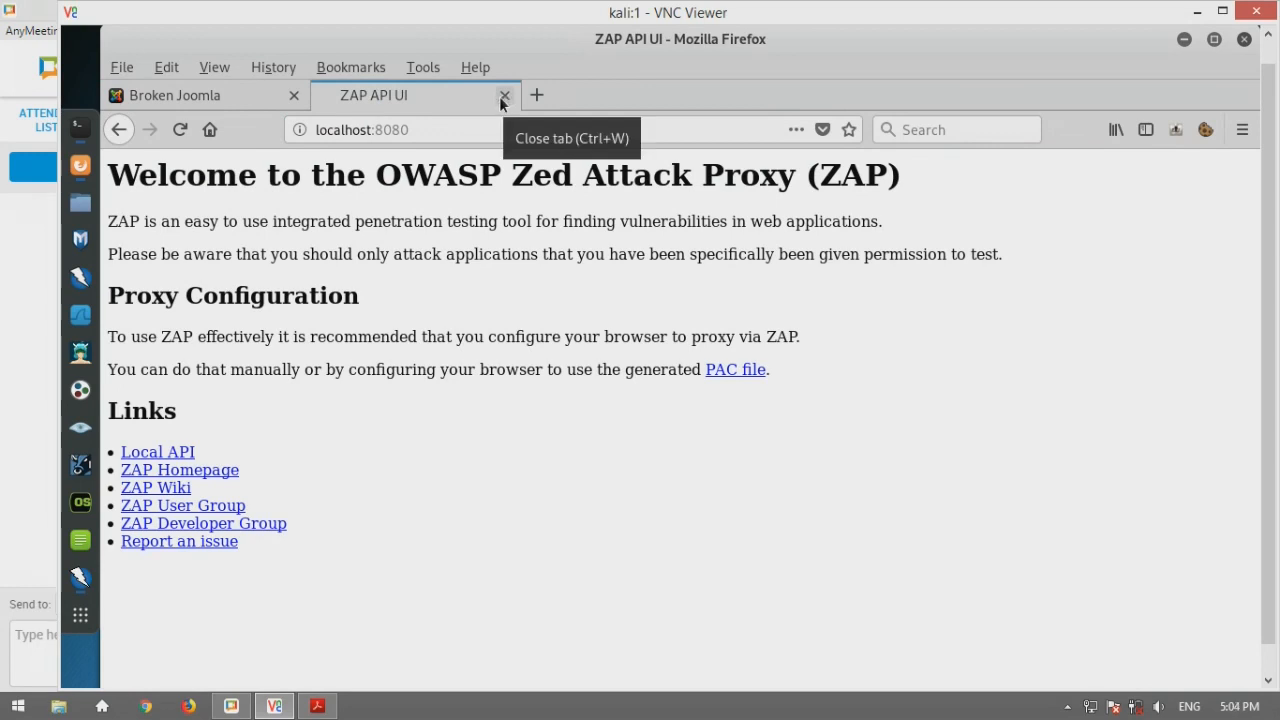
pyautogui.click(503, 95)
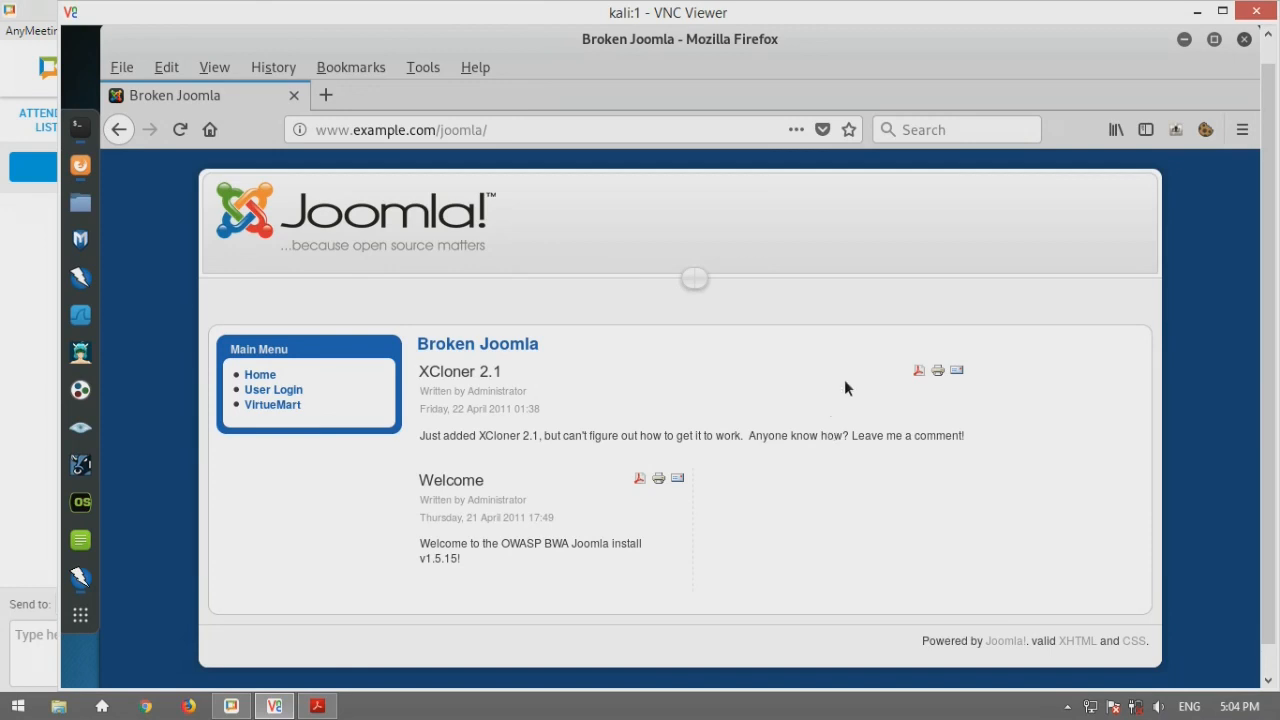
# Back in ZAP, select the API key value on the API page, then close the Options dialog
pyautogui.click(1184, 39)
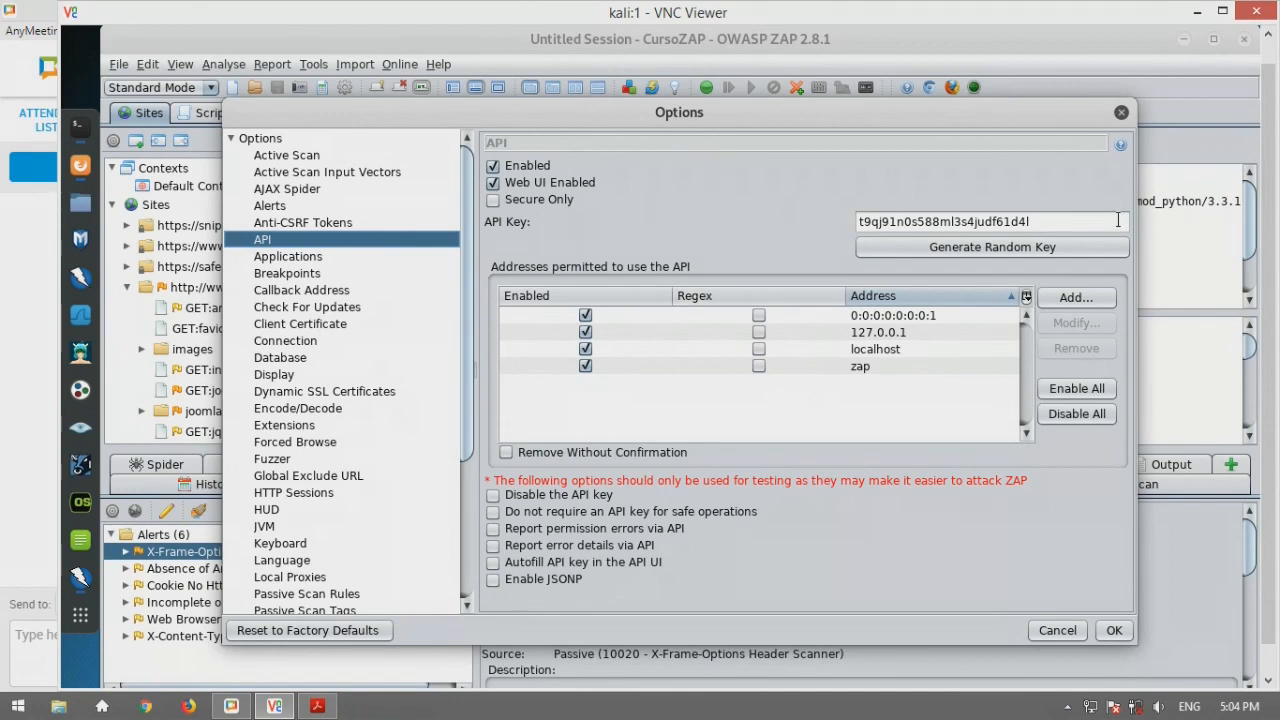
pyautogui.moveTo(1064, 224); pyautogui.dragTo(808, 221)
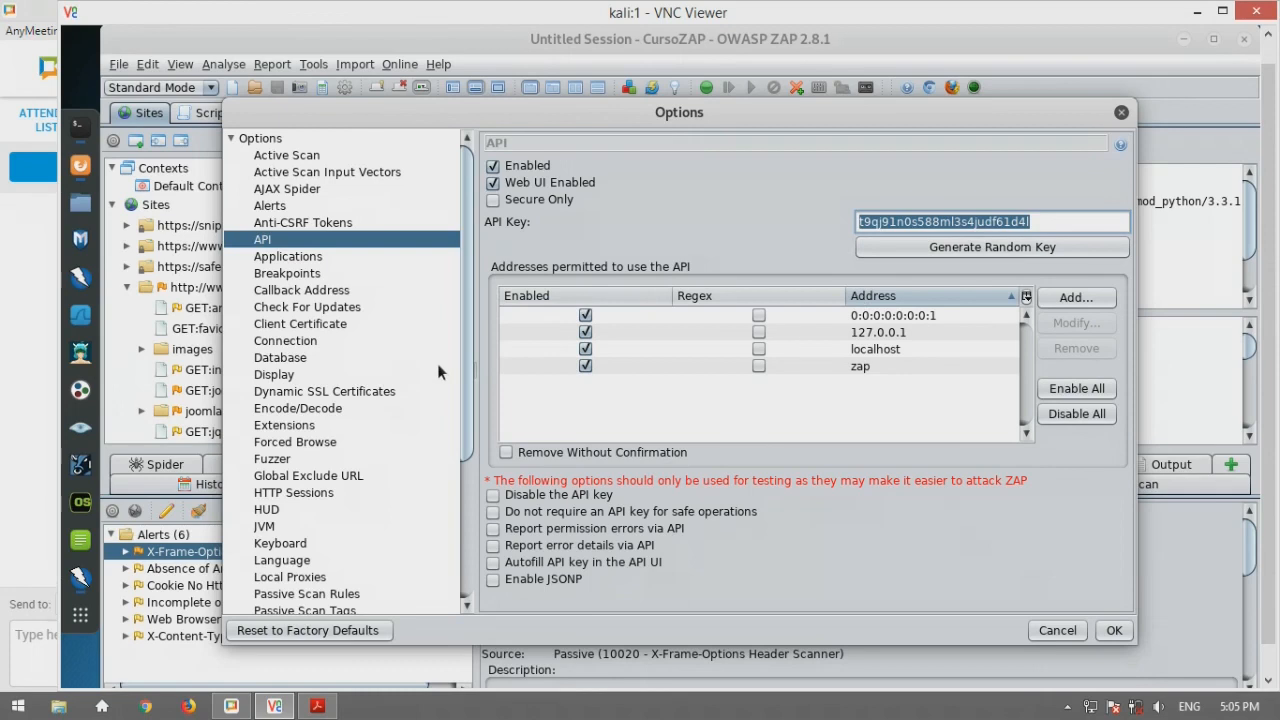
pyautogui.scroll(-4, 439, 372)
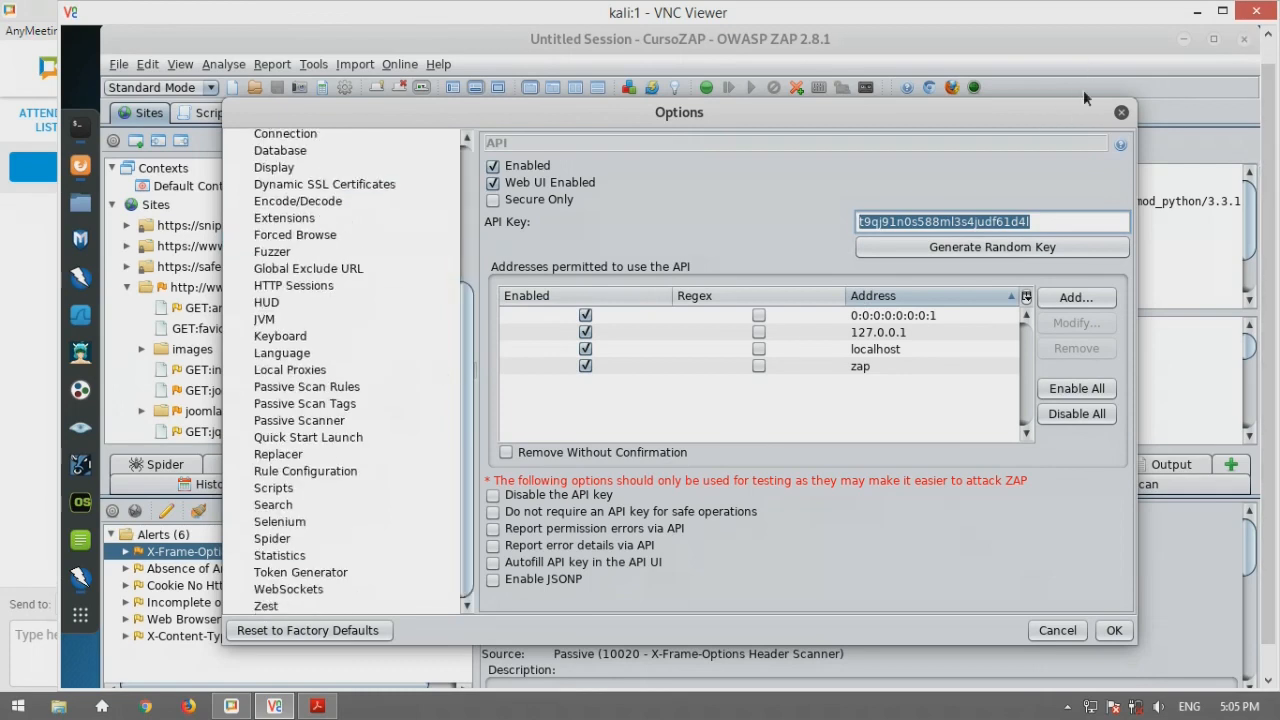
pyautogui.click(1122, 113)
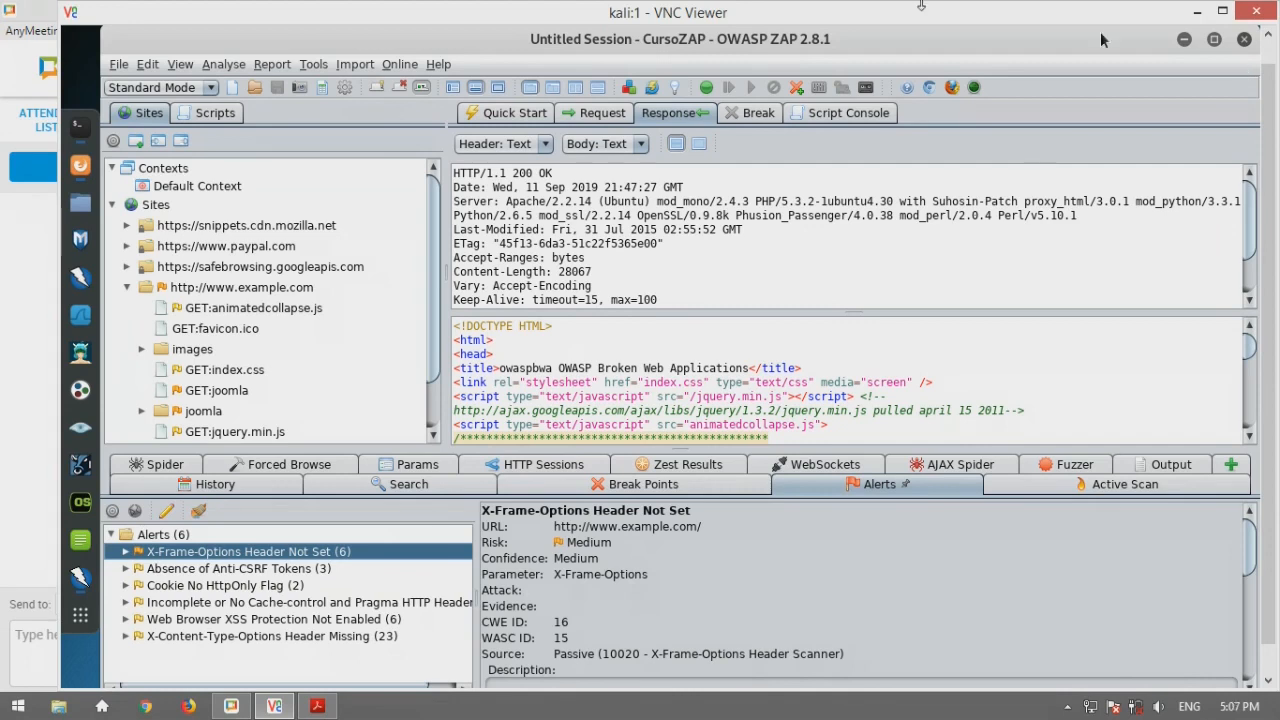
pyautogui.click(313, 64)
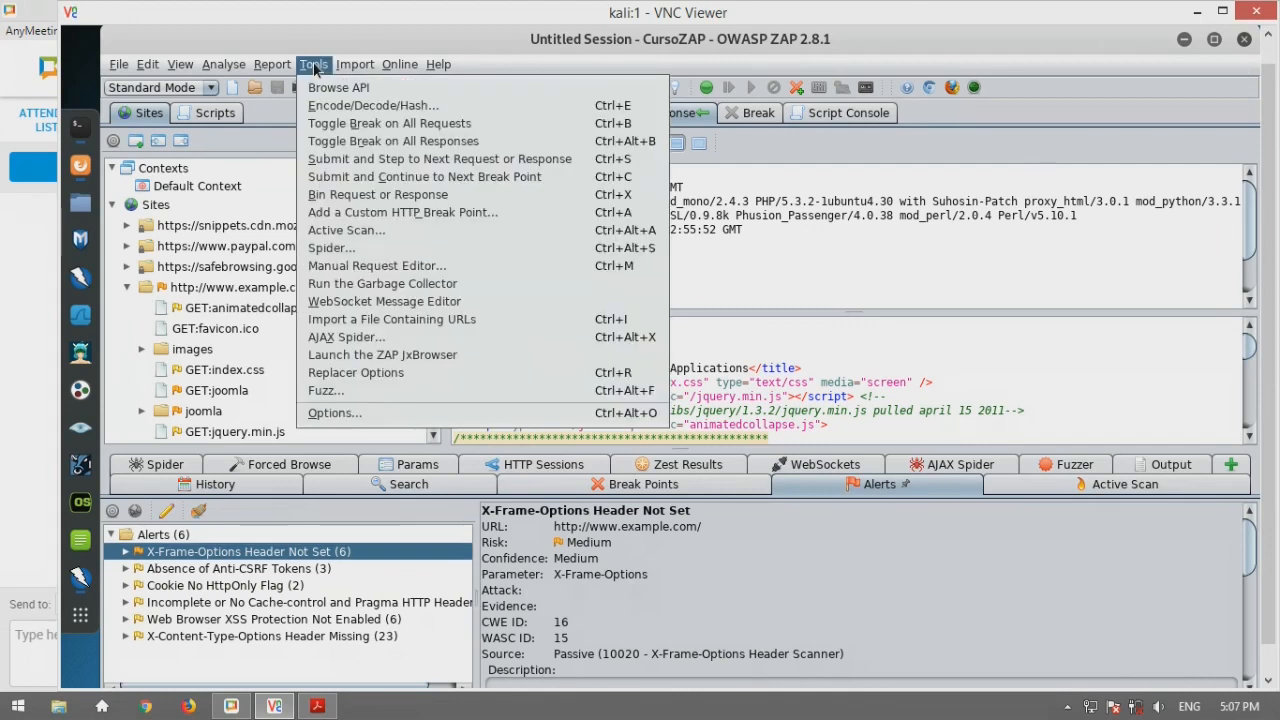
pyautogui.click(337, 411)
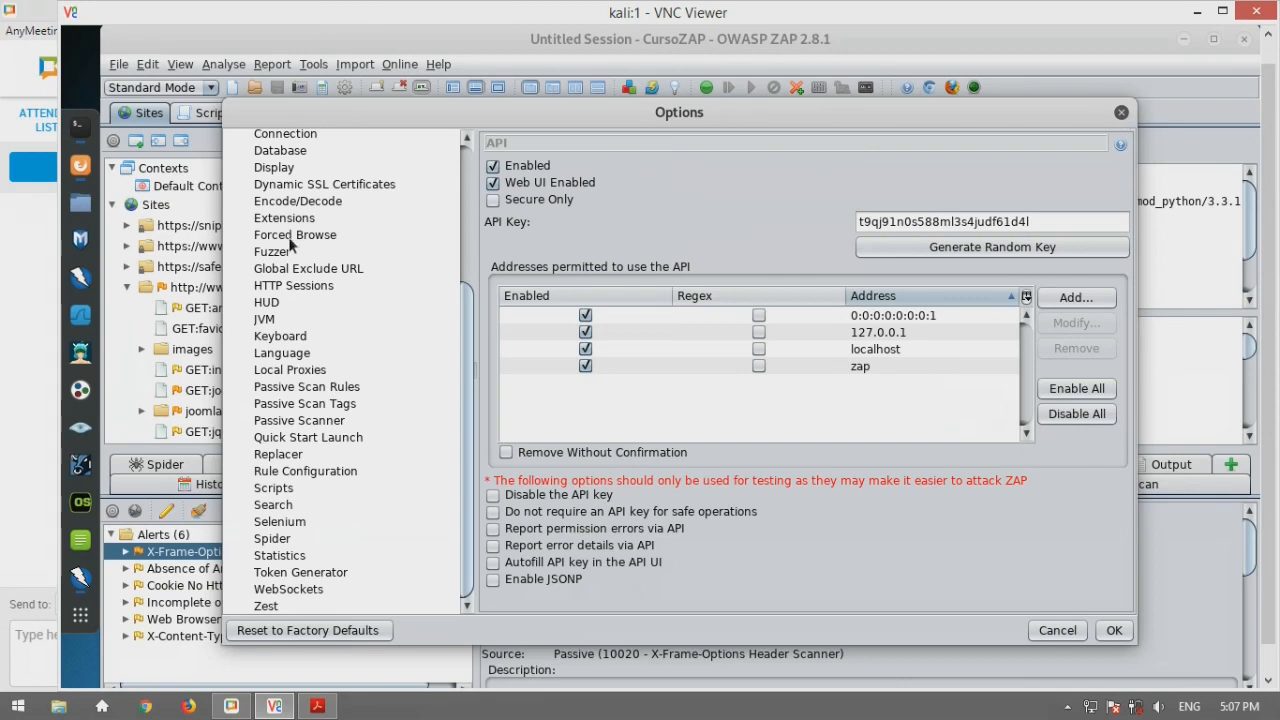
pyautogui.scroll(3, 298, 241)
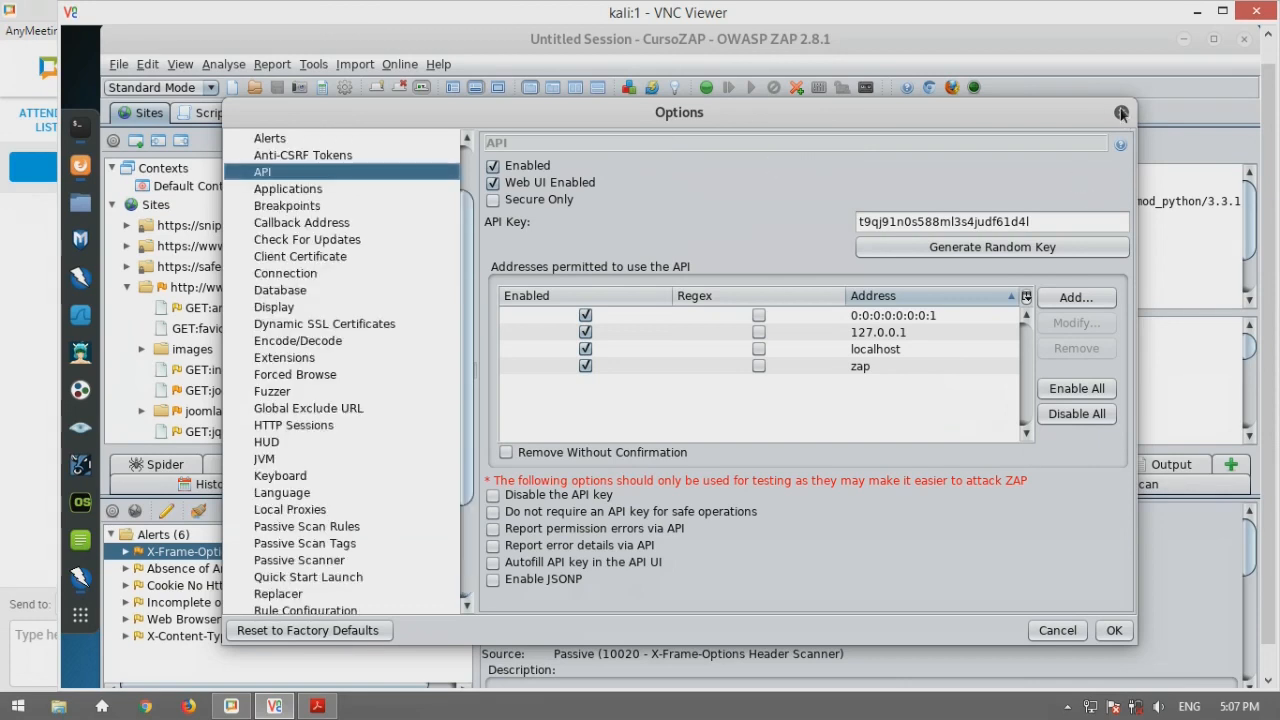
pyautogui.click(1121, 112)
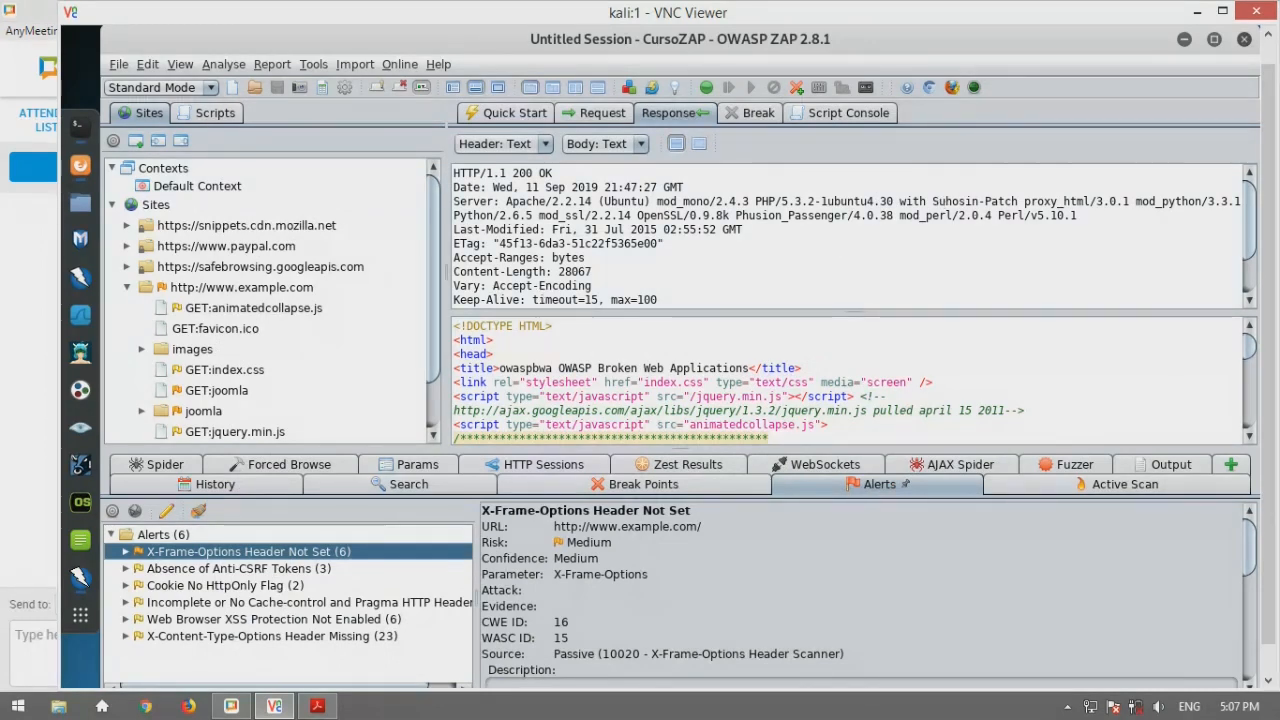
pyautogui.scroll(-1, 334, 322)
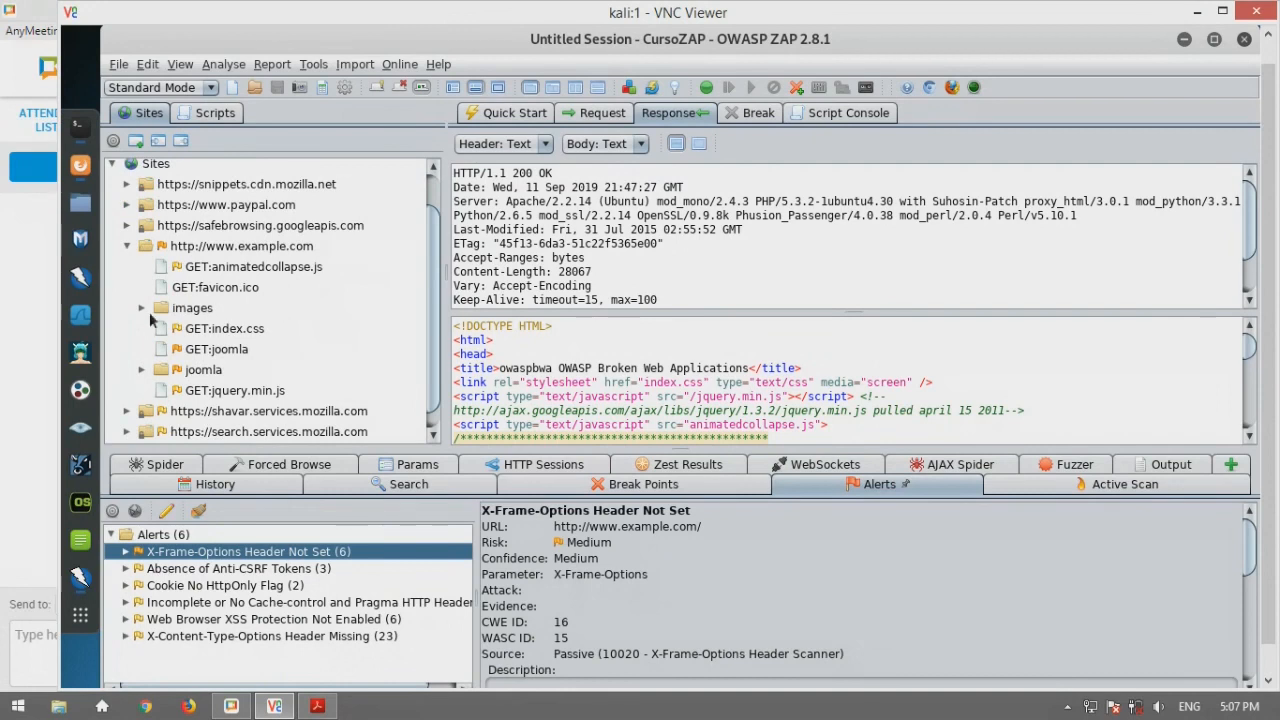
pyautogui.doubleClick(205, 311)
pyautogui.scroll(-2, 268, 306)
pyautogui.scroll(1, 272, 262)
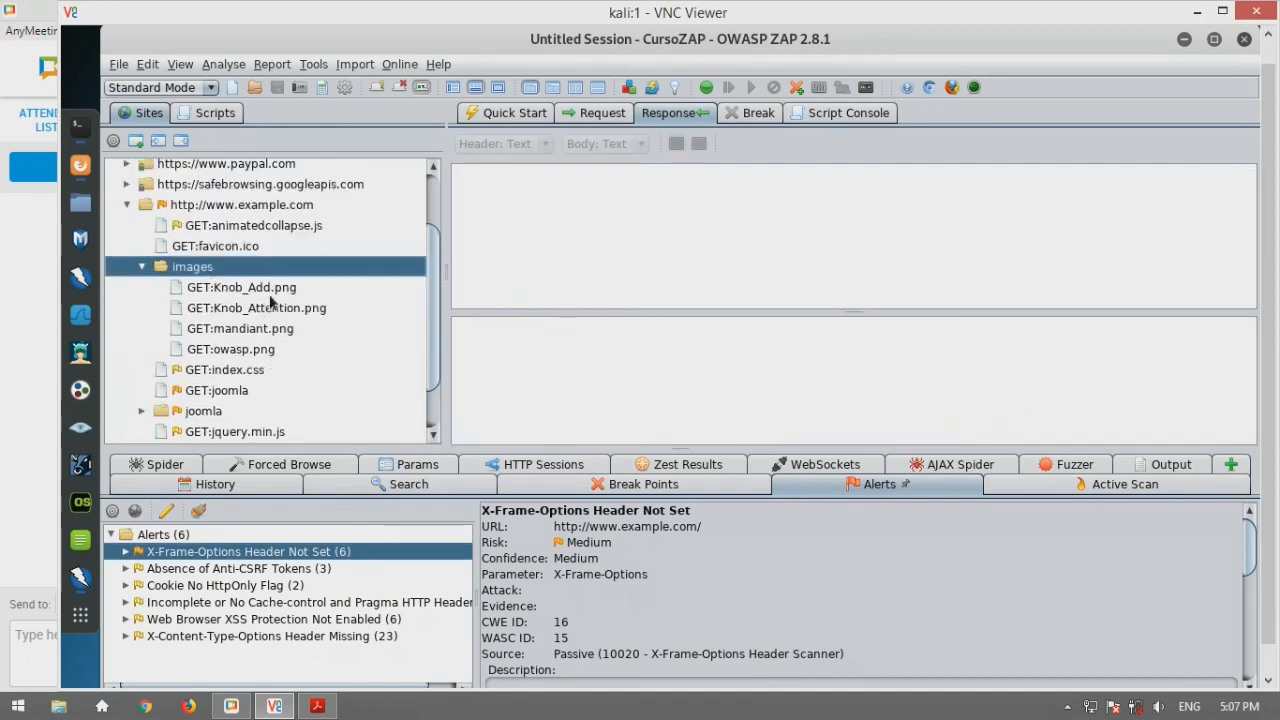
pyautogui.scroll(-1, 302, 272)
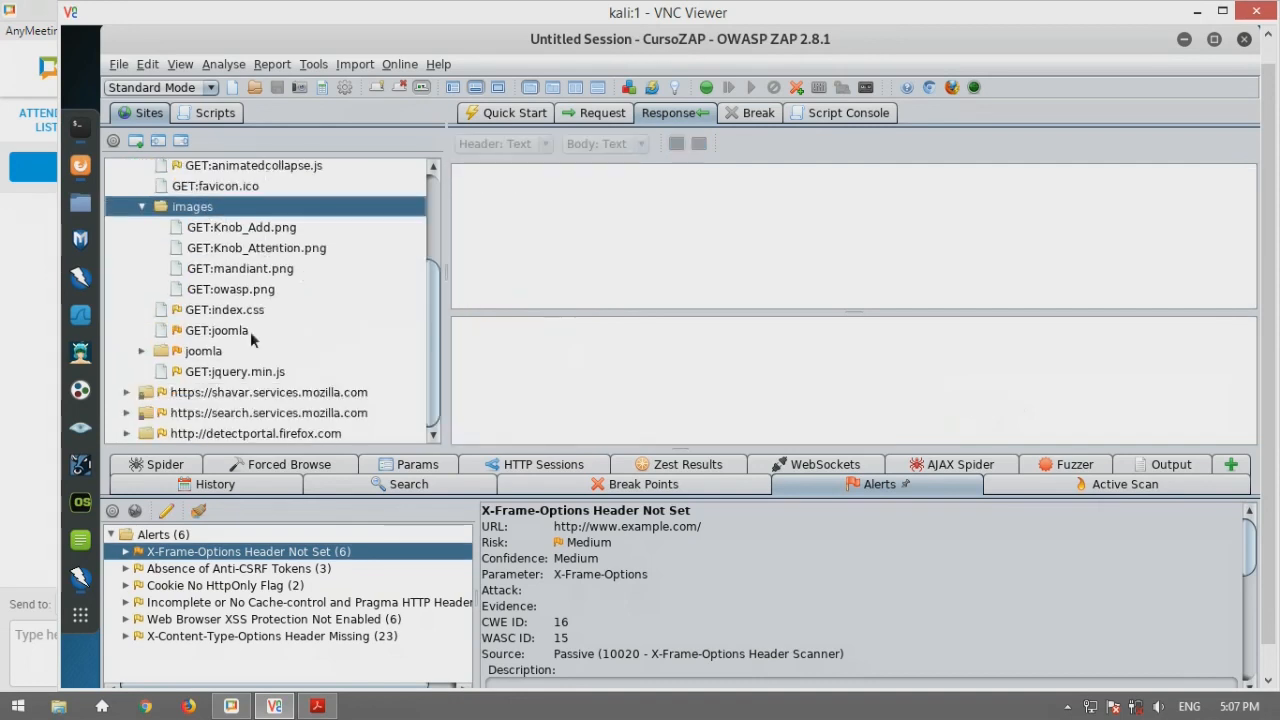
pyautogui.doubleClick(200, 349)
# Browse the joomla node's context menu, dismiss it, and reopen it to reach Include in Context
pyautogui.rightClick(222, 262)
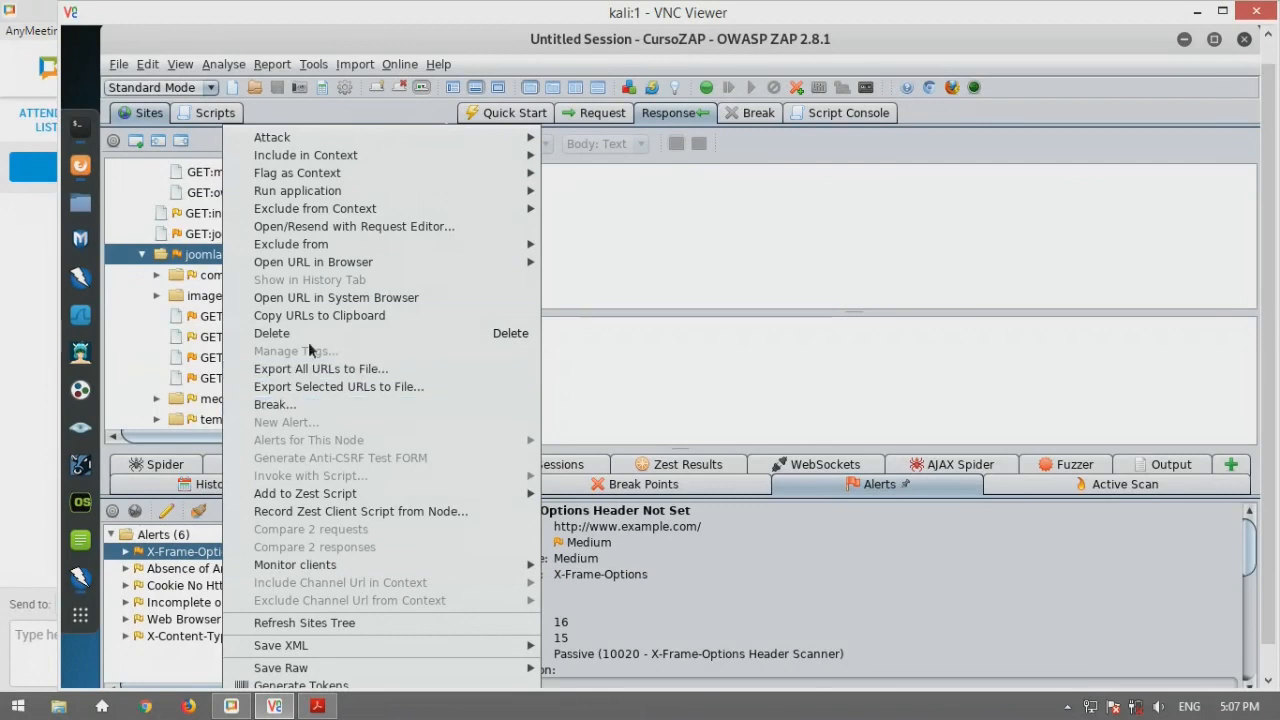
pyautogui.moveTo(343, 246)
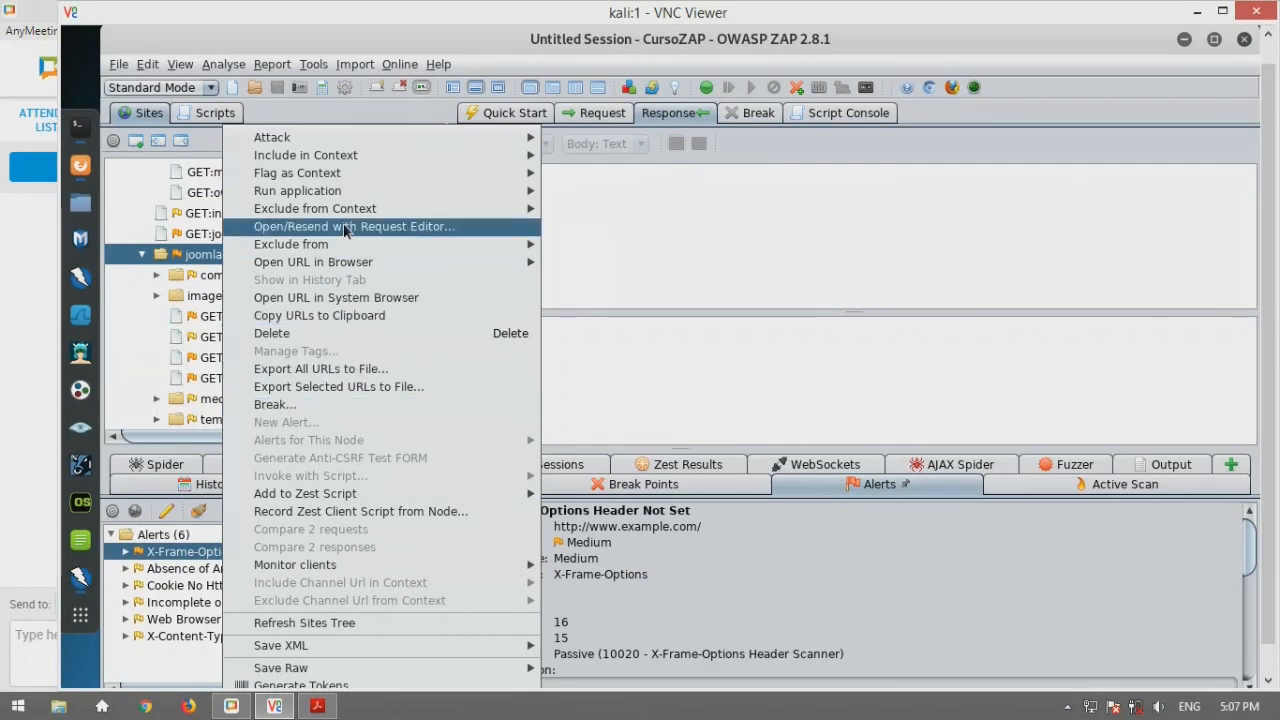
pyautogui.moveTo(338, 210)
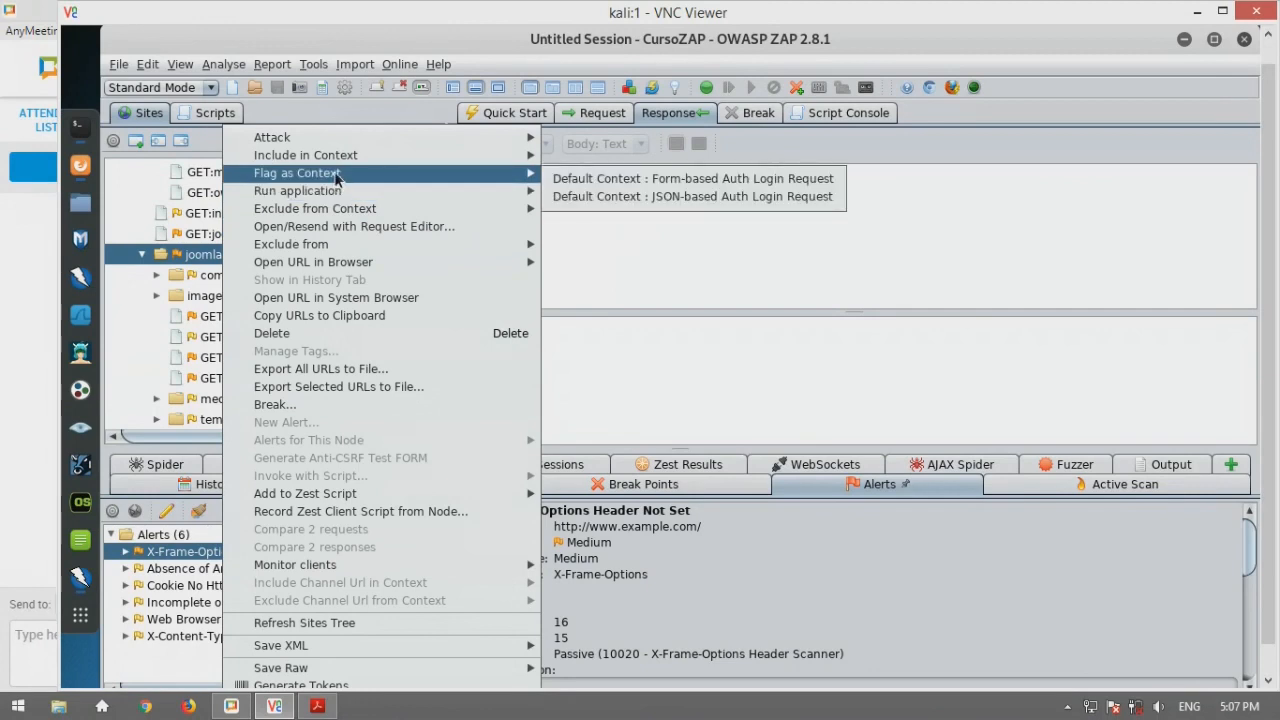
pyautogui.moveTo(351, 155)
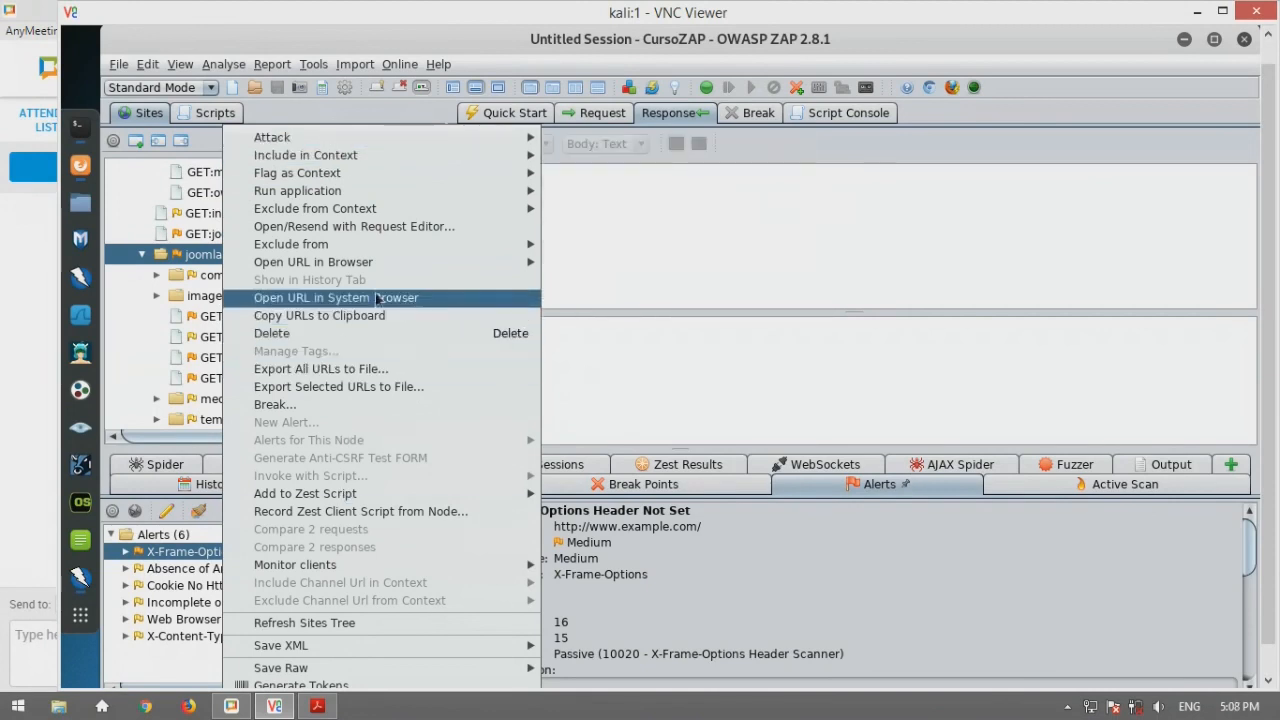
pyautogui.moveTo(366, 264)
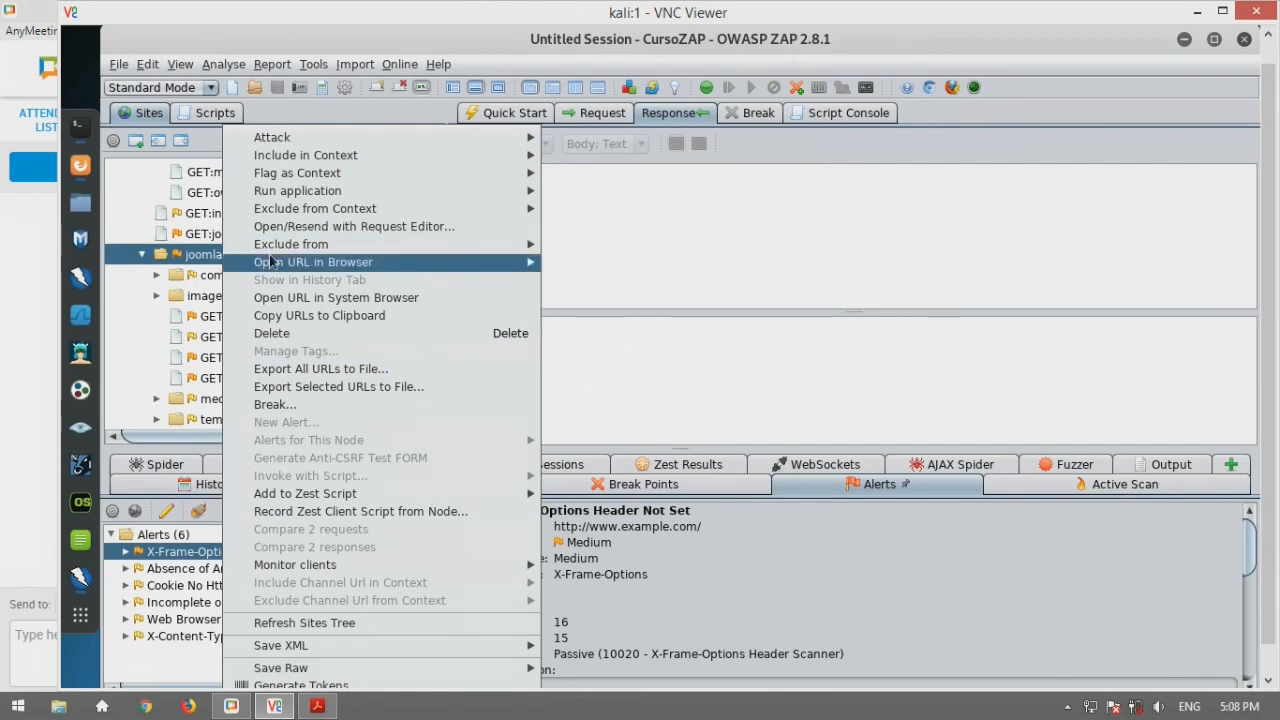
pyautogui.click(174, 260)
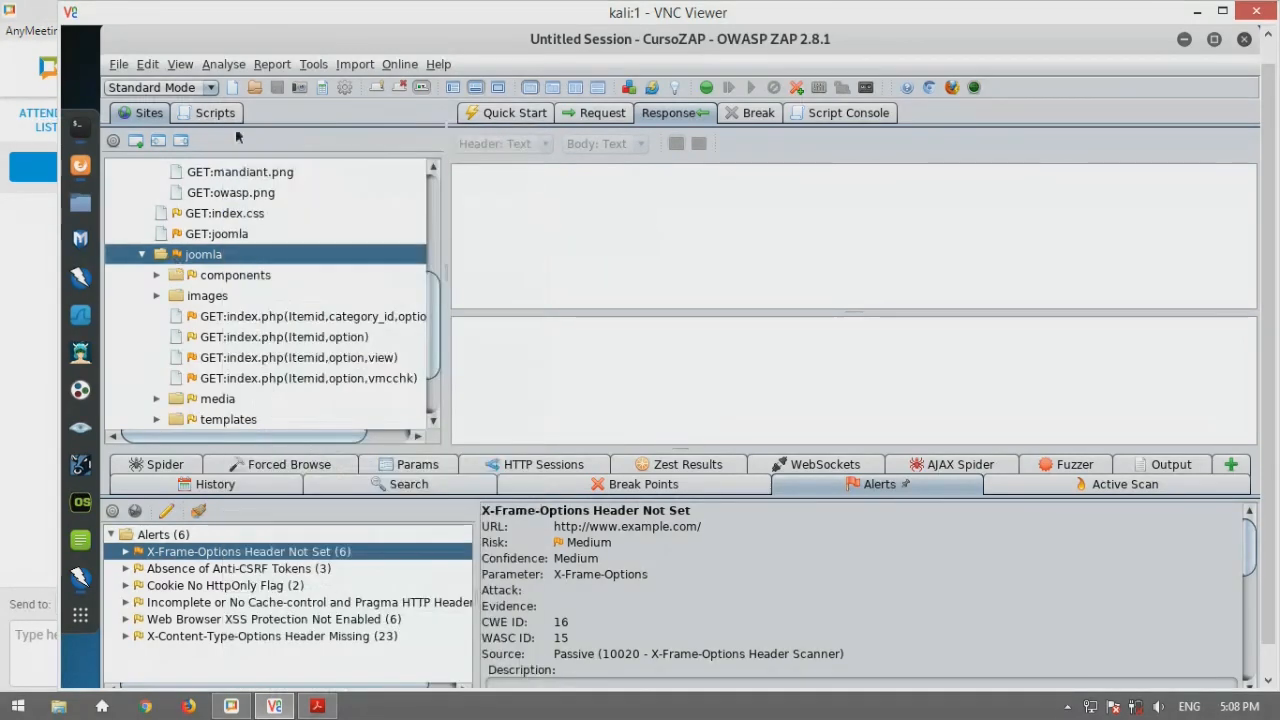
pyautogui.rightClick(226, 260)
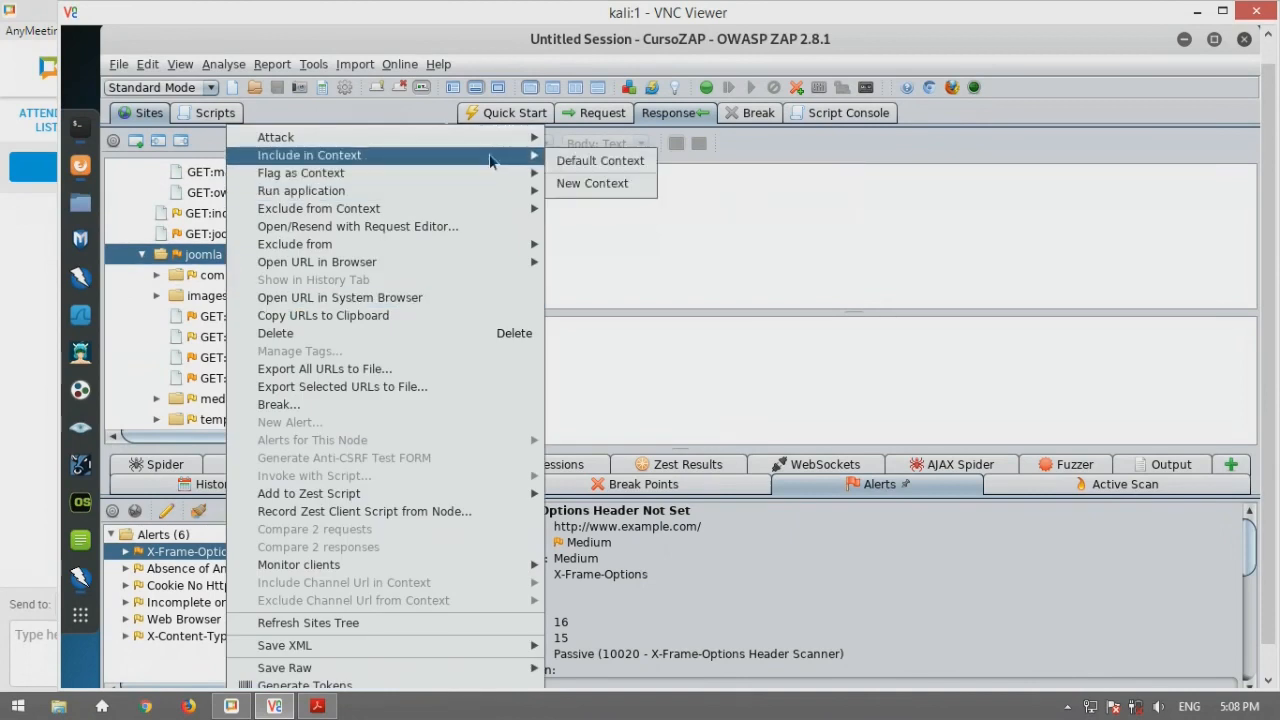
# Include joomla in Default Context, then review its authentication settings and in-scope general page
pyautogui.click(590, 161)
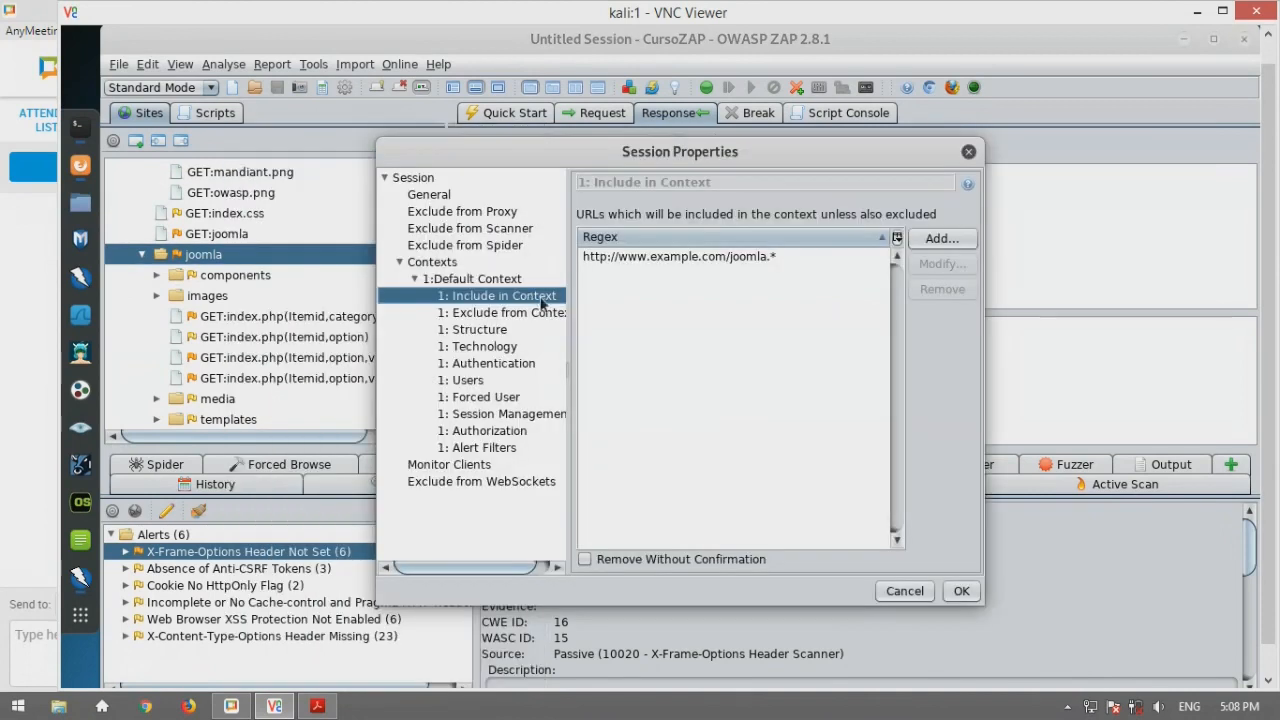
pyautogui.click(497, 363)
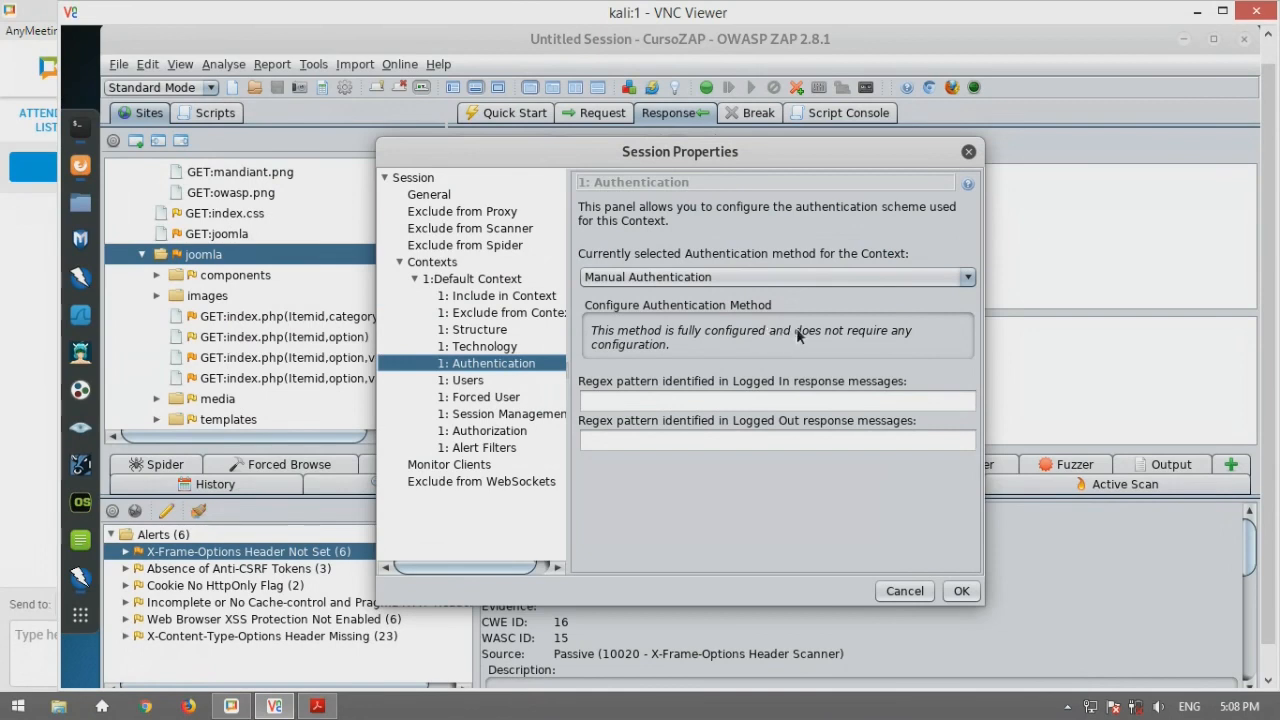
pyautogui.click(730, 403)
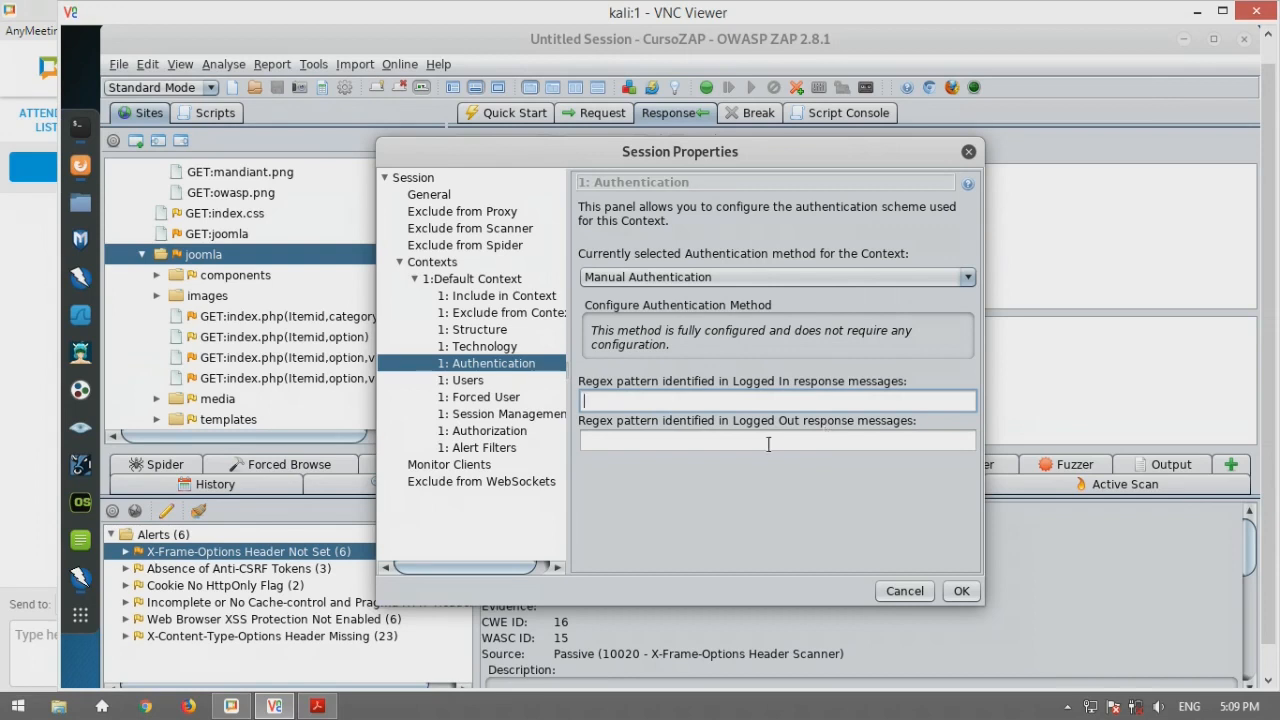
pyautogui.click(470, 280)
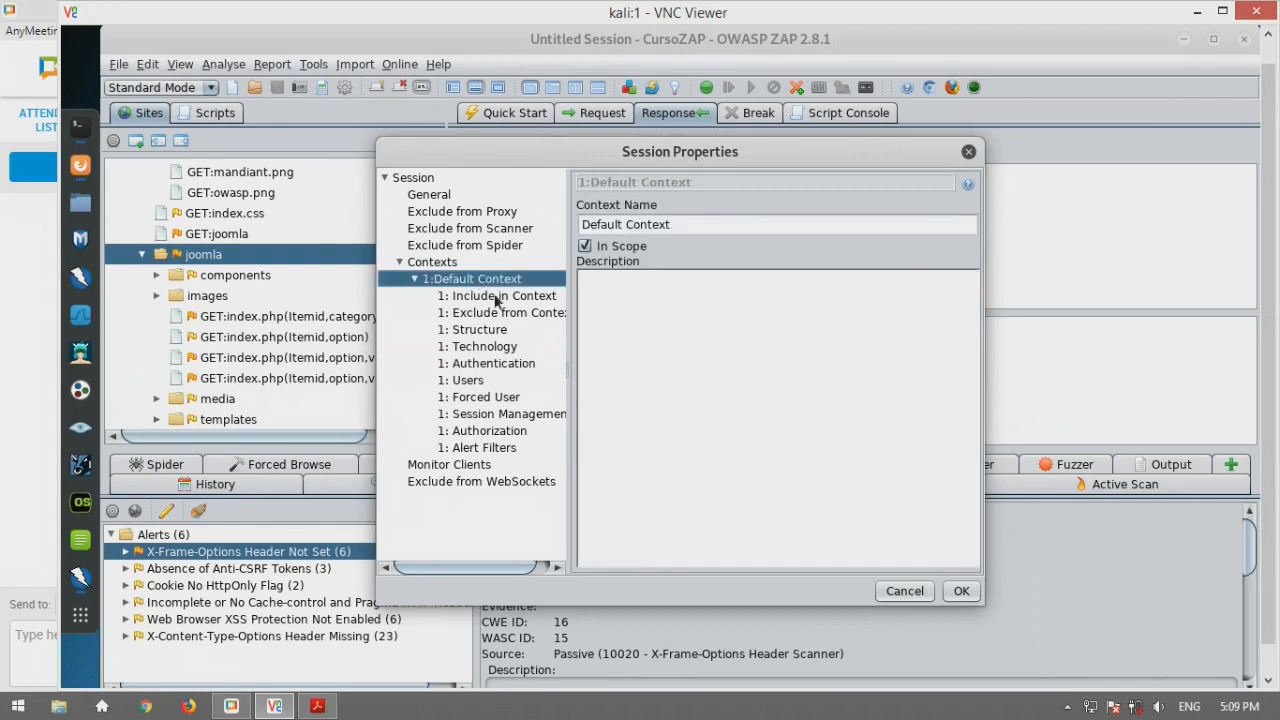
# Check the context's included URLs and keep Cookie-based Session Management as the session method
pyautogui.click(495, 296)
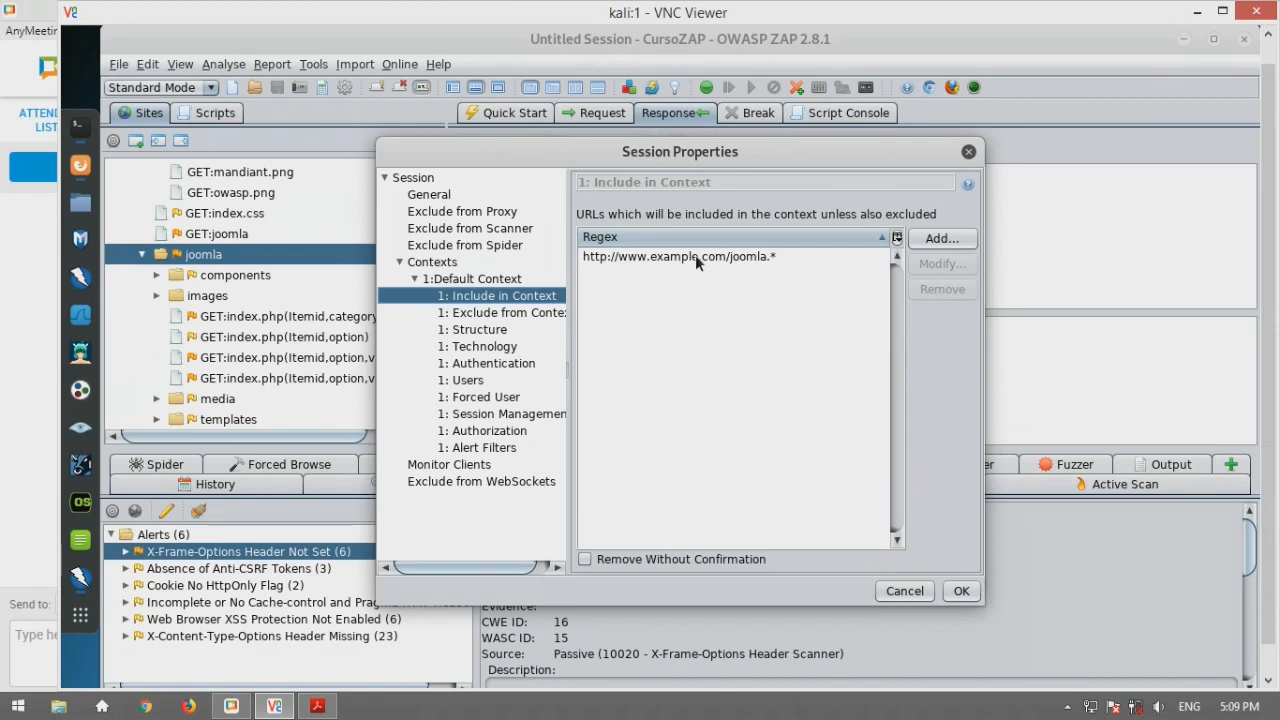
pyautogui.click(529, 414)
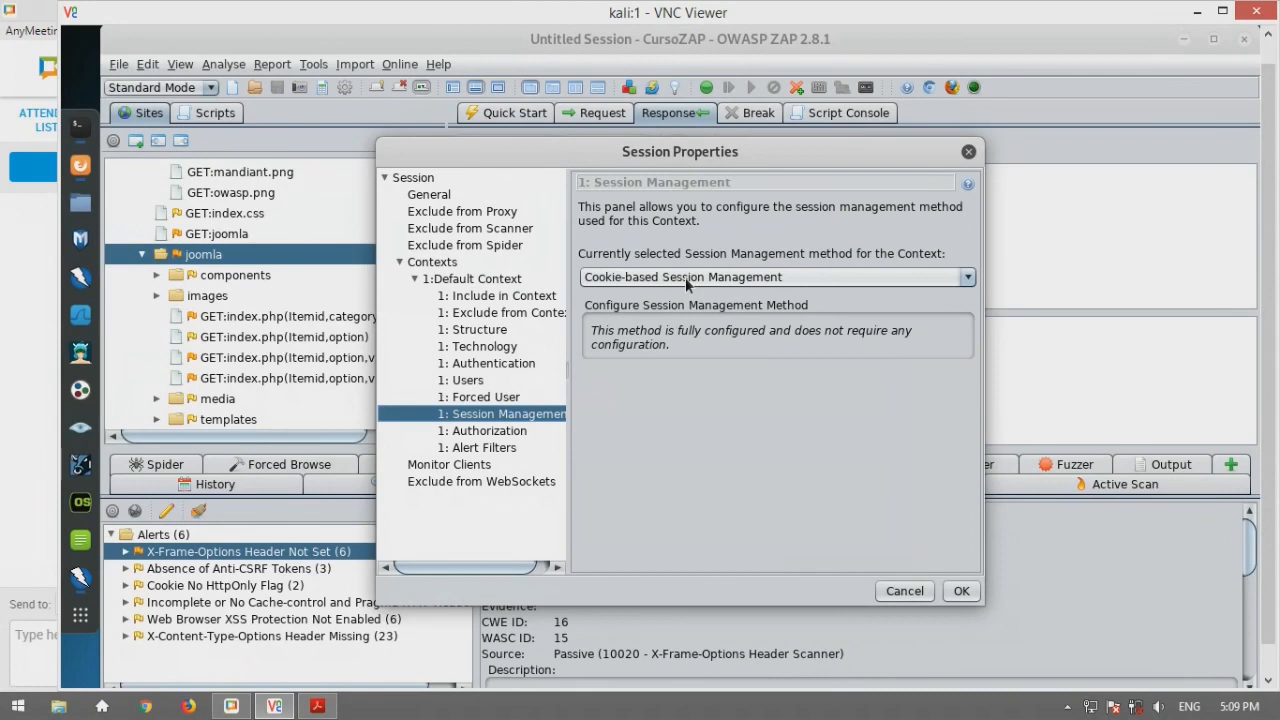
pyautogui.click(968, 277)
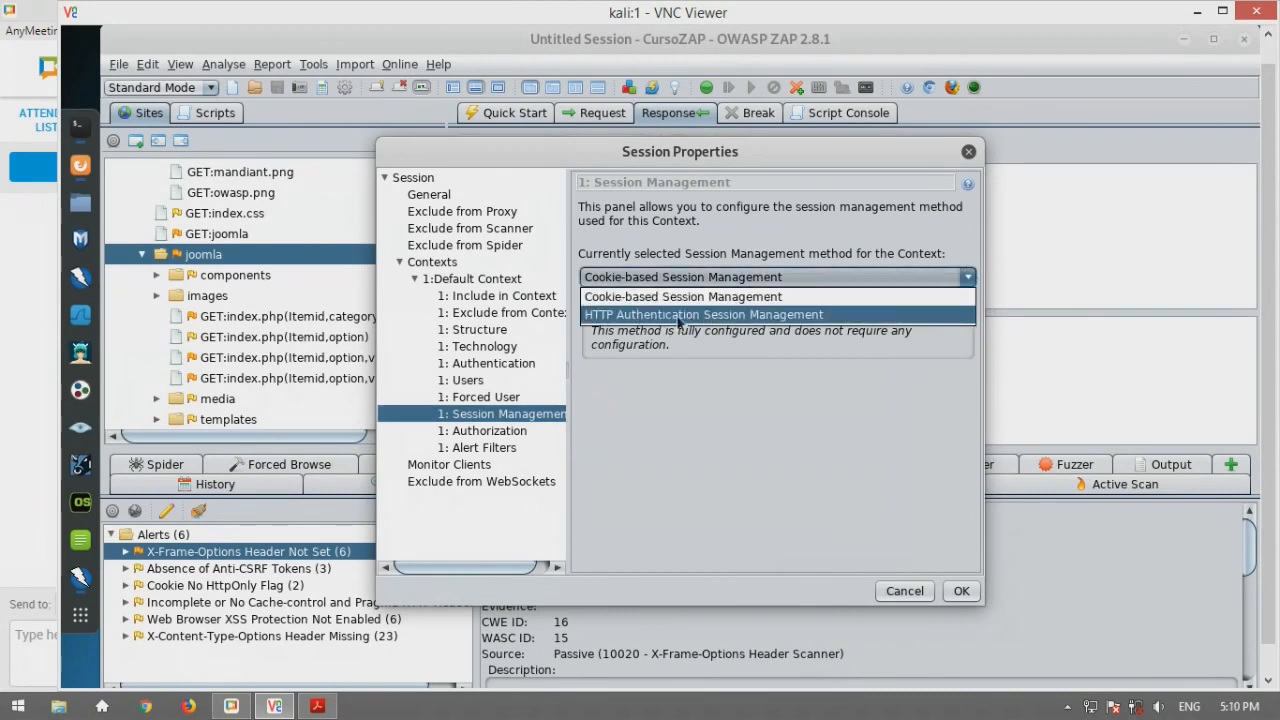
pyautogui.click(744, 302)
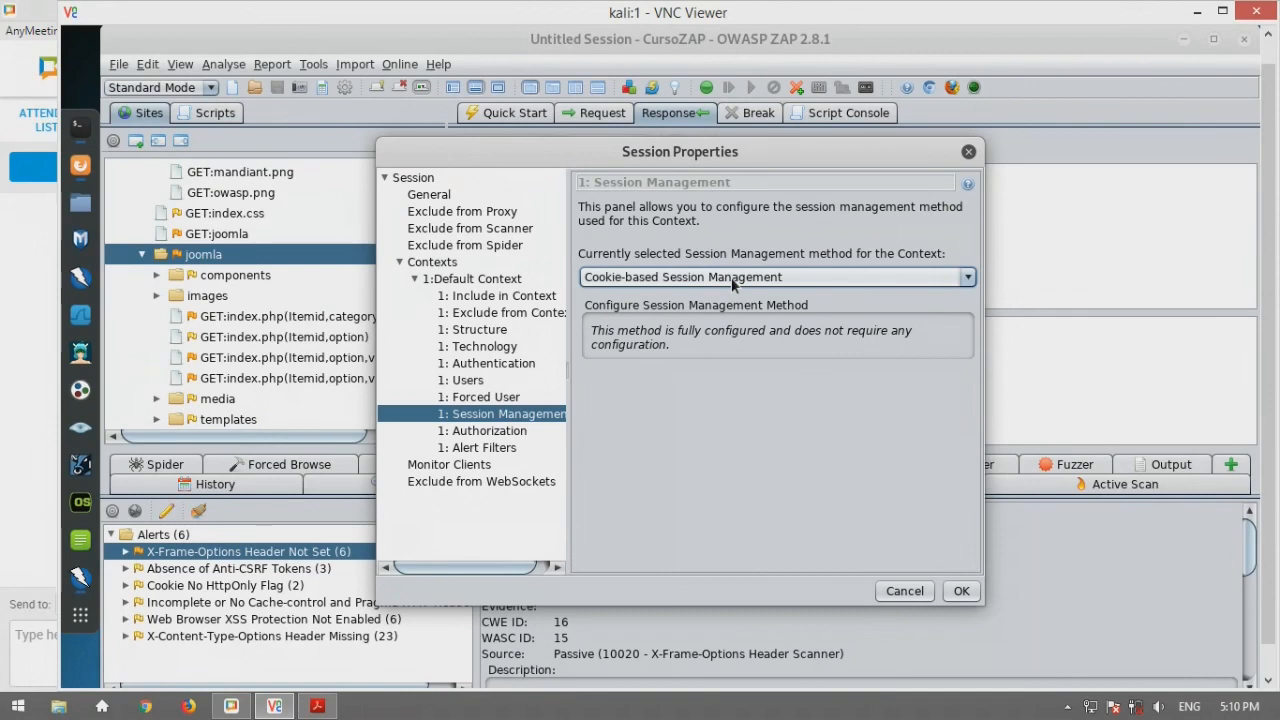
# Review the five authentication method options for Default Context, keeping Manual Authentication selected
pyautogui.click(476, 366)
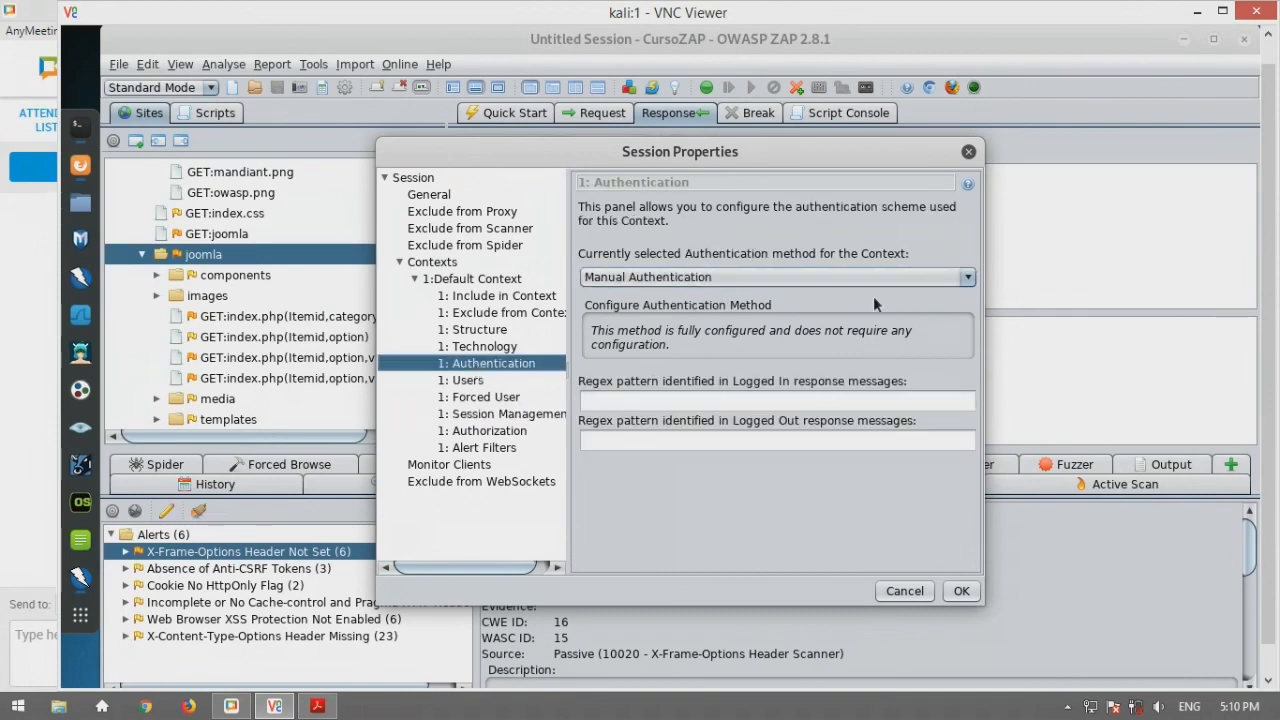
pyautogui.click(945, 278)
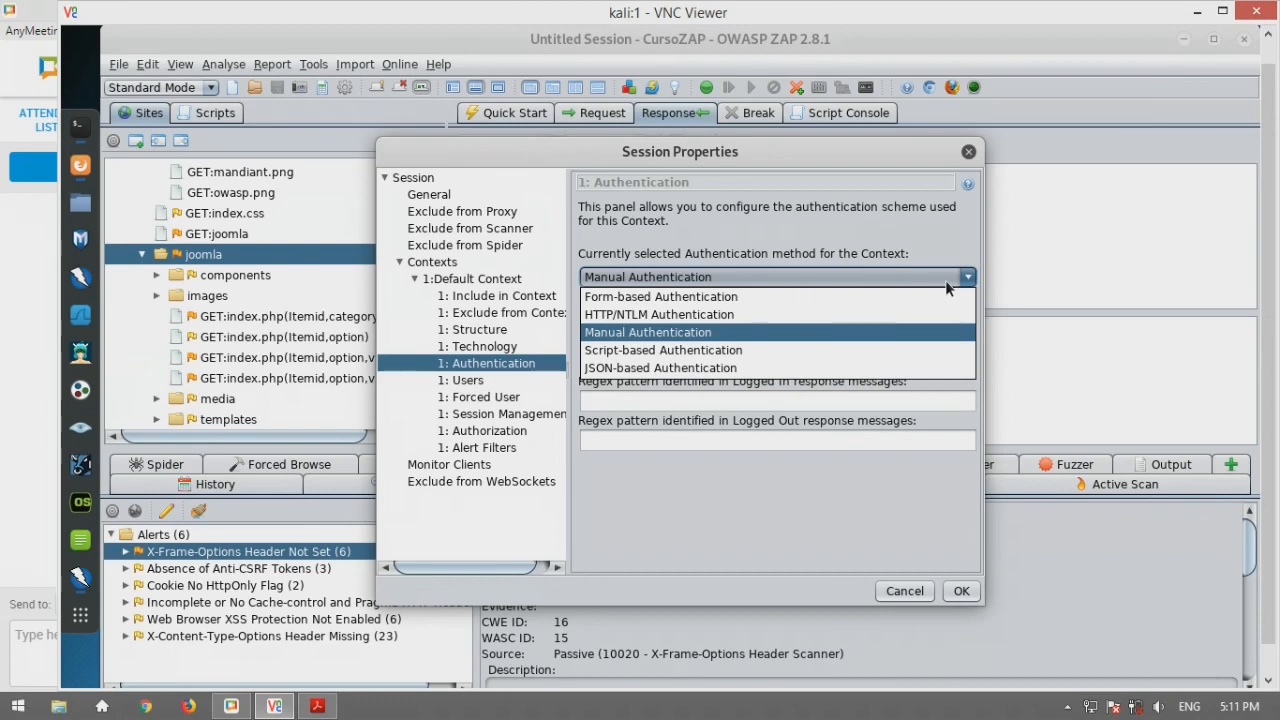
pyautogui.click(783, 272)
pyautogui.click(789, 276)
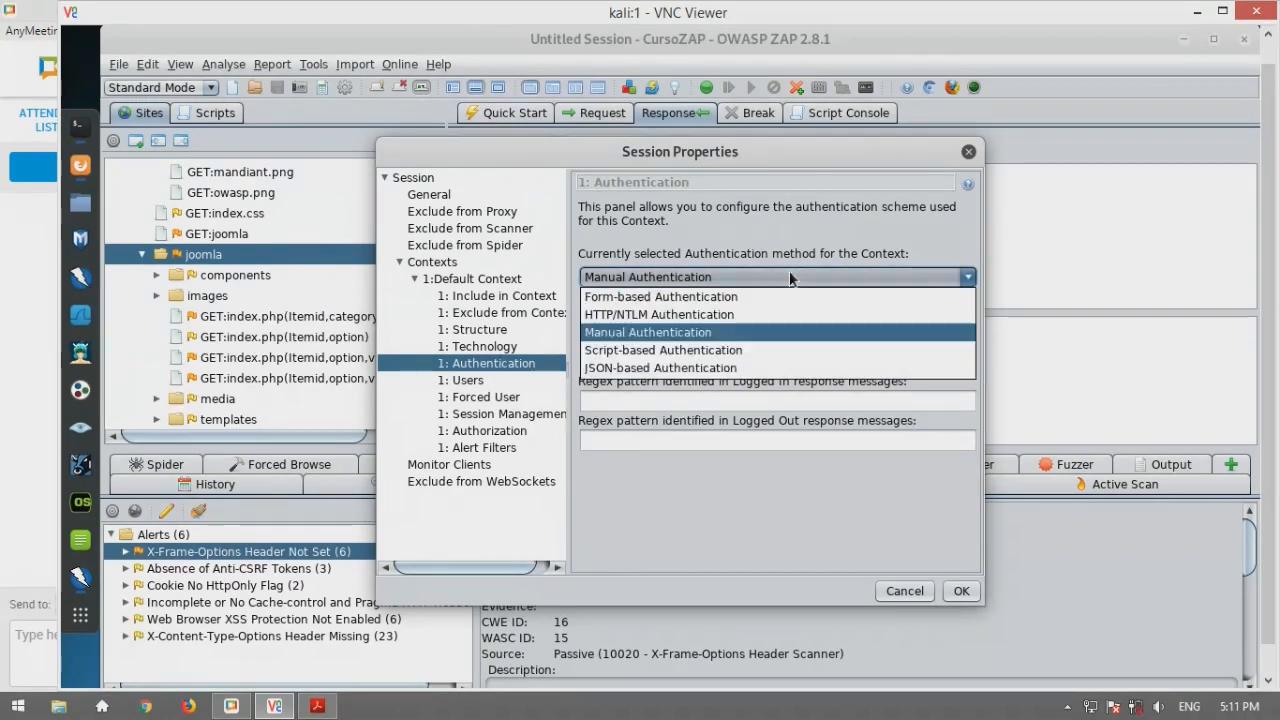
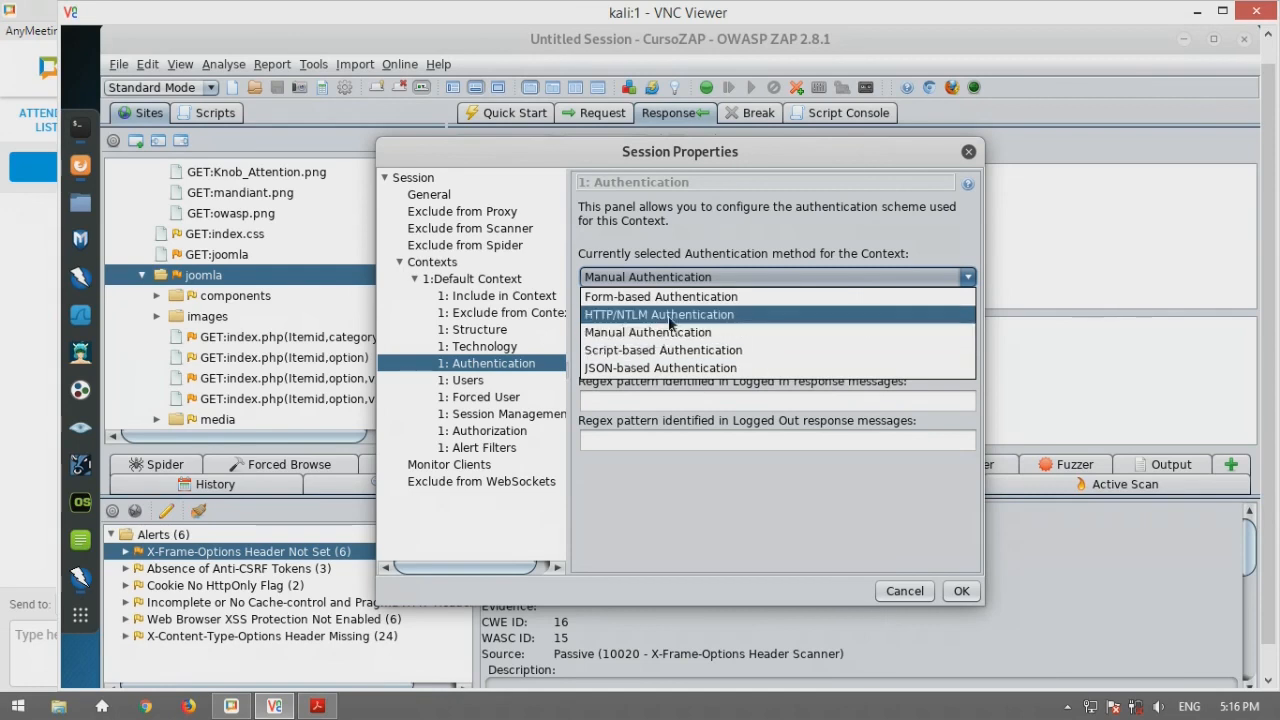
# Try HTTP/NTLM authentication, then Form-based, checking the hostname and login form target URL fields
pyautogui.click(668, 315)
pyautogui.click(697, 339)
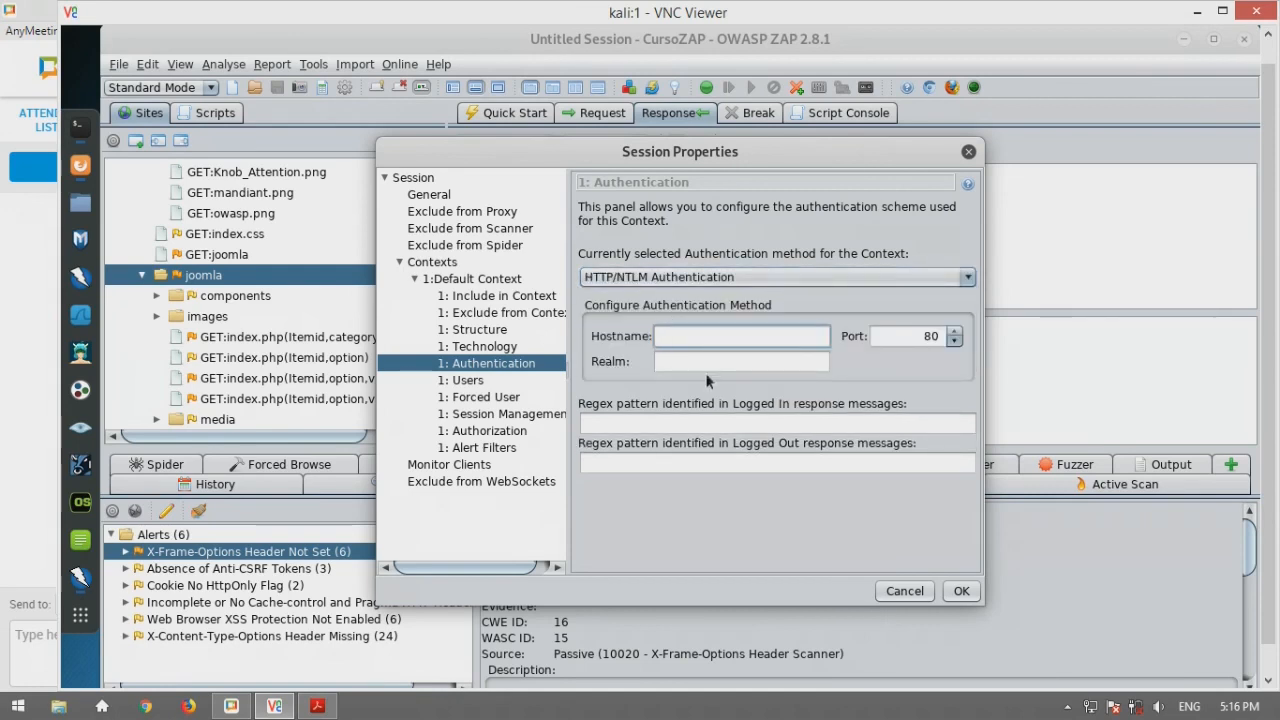
pyautogui.click(756, 280)
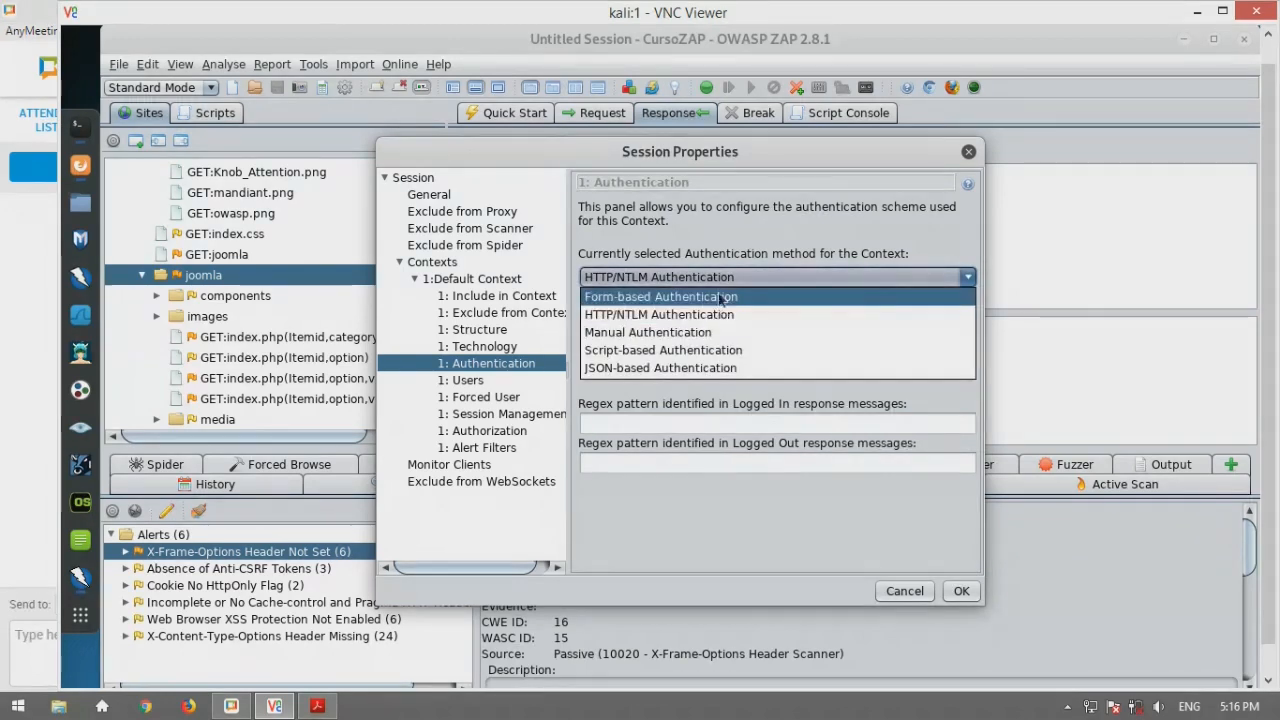
pyautogui.click(722, 298)
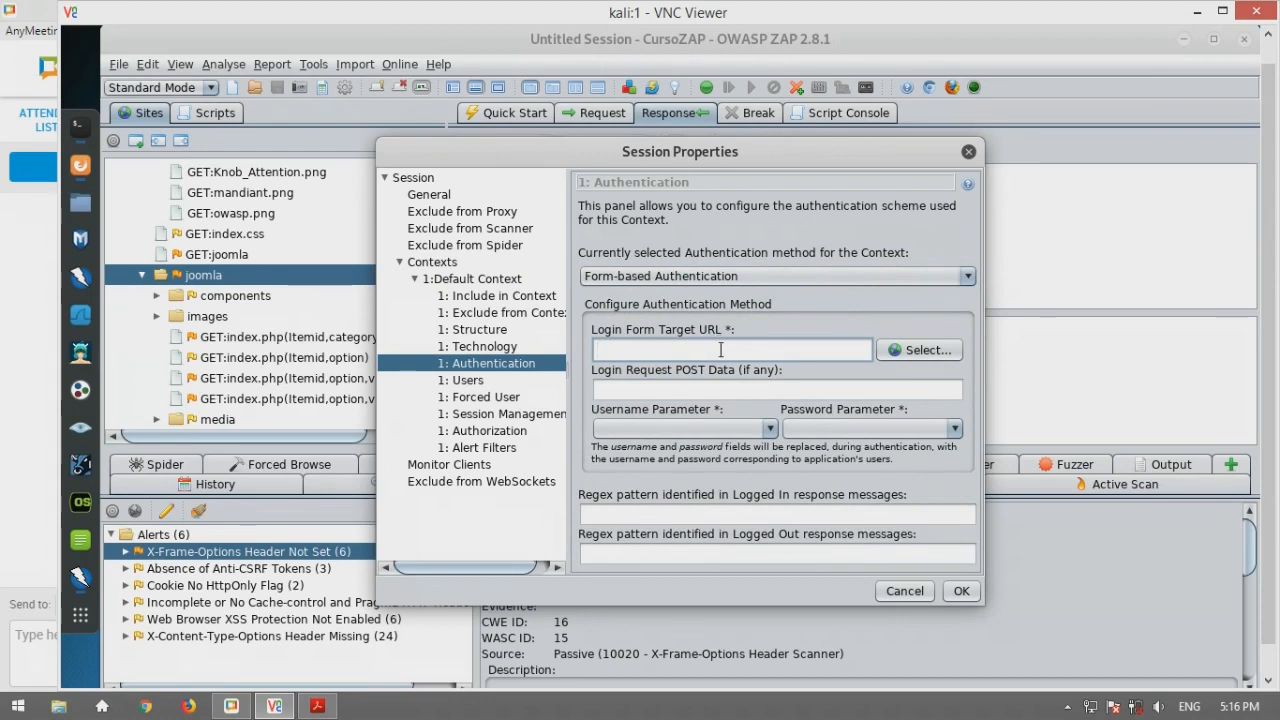
pyautogui.click(721, 350)
# Switch back to HTTP/NTLM, then Form-based again, close Session Properties and view the joomla GET request
pyautogui.click(718, 279)
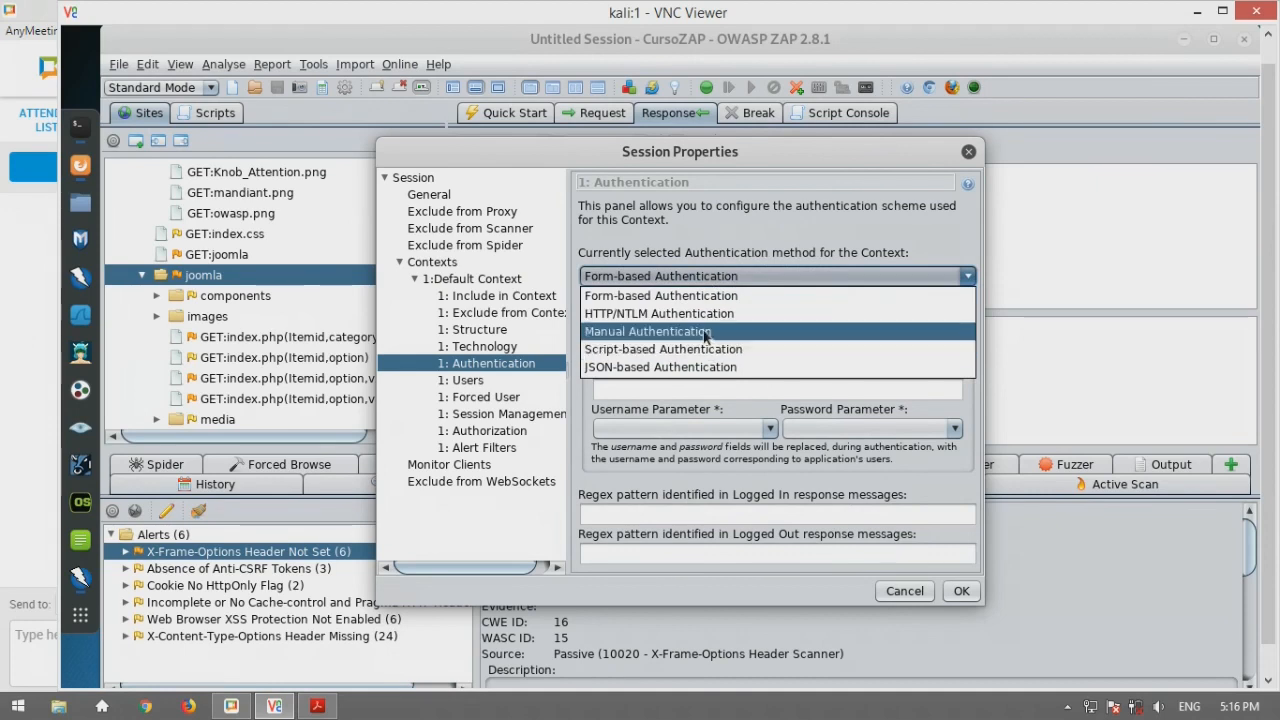
pyautogui.click(705, 315)
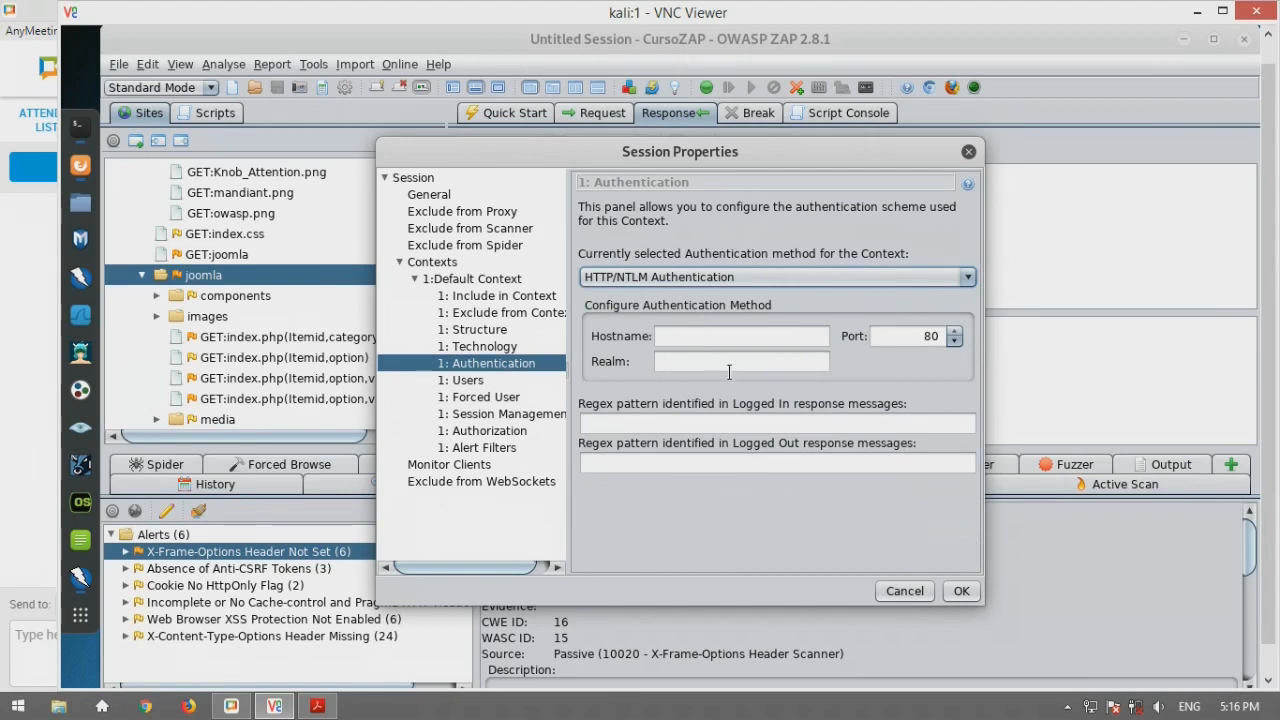
pyautogui.click(762, 277)
pyautogui.click(736, 292)
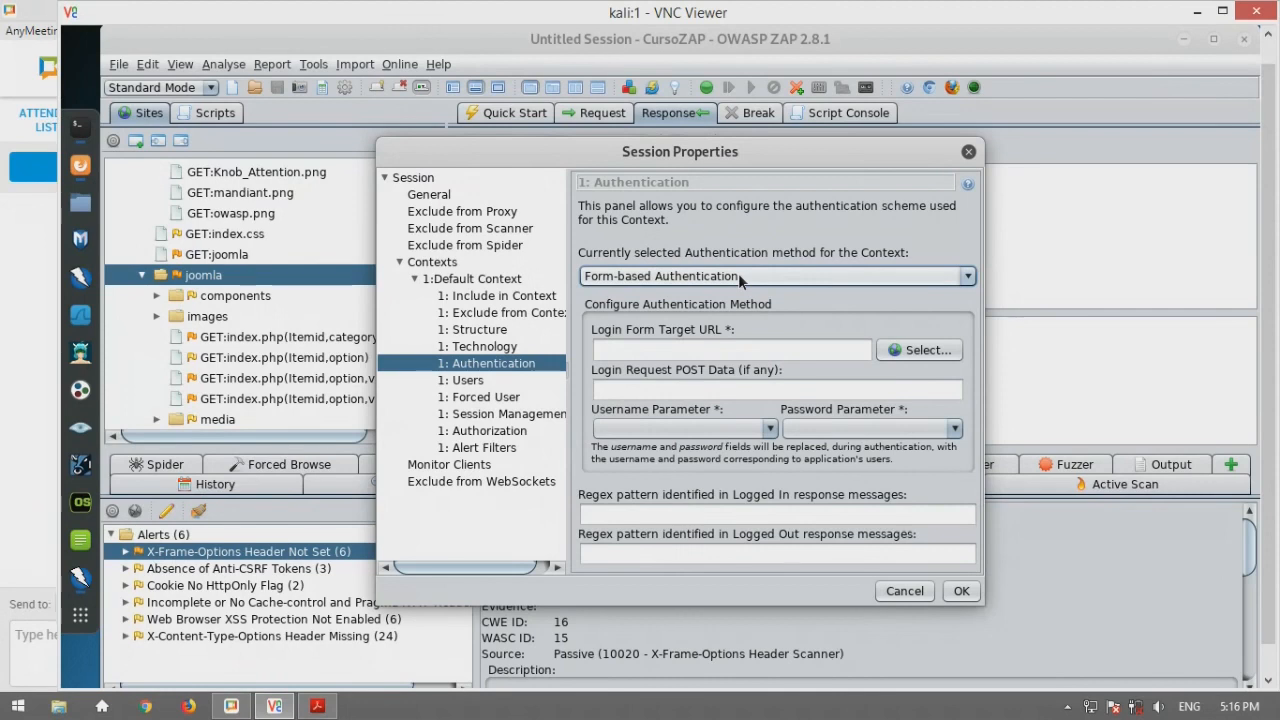
pyautogui.click(968, 155)
pyautogui.click(598, 115)
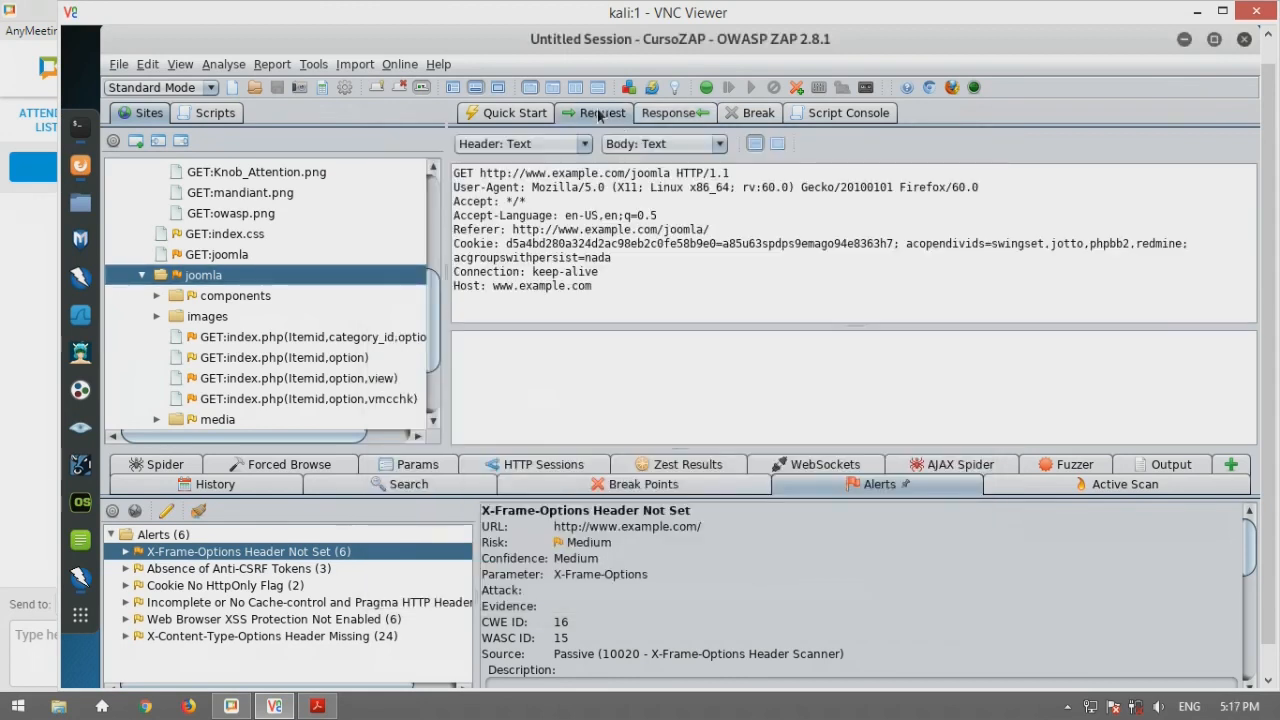
# Show the History table, review the Callback Address and Breakpoints options, then display the empty Break panel
pyautogui.click(183, 484)
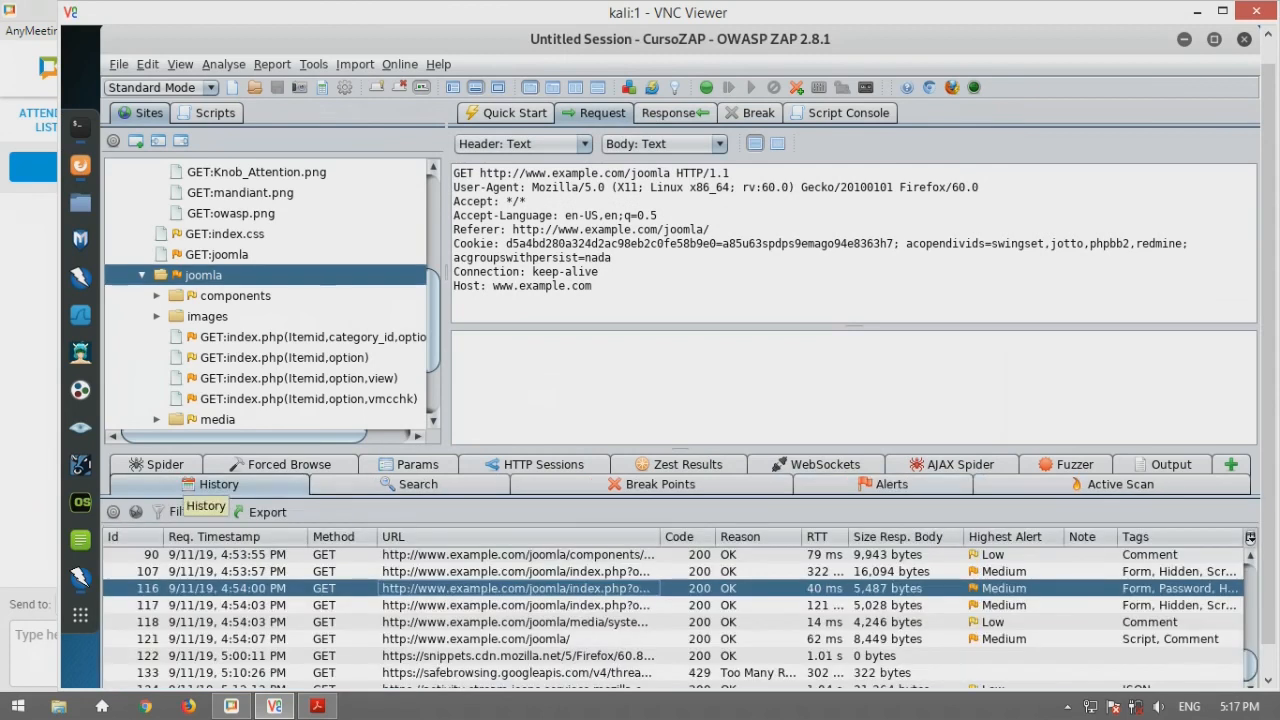
pyautogui.click(314, 66)
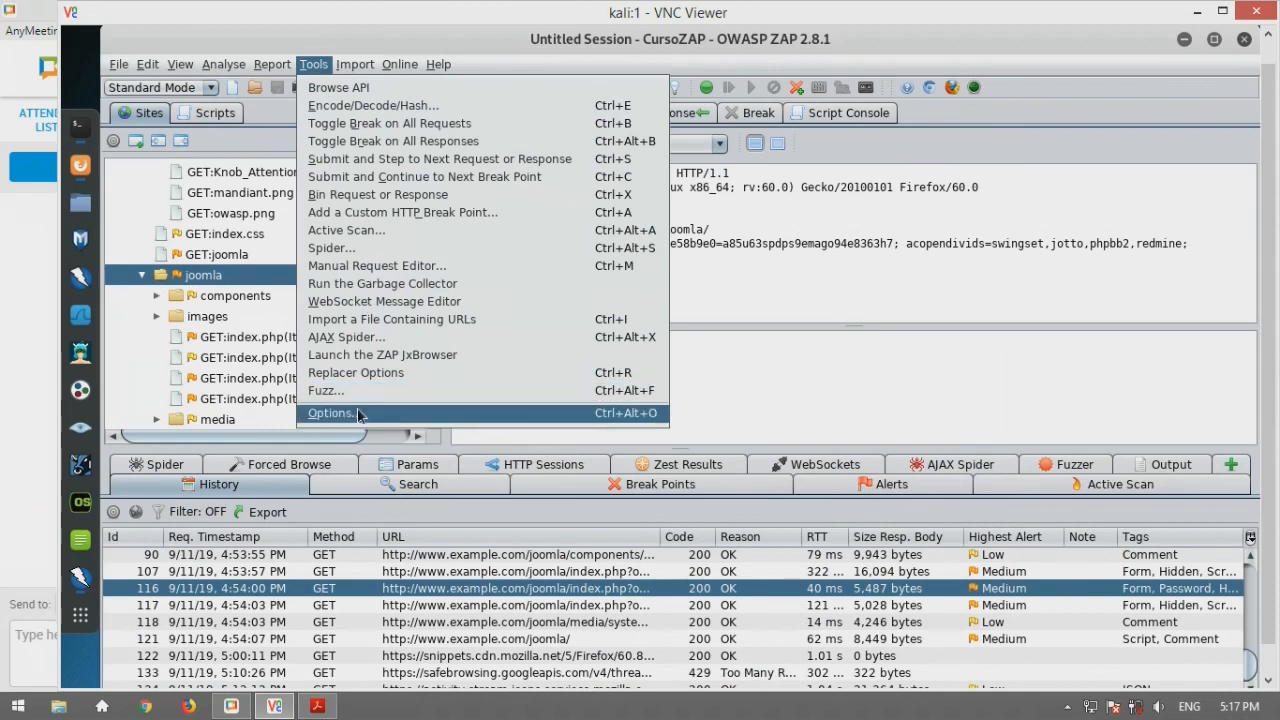
pyautogui.click(330, 413)
pyautogui.click(312, 223)
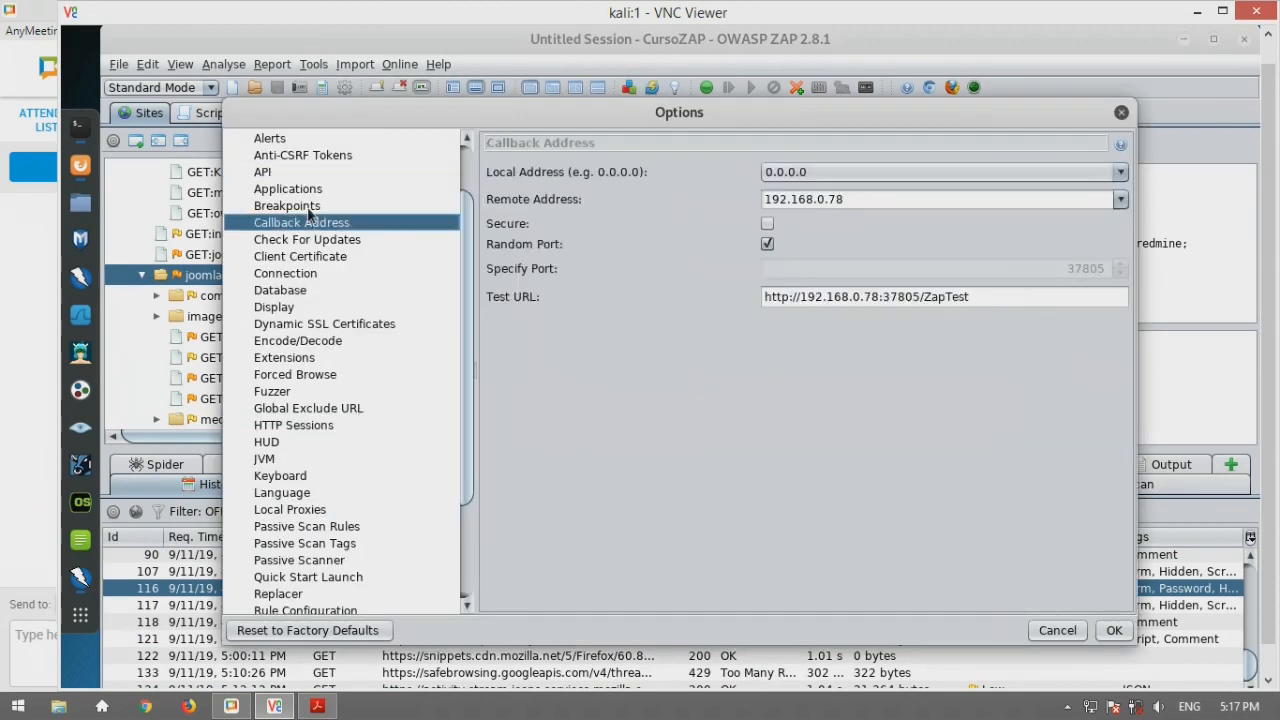
pyautogui.click(310, 208)
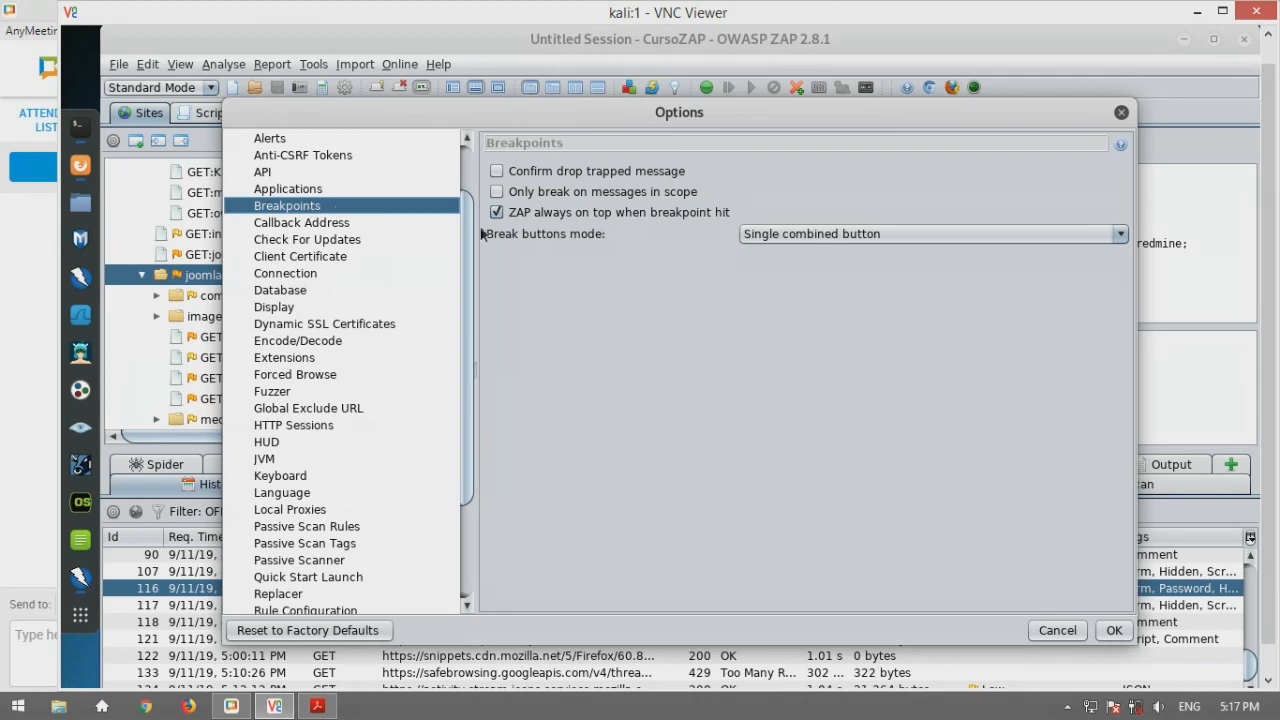
pyautogui.click(1121, 112)
pyautogui.click(733, 115)
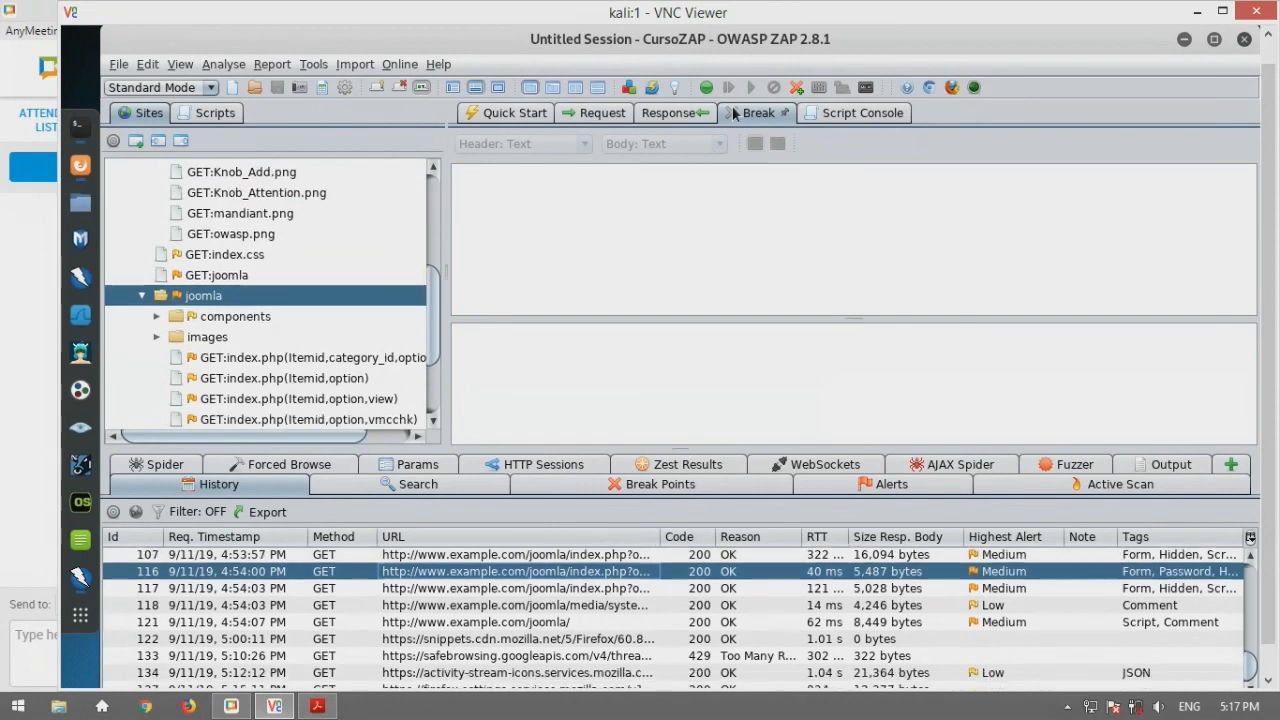
pyautogui.click(706, 87)
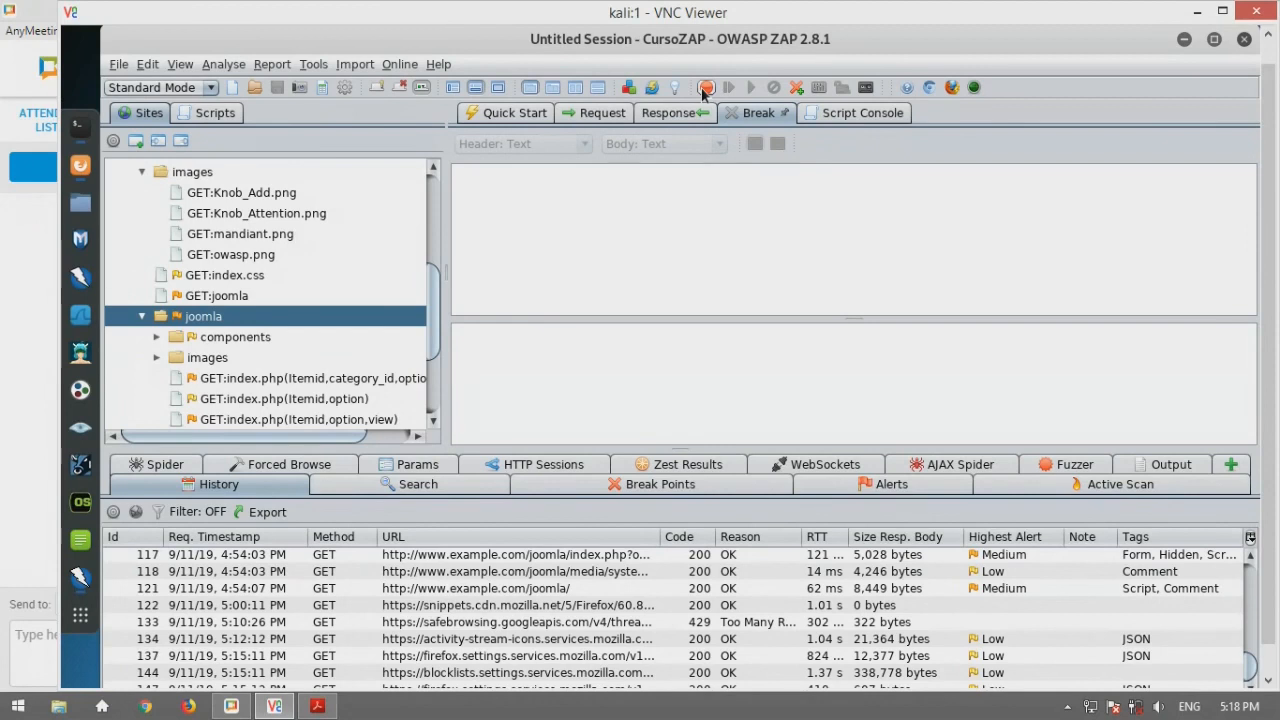
pyautogui.click(705, 89)
pyautogui.scroll(1, 205, 230)
pyautogui.scroll(2, 209, 244)
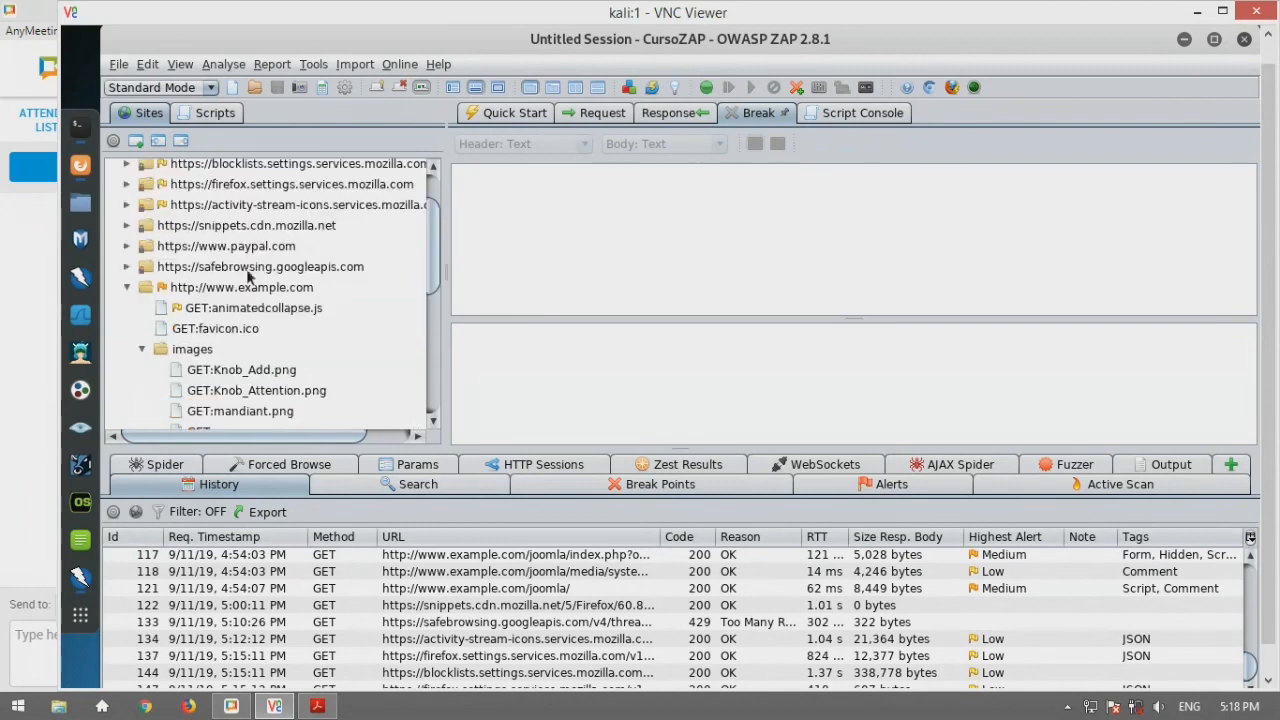
pyautogui.scroll(-2, 260, 304)
pyautogui.scroll(-2, 245, 347)
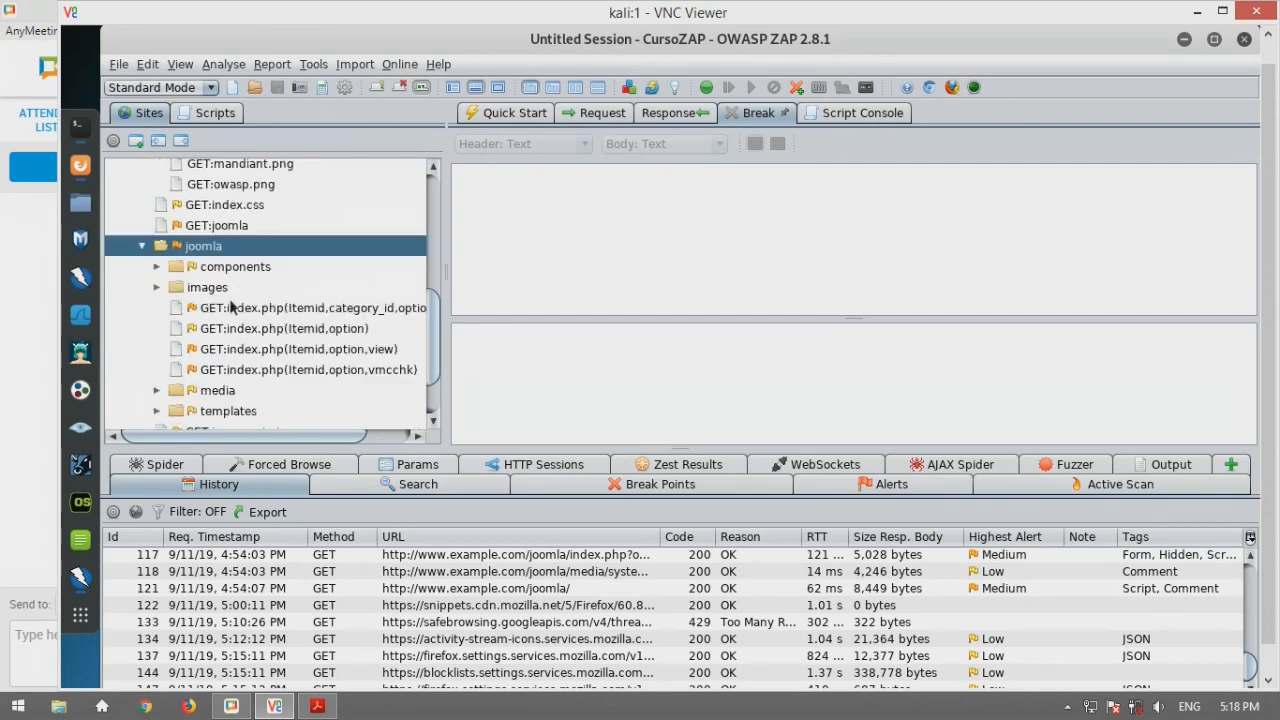
pyautogui.click(230, 307)
pyautogui.rightClick(230, 307)
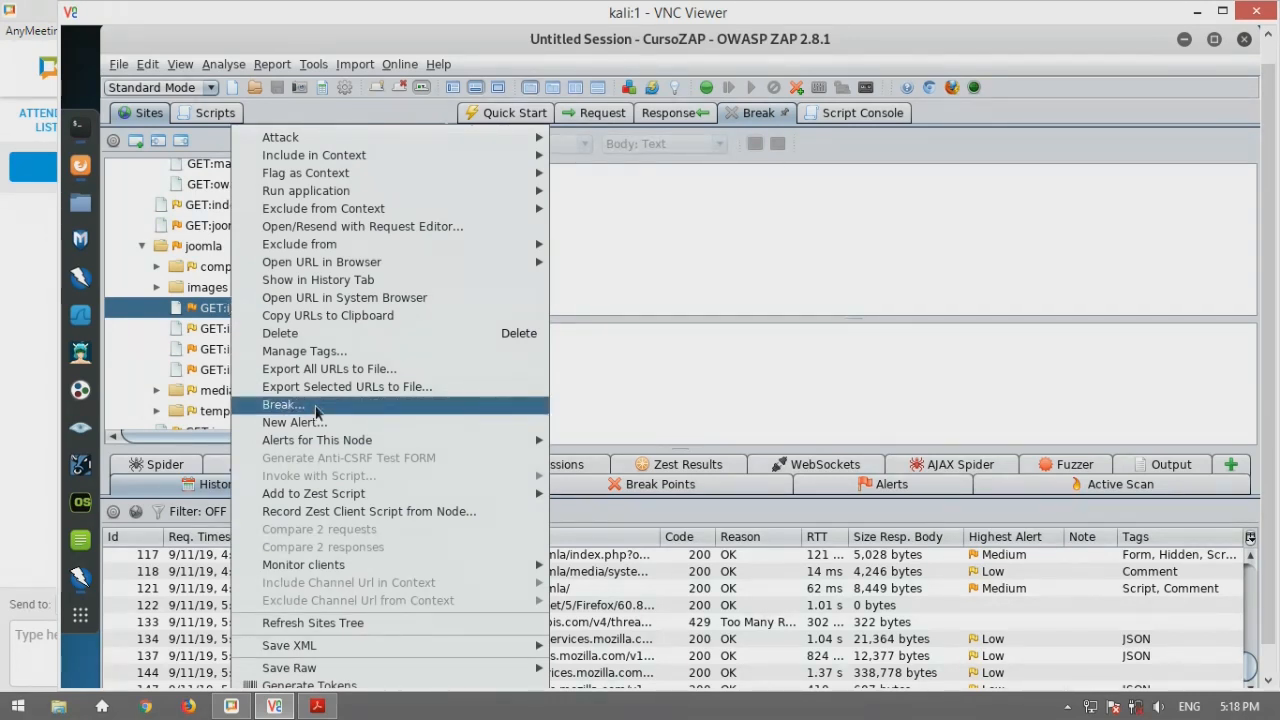
pyautogui.click(766, 221)
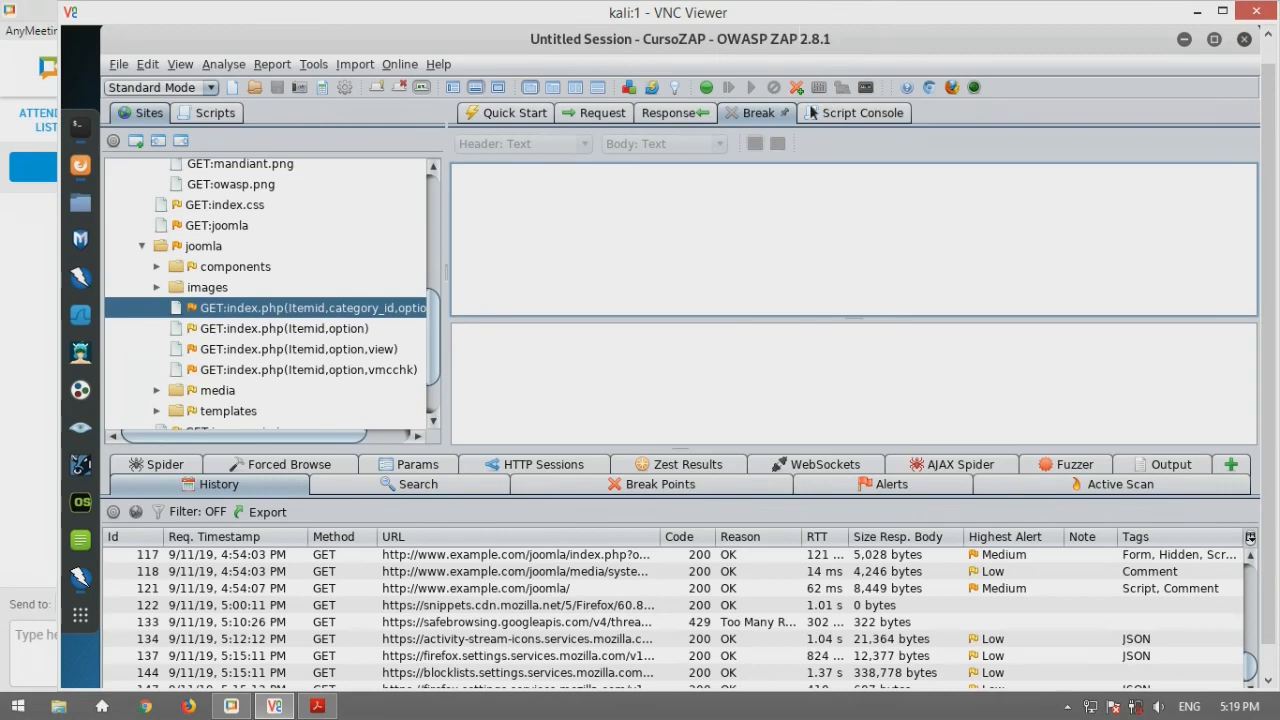
pyautogui.click(706, 88)
pyautogui.click(706, 88)
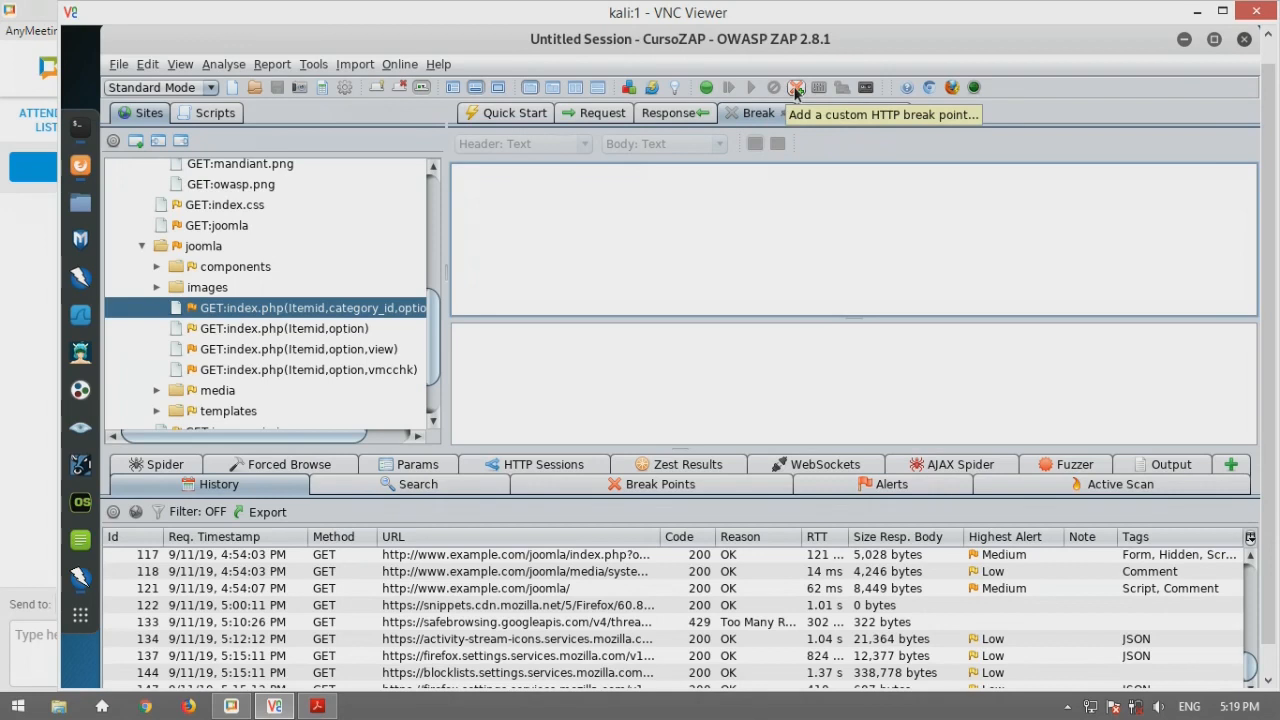
pyautogui.click(796, 88)
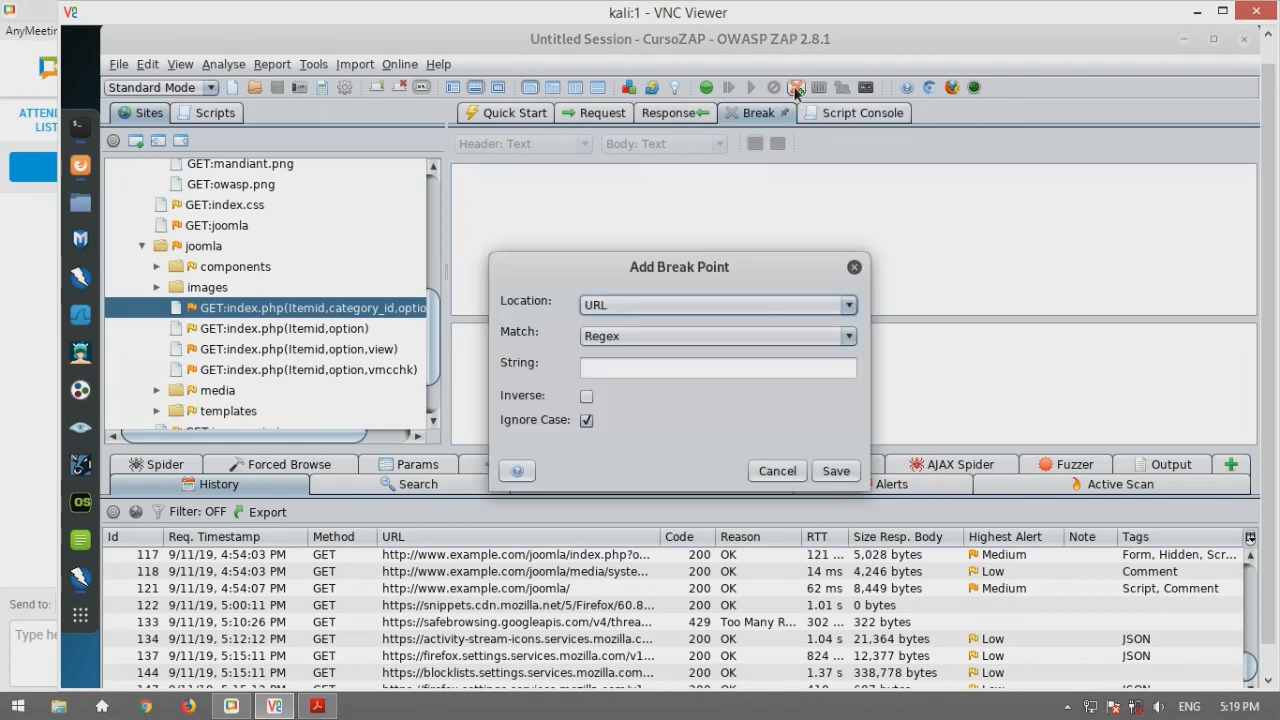
pyautogui.click(623, 305)
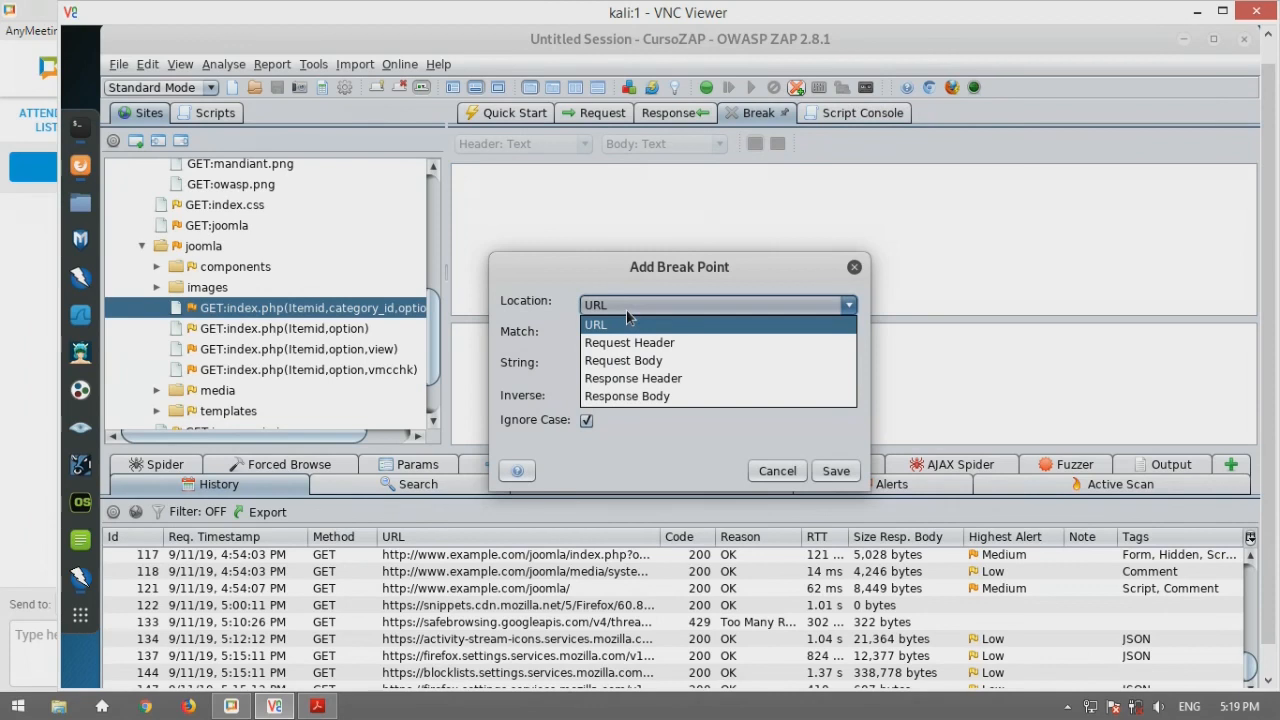
pyautogui.click(647, 306)
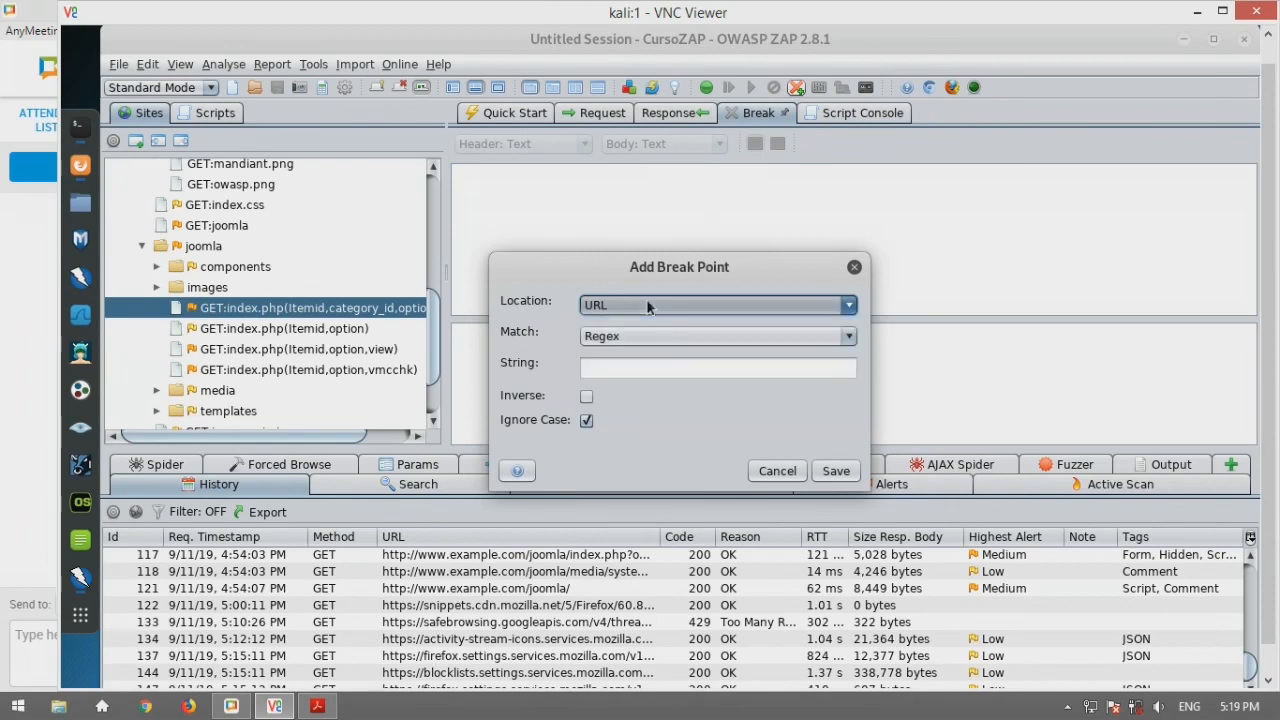
pyautogui.click(647, 306)
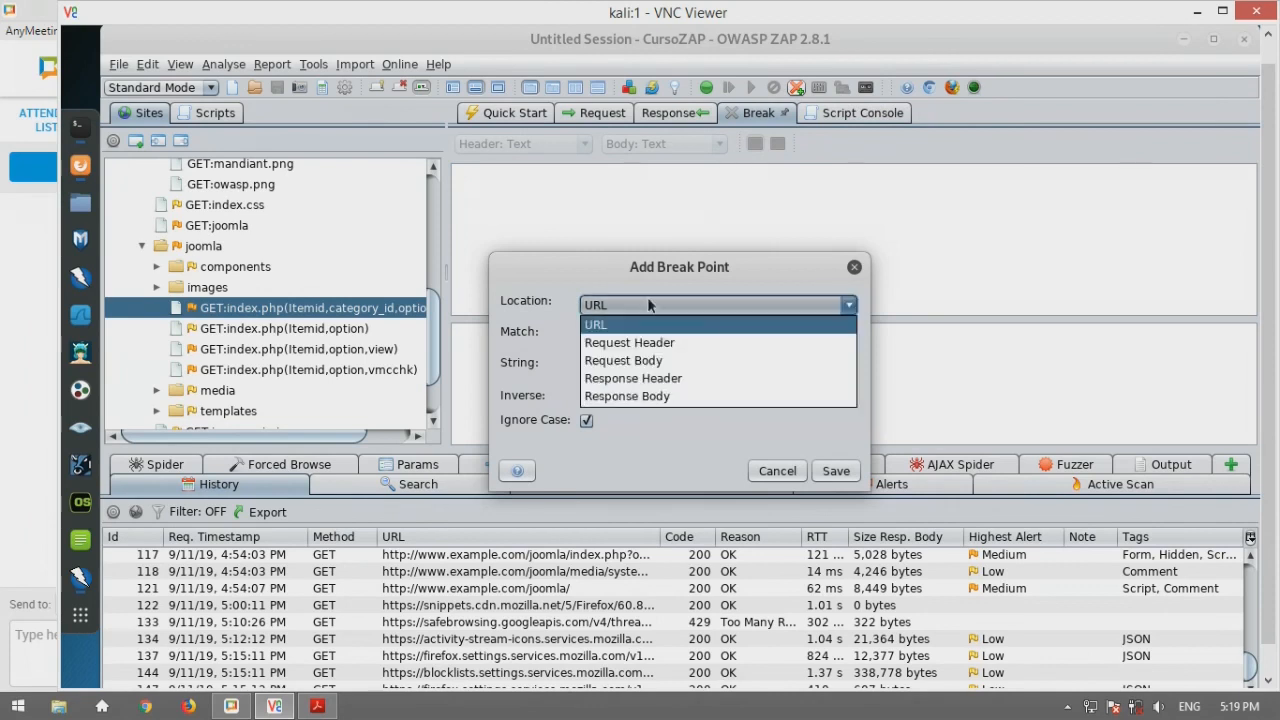
pyautogui.click(856, 266)
pyautogui.click(856, 267)
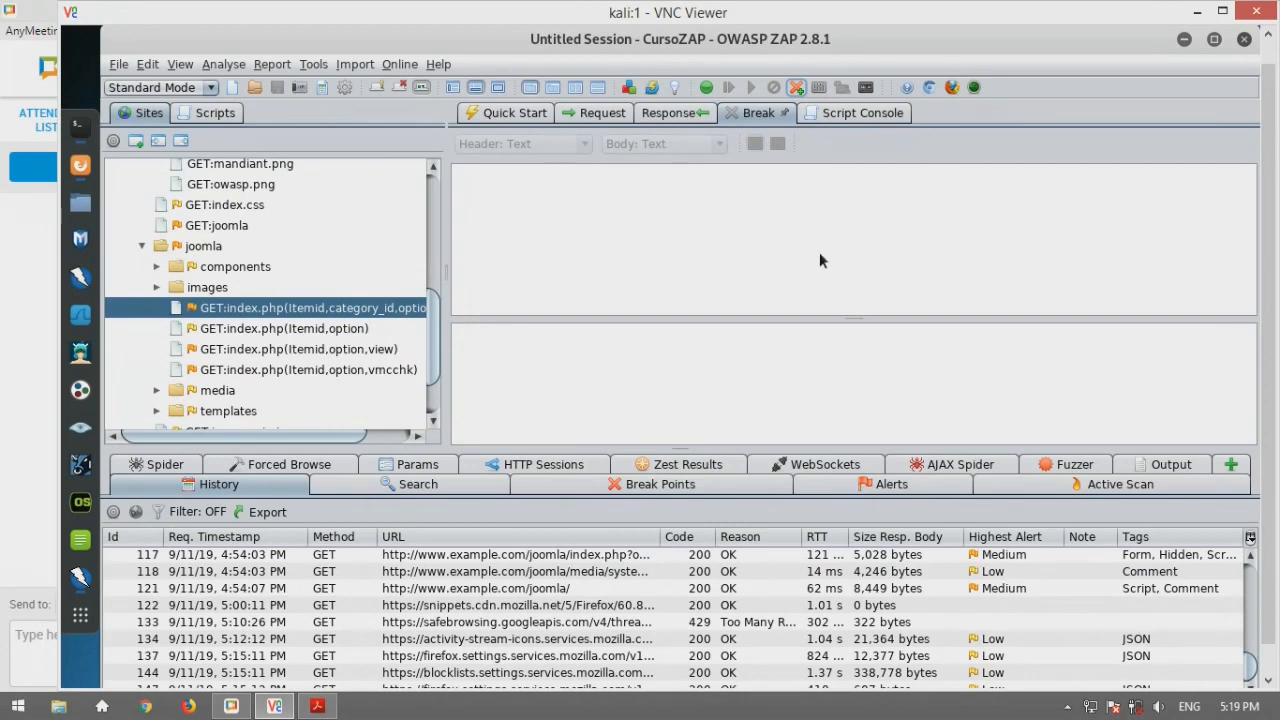
pyautogui.click(314, 66)
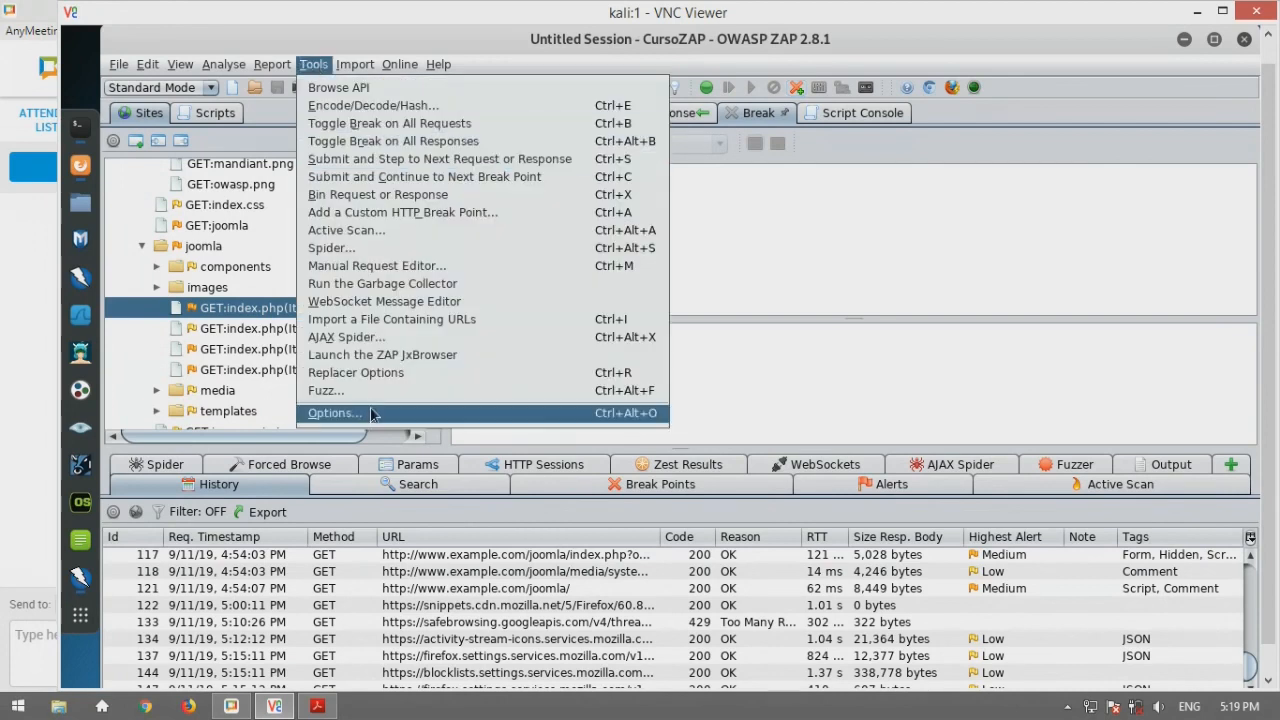
pyautogui.click(334, 413)
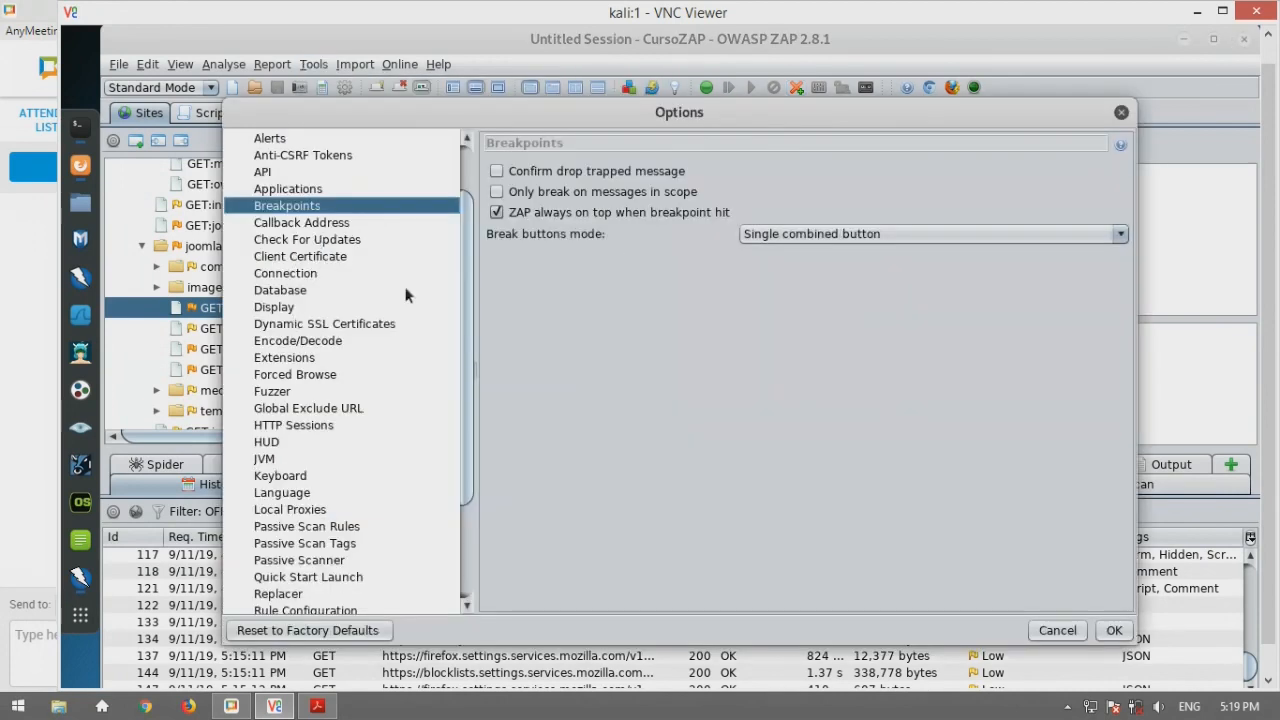
pyautogui.click(1122, 113)
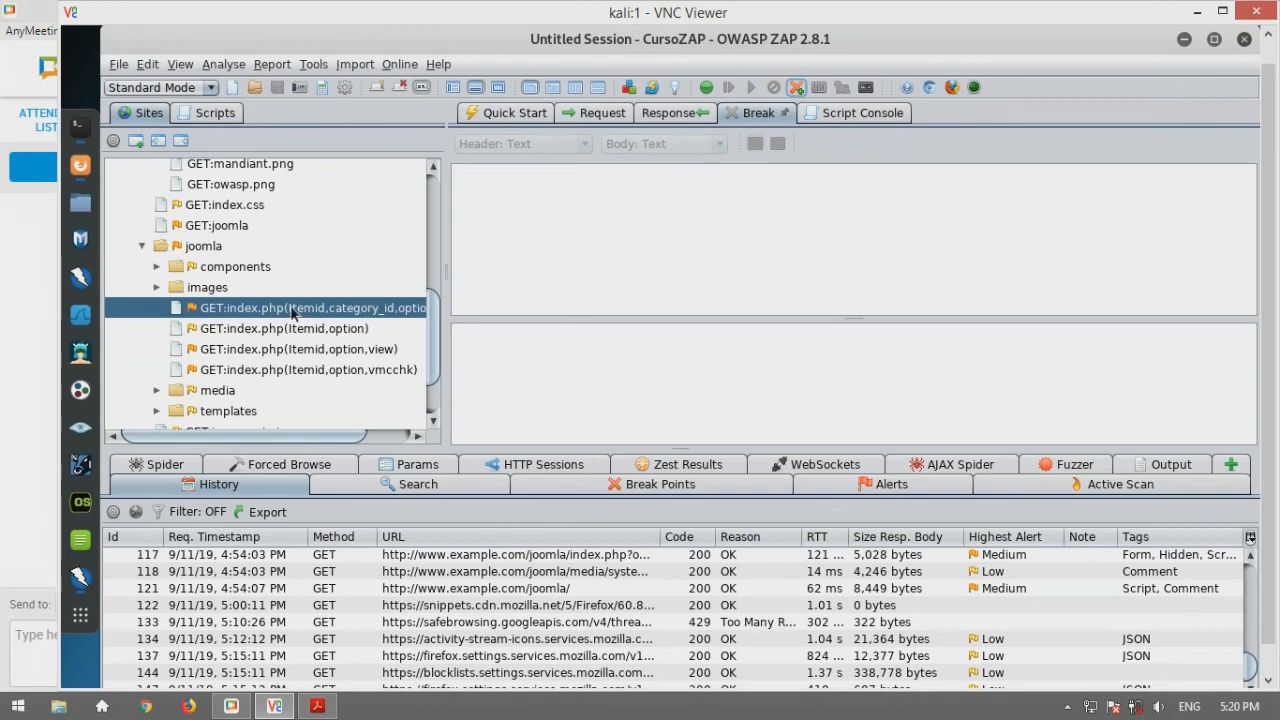
# Collapse the joomla folder and look at its Include in Context > Default Context option without applying it
pyautogui.scroll(2, 288, 305)
pyautogui.scroll(-1, 243, 330)
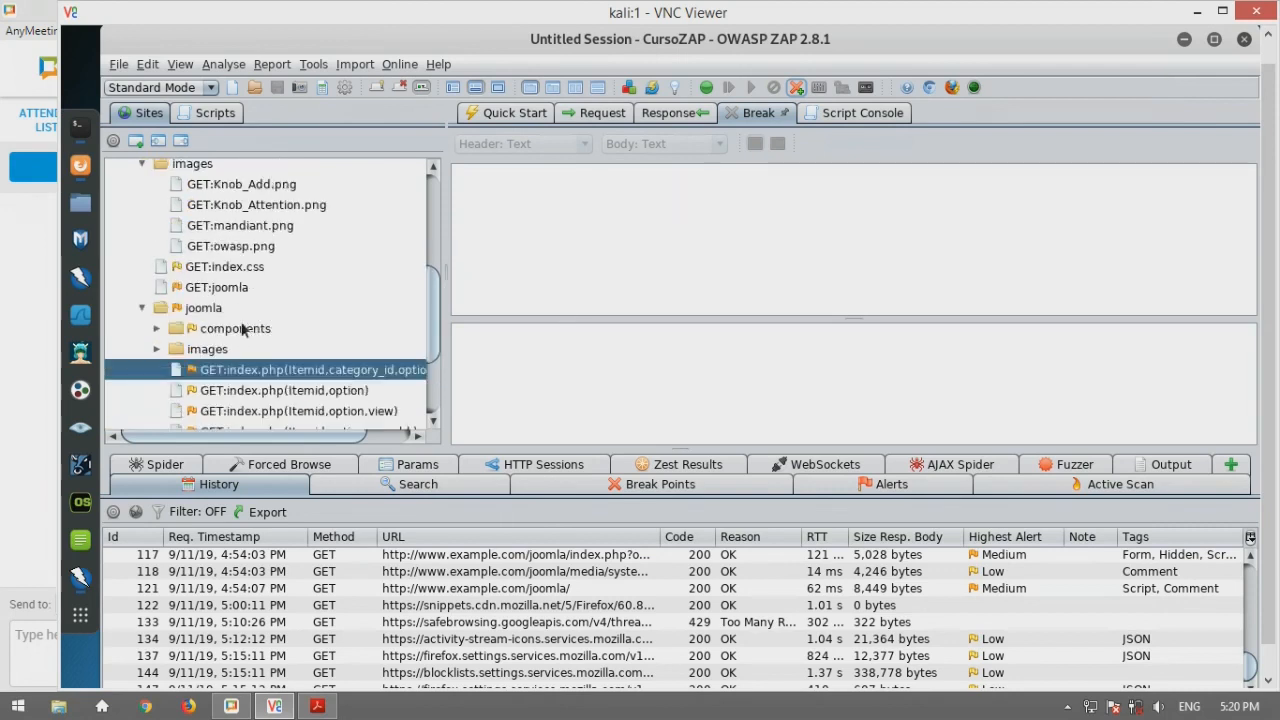
pyautogui.doubleClick(208, 316)
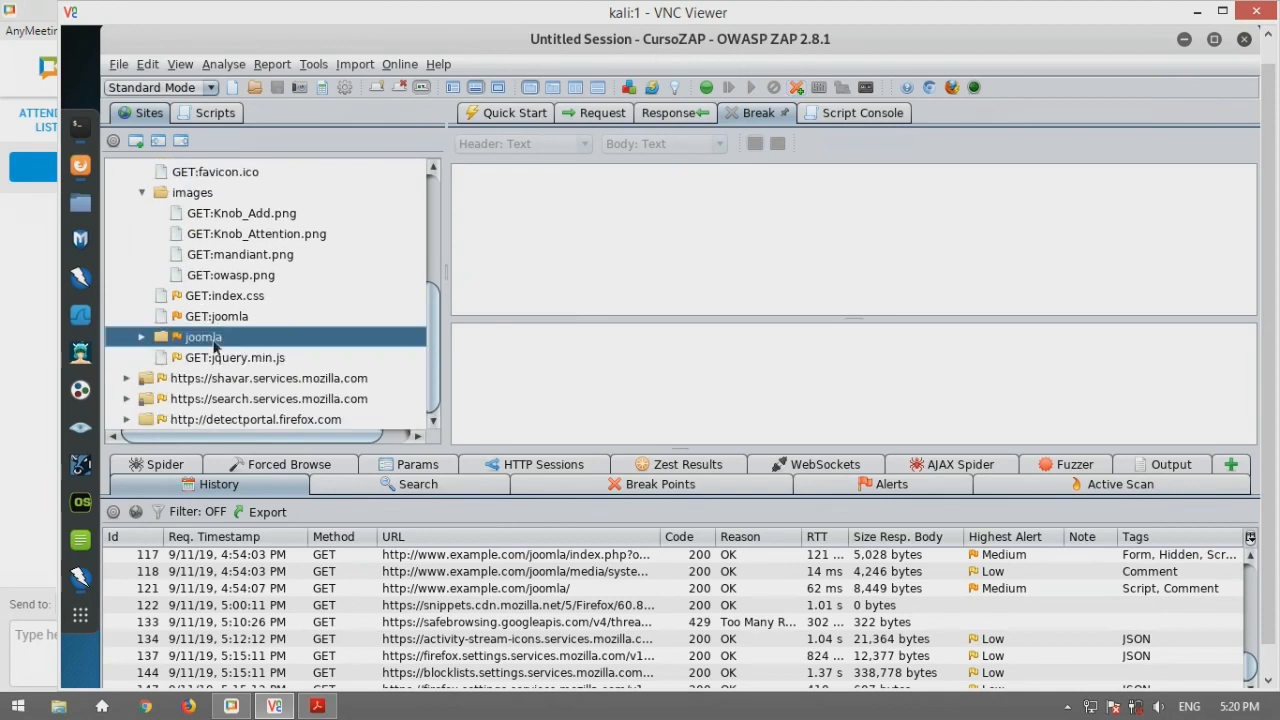
pyautogui.rightClick(214, 345)
pyautogui.moveTo(350, 172)
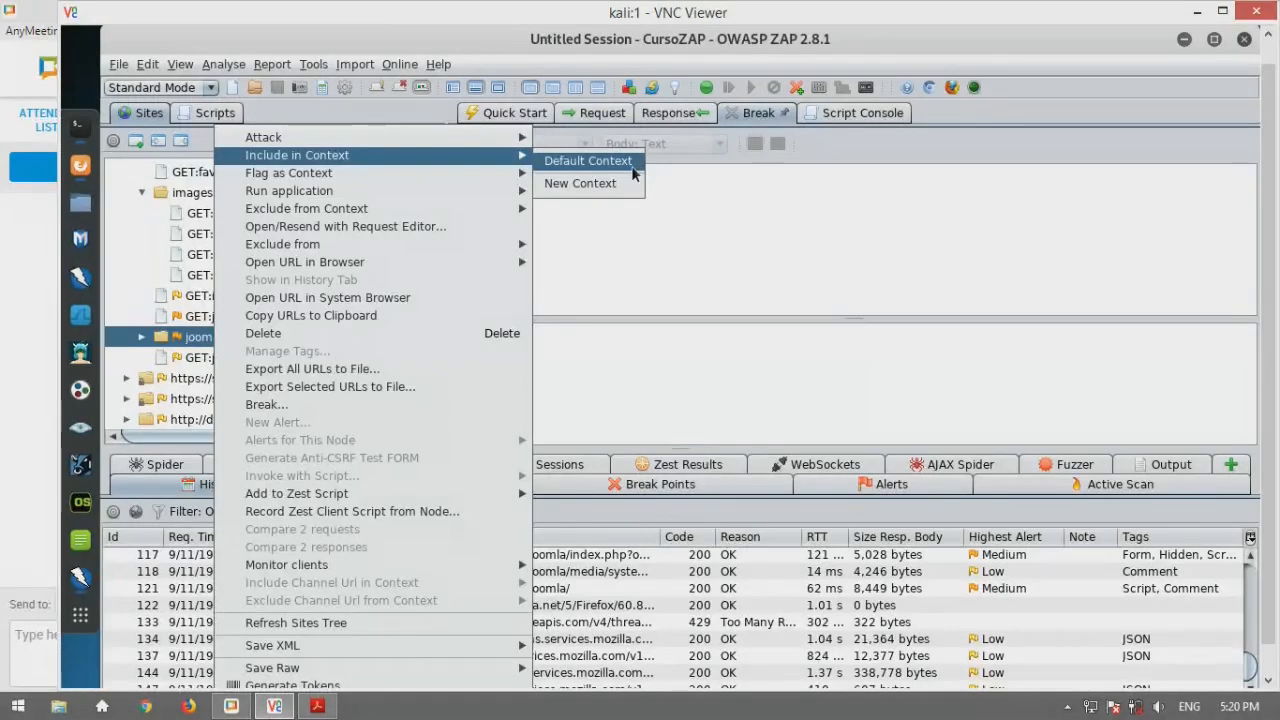
pyautogui.click(630, 164)
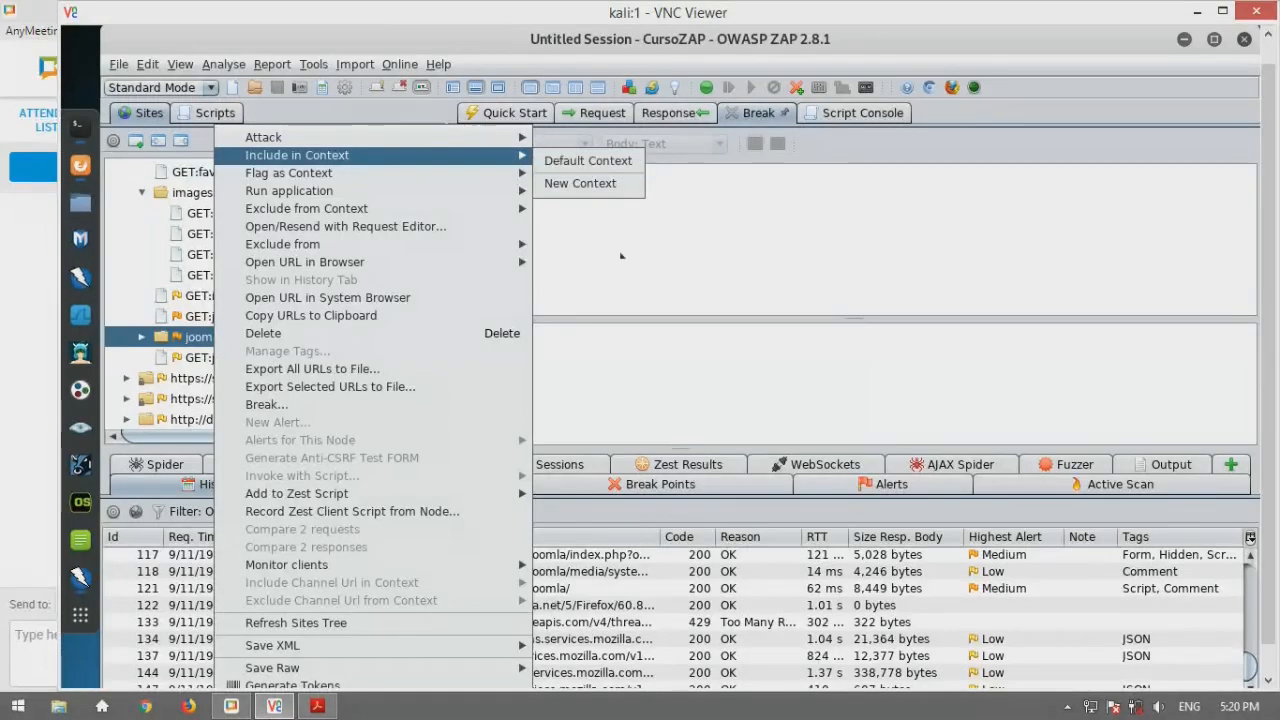
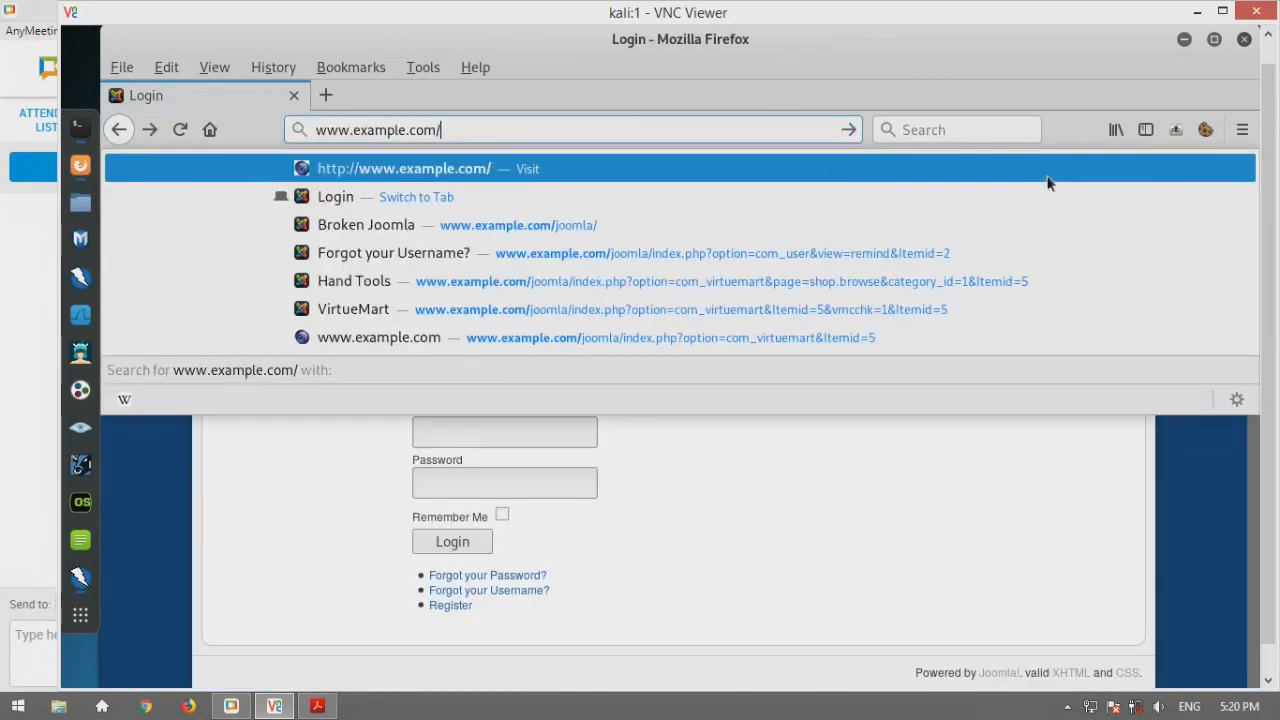
# Load the OWASP BWA index, open Broken WordPress, and go to its September 2009 archive
pyautogui.press('Return')
pyautogui.scroll(-8, 439, 517)
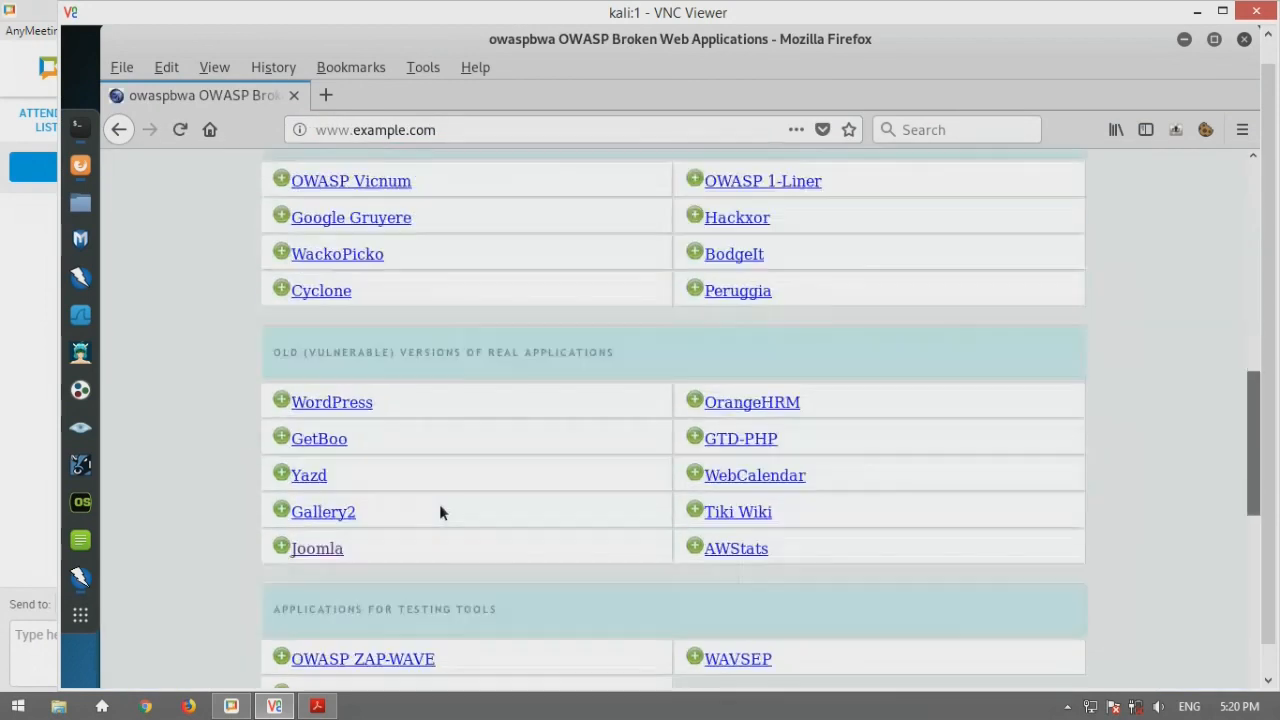
pyautogui.click(321, 403)
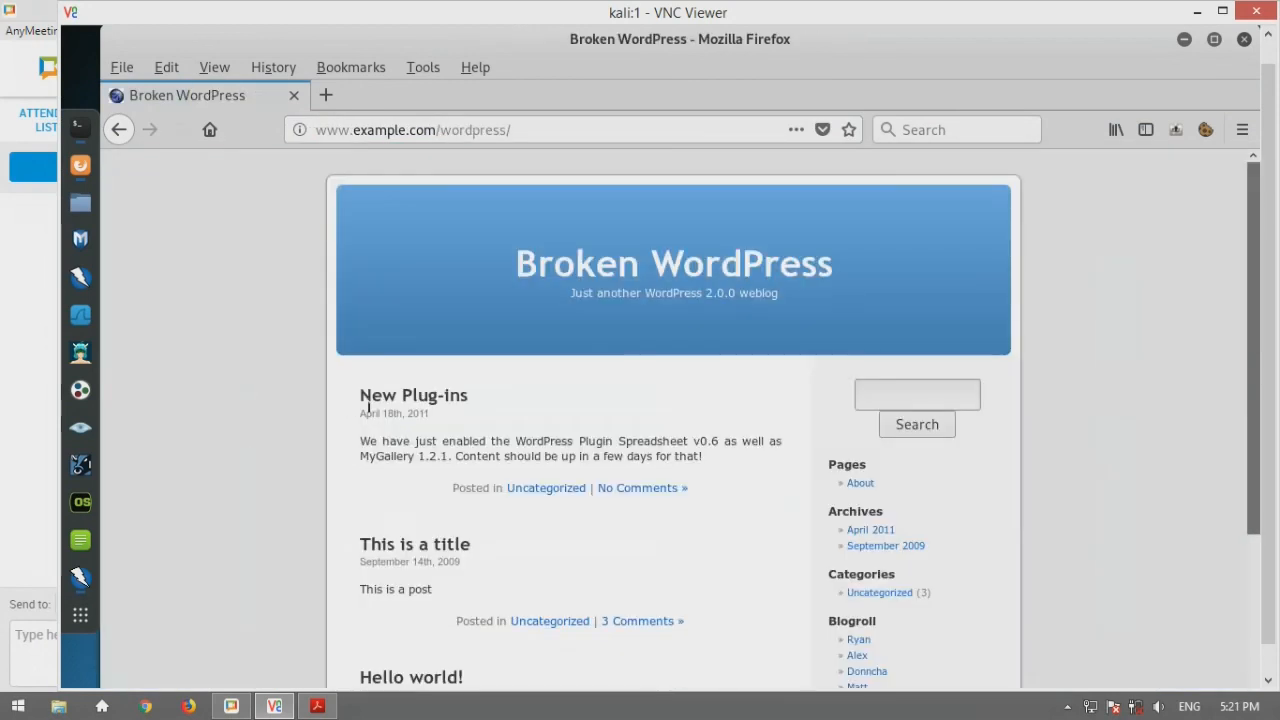
pyautogui.scroll(-3, 841, 467)
pyautogui.click(862, 308)
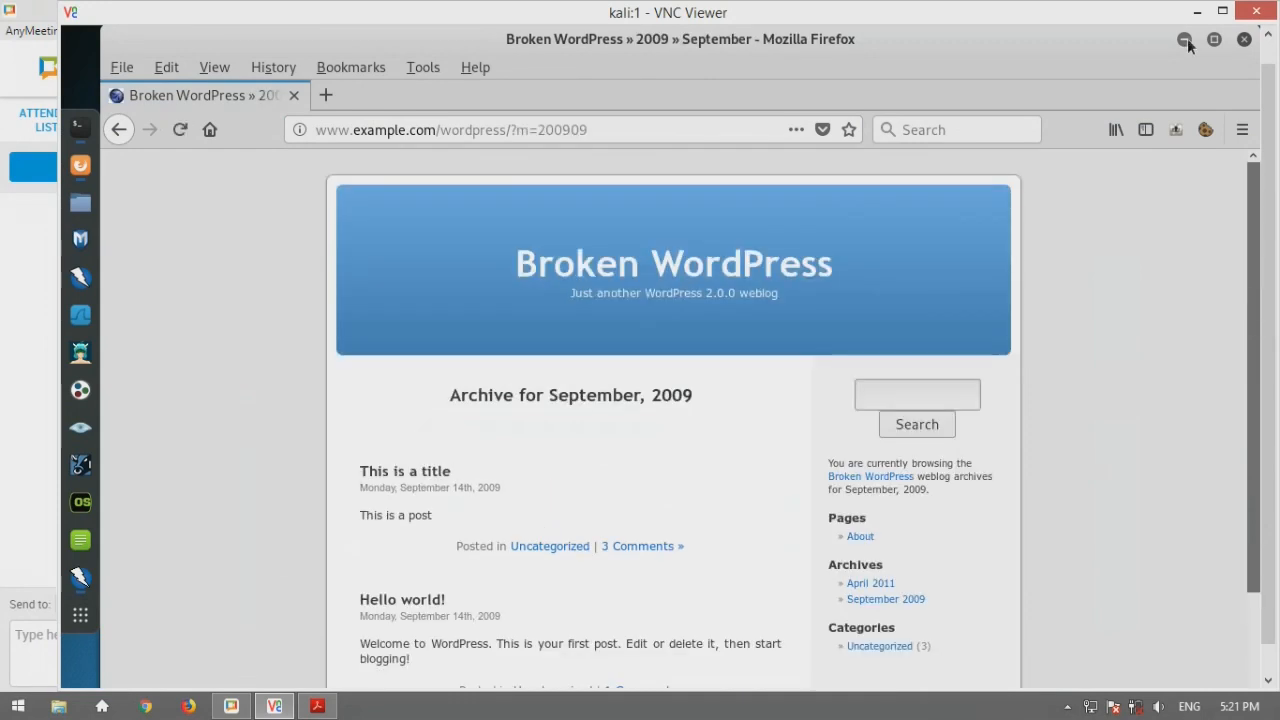
pyautogui.click(1184, 40)
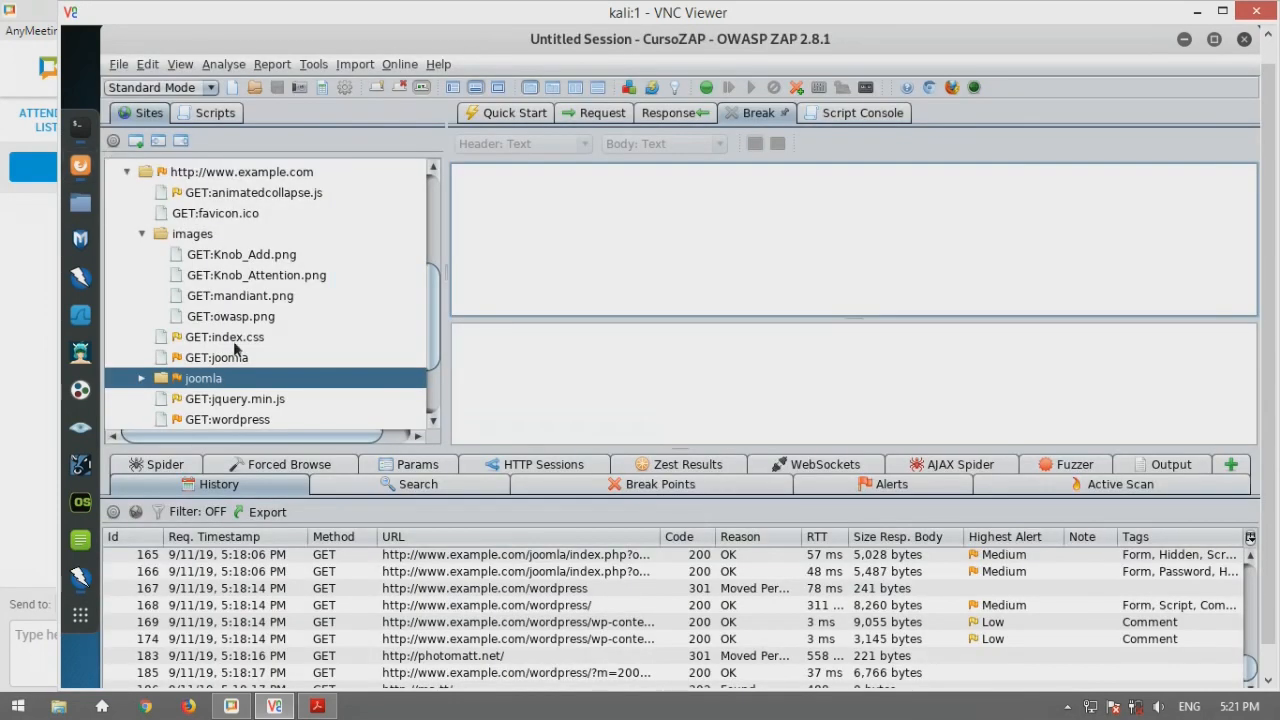
pyautogui.scroll(-2, 225, 340)
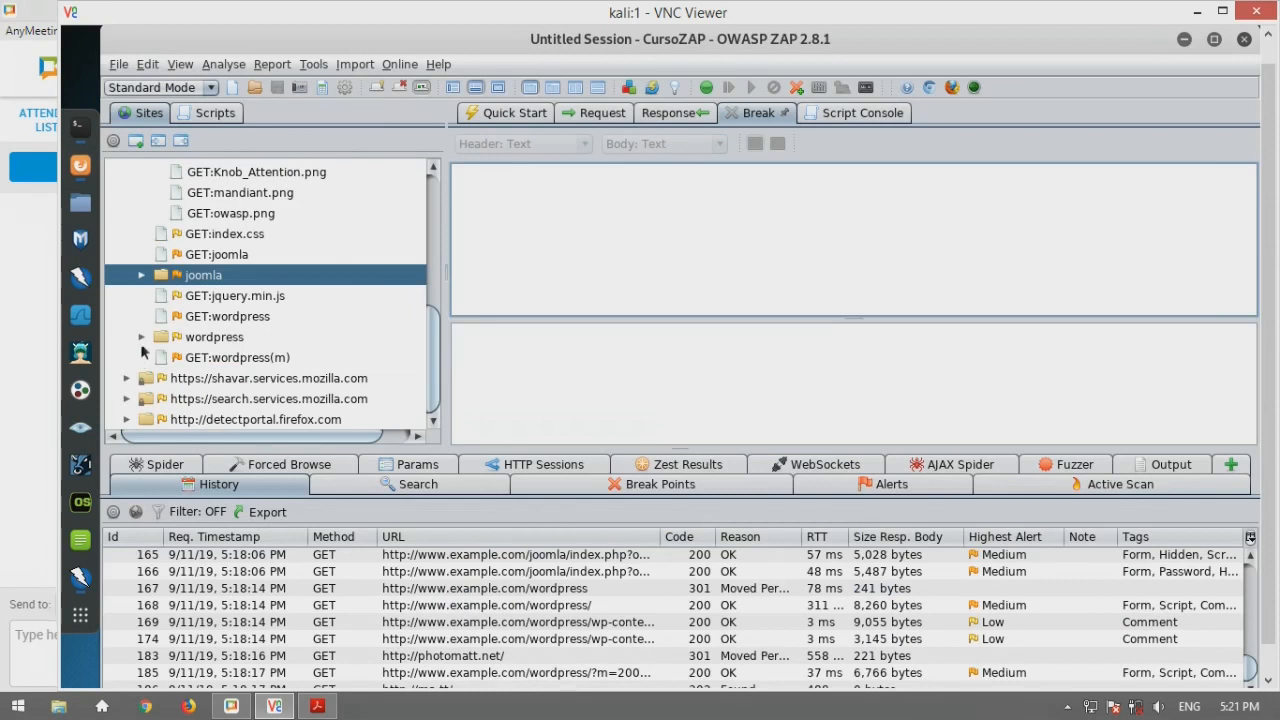
pyautogui.click(141, 337)
pyautogui.doubleClick(226, 337)
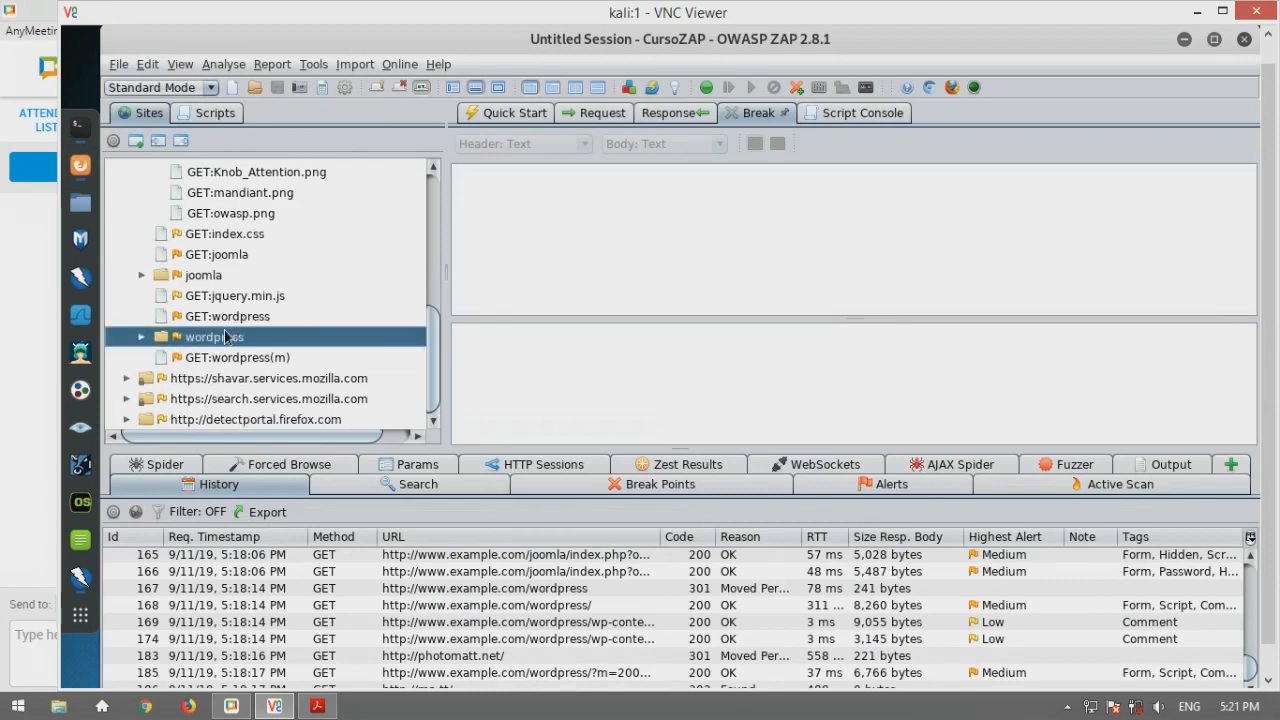
pyautogui.rightClick(228, 337)
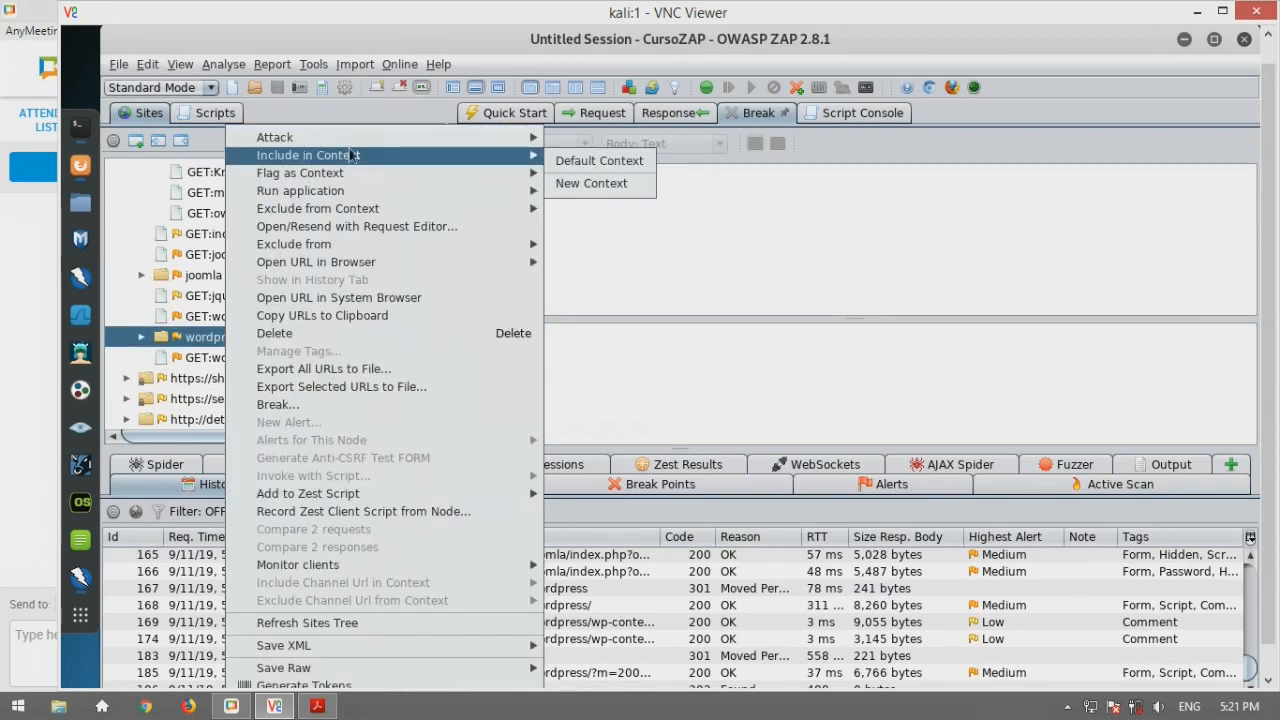
pyautogui.moveTo(528, 157)
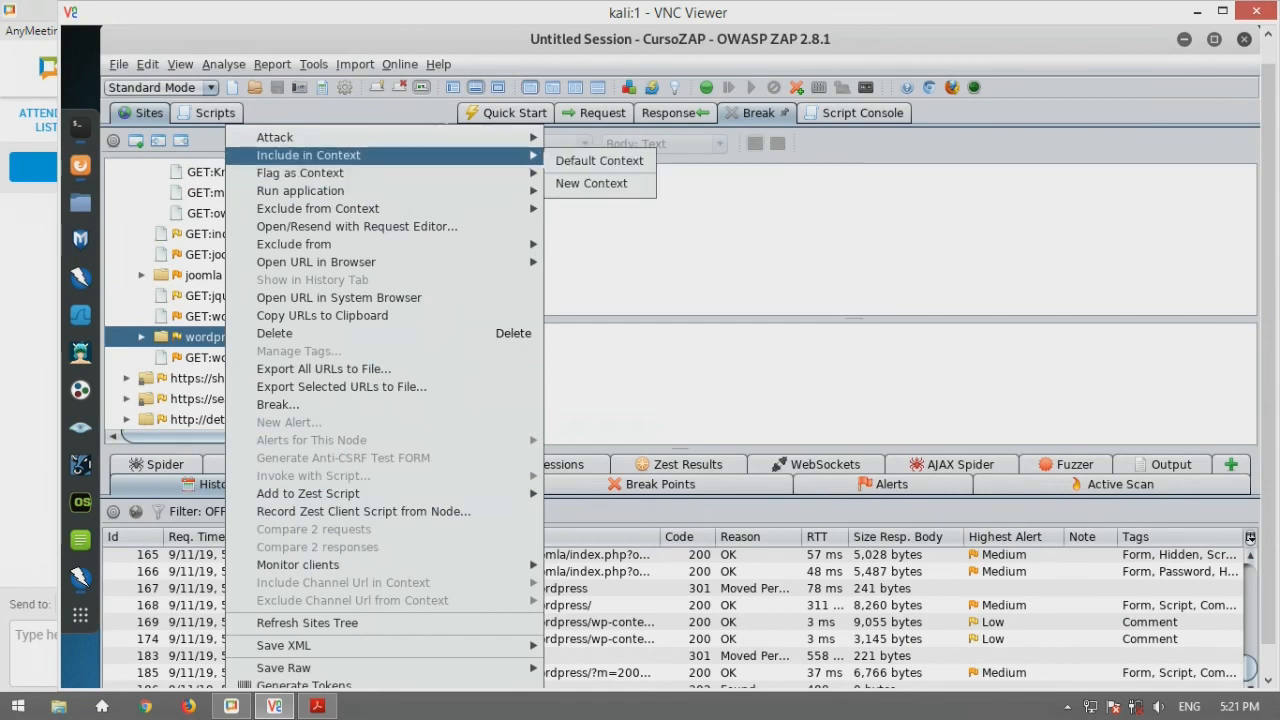
pyautogui.click(588, 185)
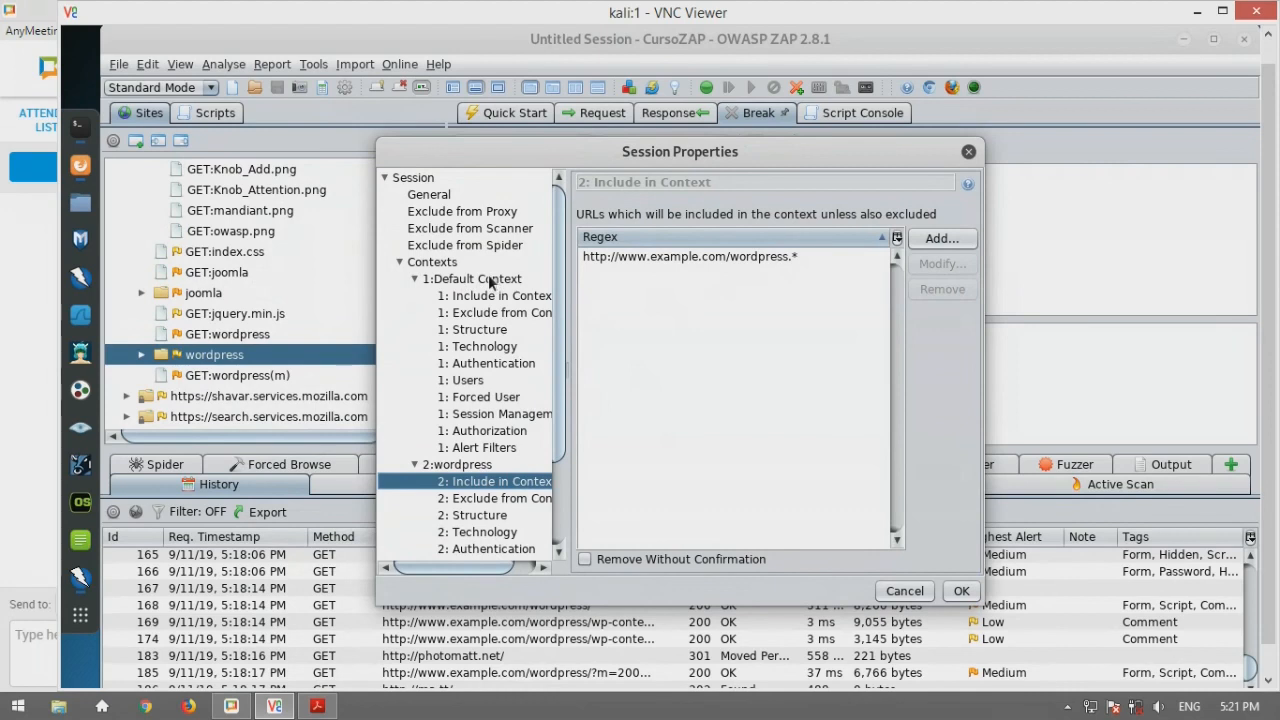
pyautogui.click(700, 260)
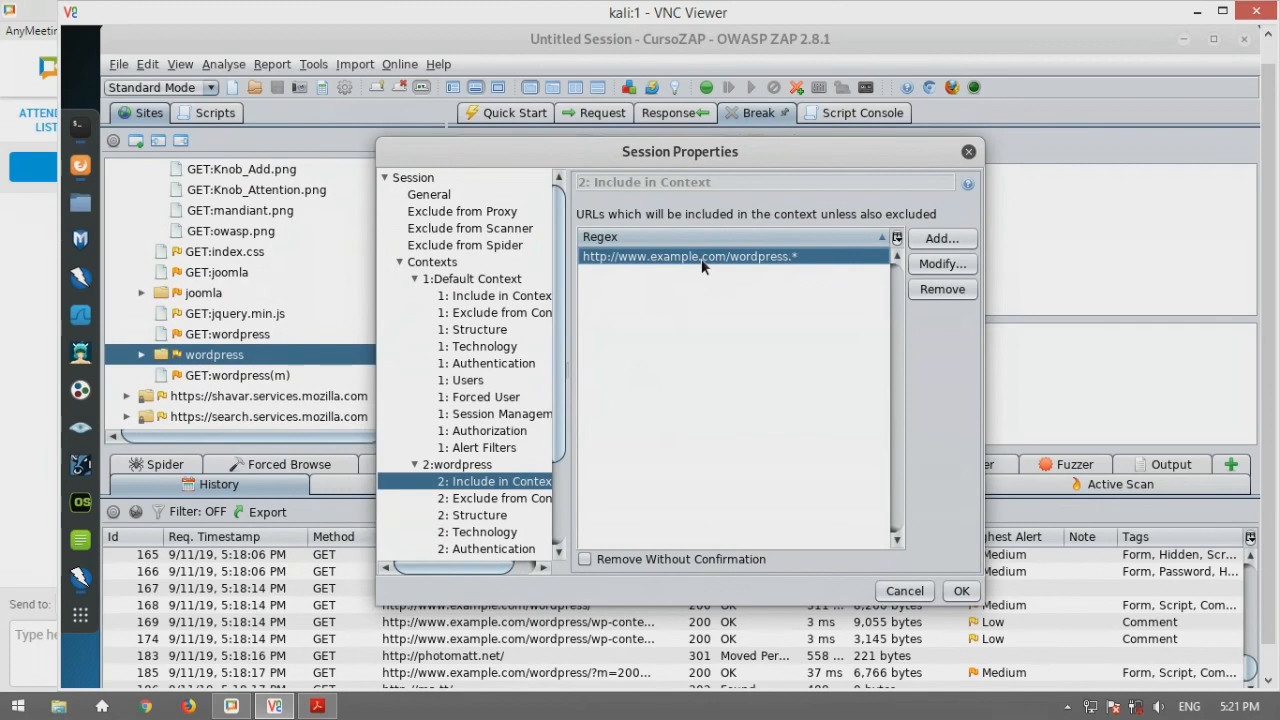
pyautogui.click(973, 151)
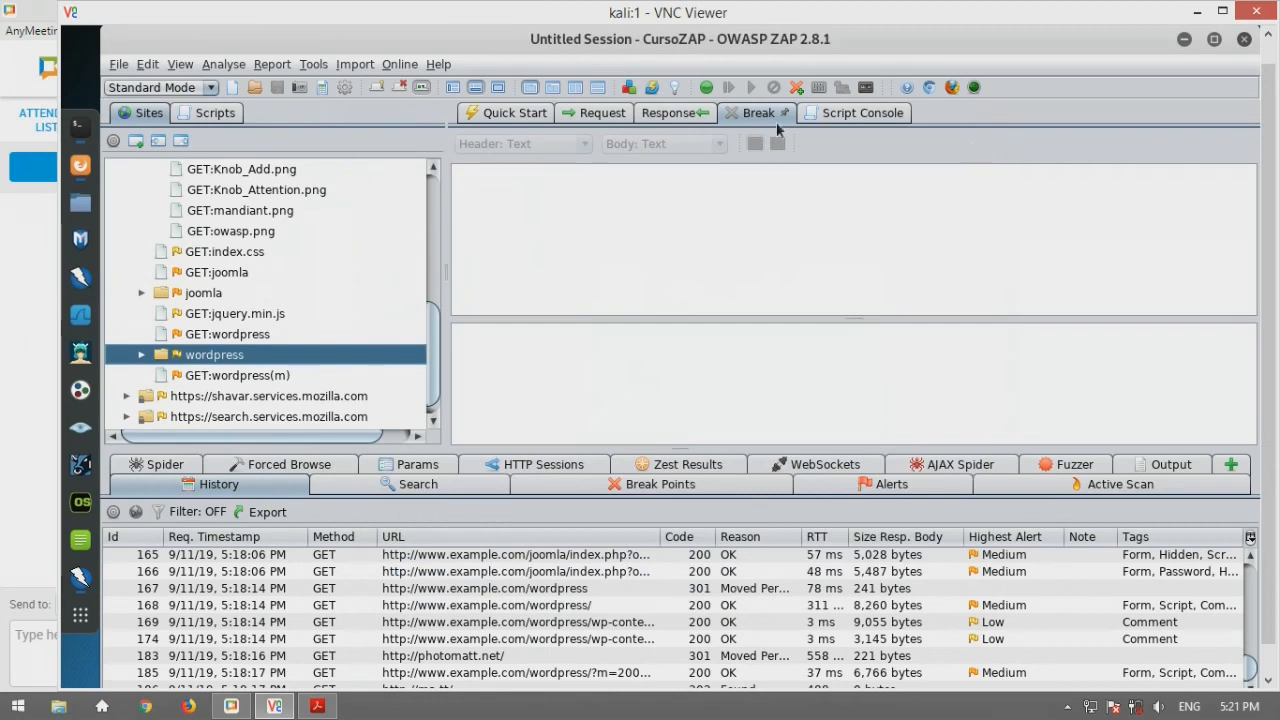
pyautogui.click(664, 118)
pyautogui.click(618, 117)
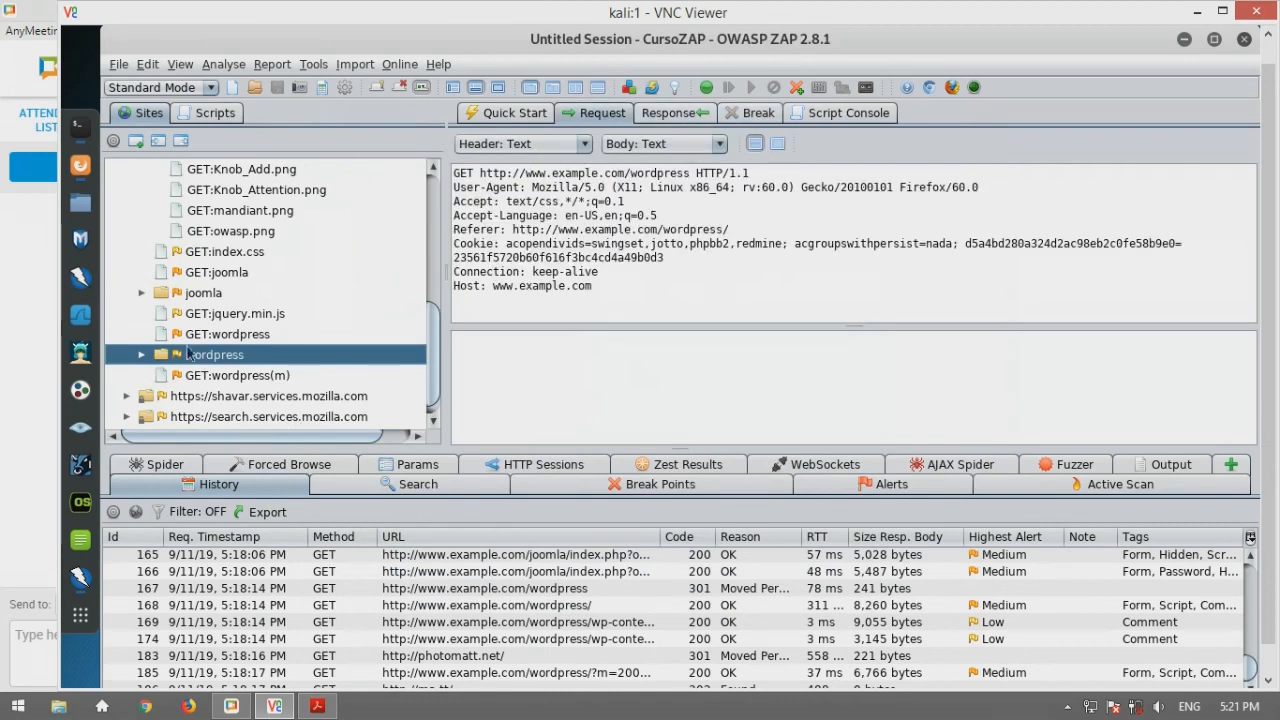
pyautogui.click(453, 605)
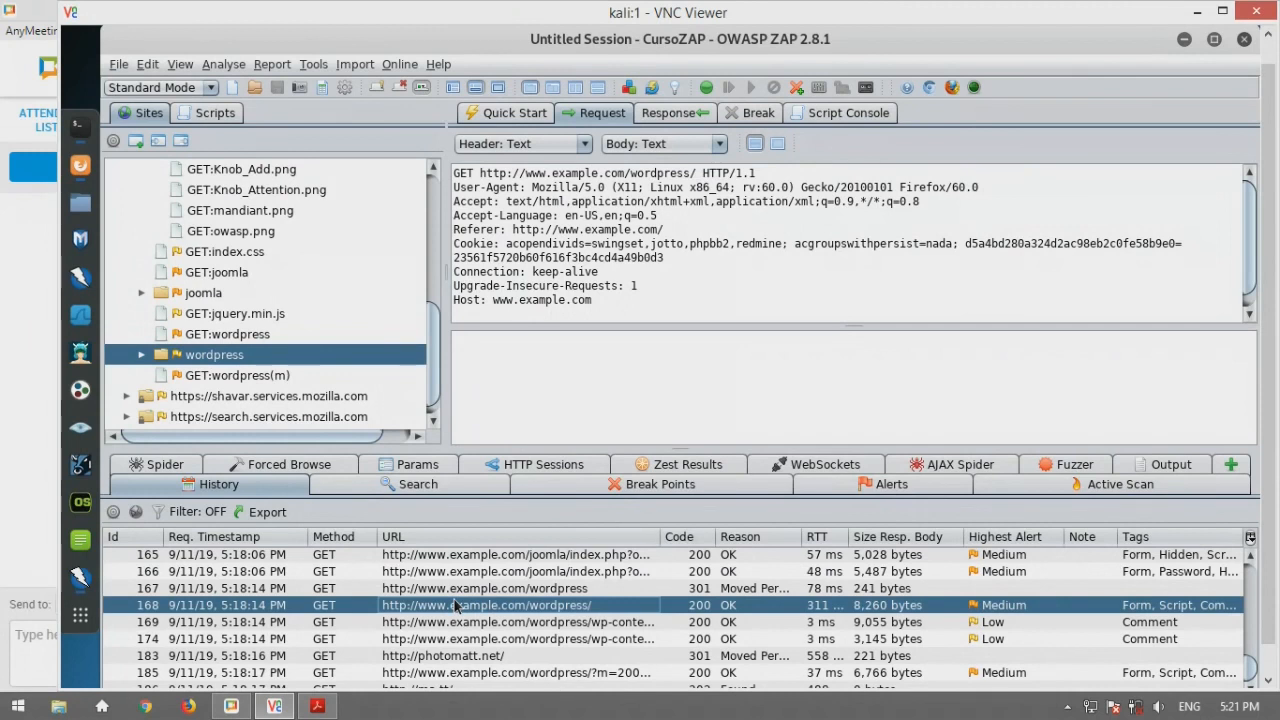
# Check the Breakpoints options, leaving 'Only break on messages in scope' unchecked, and close Options
pyautogui.click(313, 64)
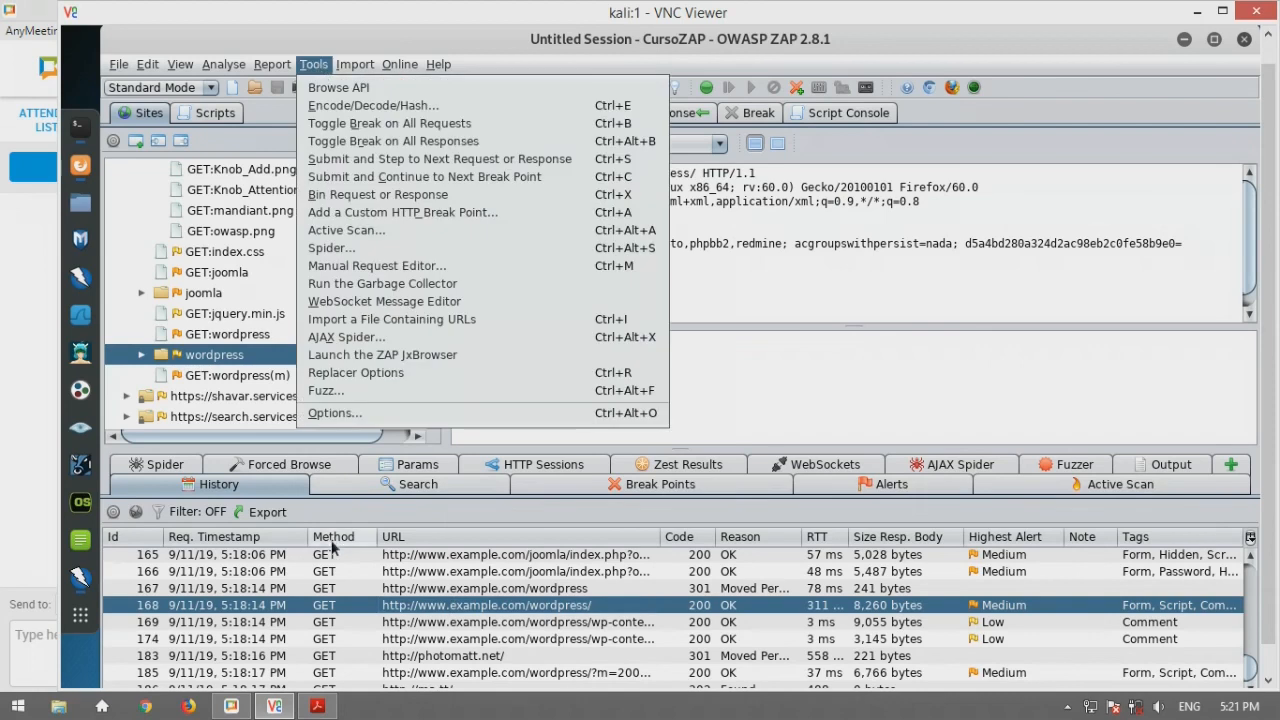
pyautogui.click(335, 413)
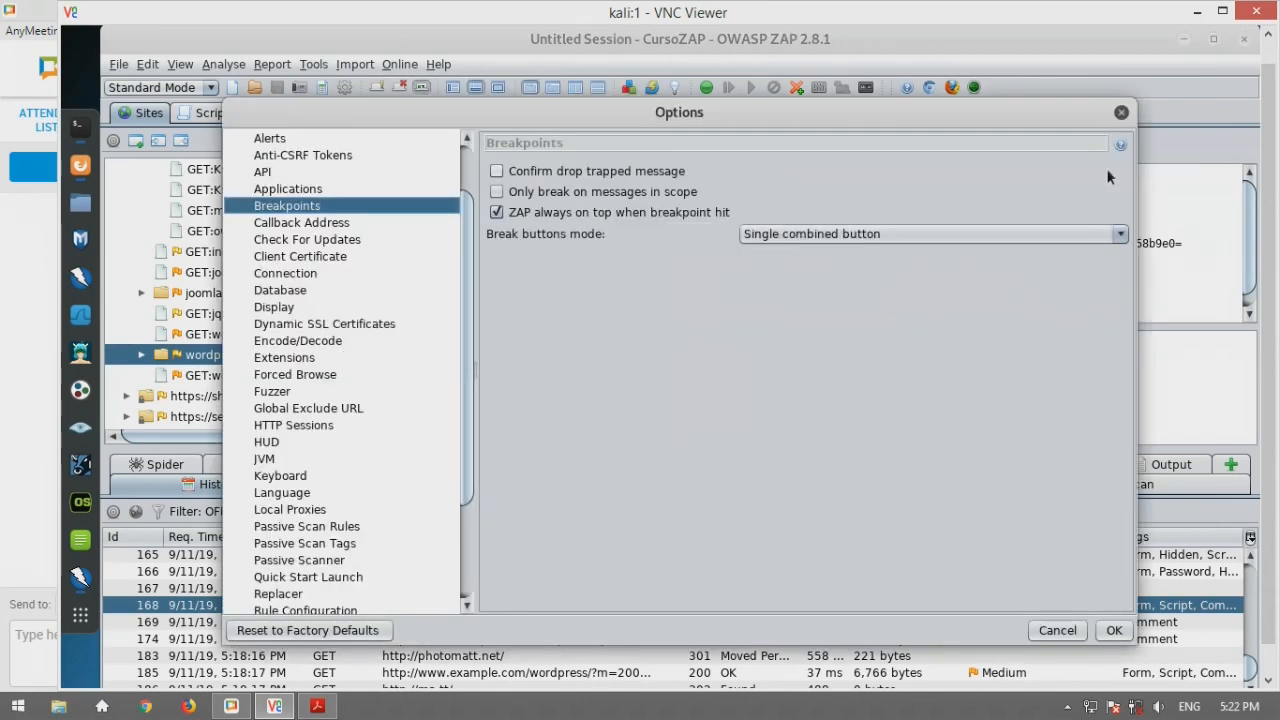
pyautogui.click(1122, 113)
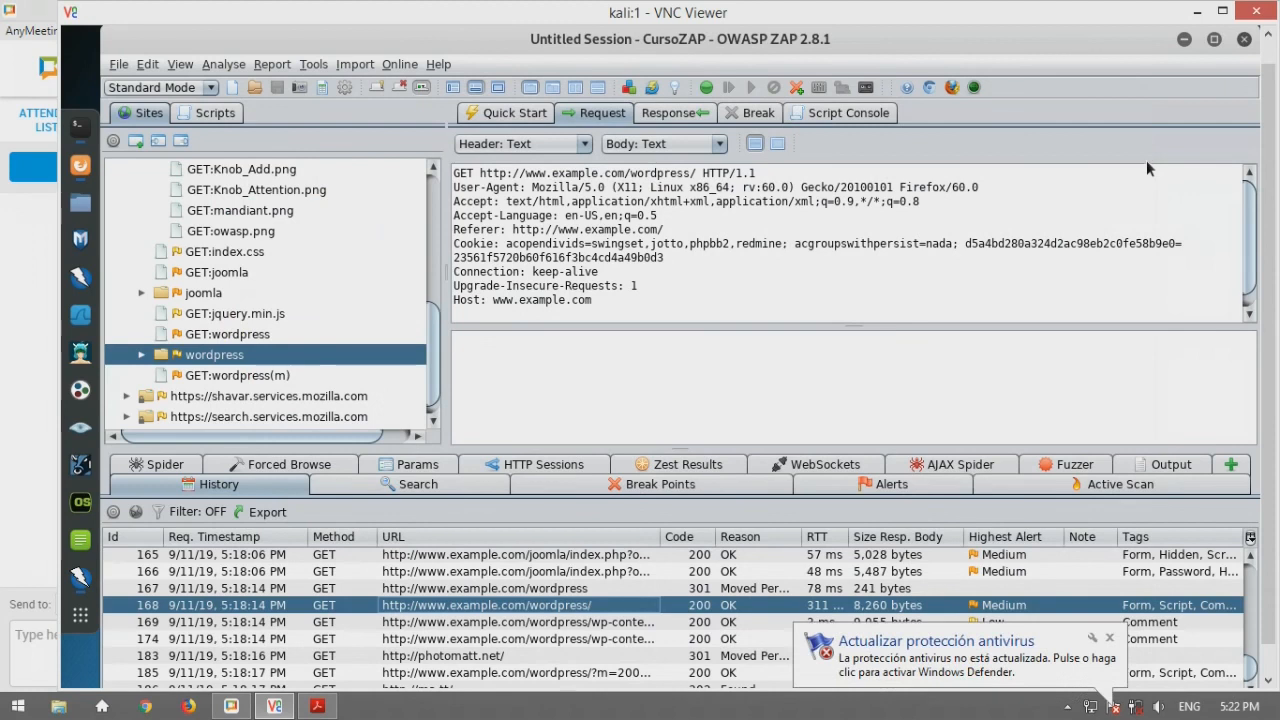
# Dismiss the Windows Defender antispyware notification in the lower right corner
pyautogui.click(1109, 637)
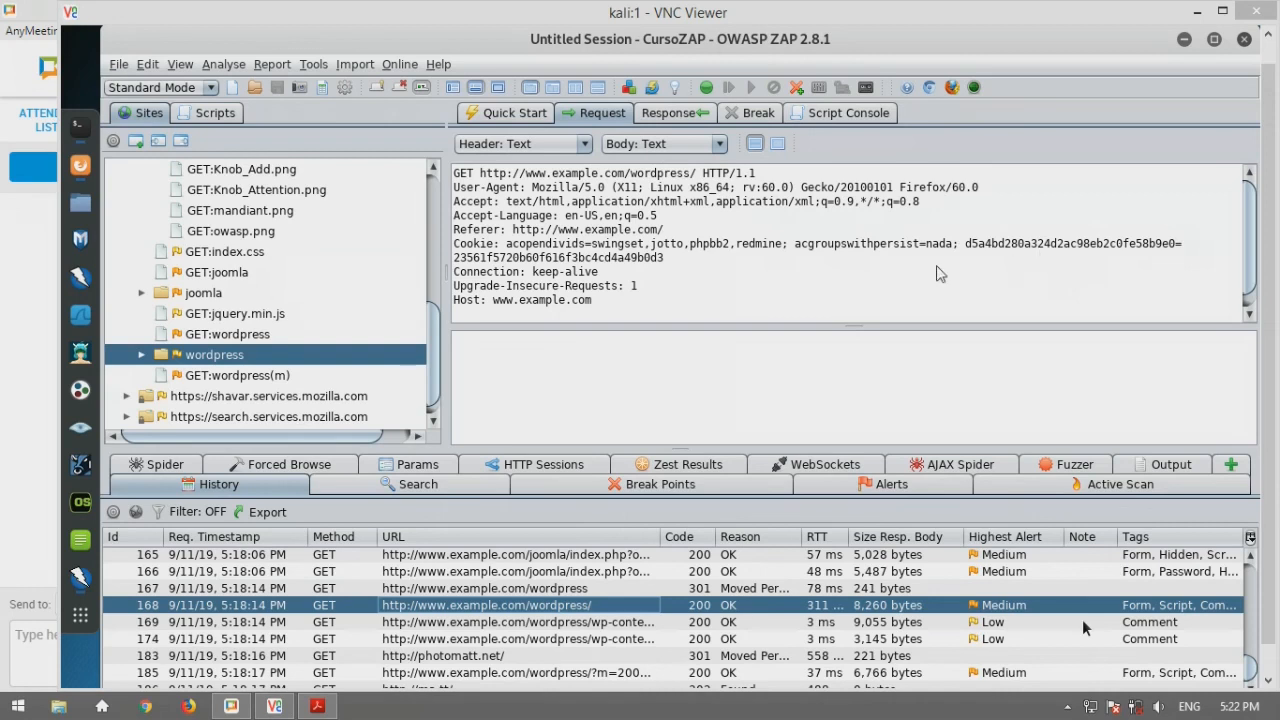
# Highlight entry 166's joomla login query string, then show the virtuemart category_id=1 browse request
pyautogui.click(637, 568)
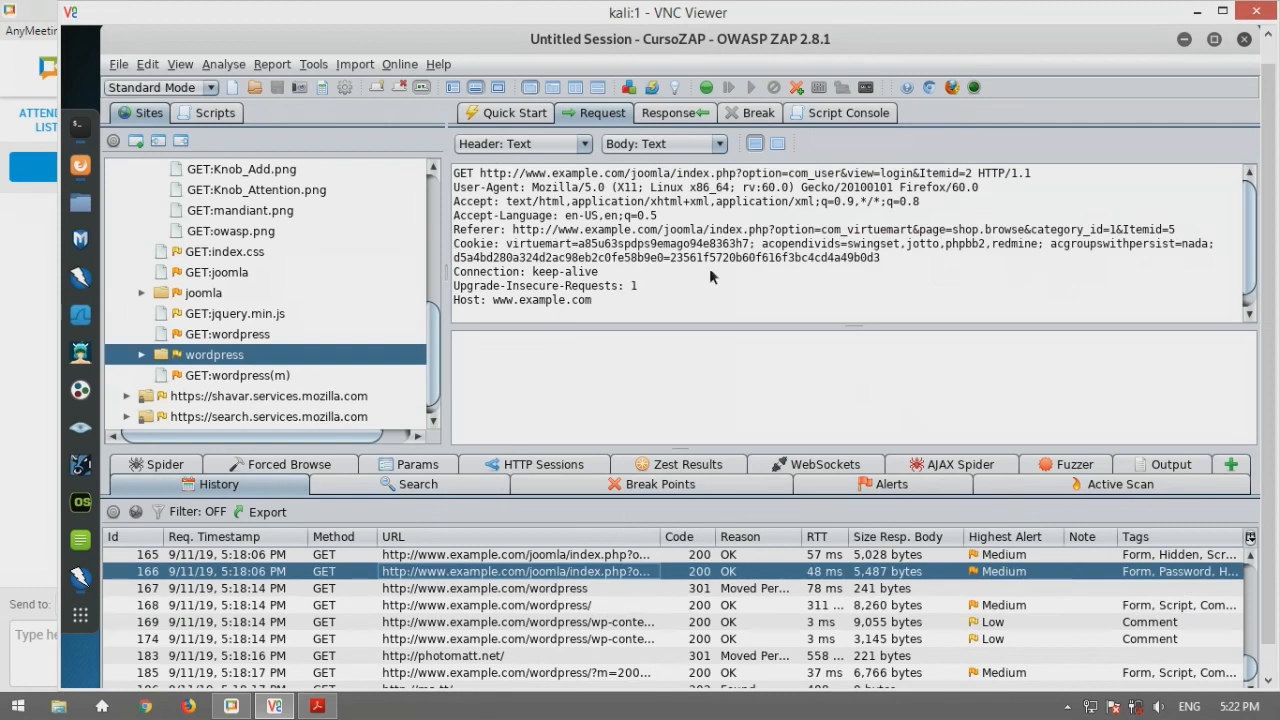
pyautogui.moveTo(739, 174); pyautogui.dragTo(972, 181)
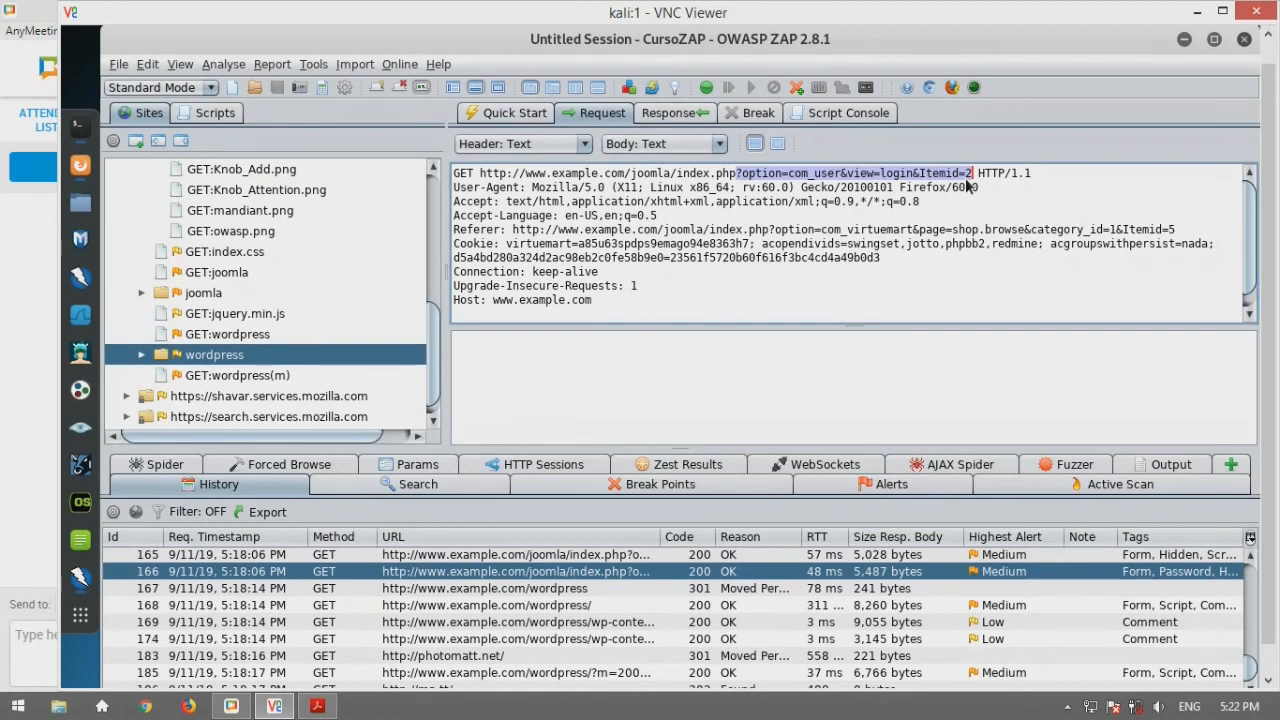
pyautogui.click(141, 294)
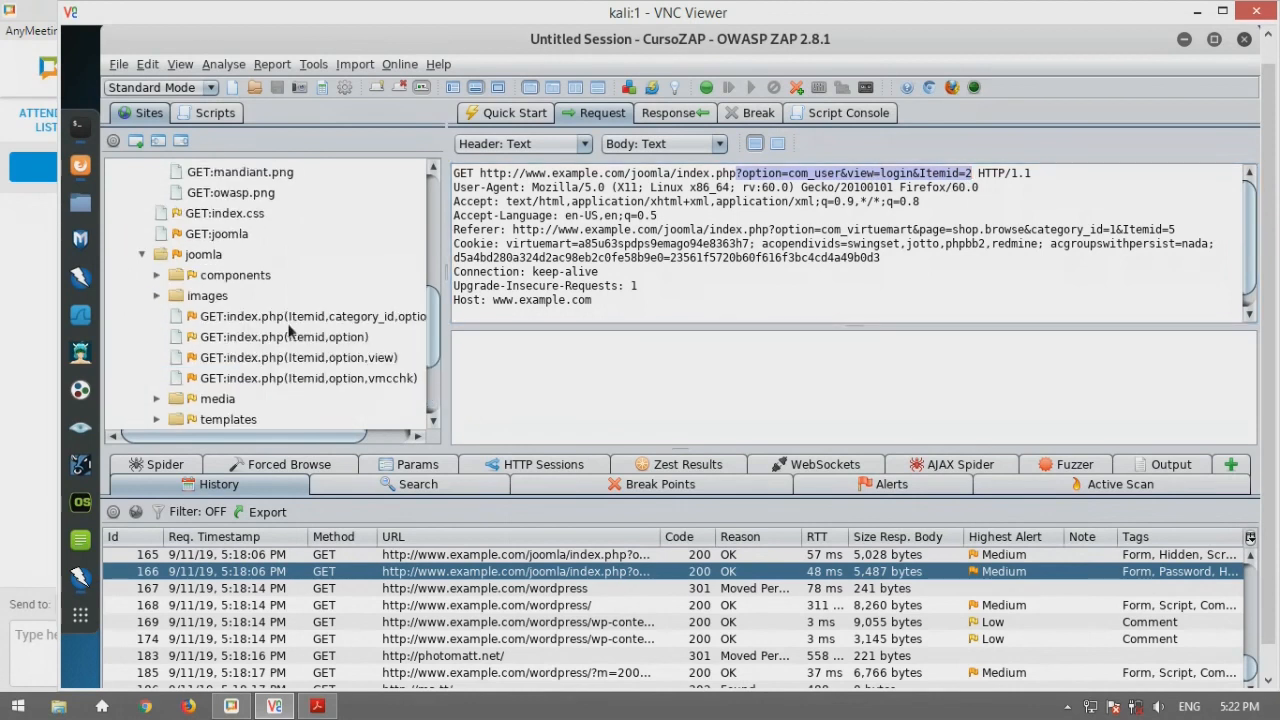
pyautogui.click(287, 322)
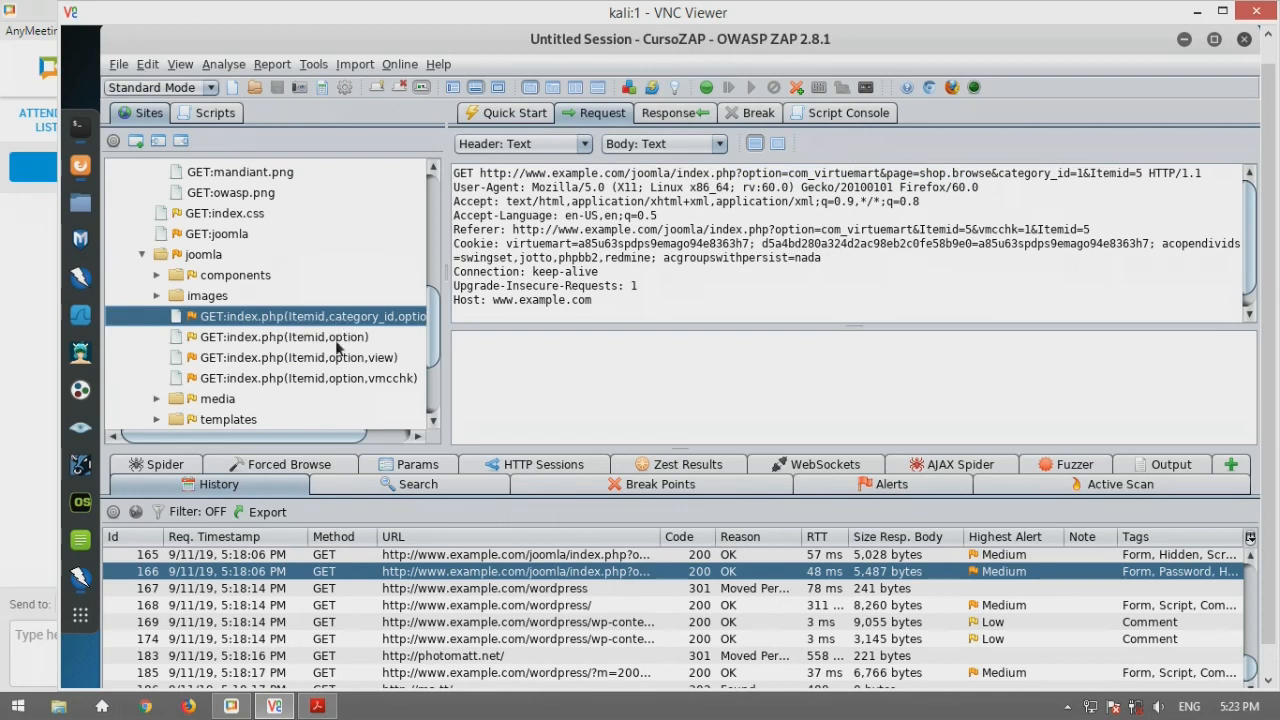
# Select the index.php(Itemid,option,view) Sites entry to show the joomla com_user login request
pyautogui.click(338, 344)
pyautogui.click(328, 360)
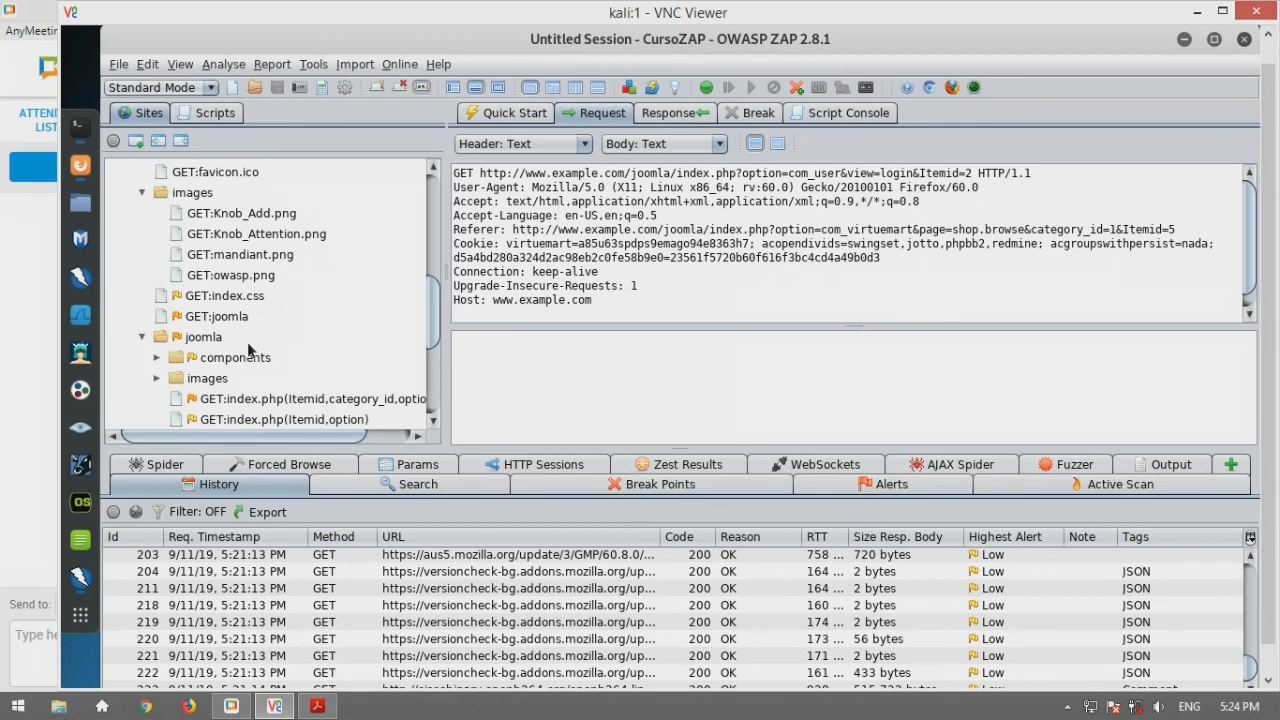
pyautogui.click(525, 466)
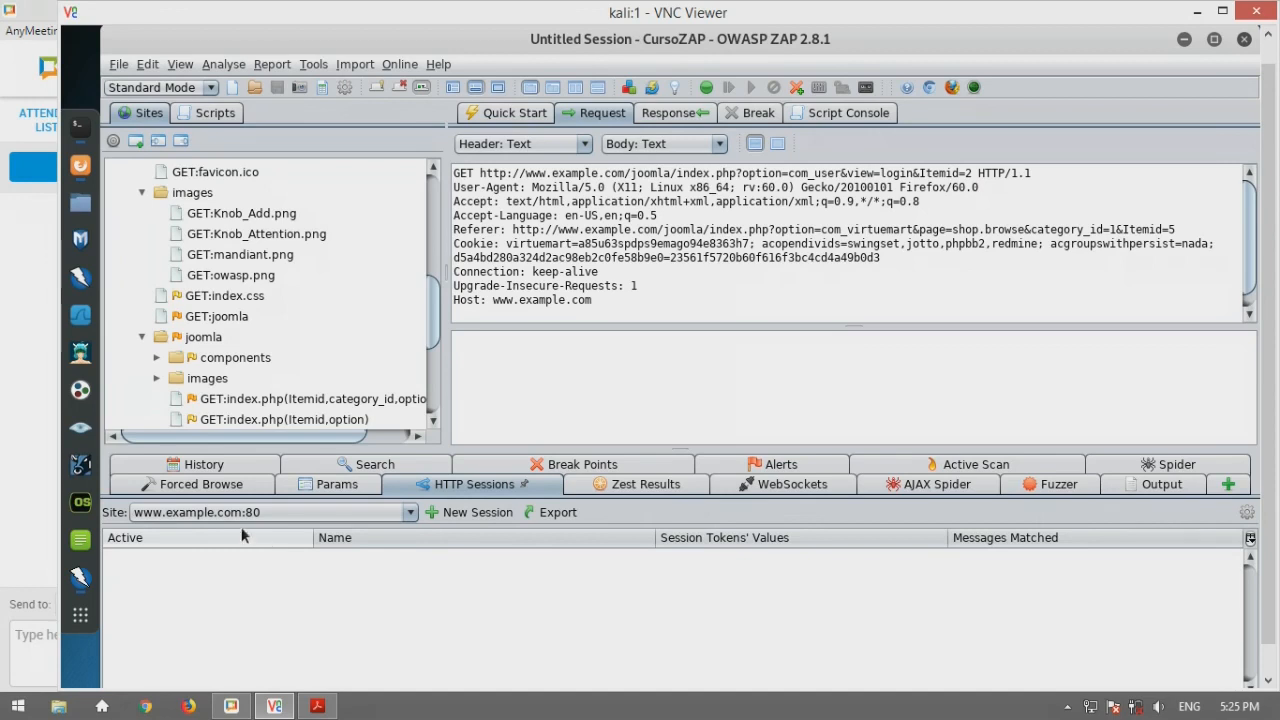
pyautogui.click(310, 64)
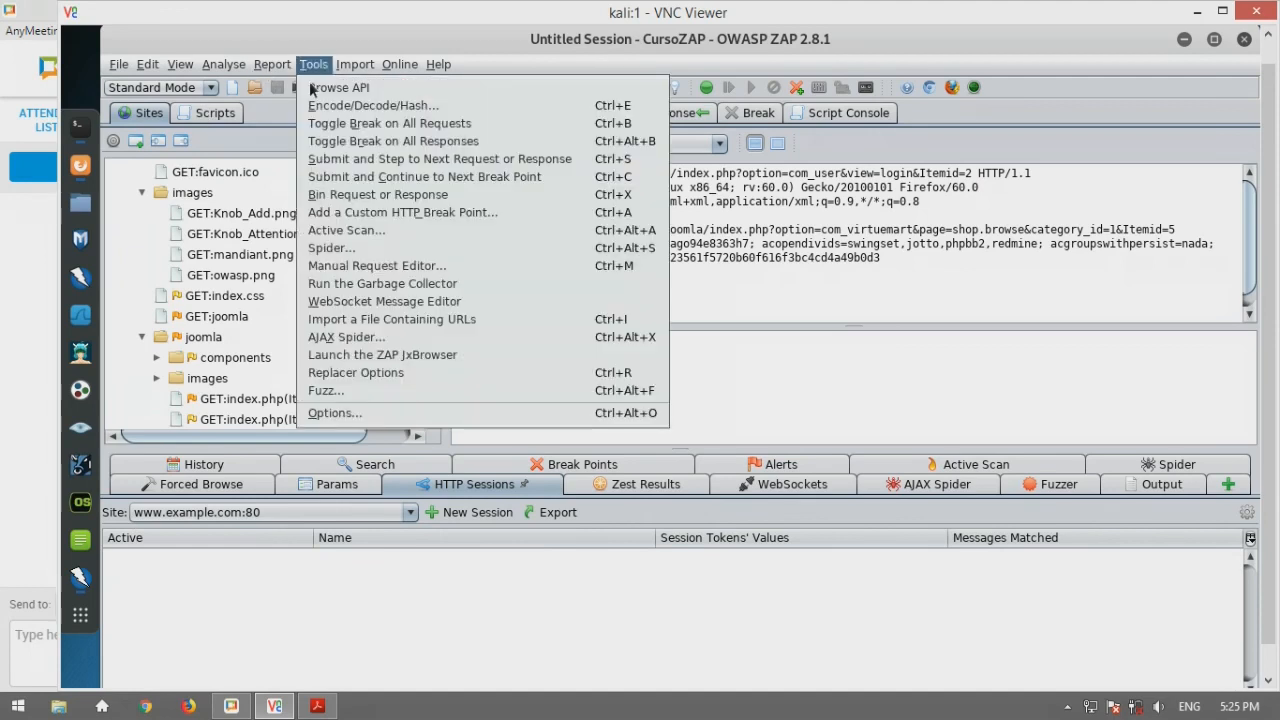
pyautogui.click(330, 412)
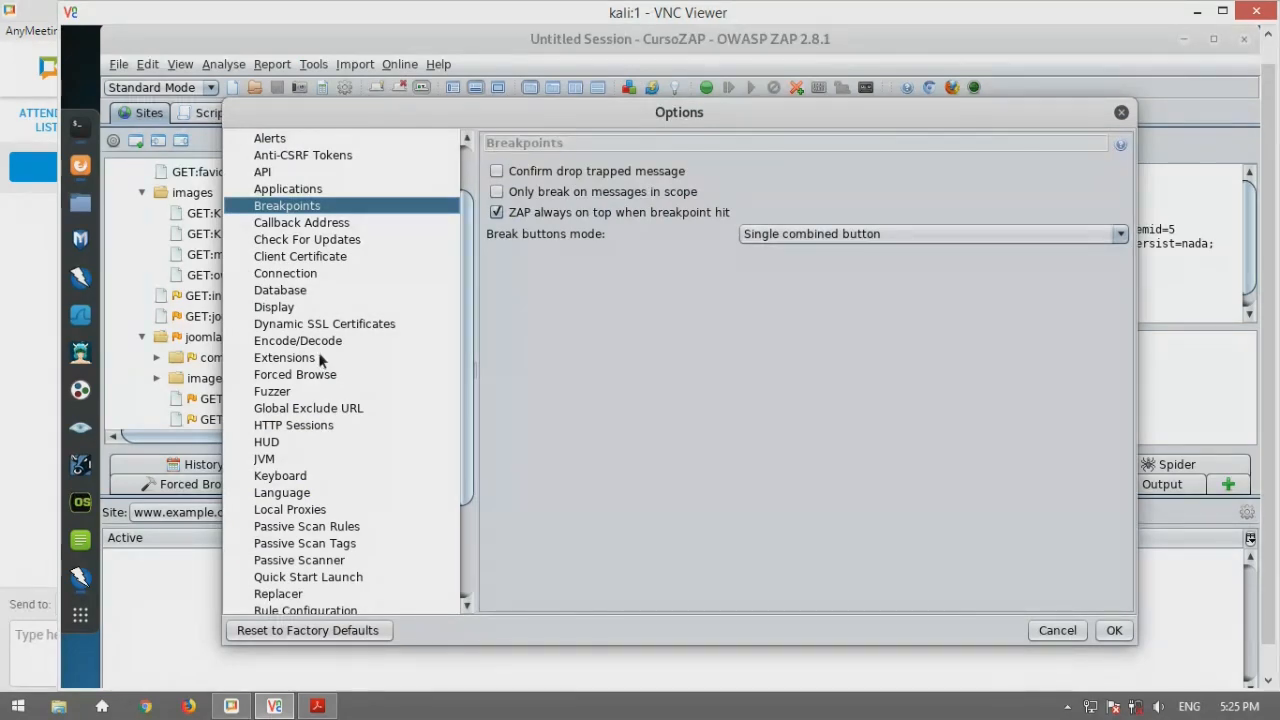
pyautogui.click(300, 427)
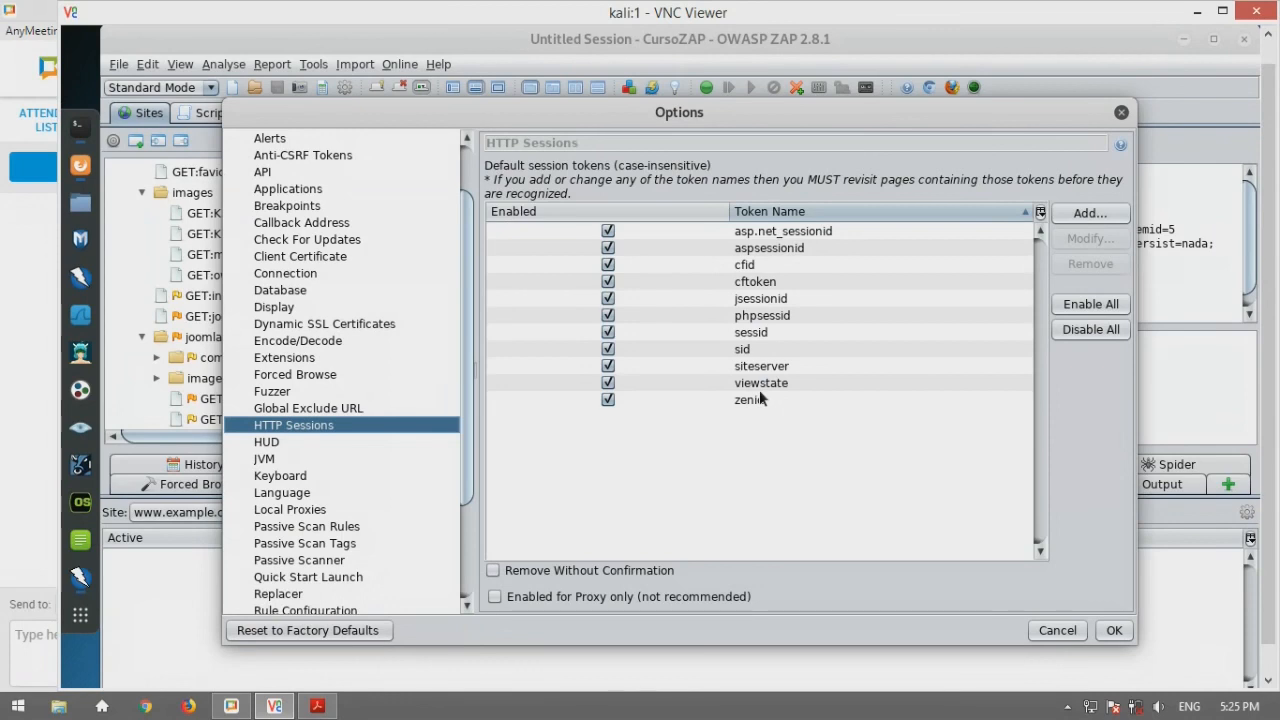
pyautogui.click(763, 315)
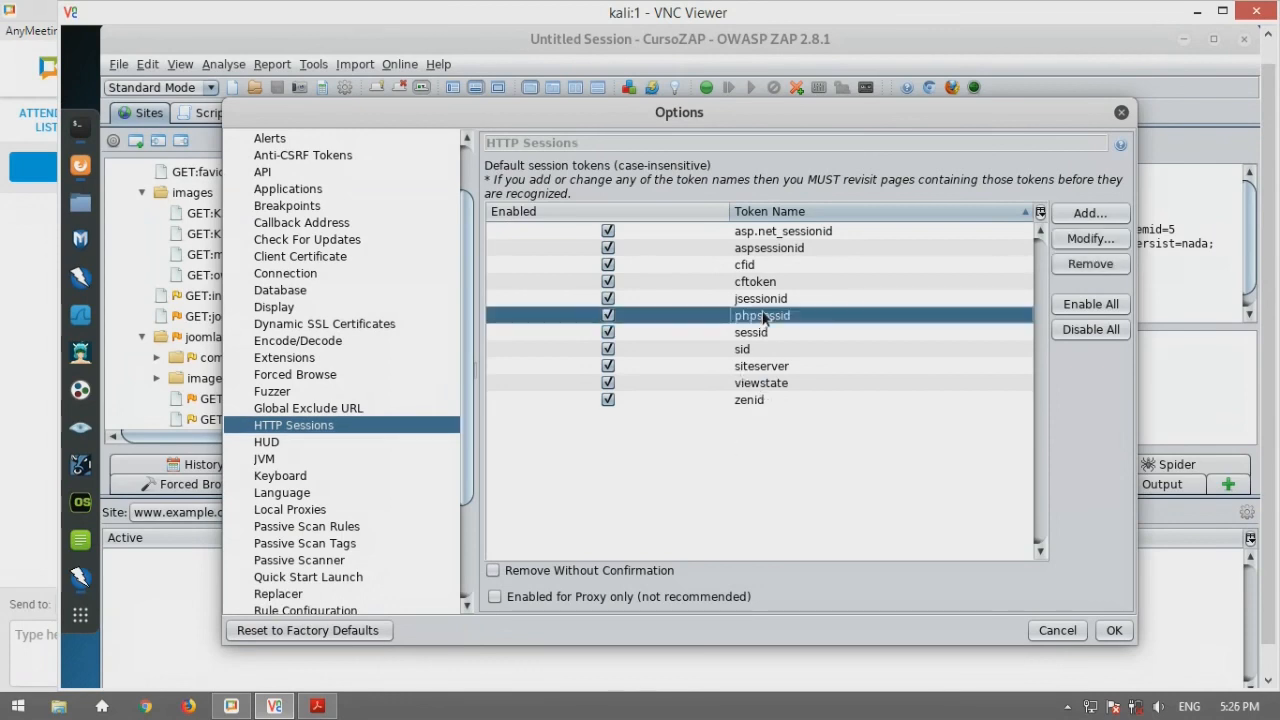
pyautogui.click(766, 300)
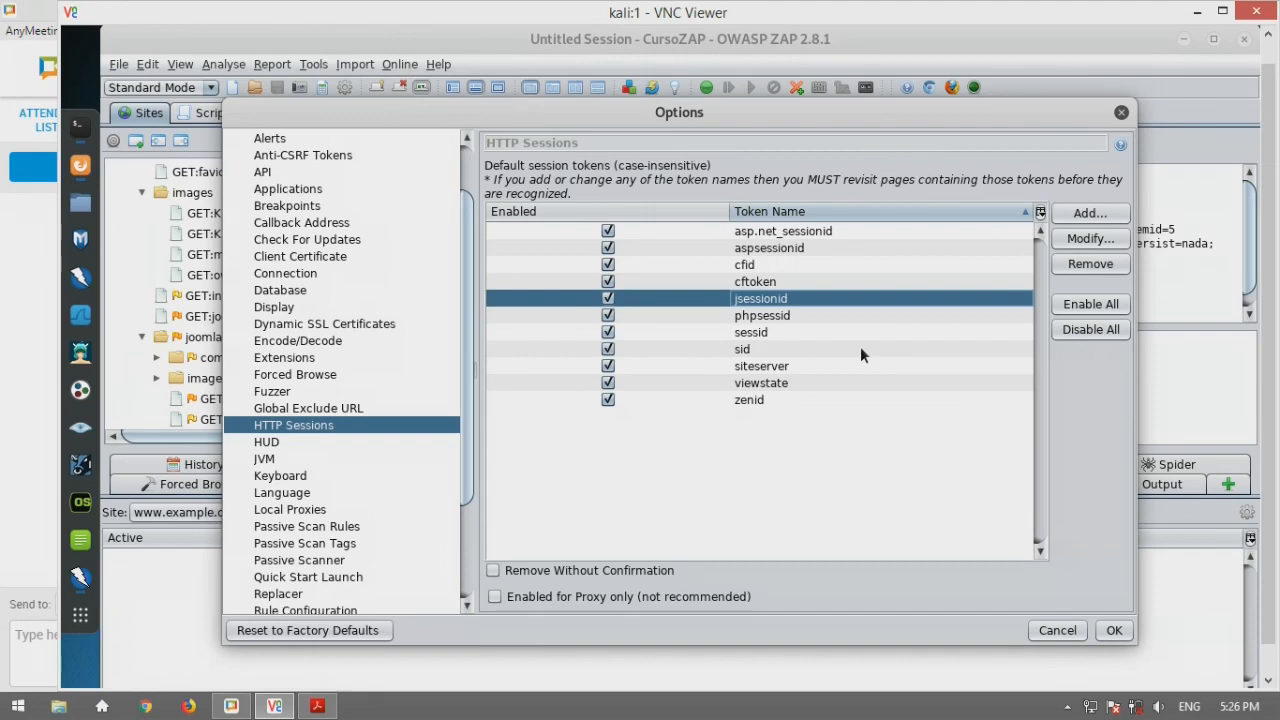
pyautogui.click(1120, 116)
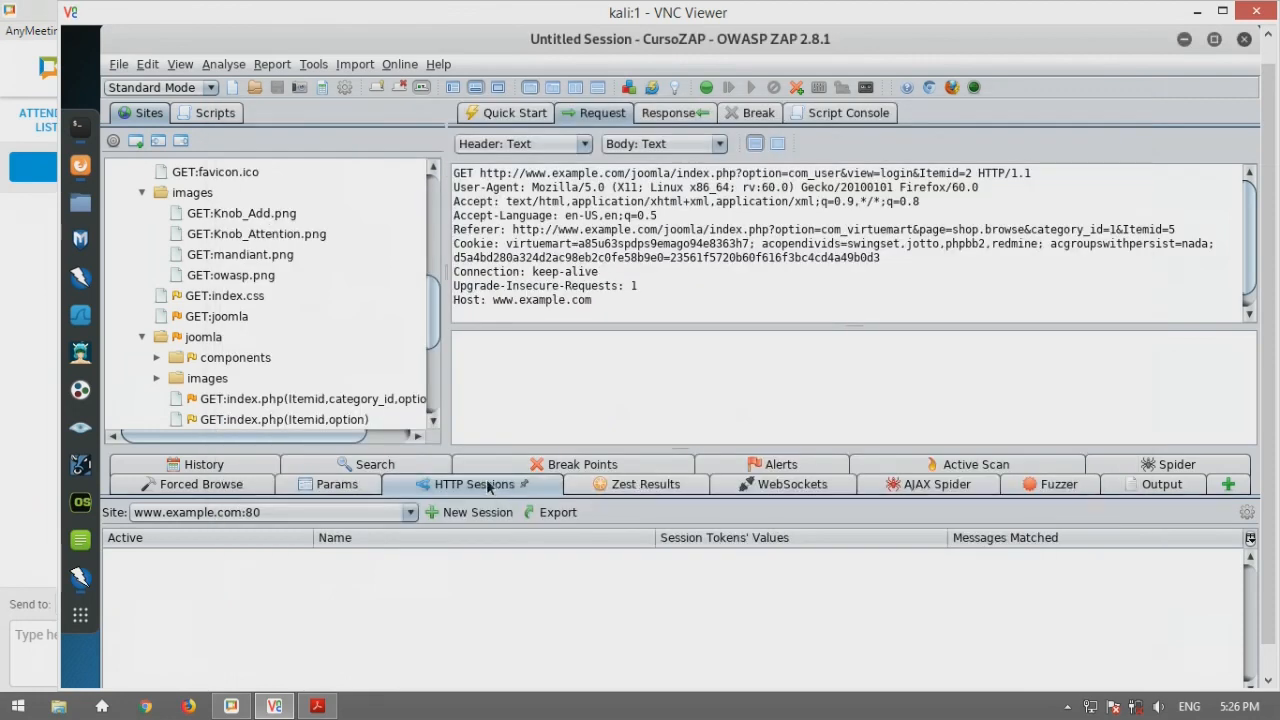
pyautogui.doubleClick(488, 485)
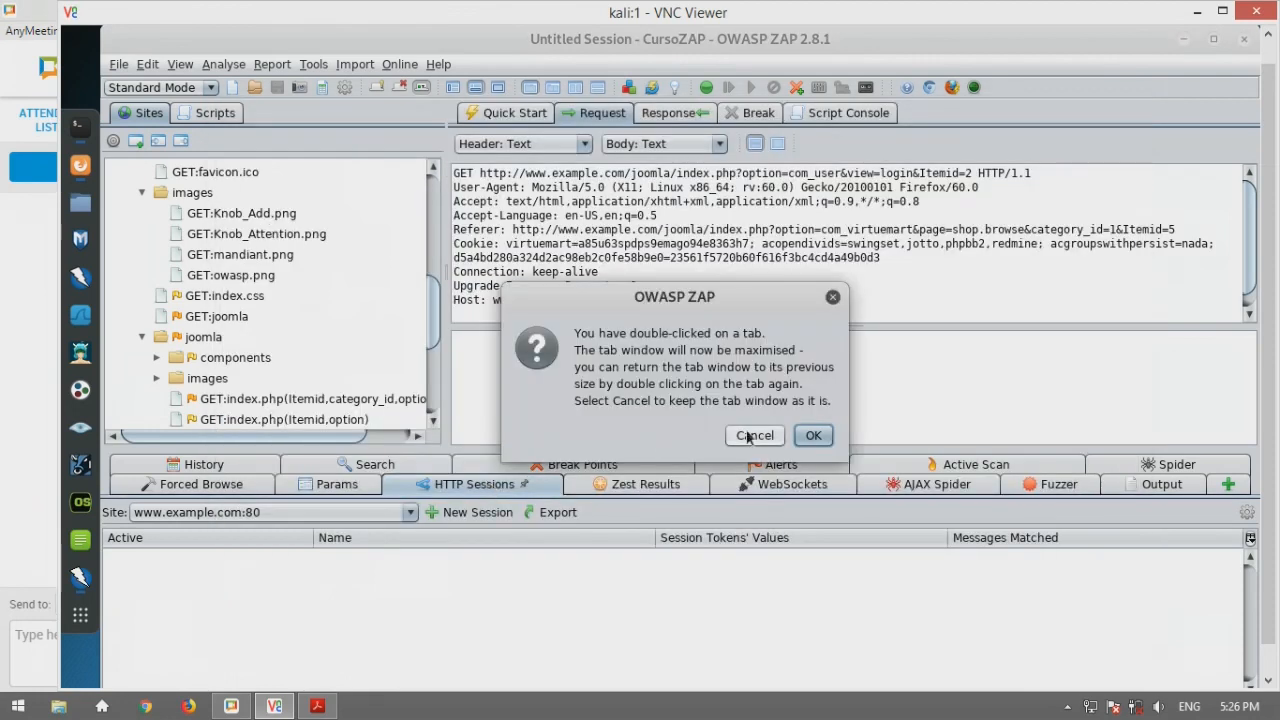
pyautogui.click(752, 440)
pyautogui.click(80, 165)
pyautogui.click(519, 138)
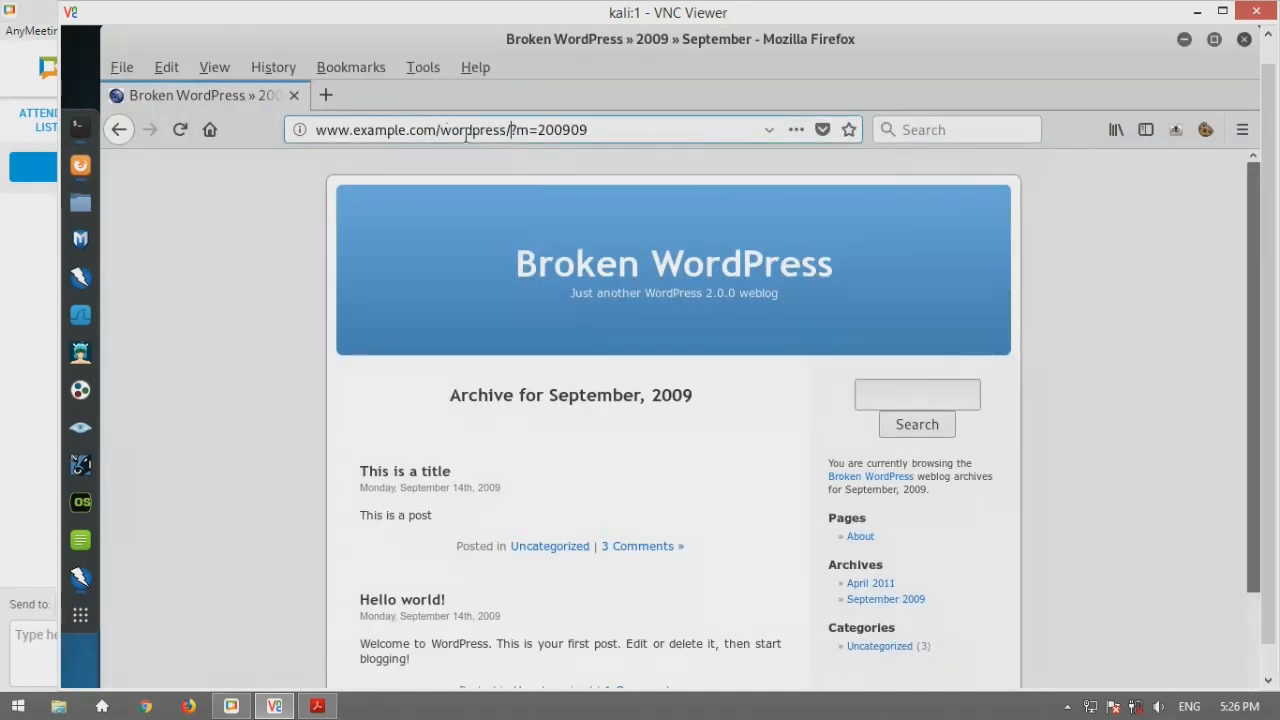
pyautogui.moveTo(440, 130); pyautogui.dragTo(605, 138)
pyautogui.write('dvwa')
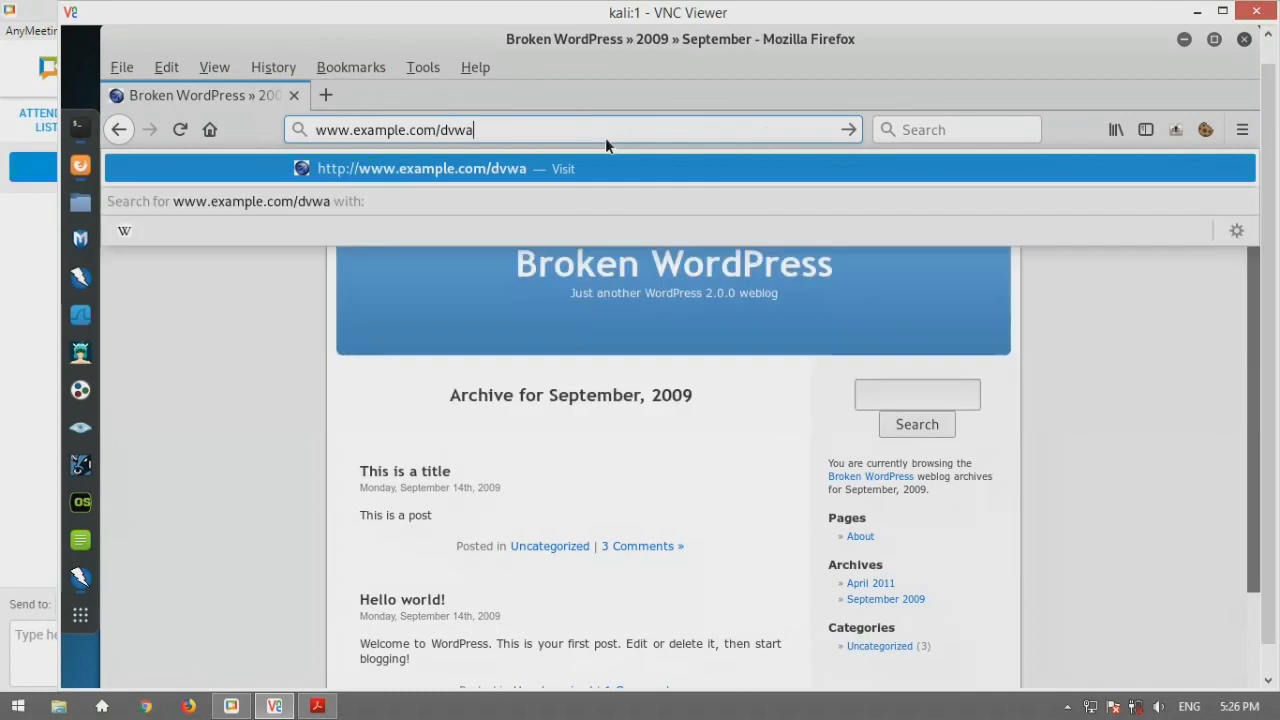
pyautogui.press('Return')
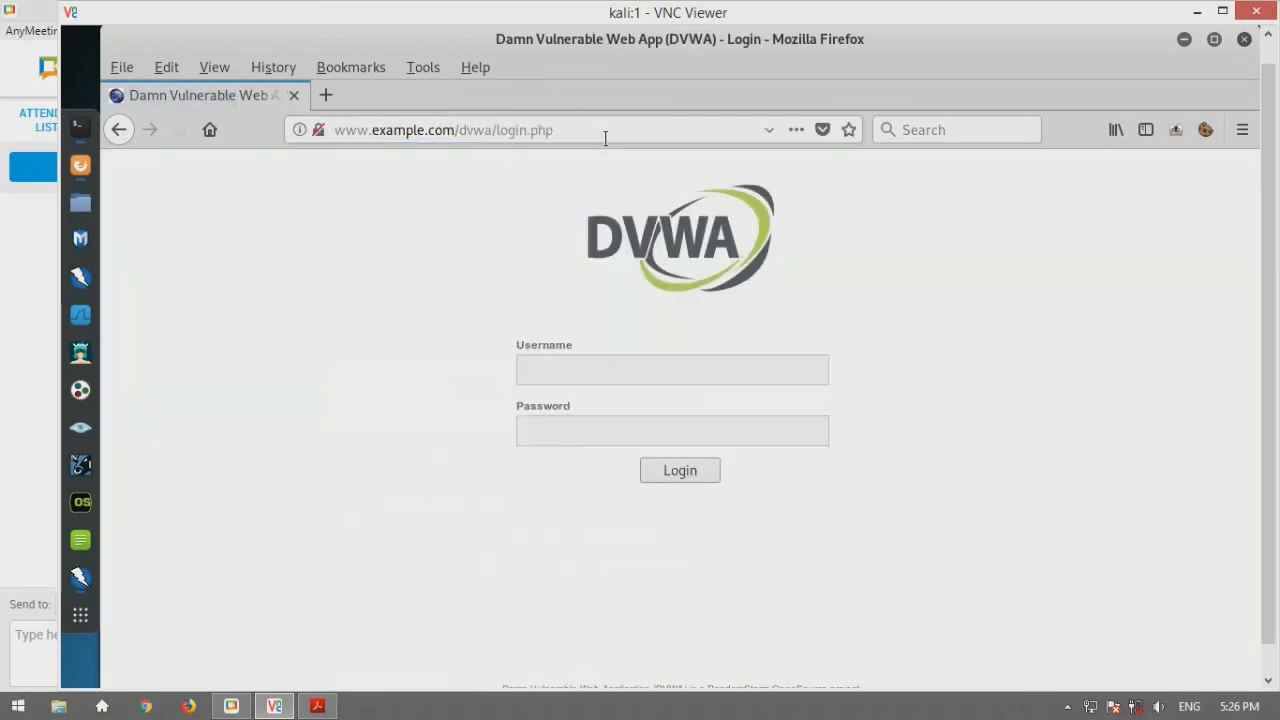
# Log in to DVWA with the account's username and password, decline saving it, and minimise Firefox
pyautogui.click(551, 369)
pyautogui.write('user')
pyautogui.press('Tab')
pyautogui.write('pass')
pyautogui.press('Return')
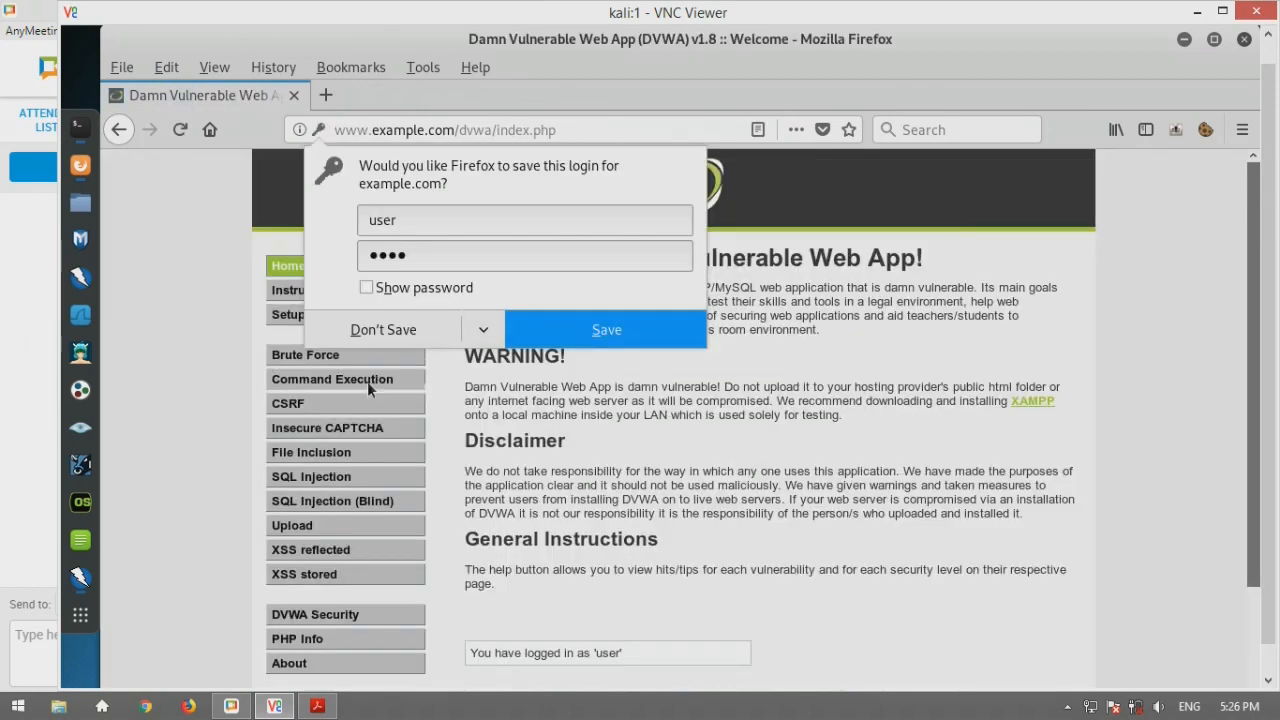
pyautogui.click(445, 338)
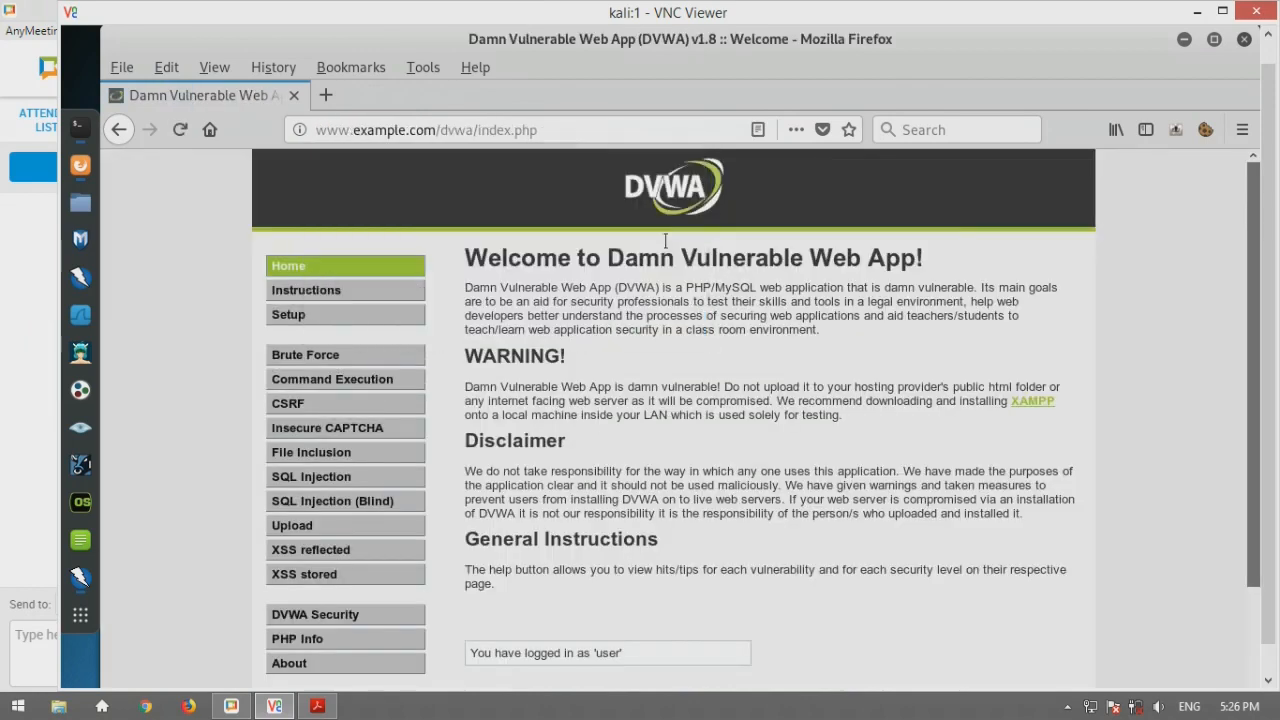
pyautogui.click(1184, 39)
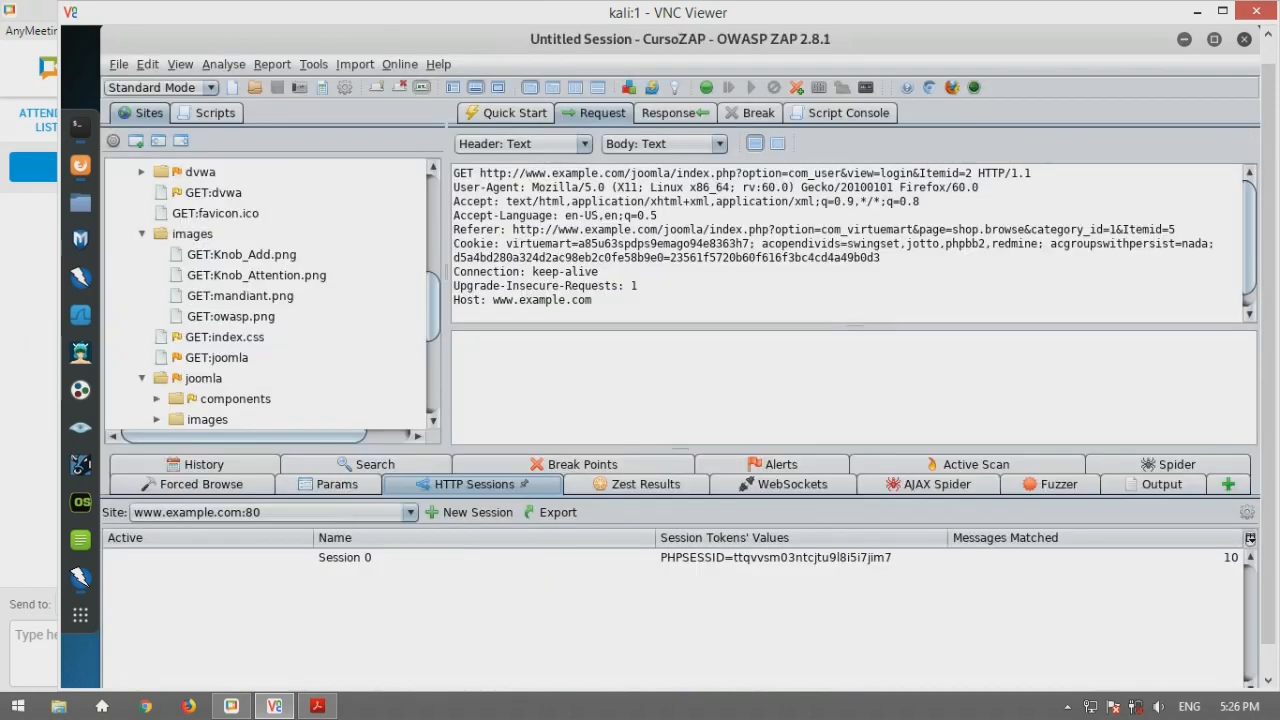
pyautogui.click(337, 484)
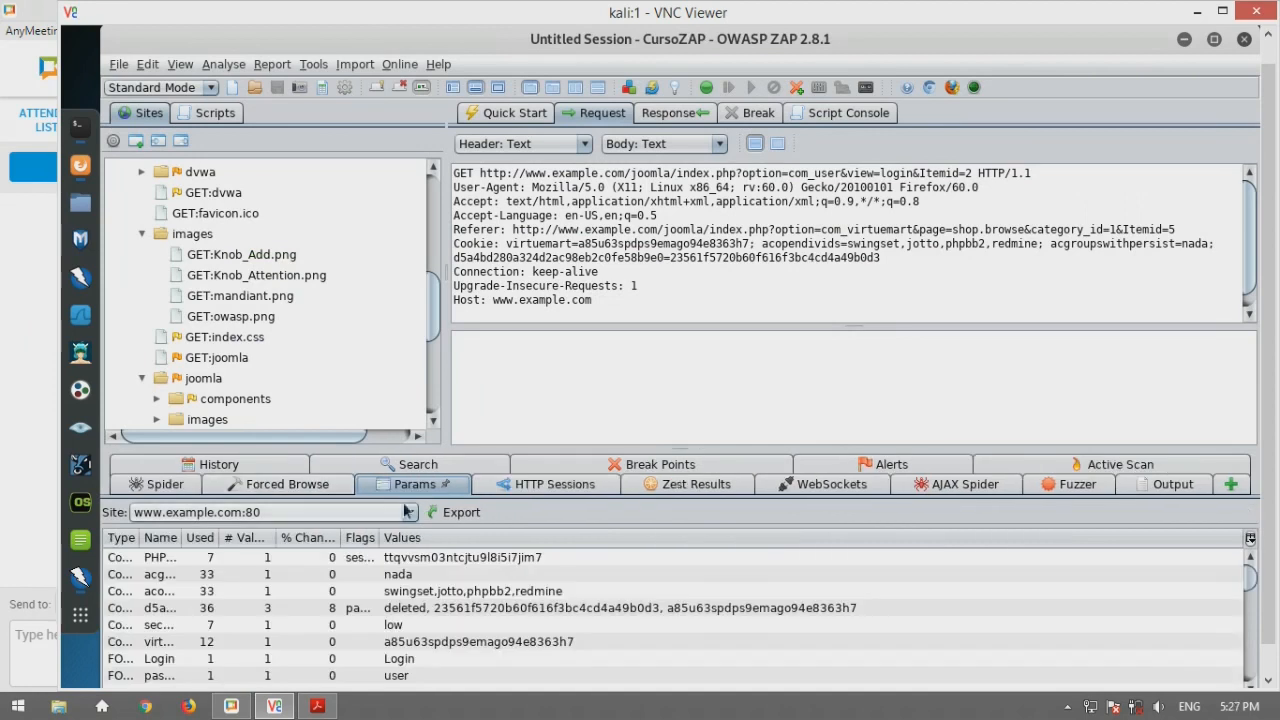
pyautogui.click(525, 466)
pyautogui.click(436, 488)
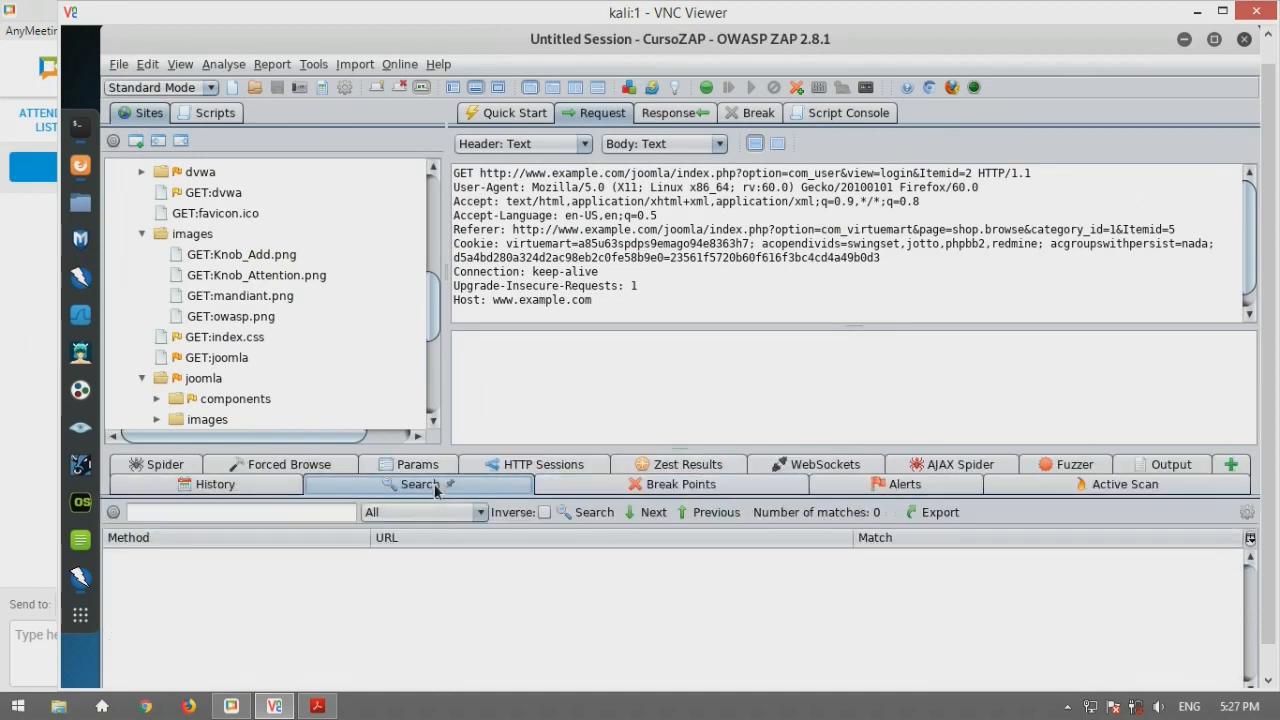
pyautogui.click(452, 466)
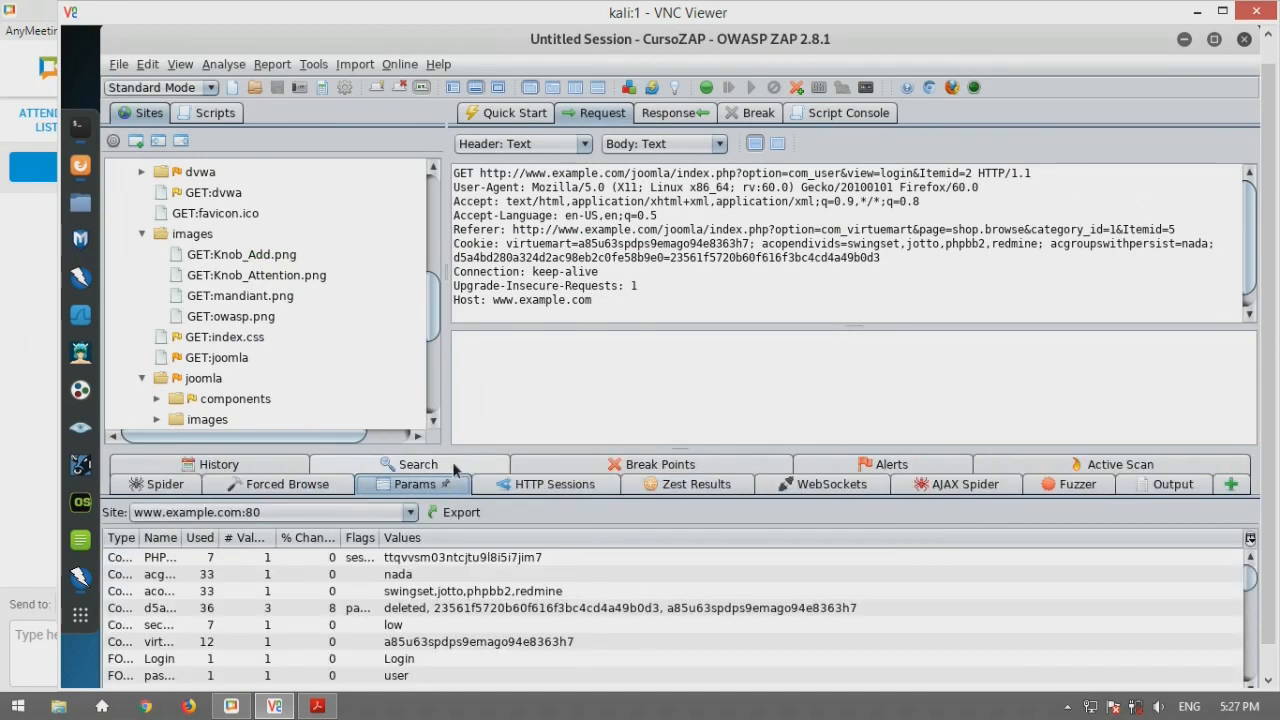
pyautogui.click(545, 484)
pyautogui.scroll(-10, 346, 395)
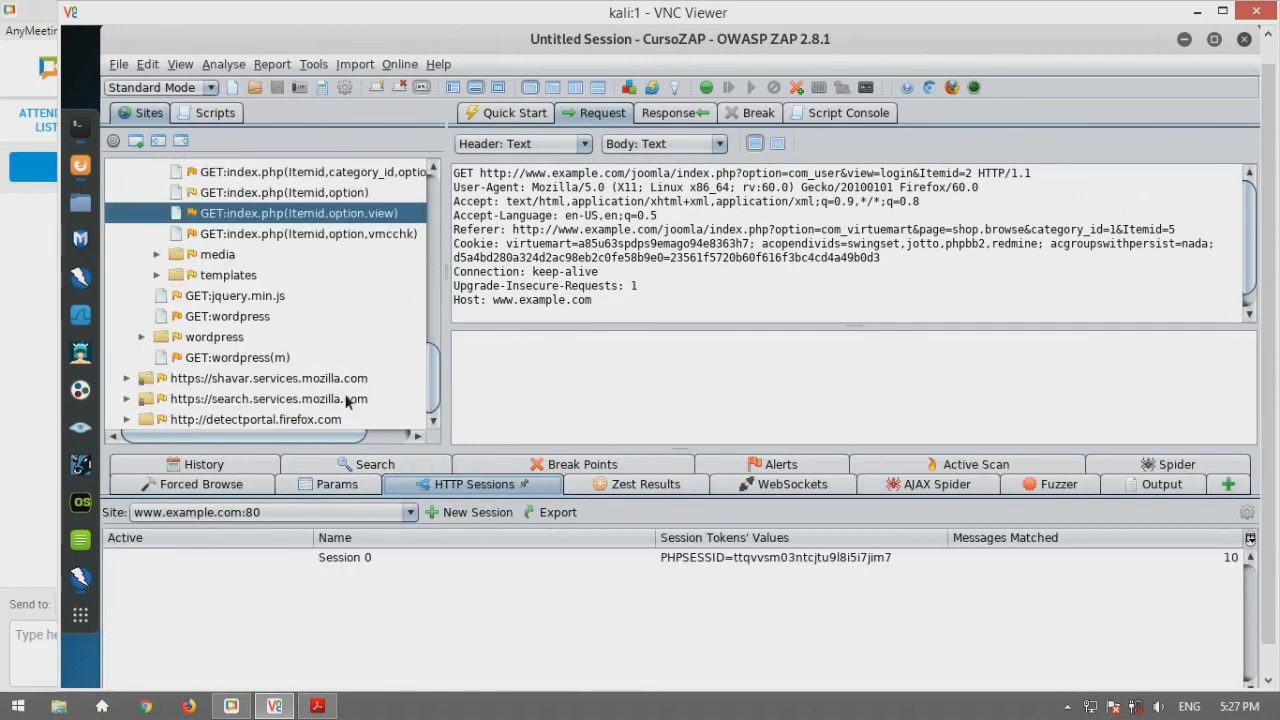
pyautogui.click(201, 484)
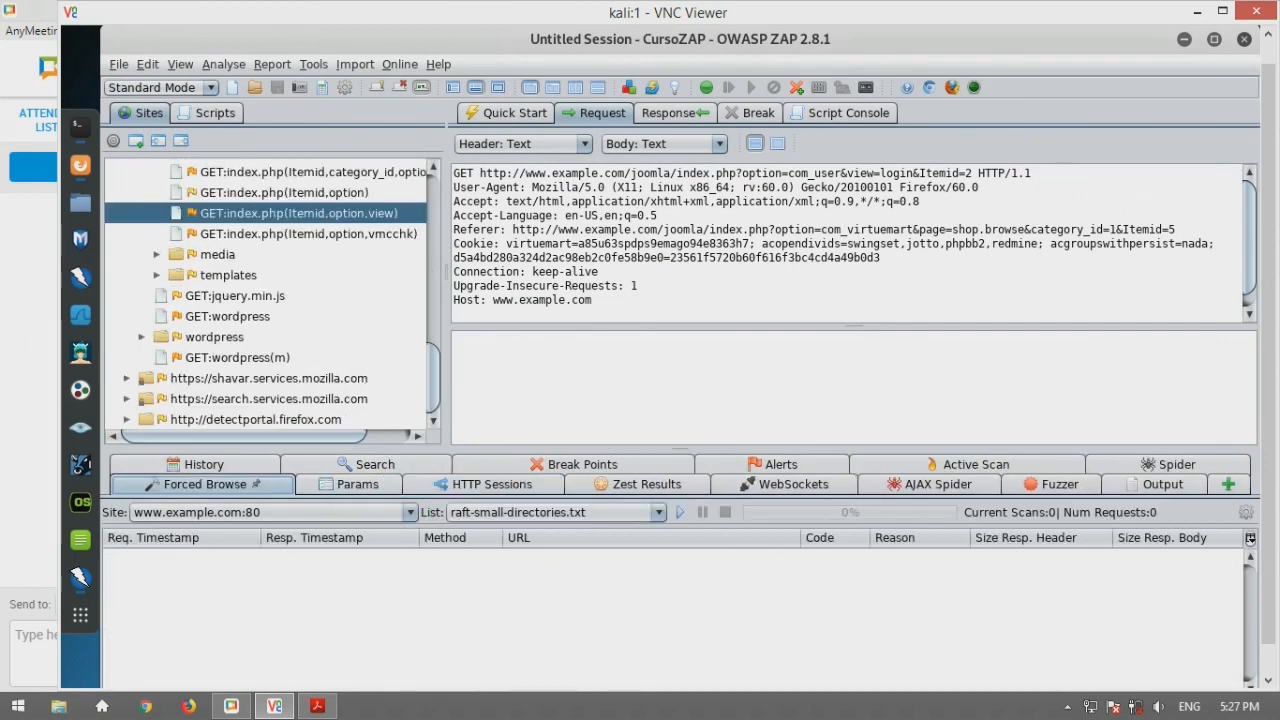
pyautogui.click(533, 486)
pyautogui.click(343, 557)
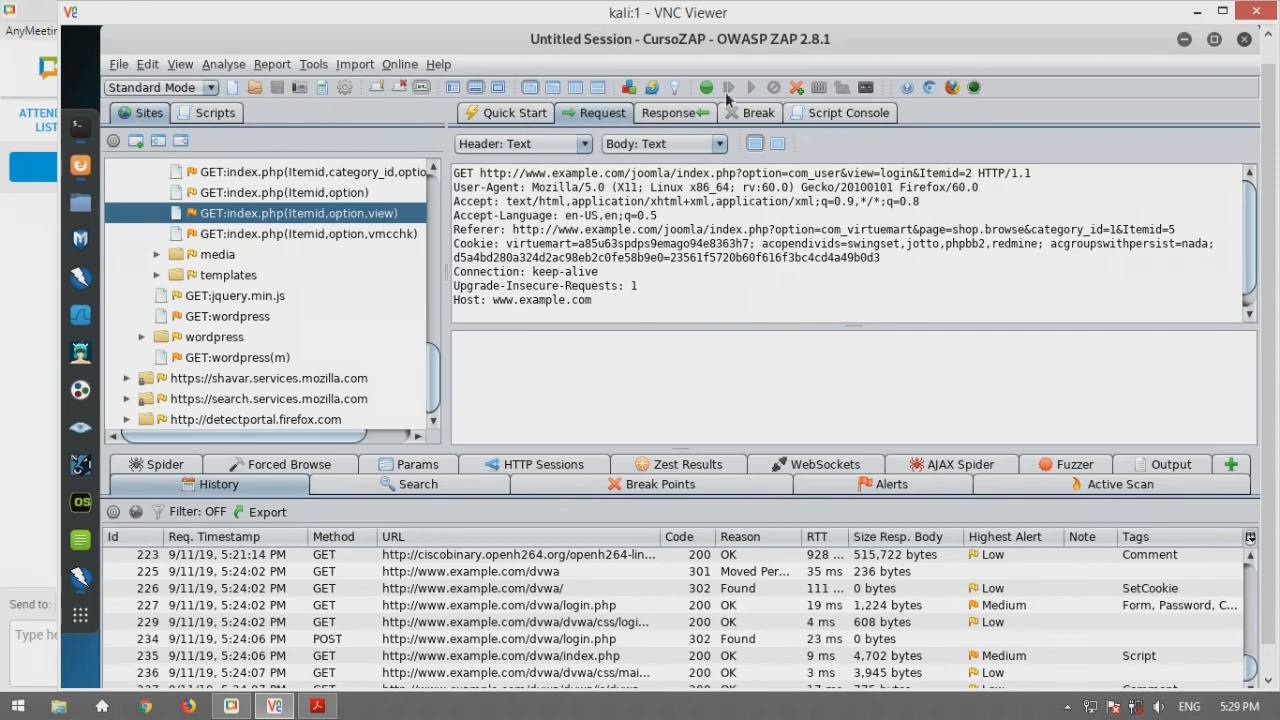
# Turn on ZAP's break on all requests and responses, then return to DVWA in Firefox
pyautogui.click(81, 166)
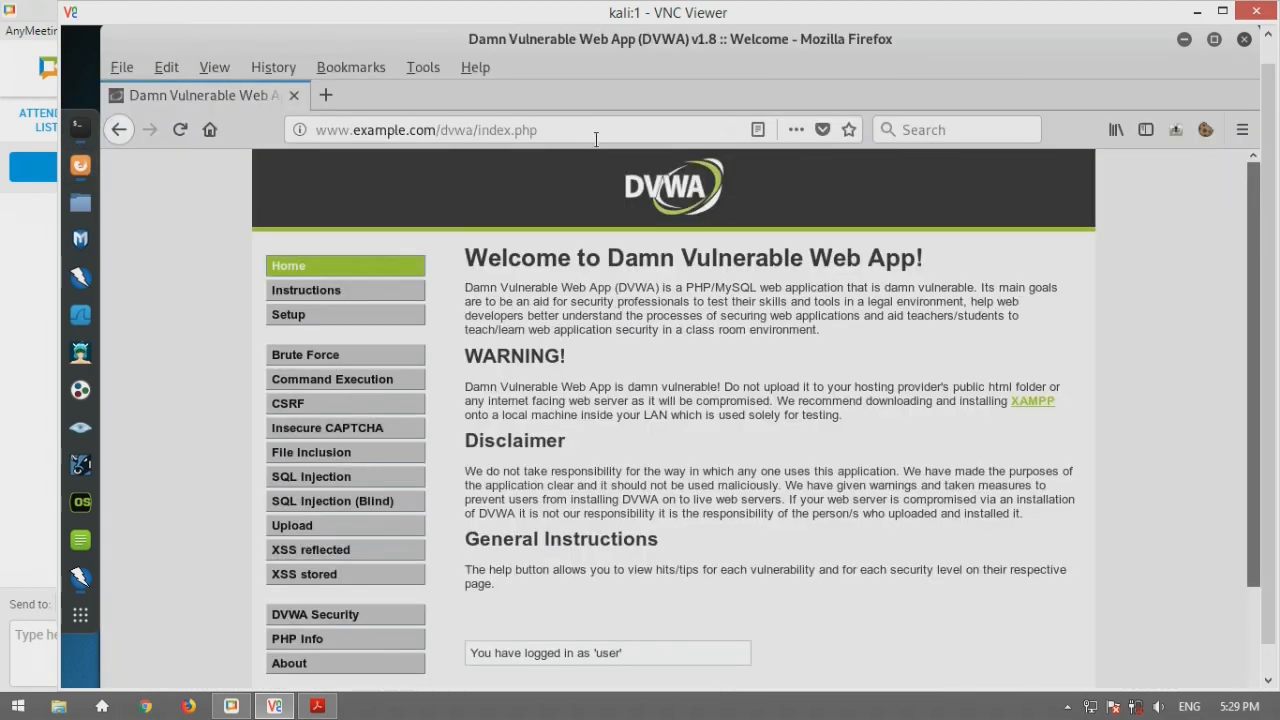
pyautogui.click(81, 578)
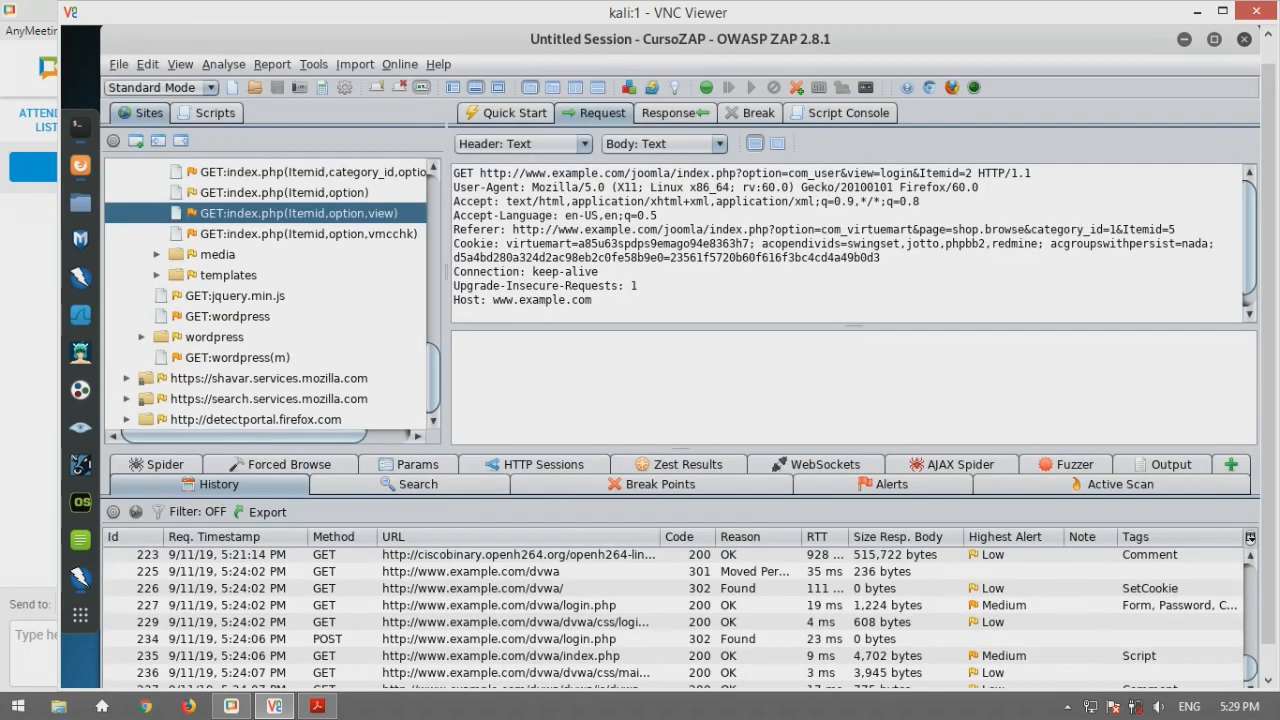
pyautogui.click(707, 88)
pyautogui.click(712, 92)
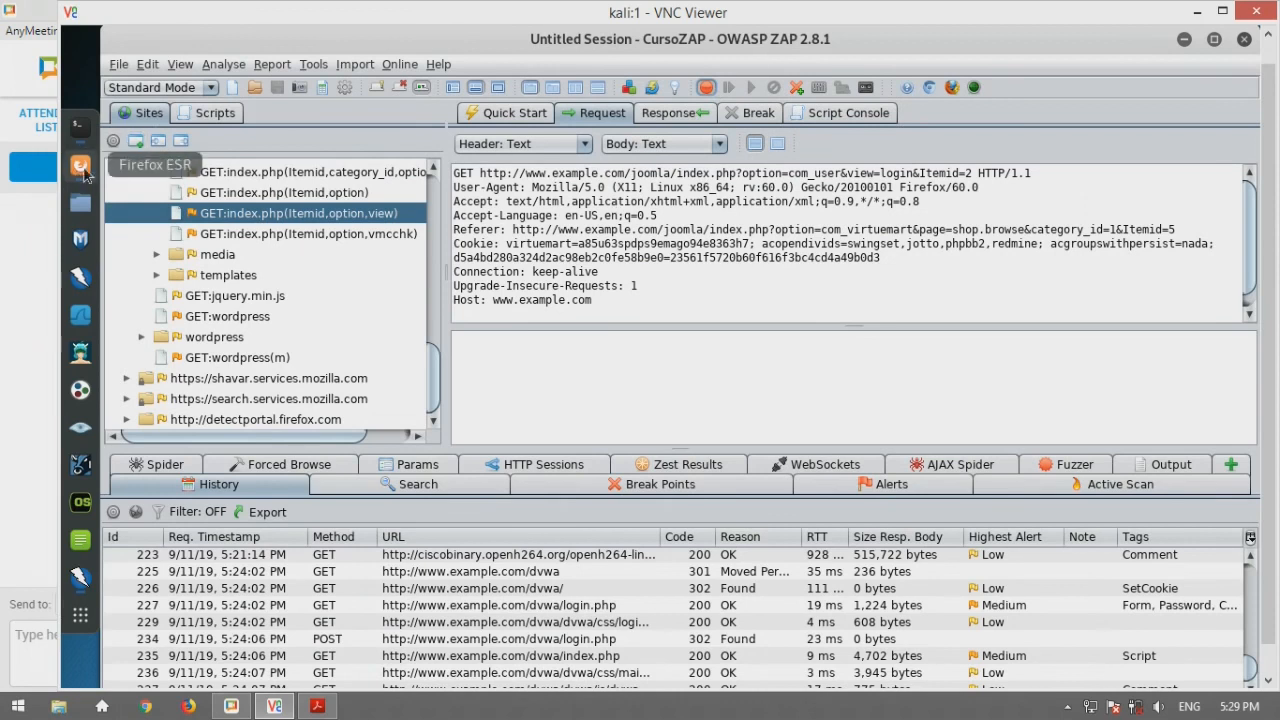
pyautogui.click(81, 168)
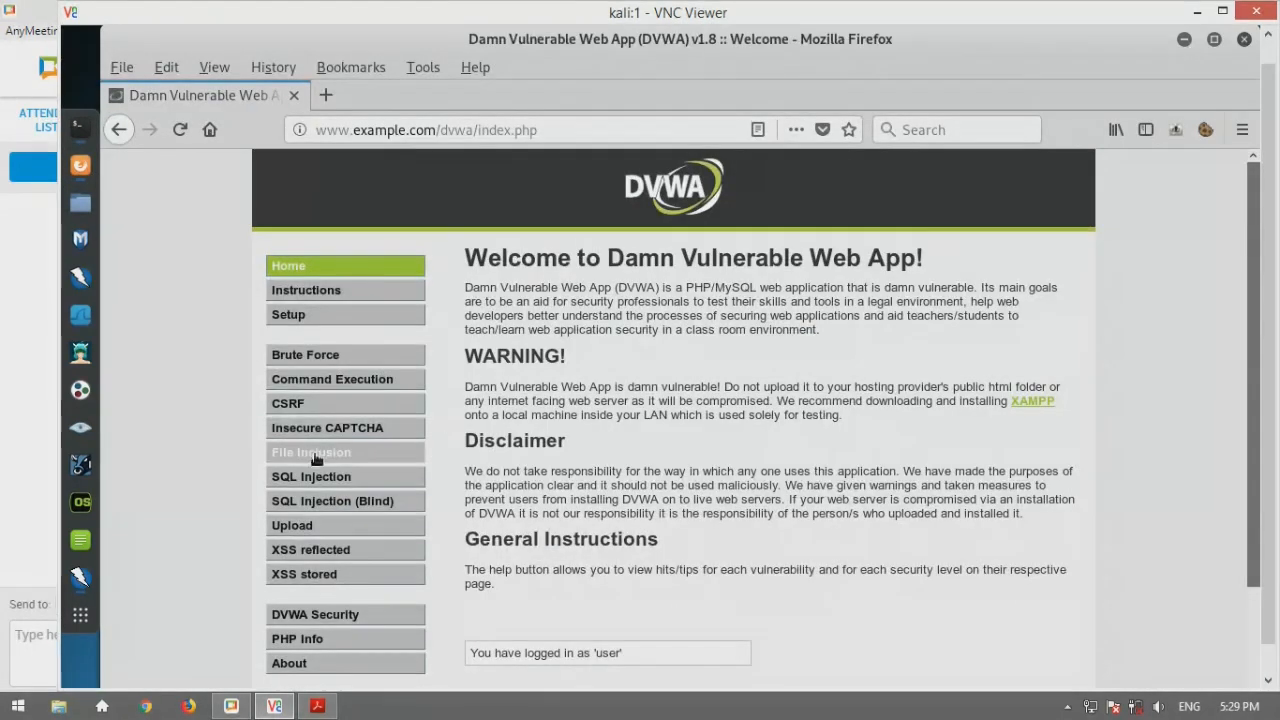
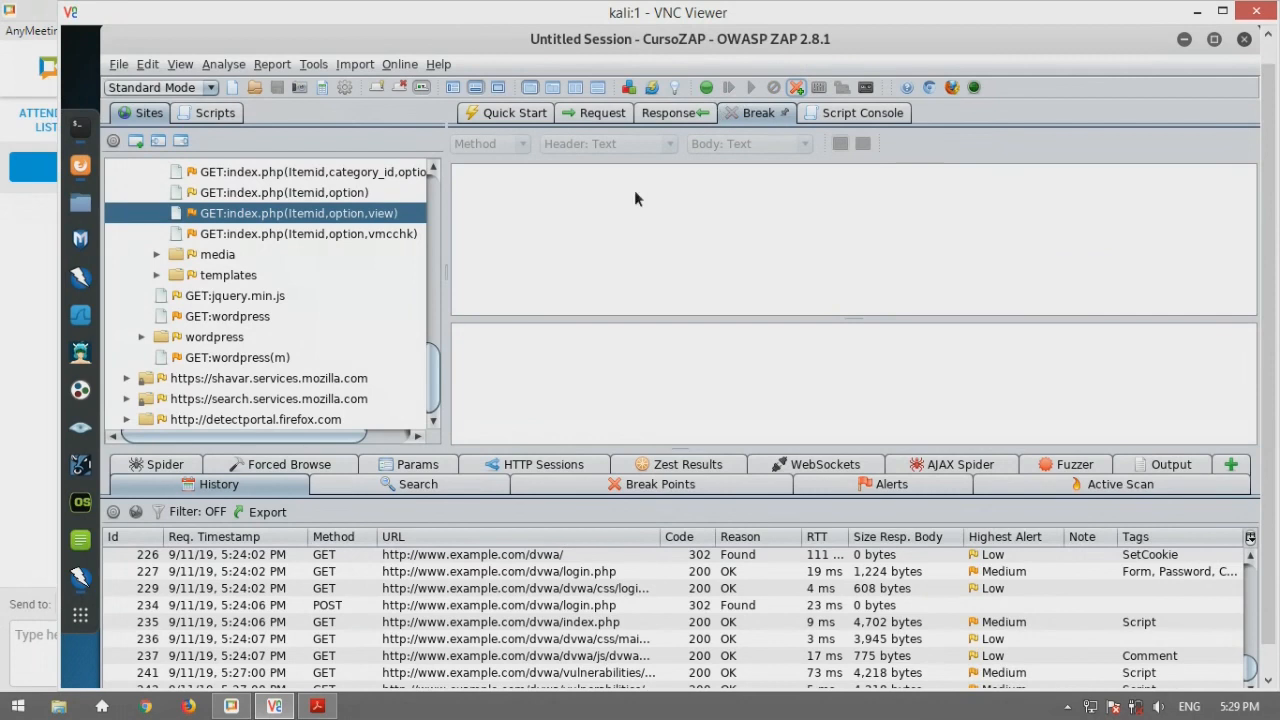
# Show the HTTP 200 OK response headers and HTML body for the Joomla index.php request
pyautogui.click(668, 114)
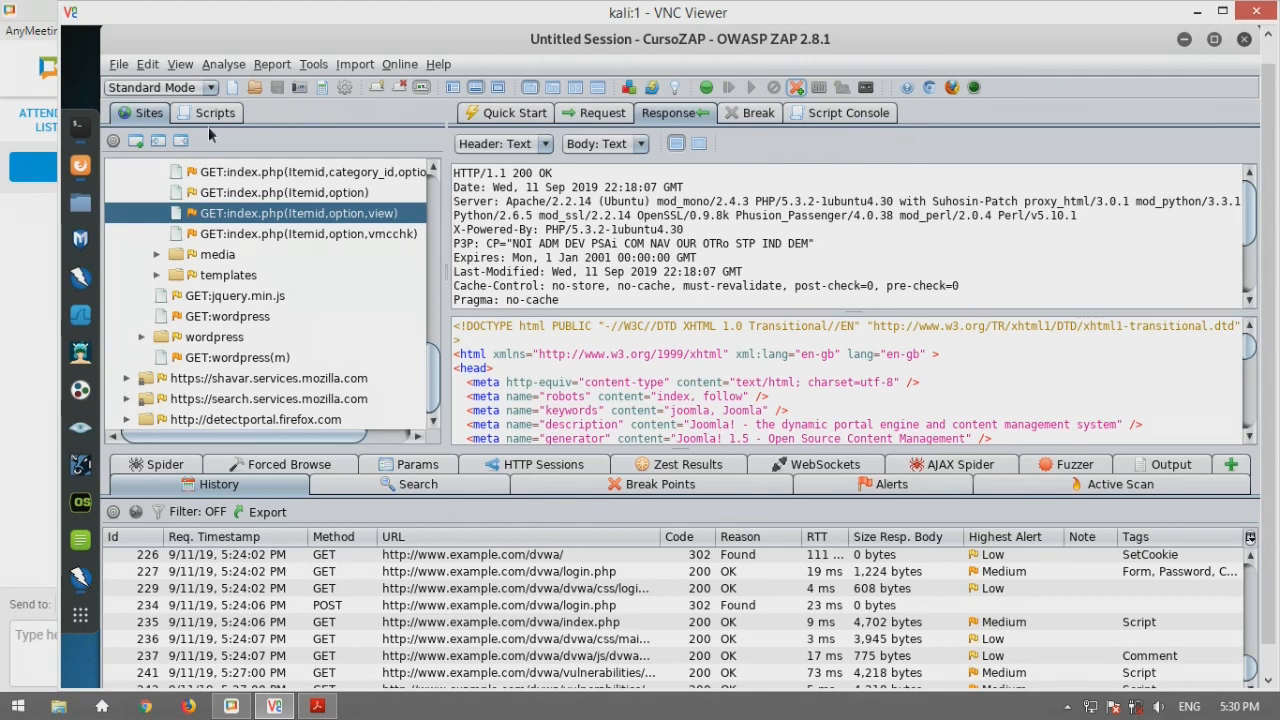
# Display the Safe, Protected, Standard and ATTACK operating mode list from the toolbar
pyautogui.click(212, 89)
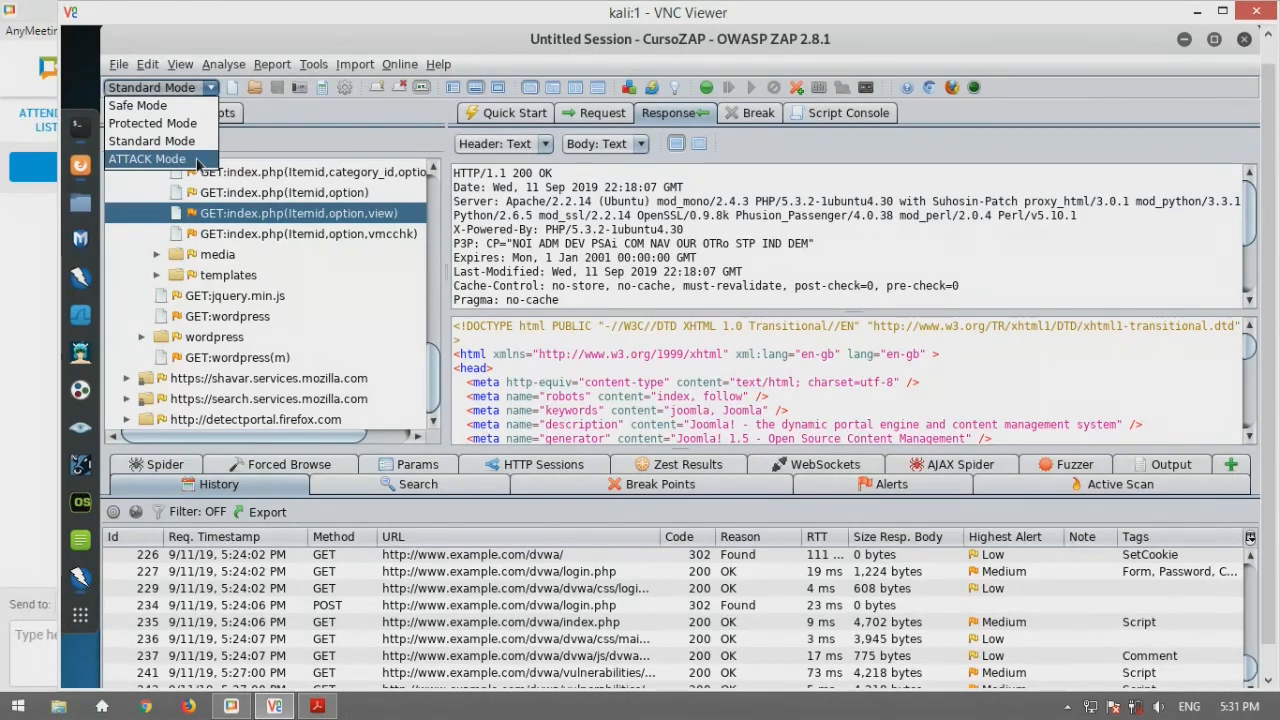
# Dismiss the mode list, reopen it briefly, and close it again keeping Standard Mode
pyautogui.click(225, 220)
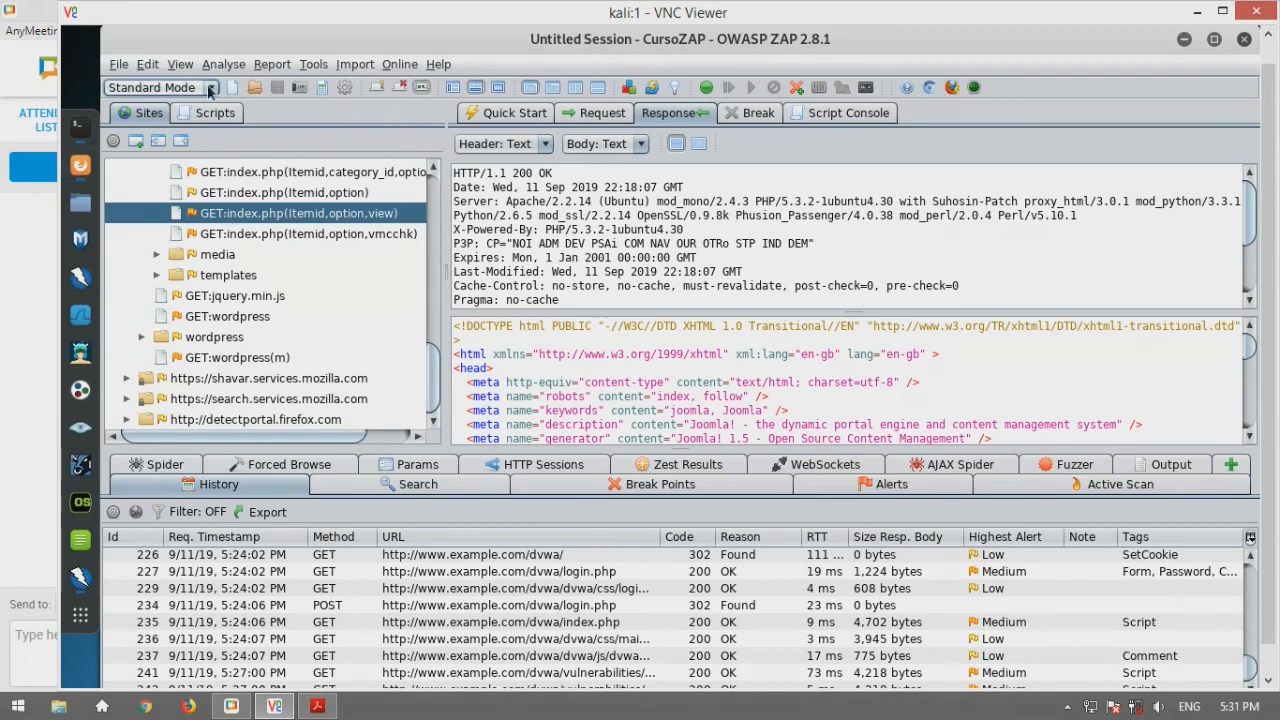
pyautogui.click(160, 87)
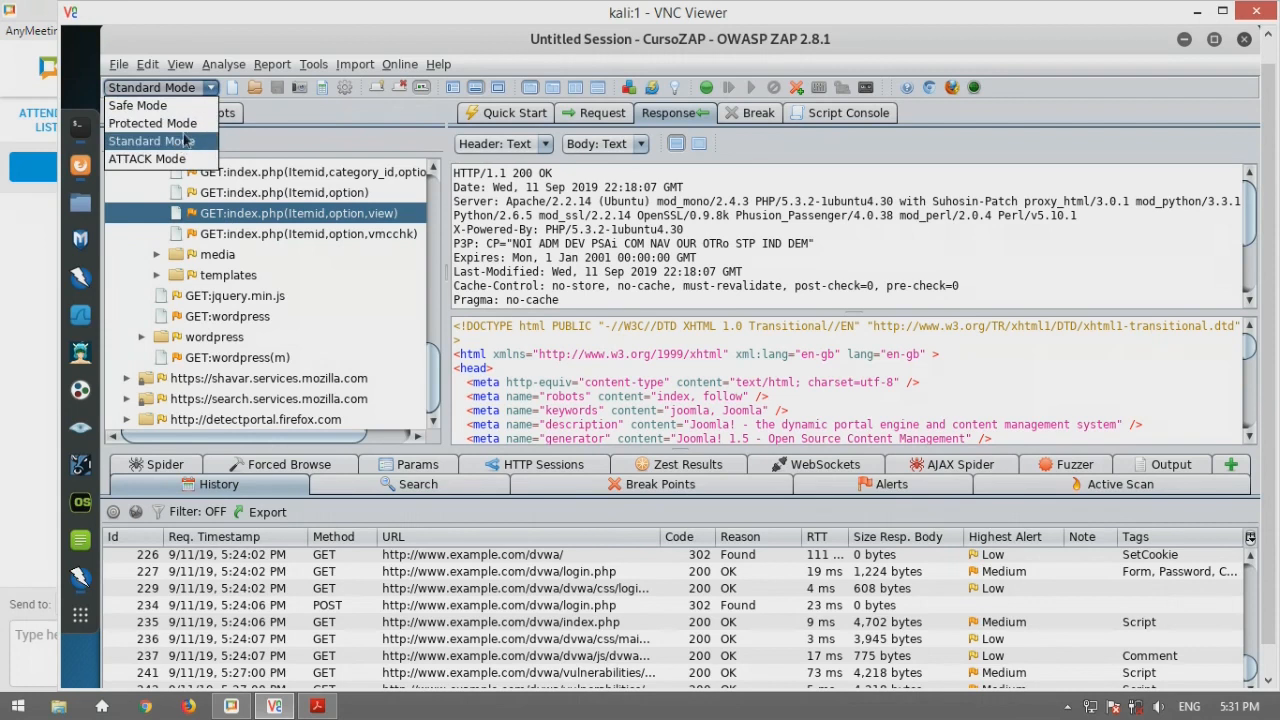
pyautogui.click(430, 375)
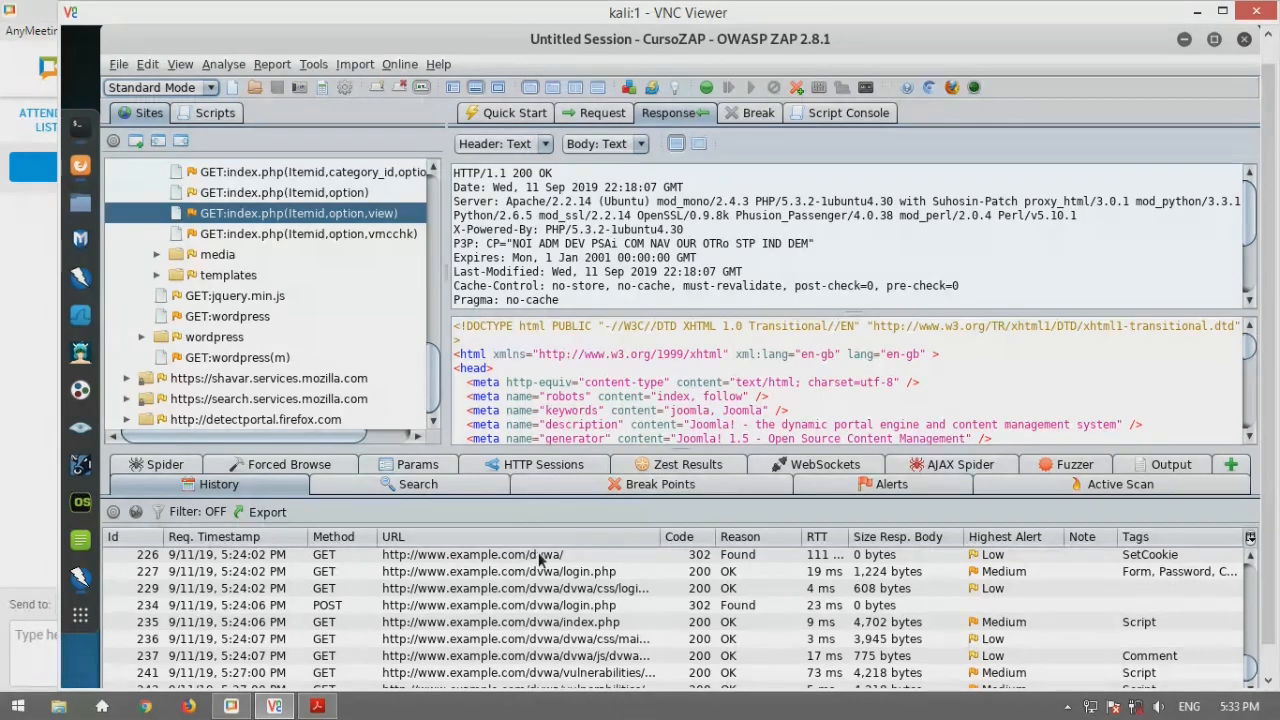
# Start a note on history entry 229 and cancel it, then select entry 234's POST login.php 302 response
pyautogui.rightClick(540, 588)
pyautogui.moveTo(572, 587)
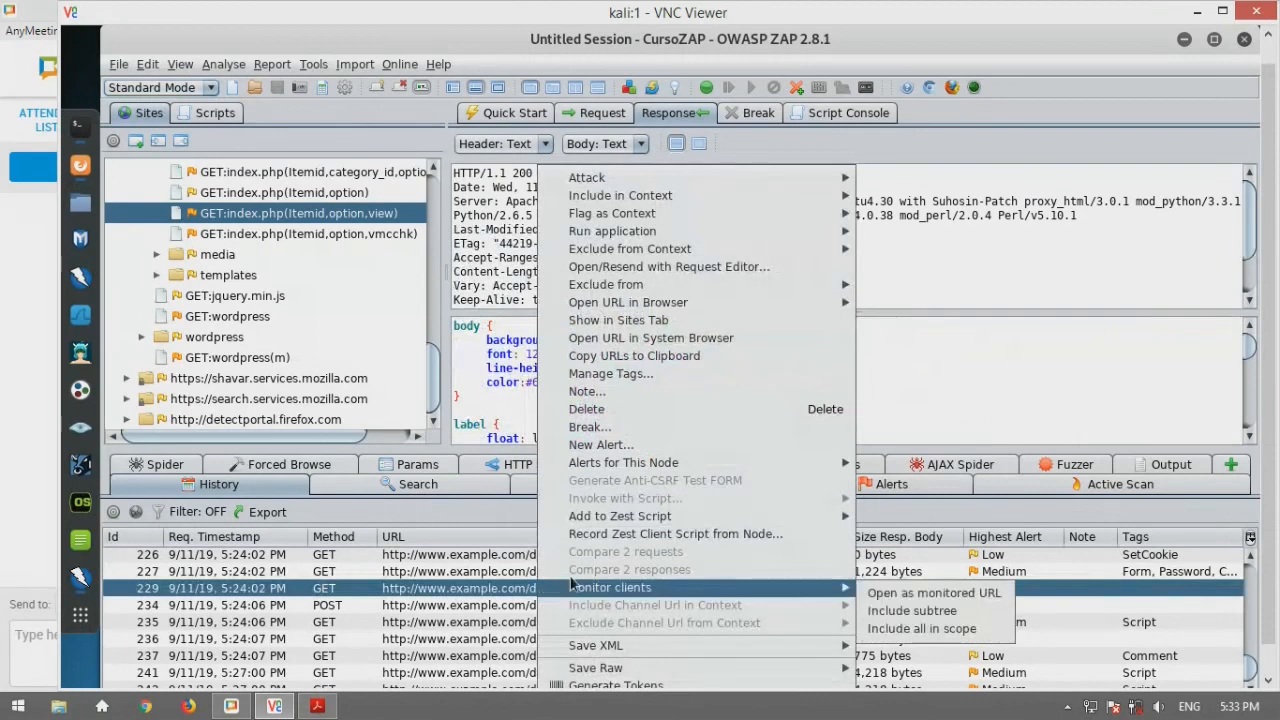
pyautogui.click(629, 400)
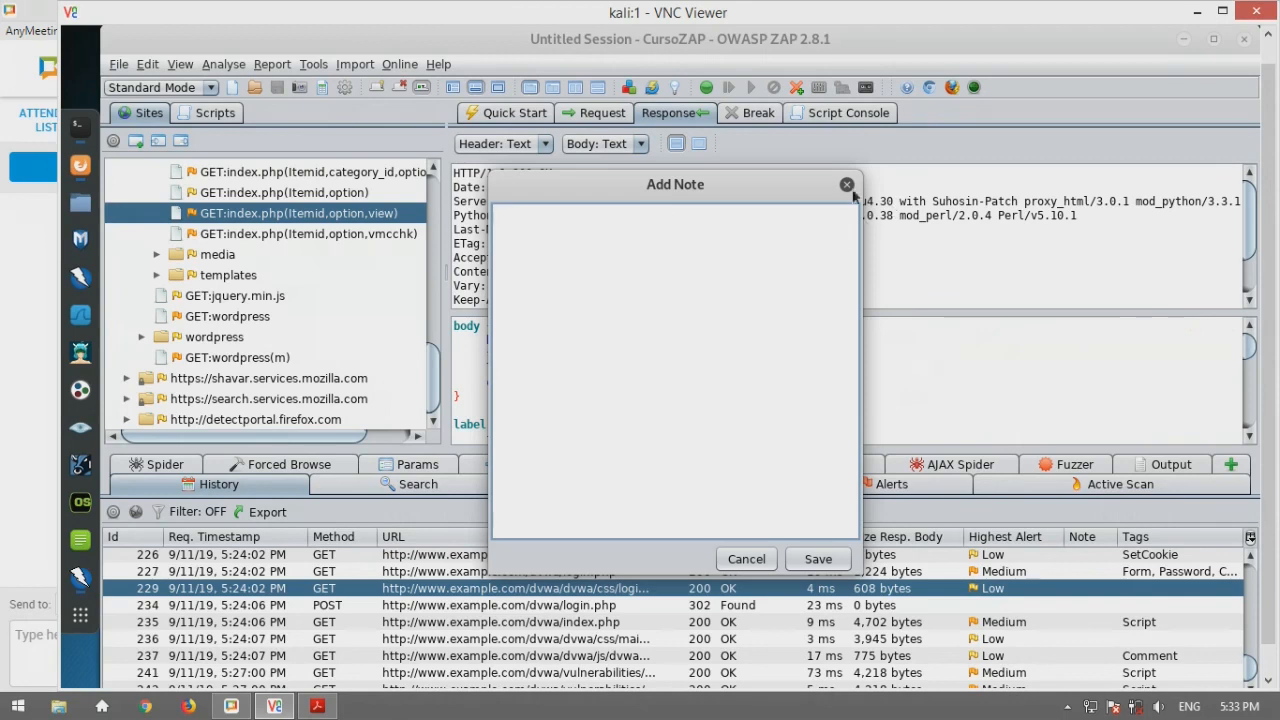
pyautogui.click(847, 186)
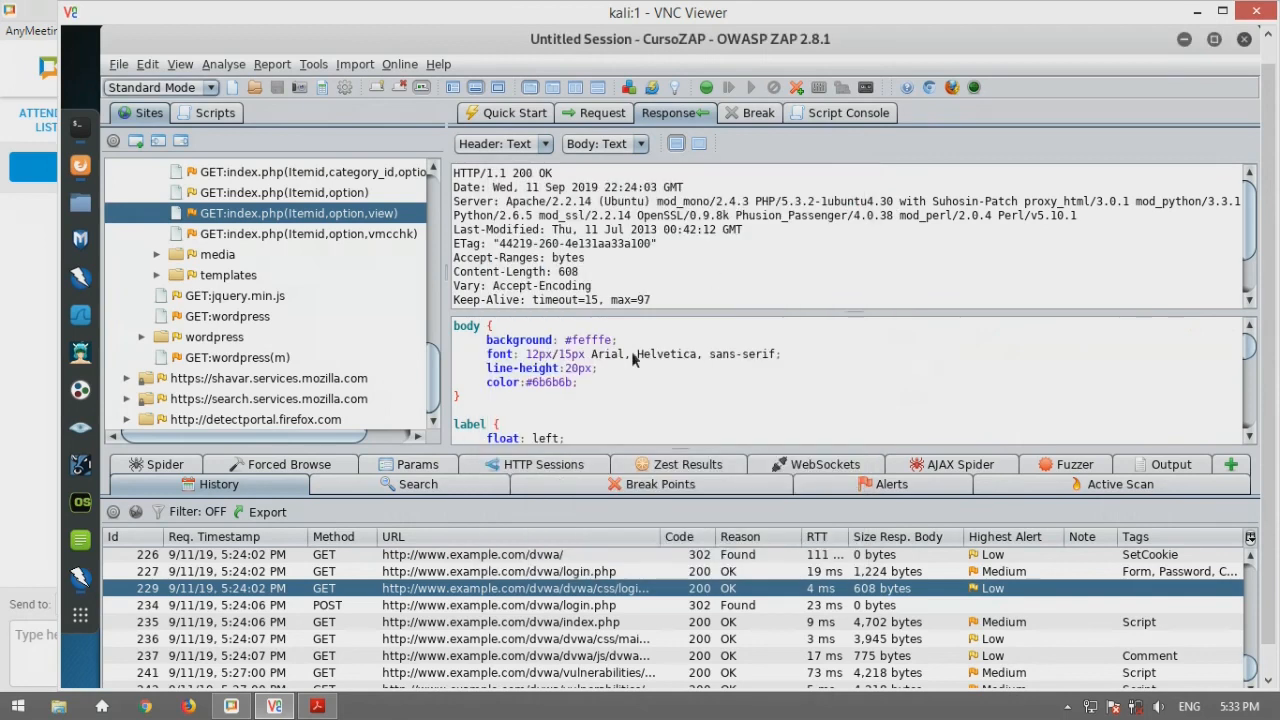
pyautogui.click(255, 622)
pyautogui.press('Up')
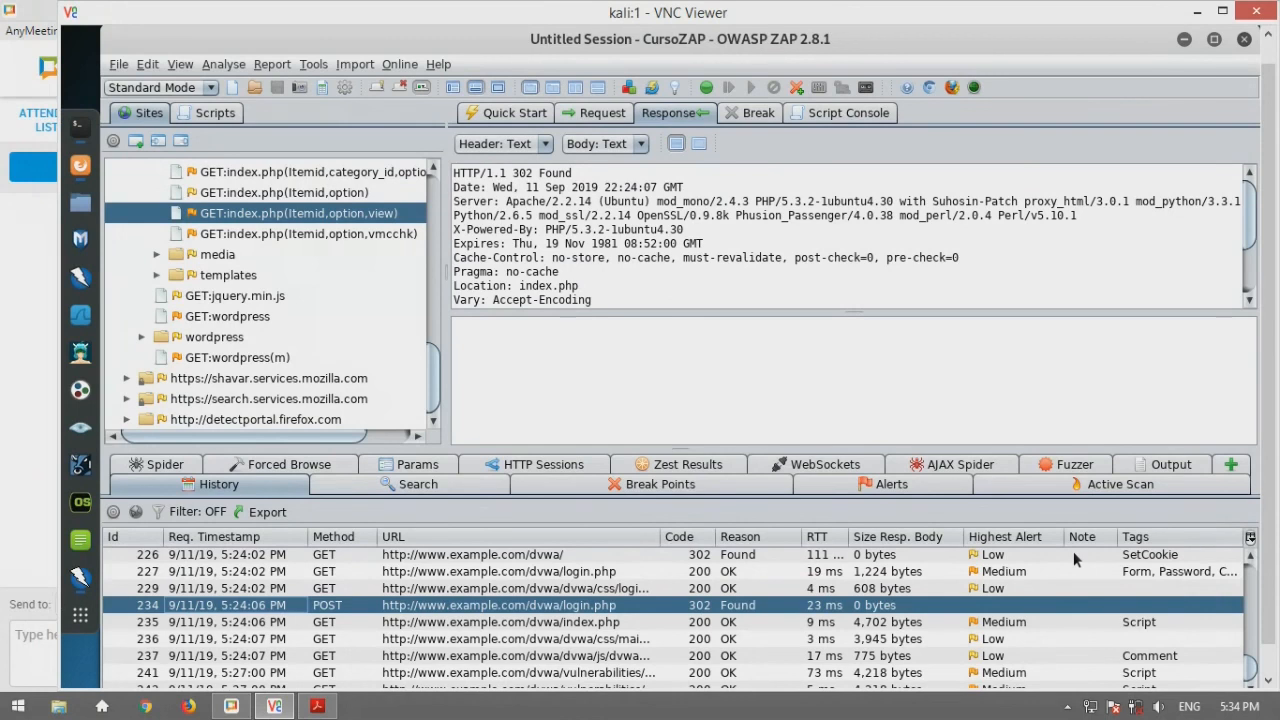
pyautogui.click(313, 64)
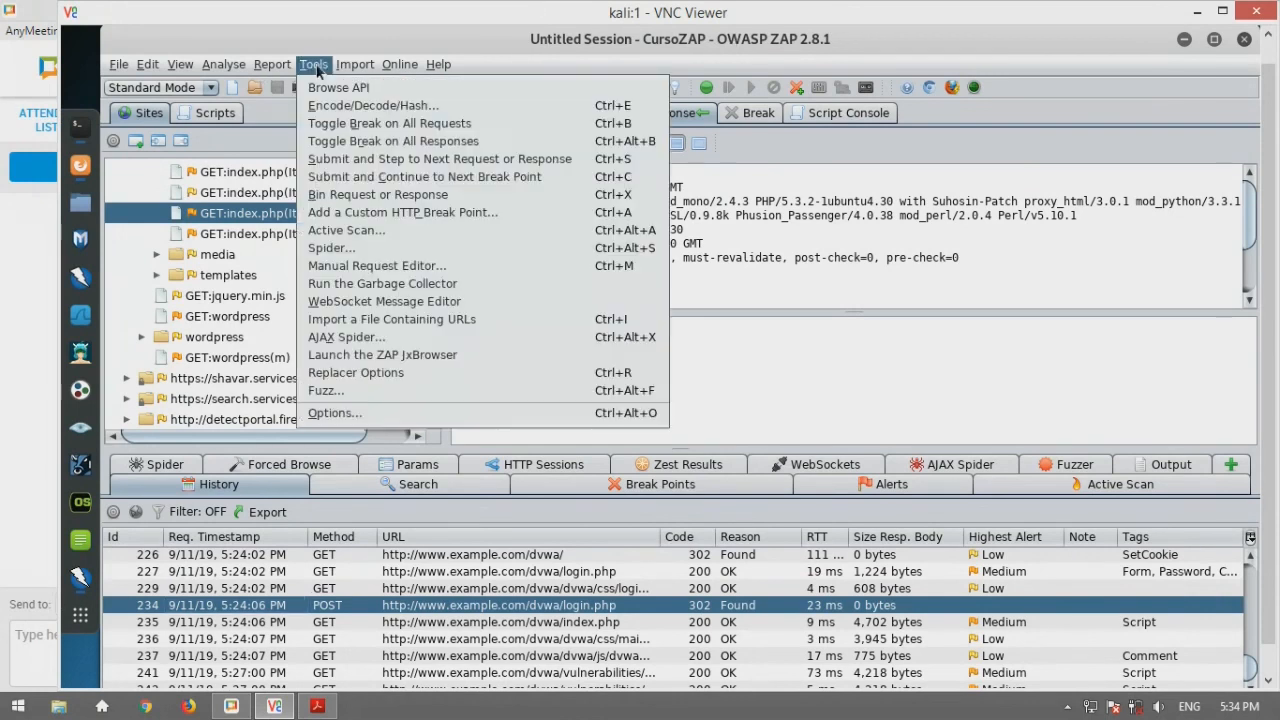
pyautogui.click(405, 414)
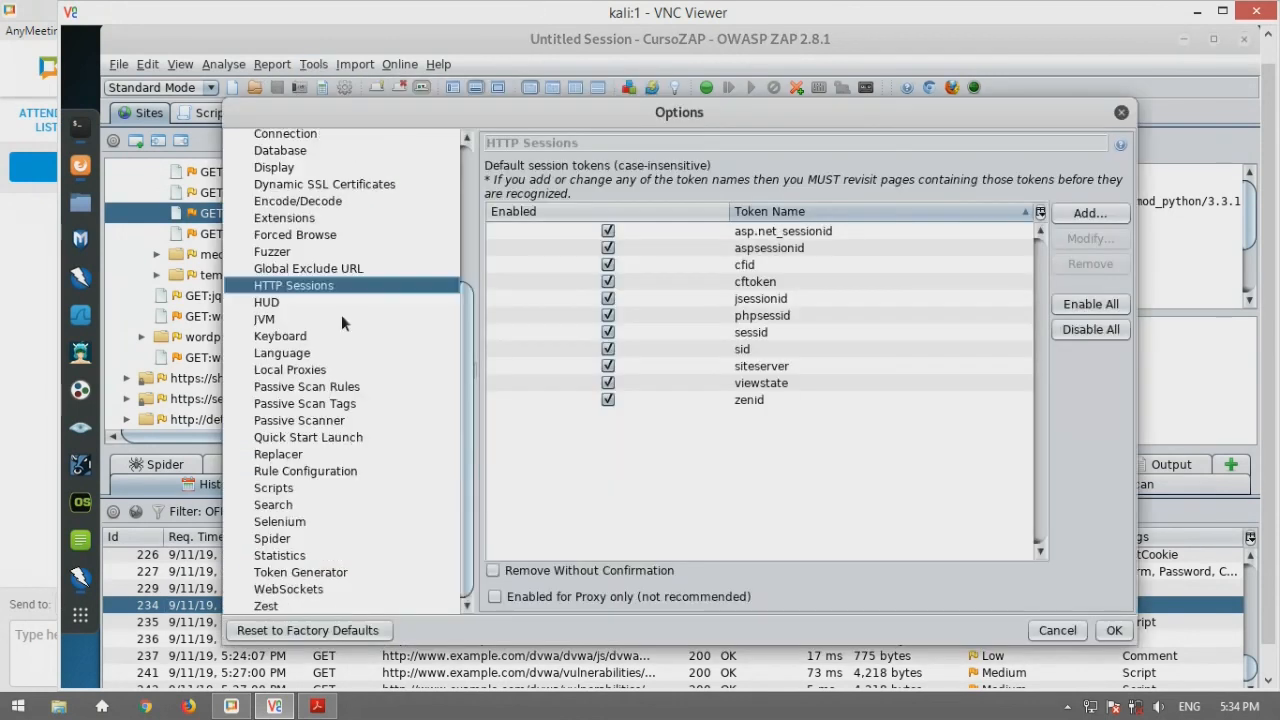
pyautogui.click(333, 390)
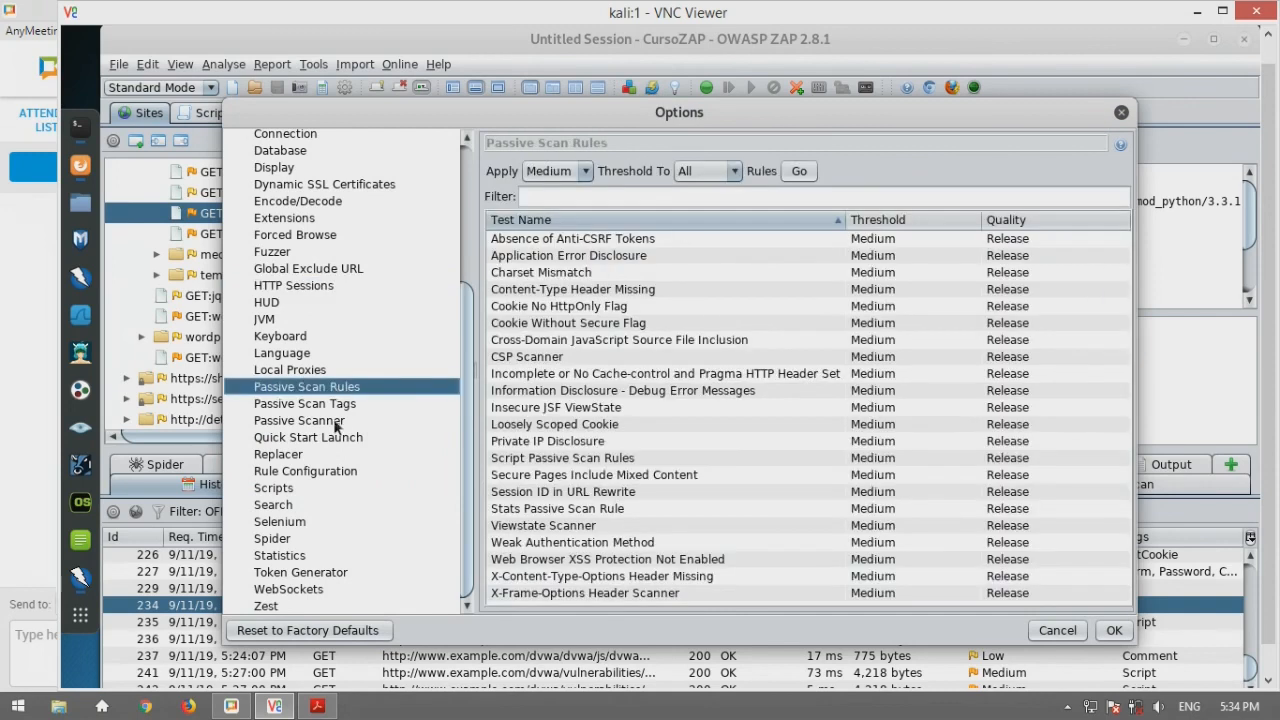
pyautogui.click(336, 422)
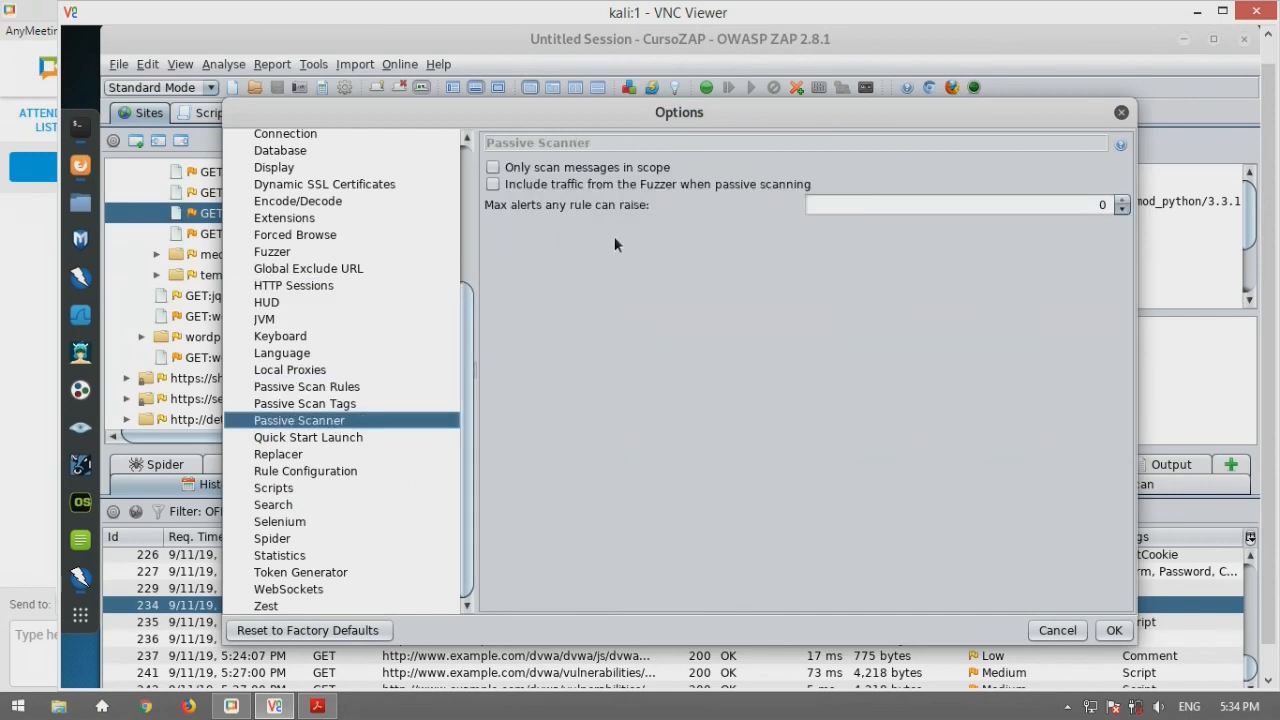
pyautogui.click(340, 388)
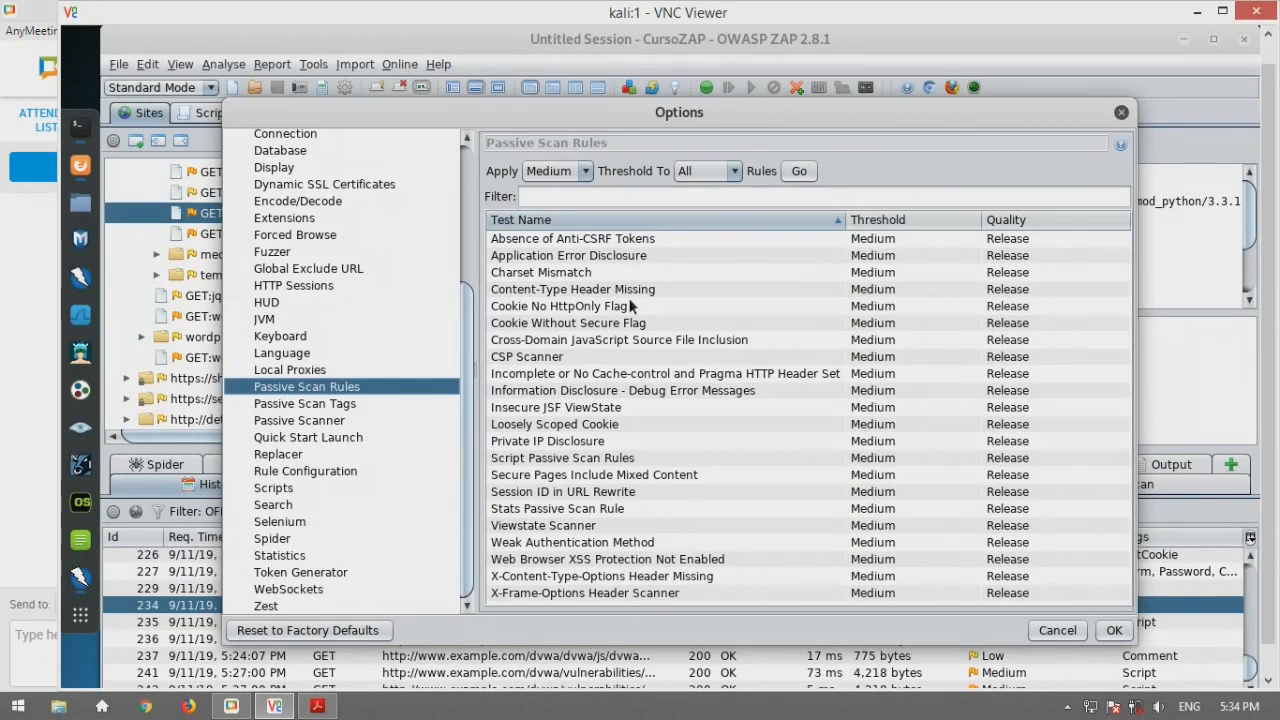
pyautogui.click(330, 407)
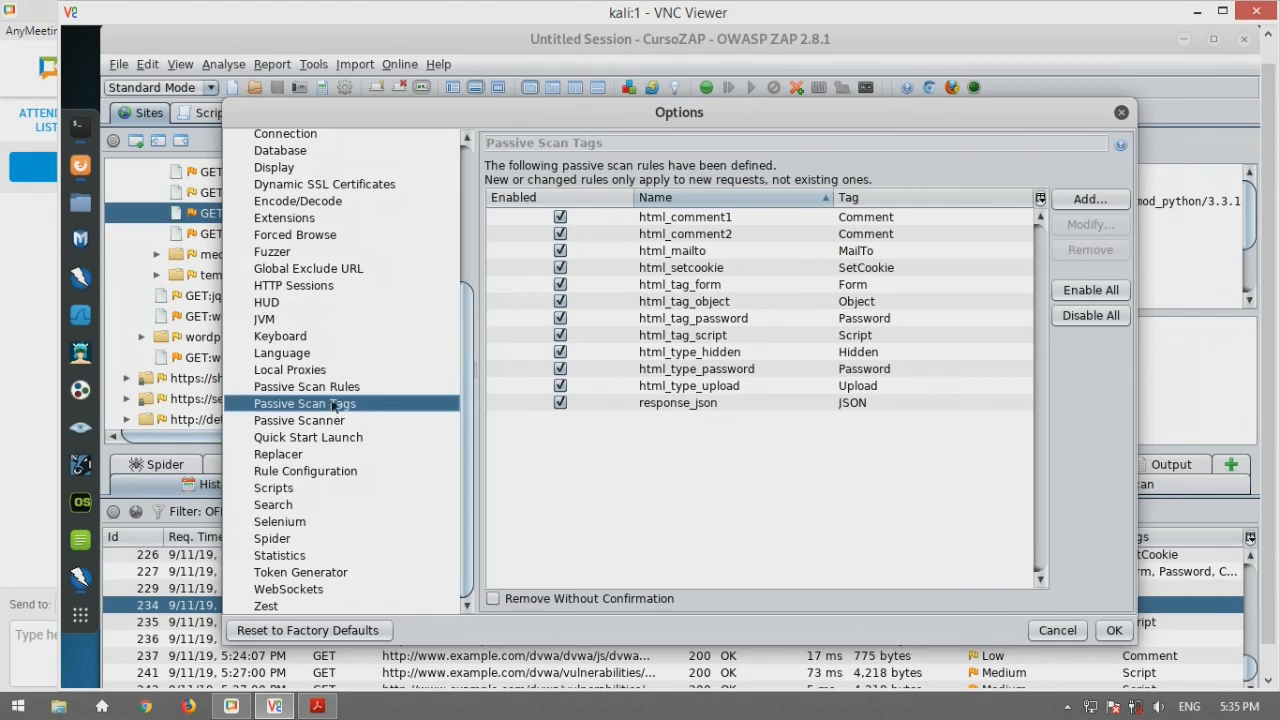
pyautogui.click(338, 389)
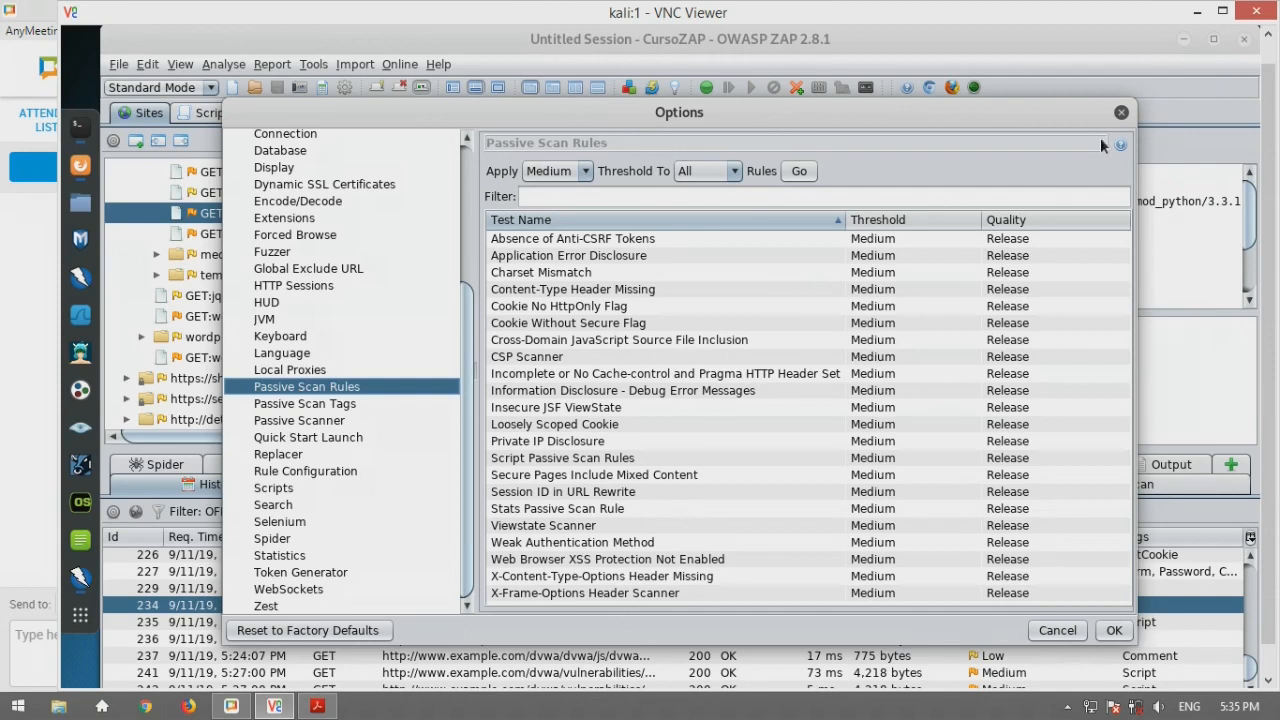
pyautogui.click(1121, 114)
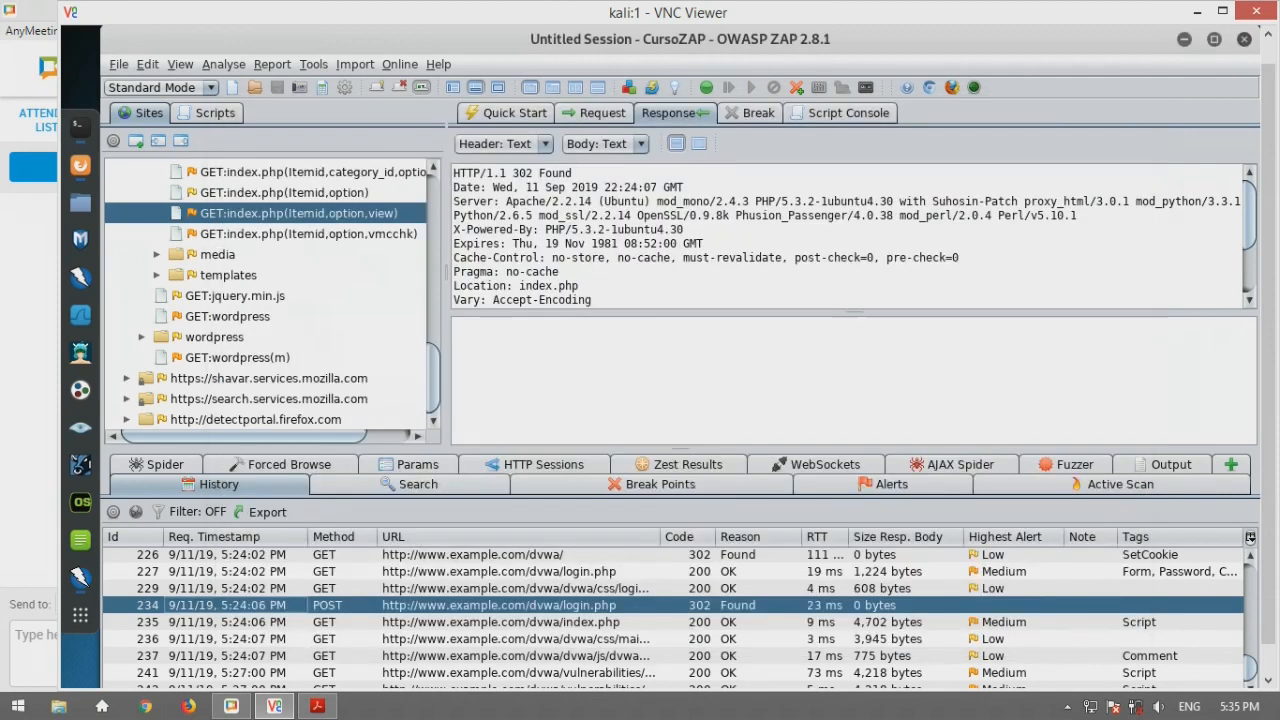
# Review the POST login.php request's username/password body, then bring up Tools > Options
pyautogui.click(605, 115)
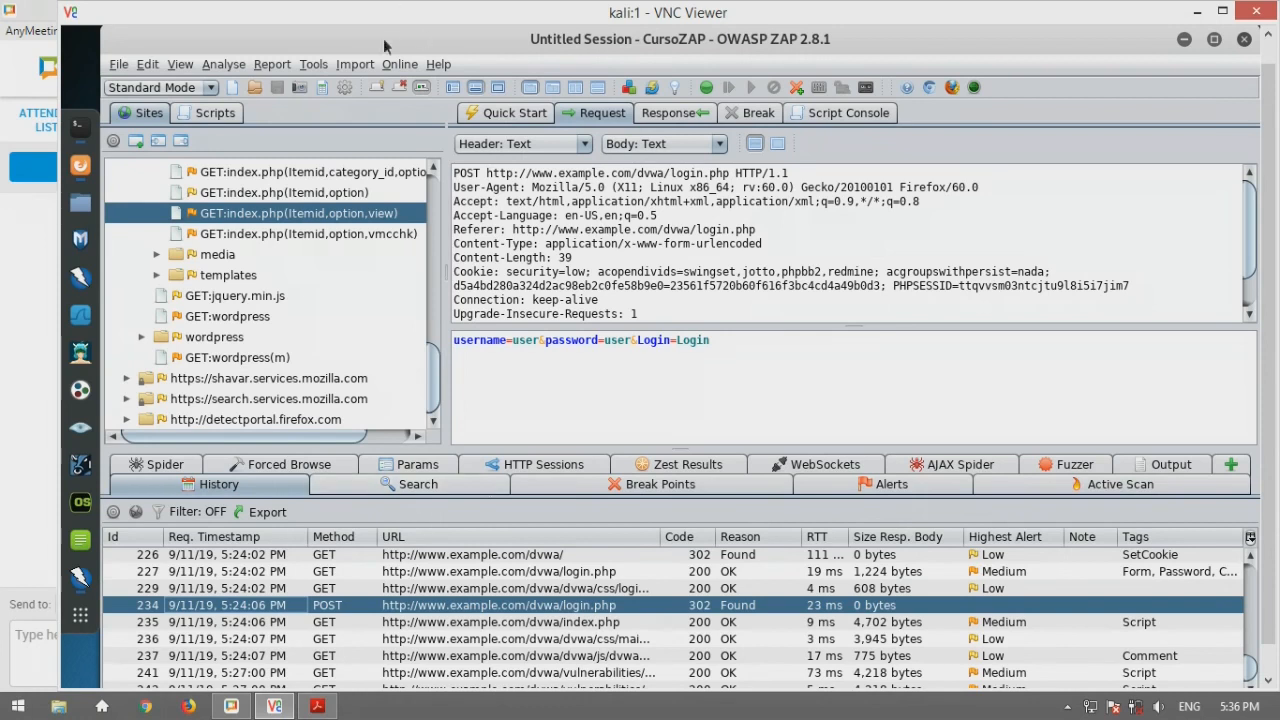
pyautogui.click(314, 63)
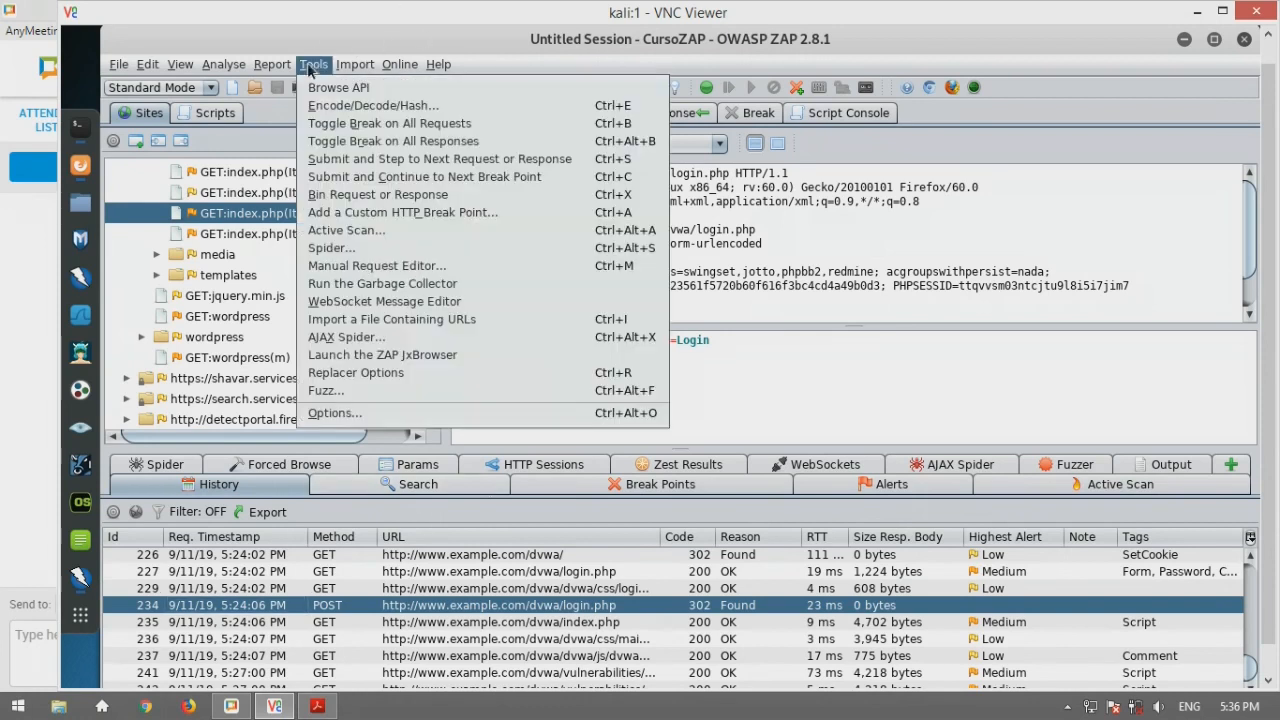
pyautogui.click(399, 410)
# Browse the Active Scan, Input Vectors, Scripts and Rule Configuration option pages without changing anything
pyautogui.scroll(4, 348, 230)
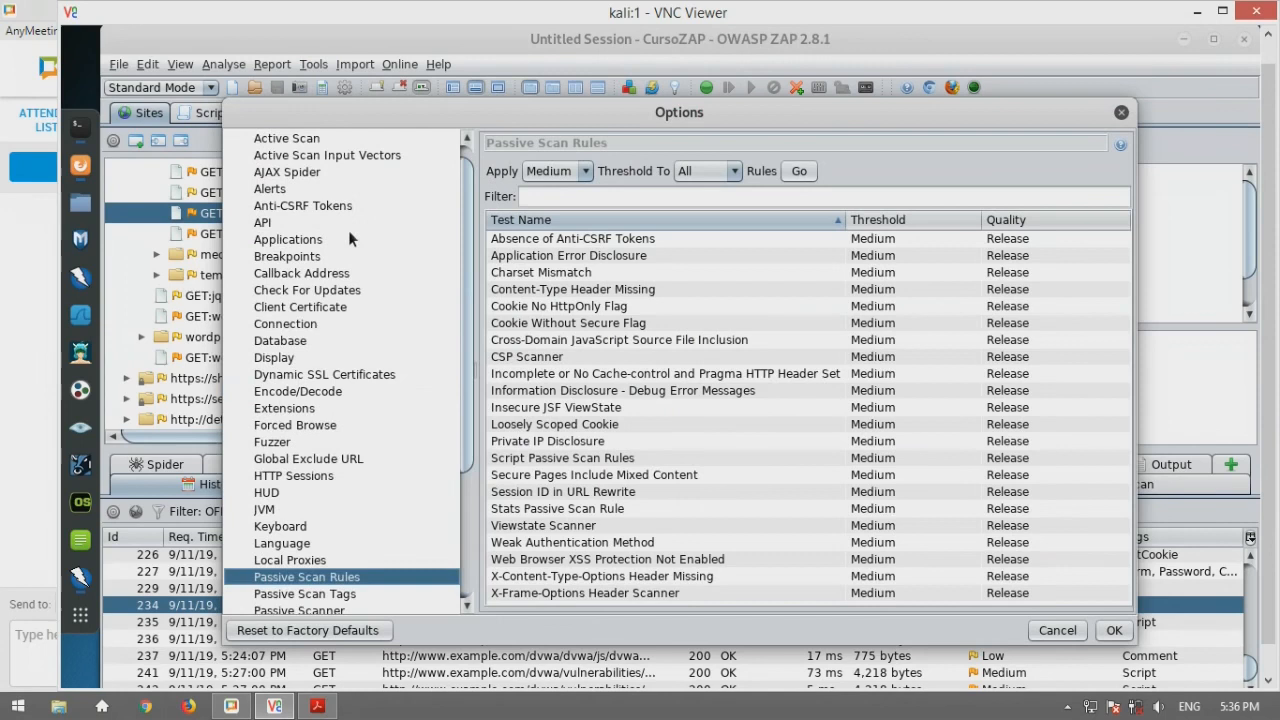
pyautogui.scroll(1, 310, 136)
pyautogui.click(290, 155)
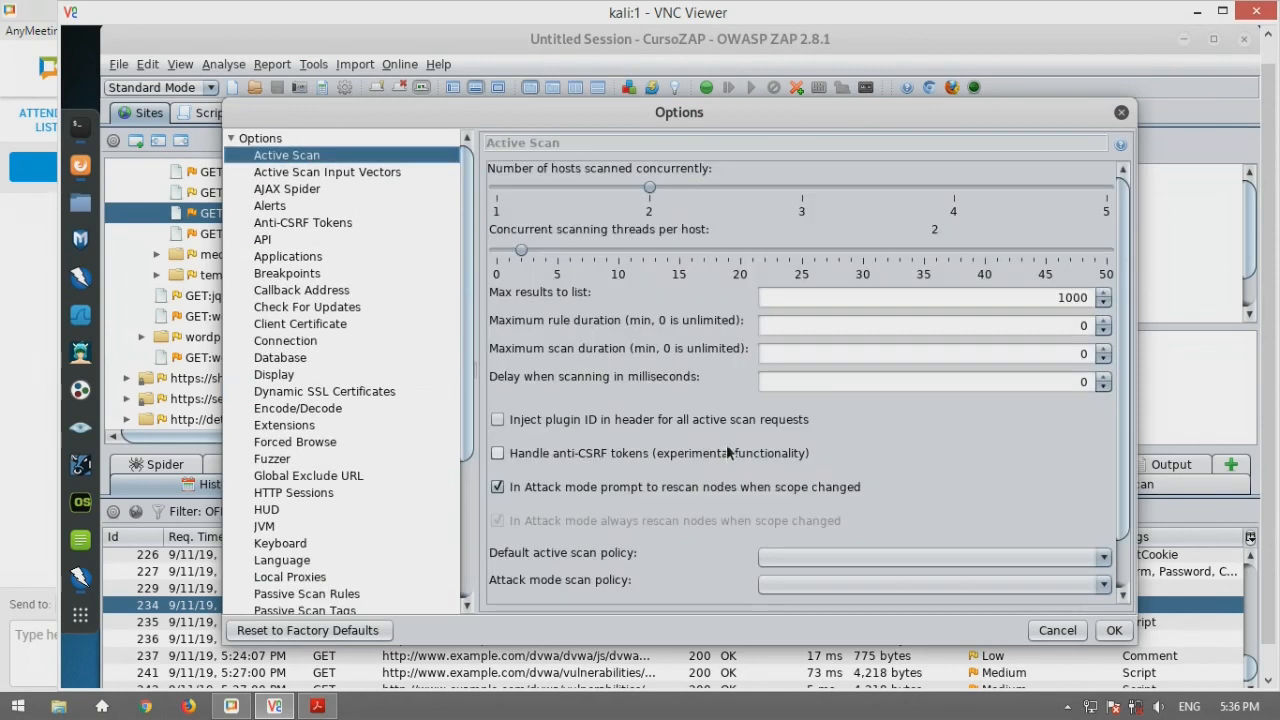
pyautogui.click(377, 174)
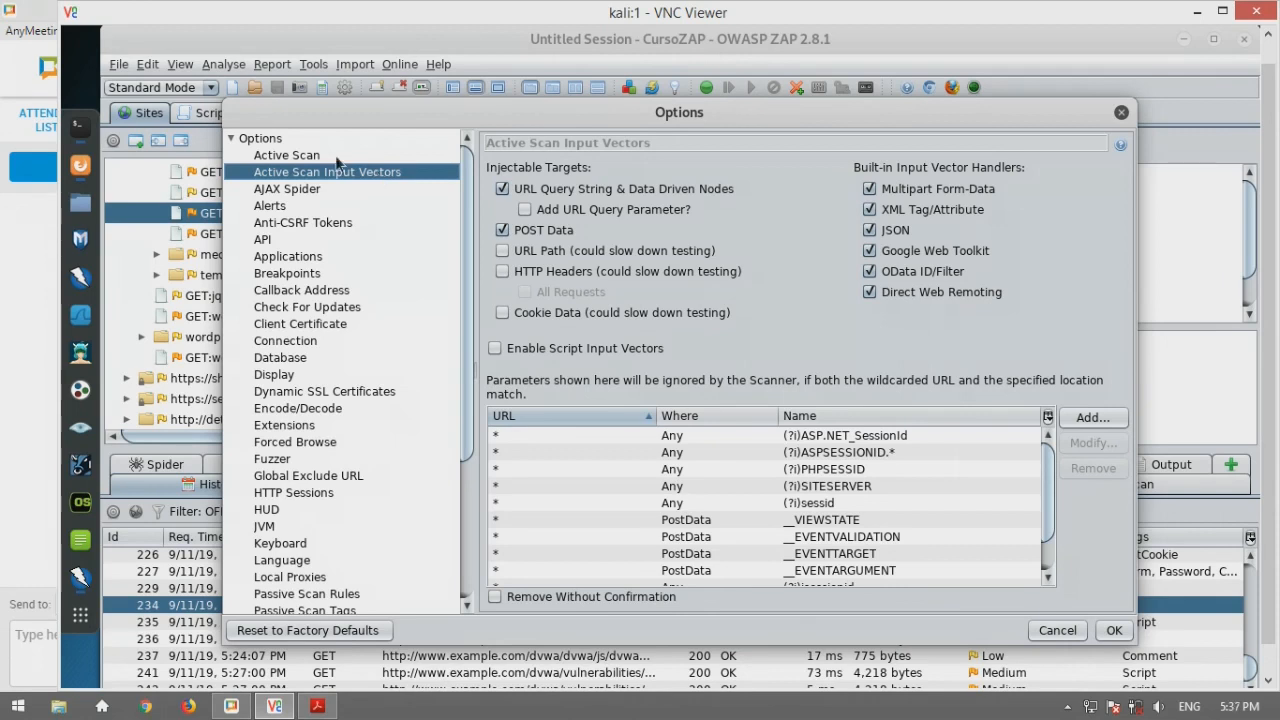
pyautogui.click(340, 160)
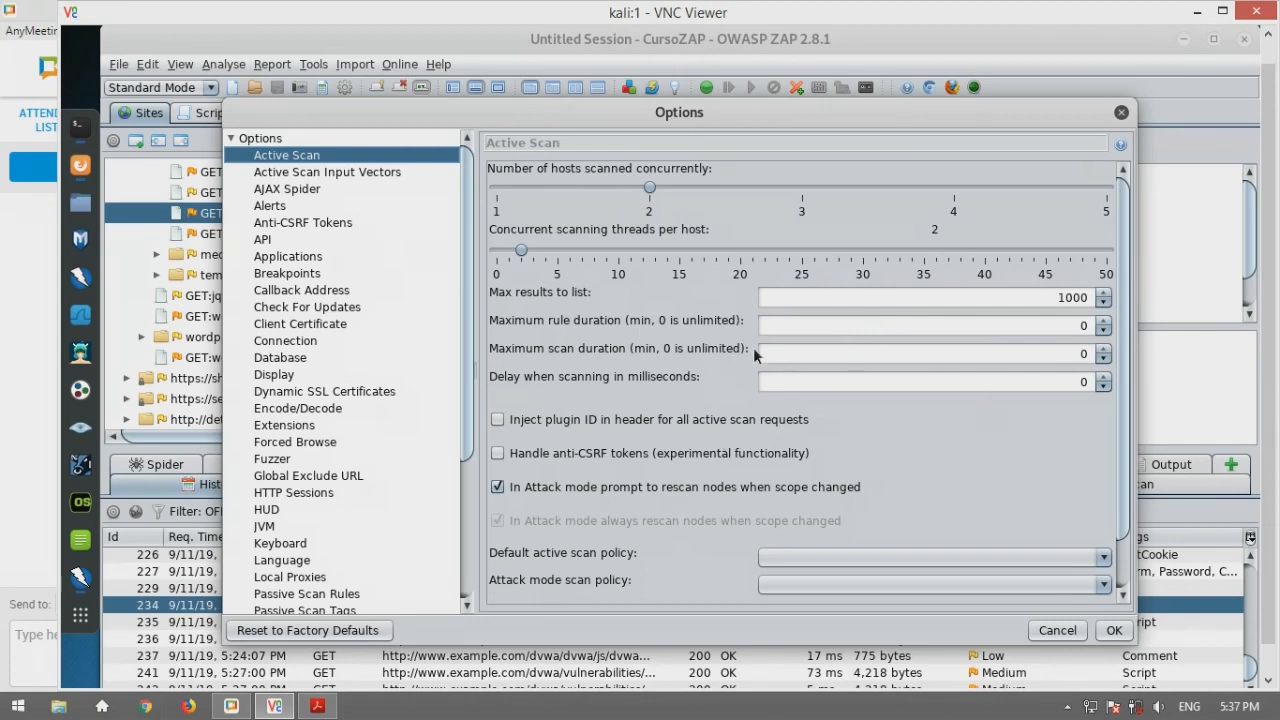
pyautogui.scroll(-1, 750, 346)
pyautogui.scroll(-5, 354, 356)
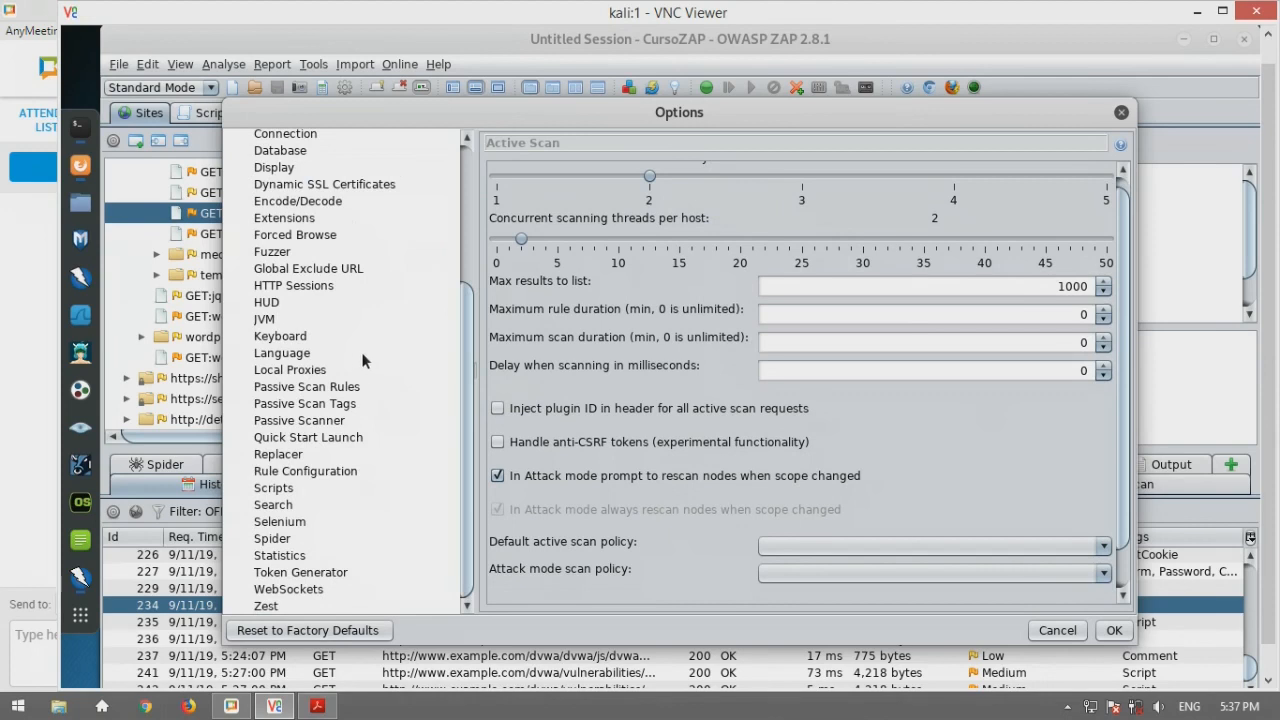
pyautogui.click(337, 487)
pyautogui.click(338, 472)
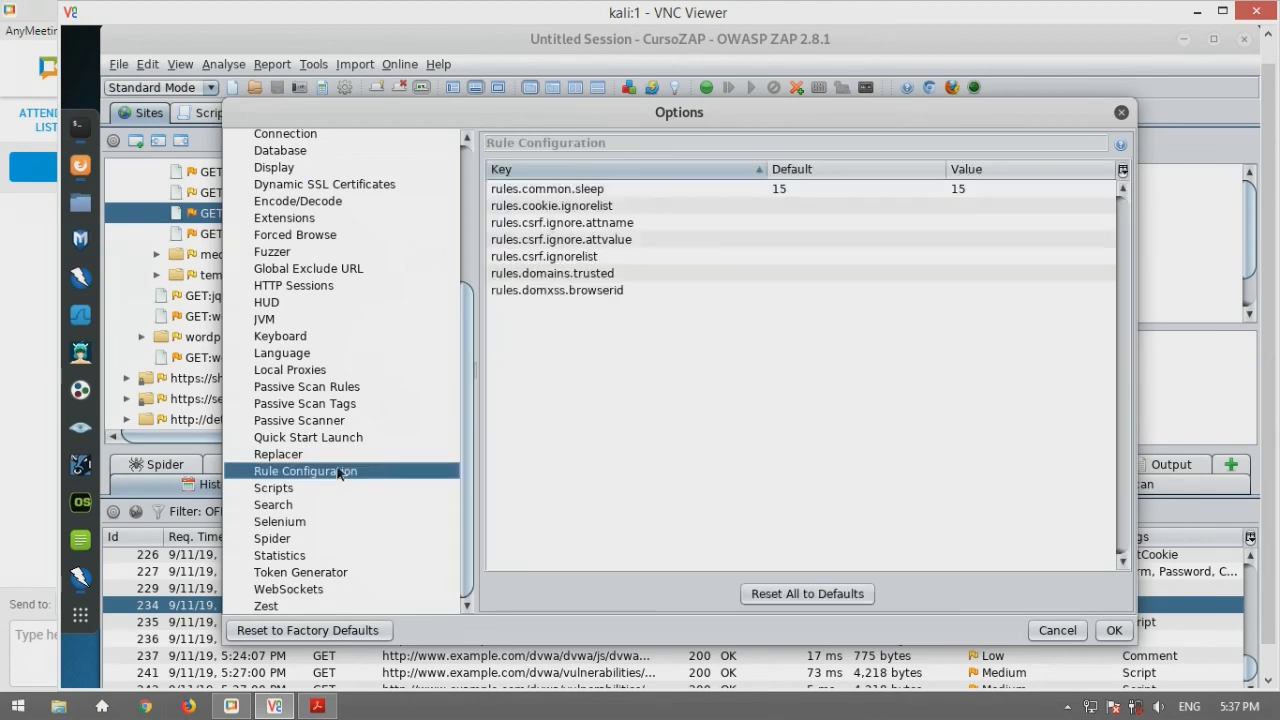
# Revisit the Rule Configuration page, then close the Options dialog
pyautogui.scroll(4, 341, 412)
pyautogui.click(341, 410)
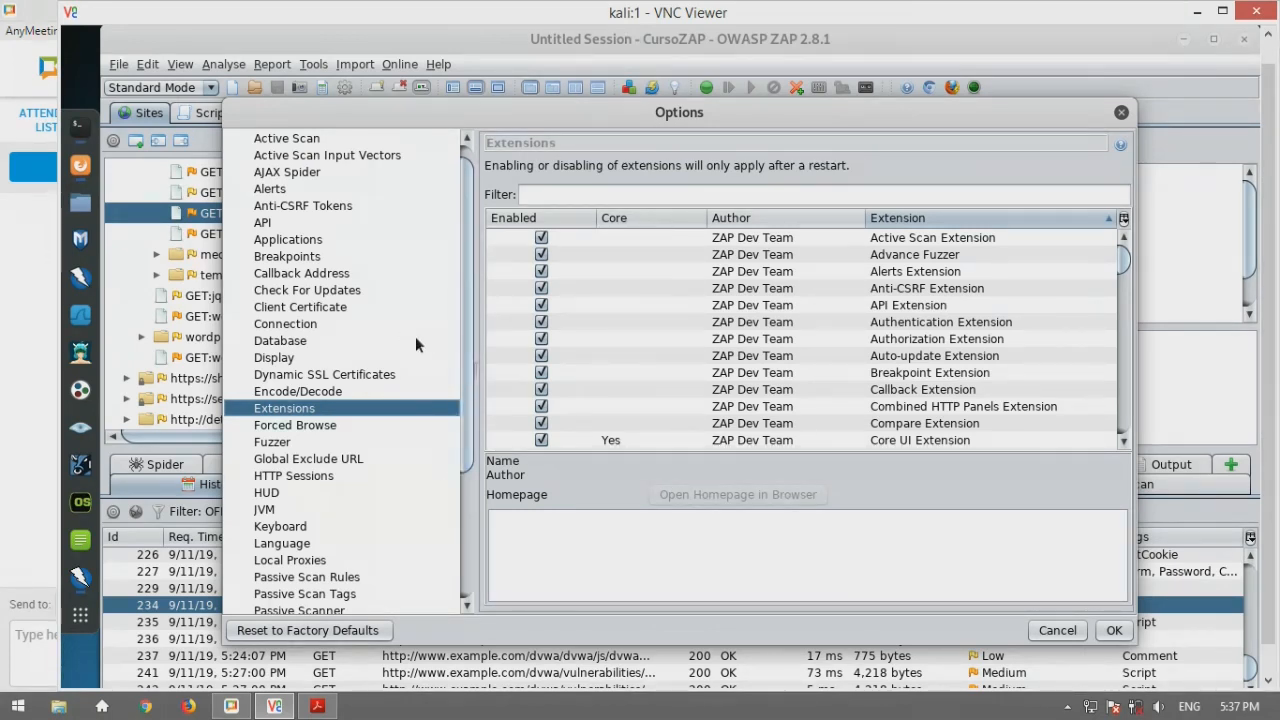
pyautogui.click(1122, 113)
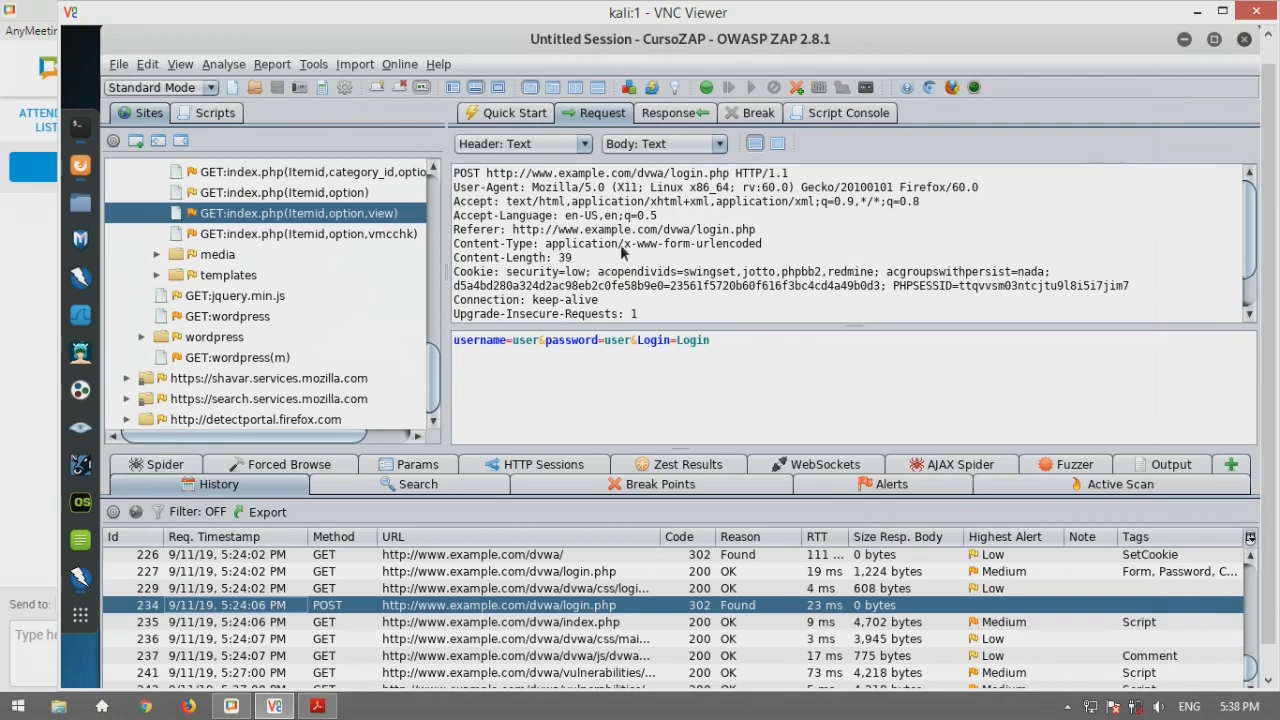
# Select history entry 236 to view the GET request for /dvwa/dvwa/css/main.css
pyautogui.click(298, 637)
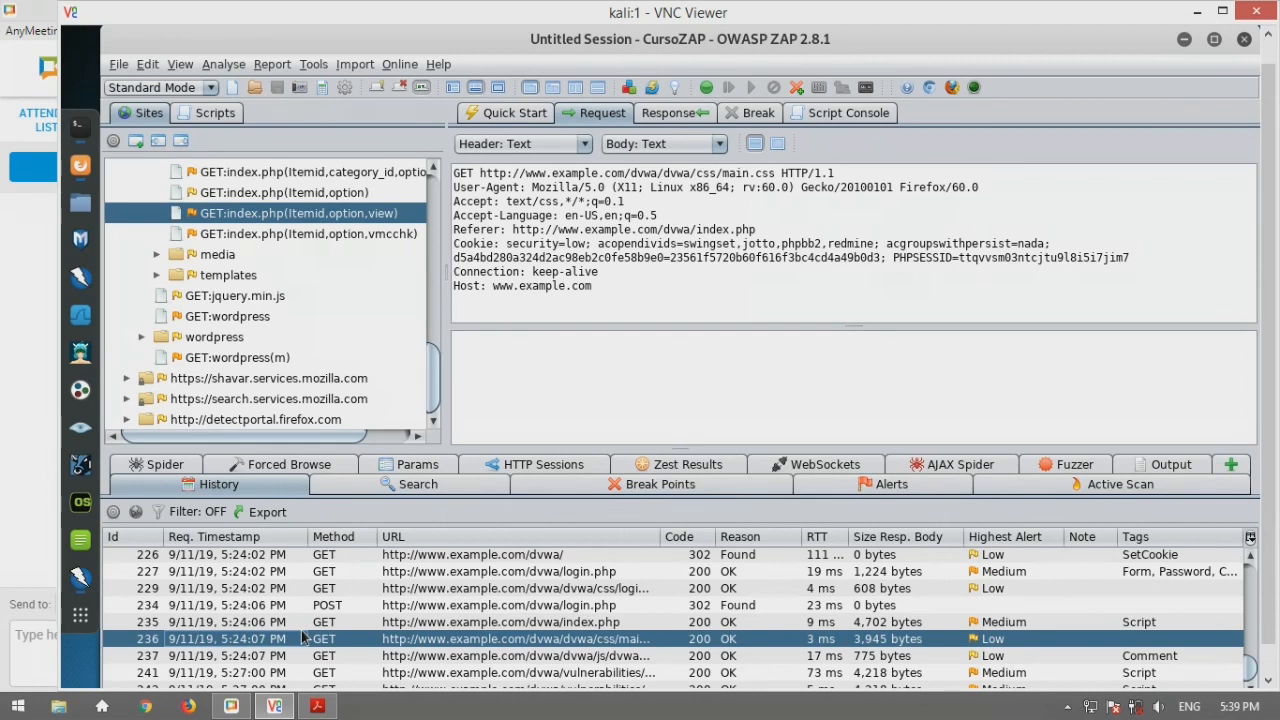
pyautogui.scroll(3, 327, 253)
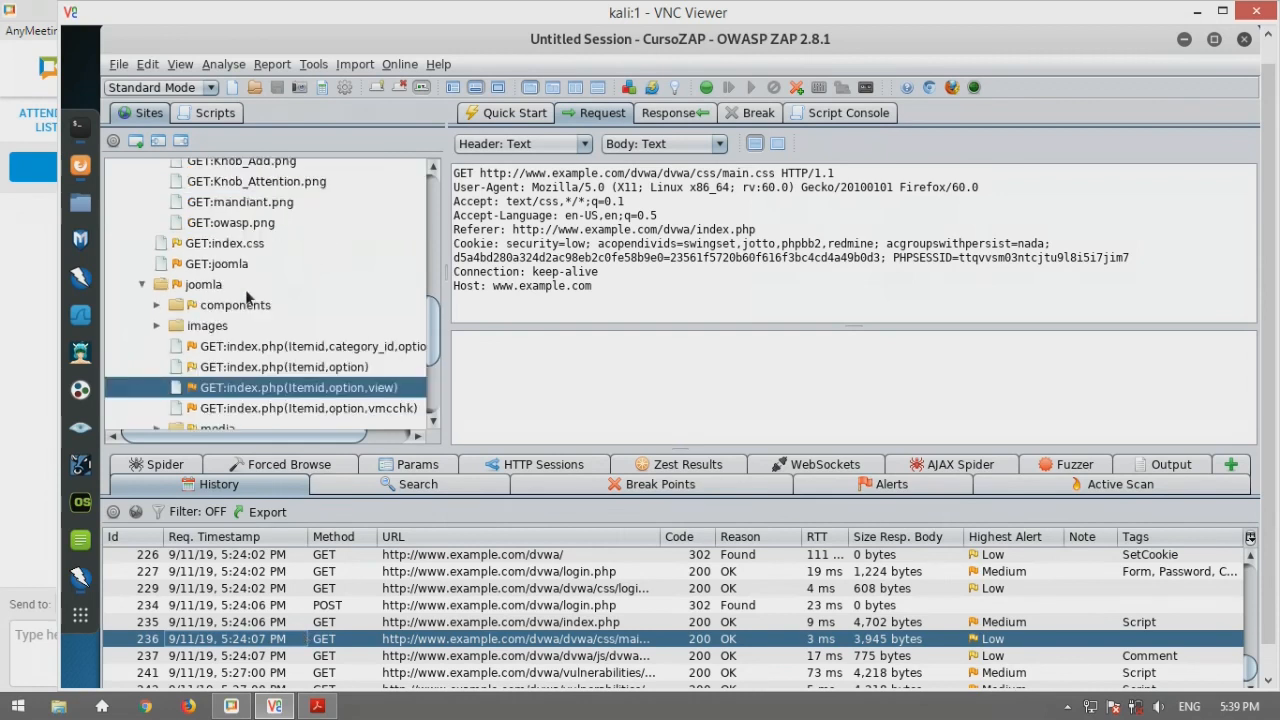
pyautogui.doubleClick(204, 288)
pyautogui.rightClick(204, 288)
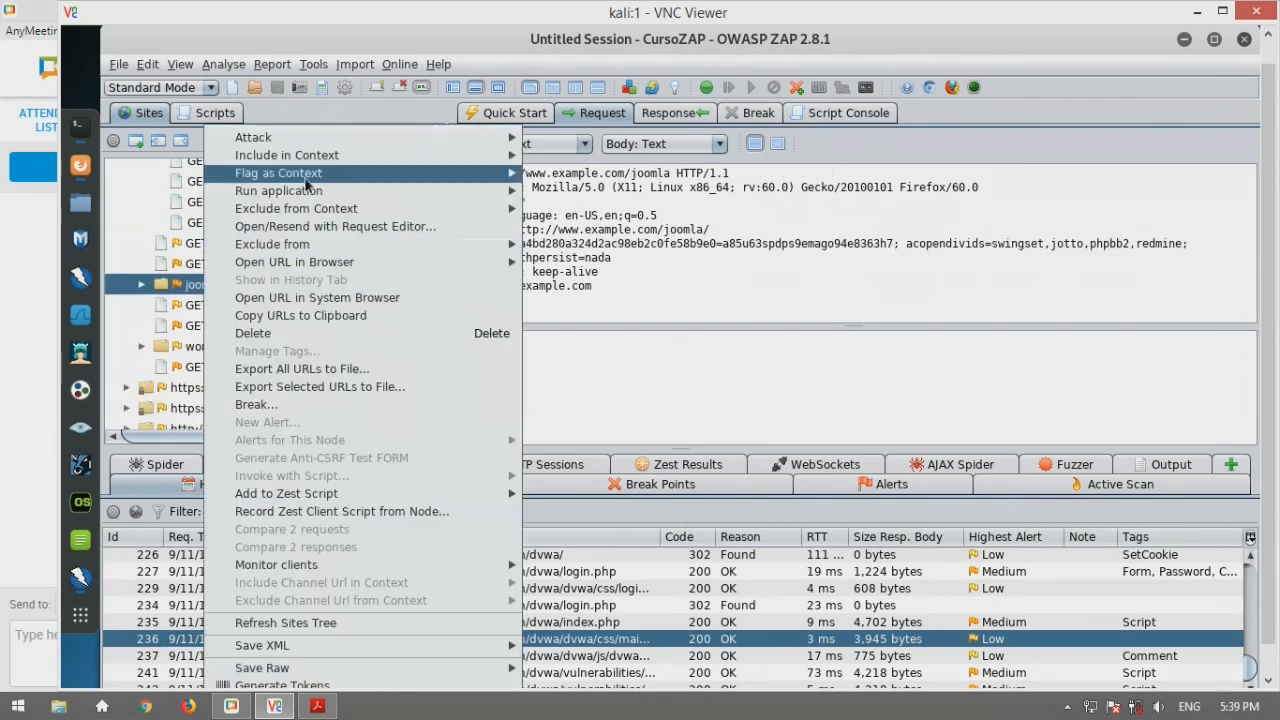
pyautogui.moveTo(330, 158)
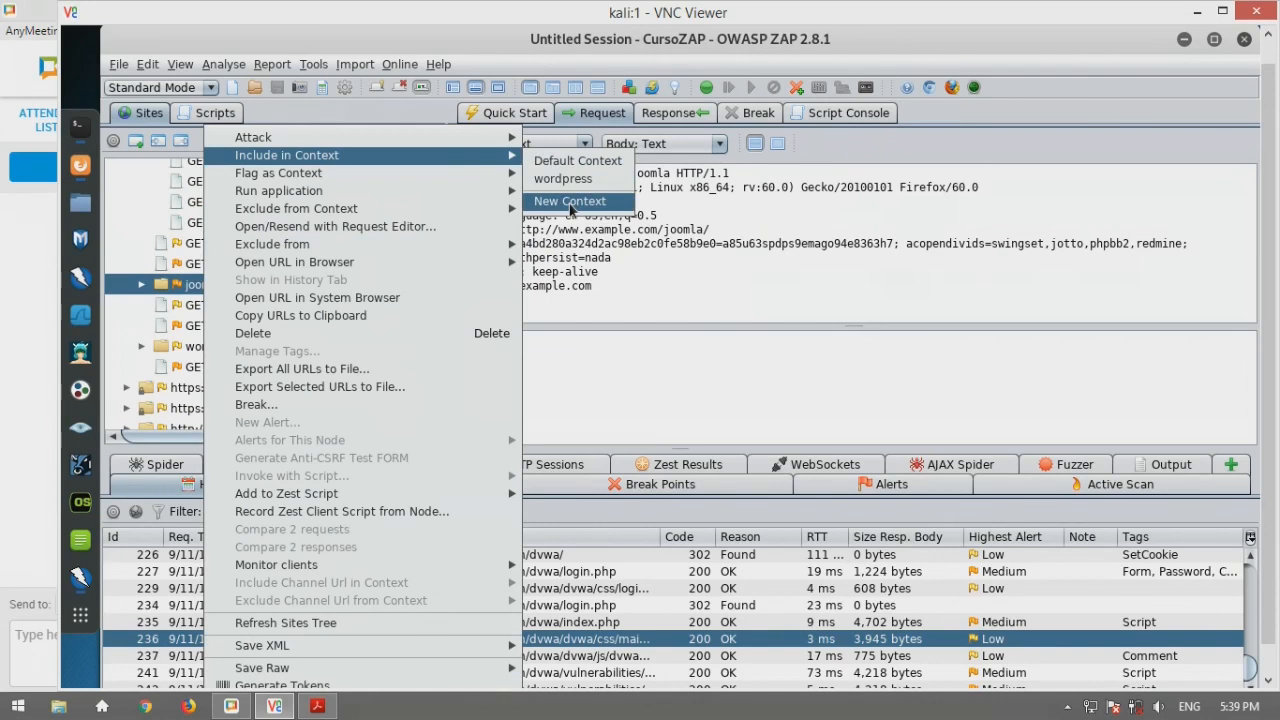
pyautogui.click(572, 204)
# Switch the wordpress context's session management to HTTP Authentication Session Management
pyautogui.scroll(1, 492, 360)
pyautogui.scroll(-2, 480, 420)
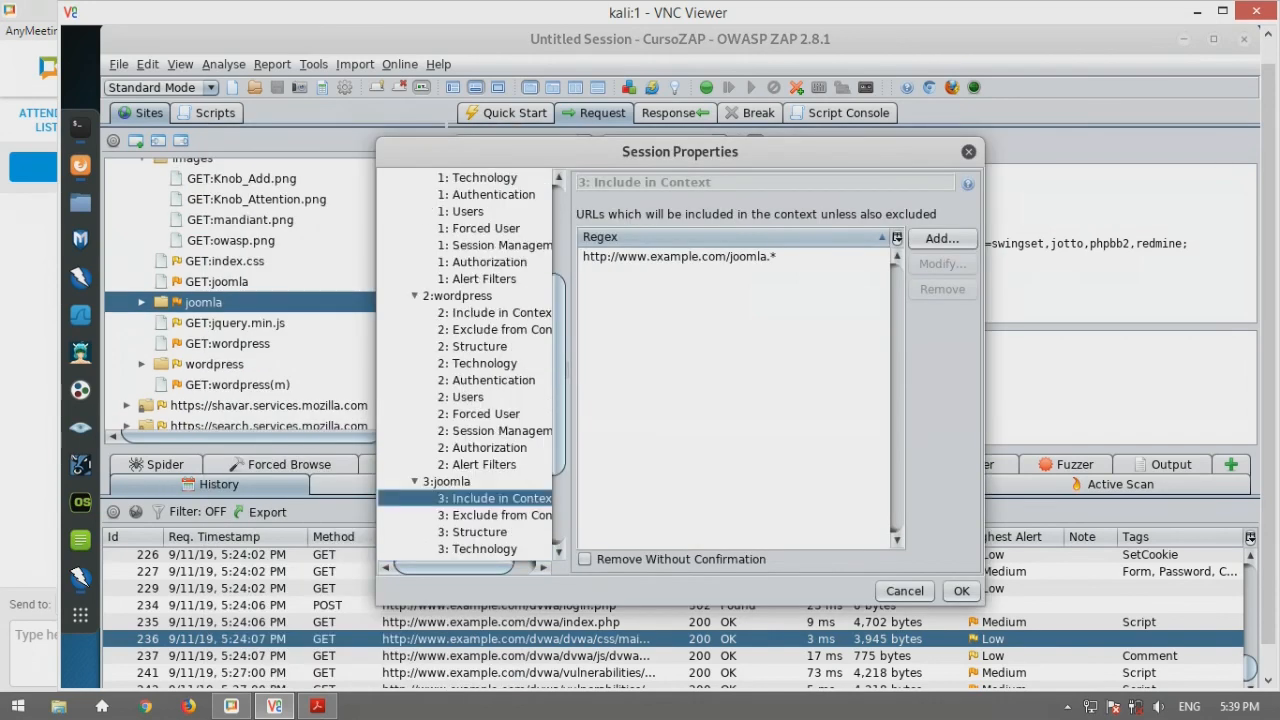
pyautogui.click(490, 447)
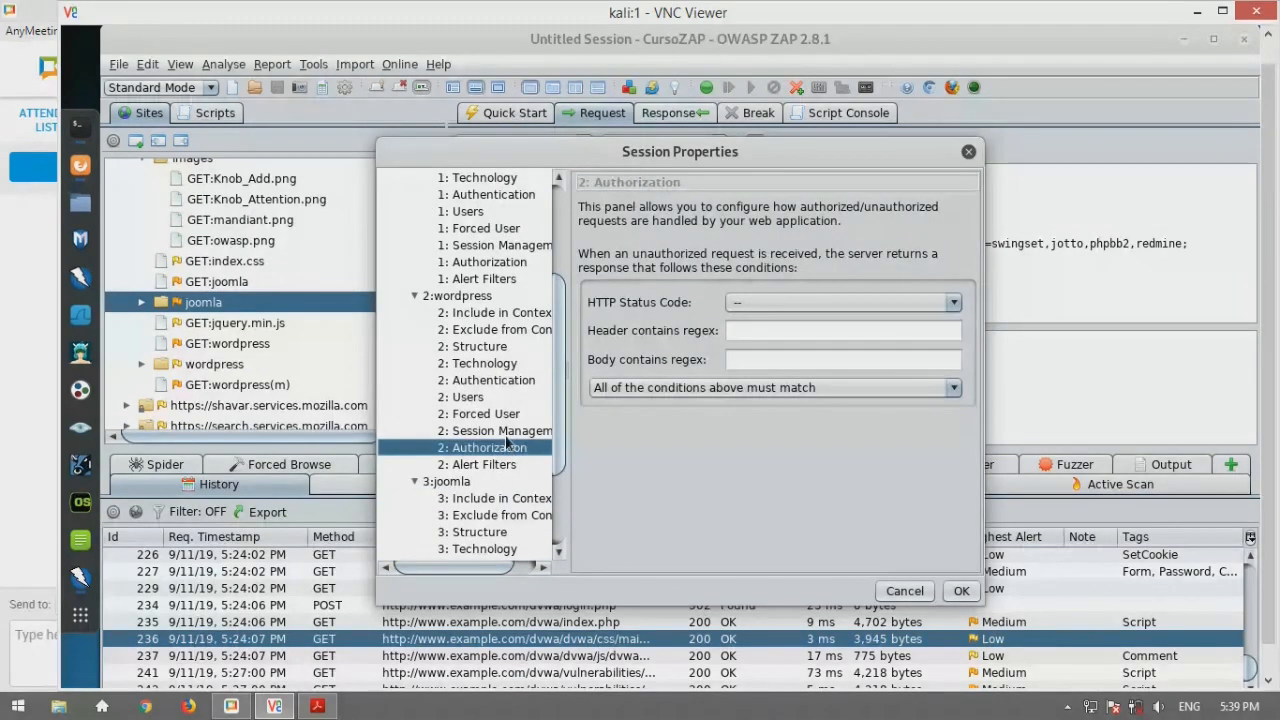
pyautogui.click(500, 431)
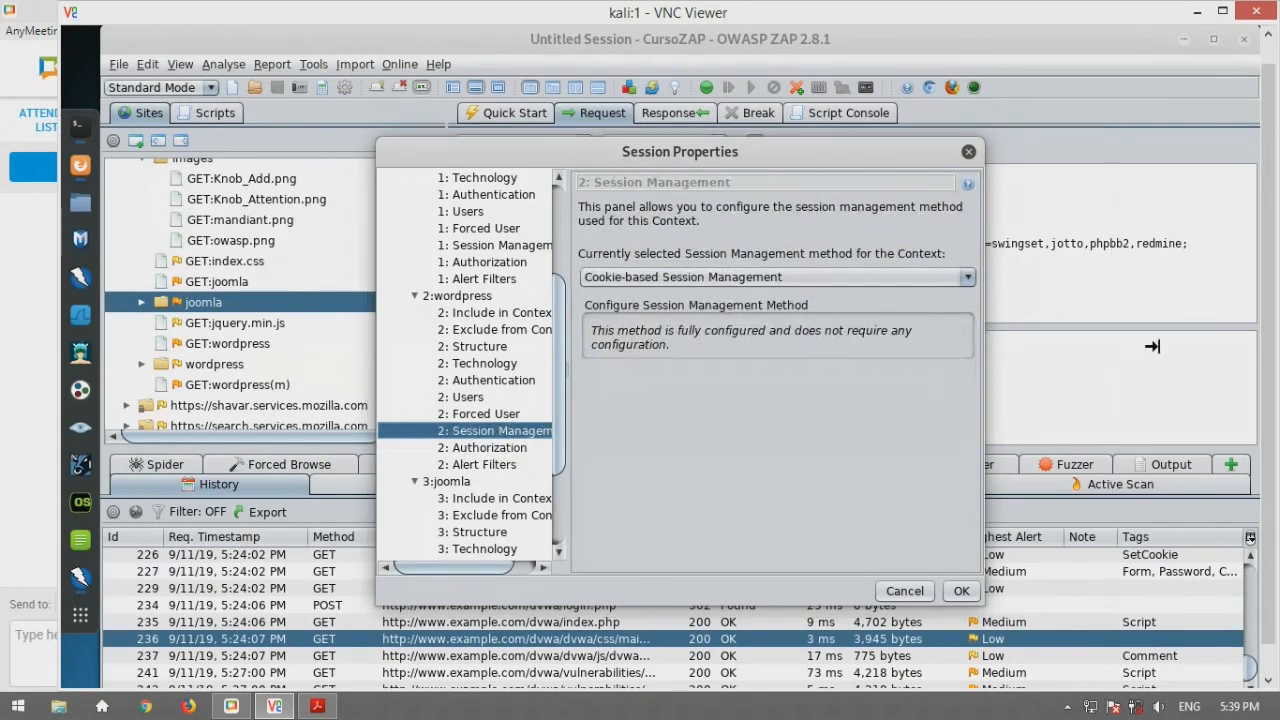
pyautogui.moveTo(1152, 346); pyautogui.dragTo(1160, 346)
pyautogui.click(1120, 263)
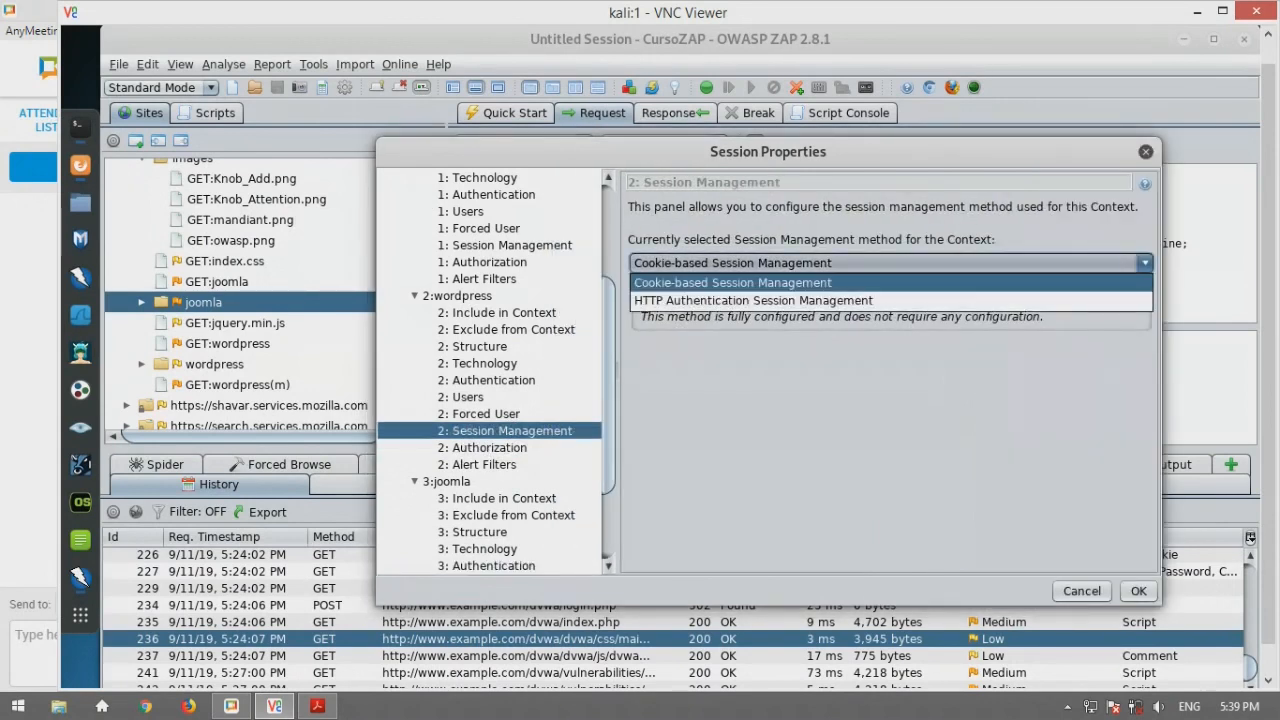
pyautogui.click(752, 301)
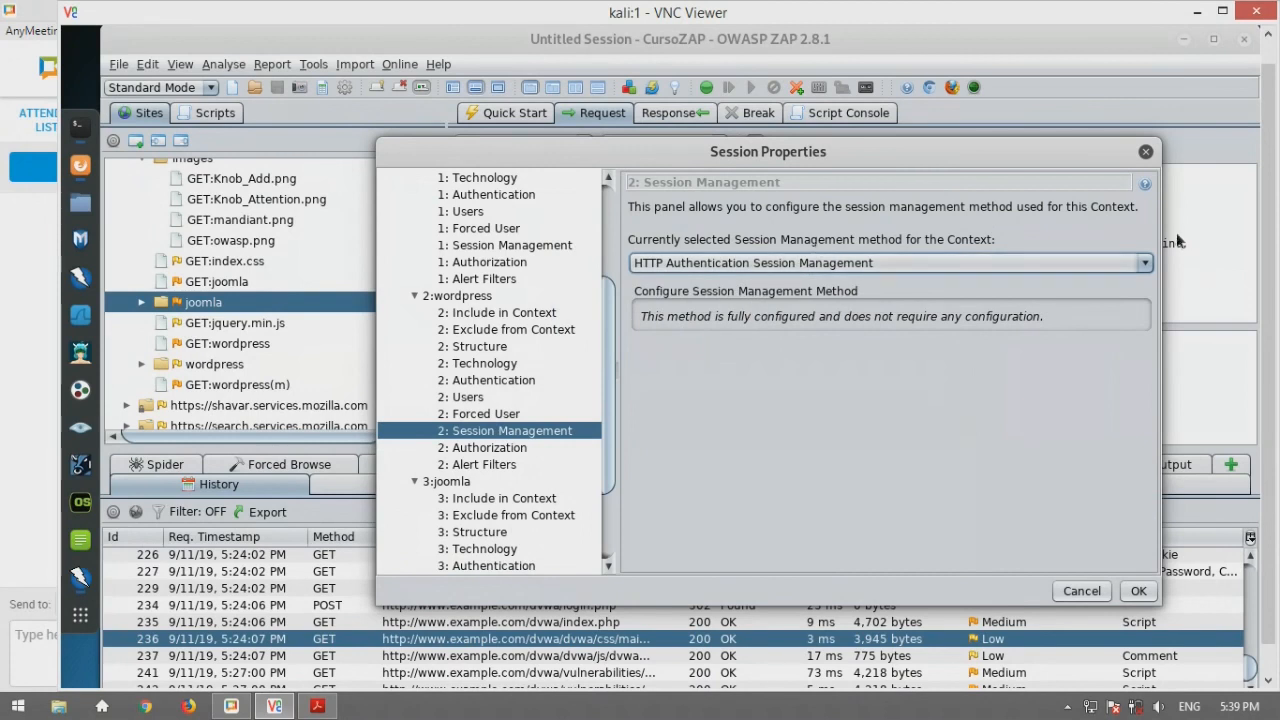
pyautogui.click(999, 264)
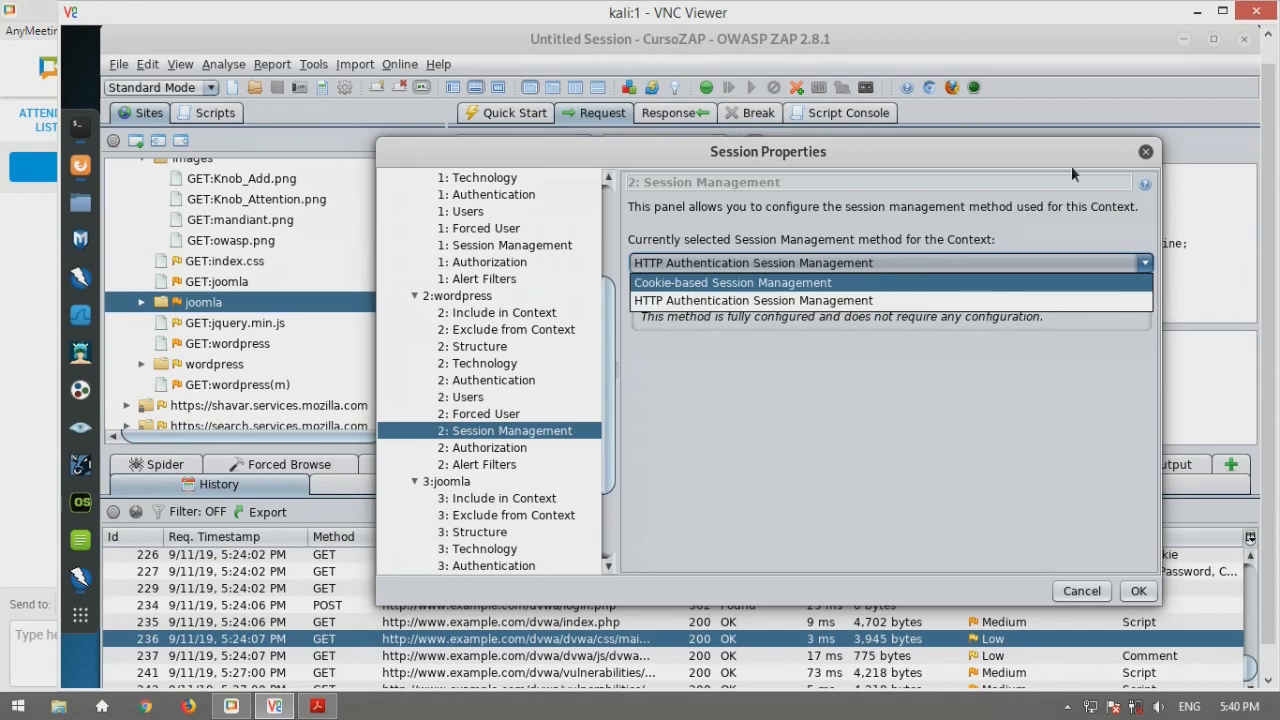
pyautogui.click(1146, 156)
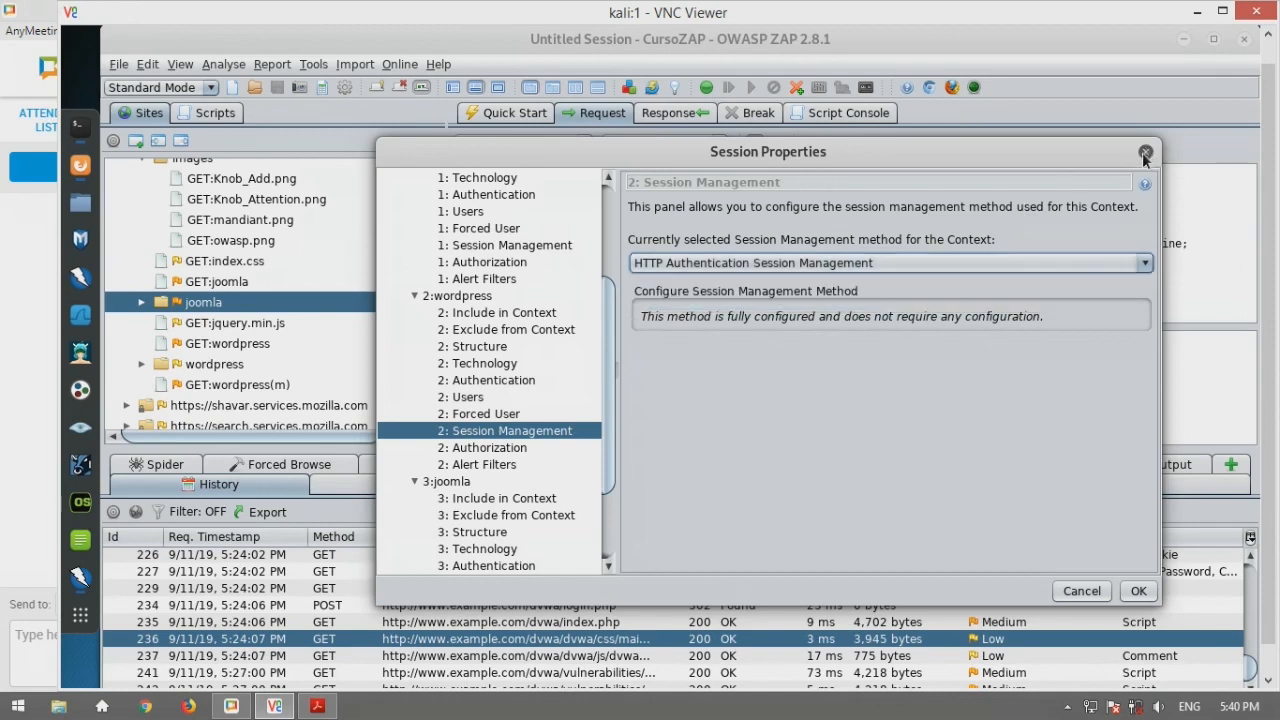
pyautogui.click(1145, 153)
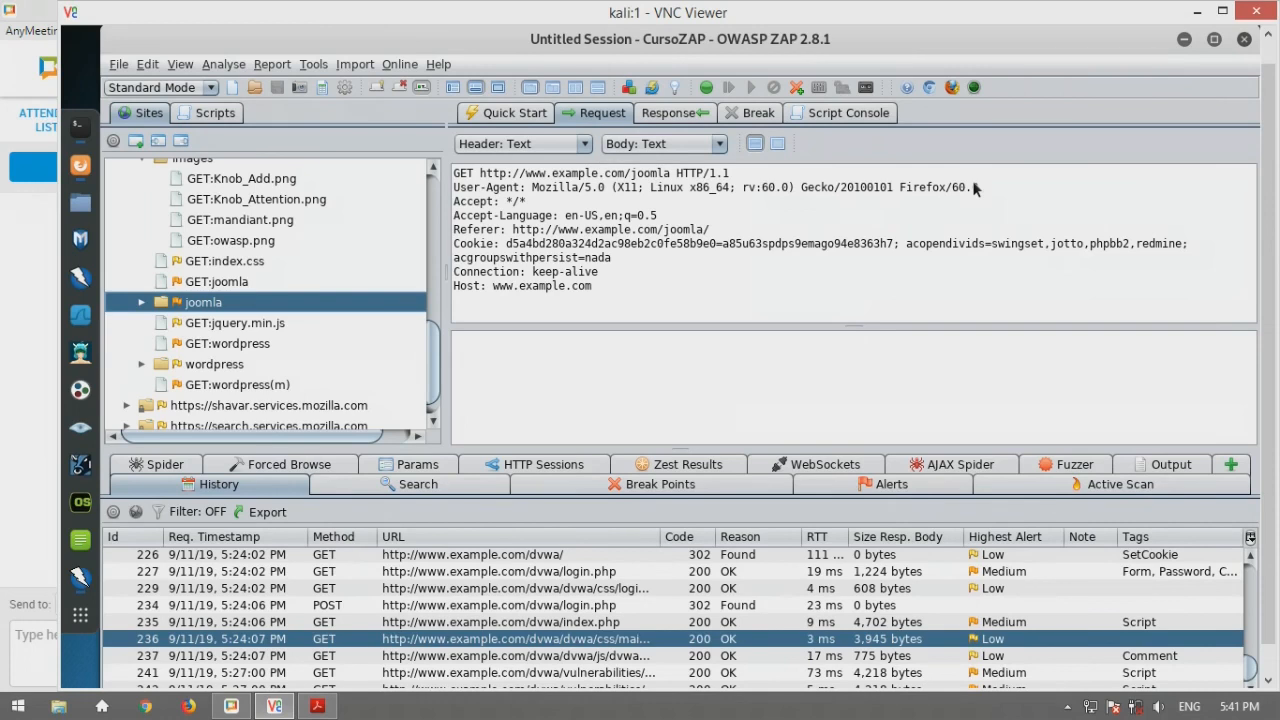
# Open the Spider options and scroll to the form, HTML comment, robots.txt and sitemap.xml parsing settings
pyautogui.click(318, 66)
pyautogui.click(364, 410)
pyautogui.scroll(-4, 364, 263)
pyautogui.click(272, 539)
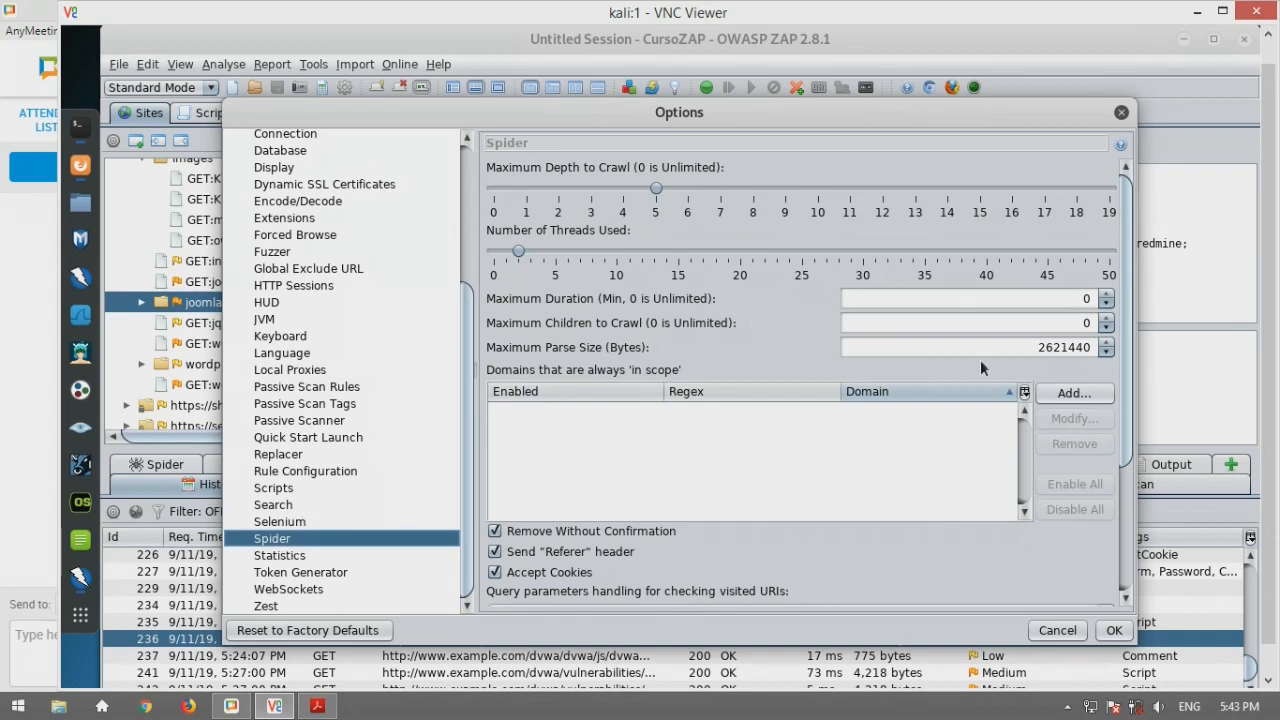
pyautogui.moveTo(1132, 276); pyautogui.dragTo(1122, 468)
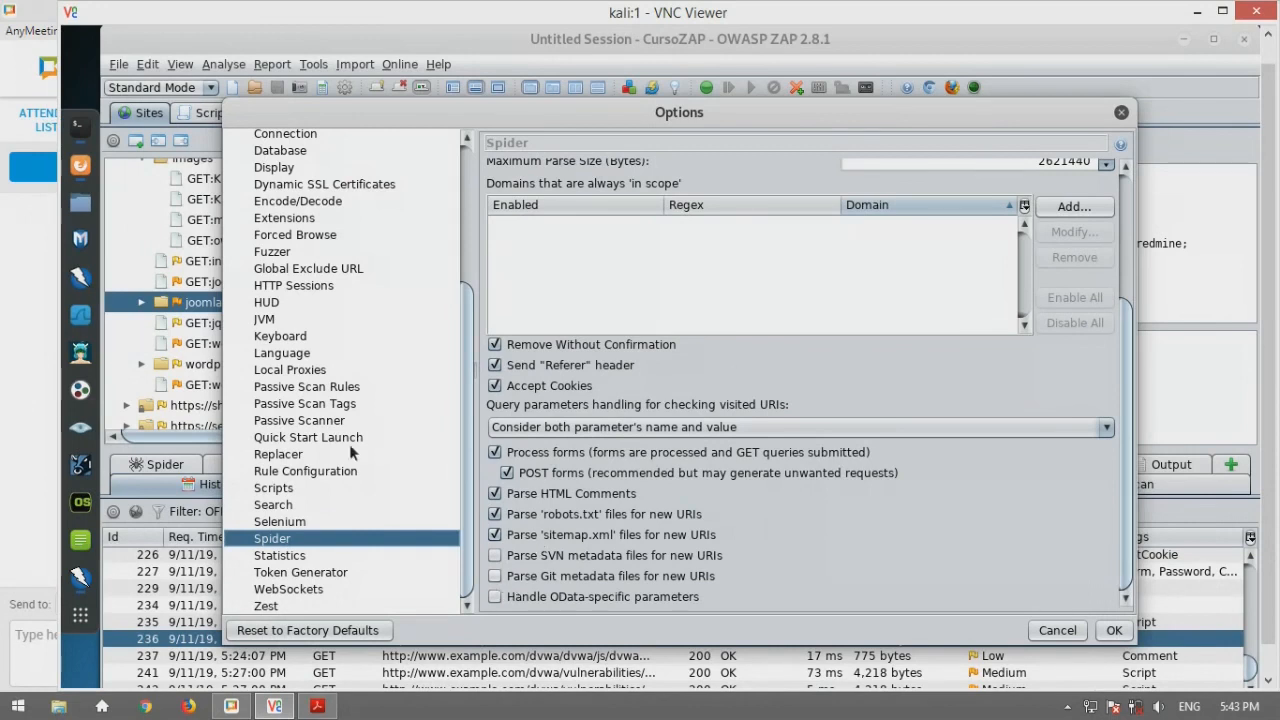
# Review the Statistics page of ZAP's Options, then close the Options dialog
pyautogui.click(316, 556)
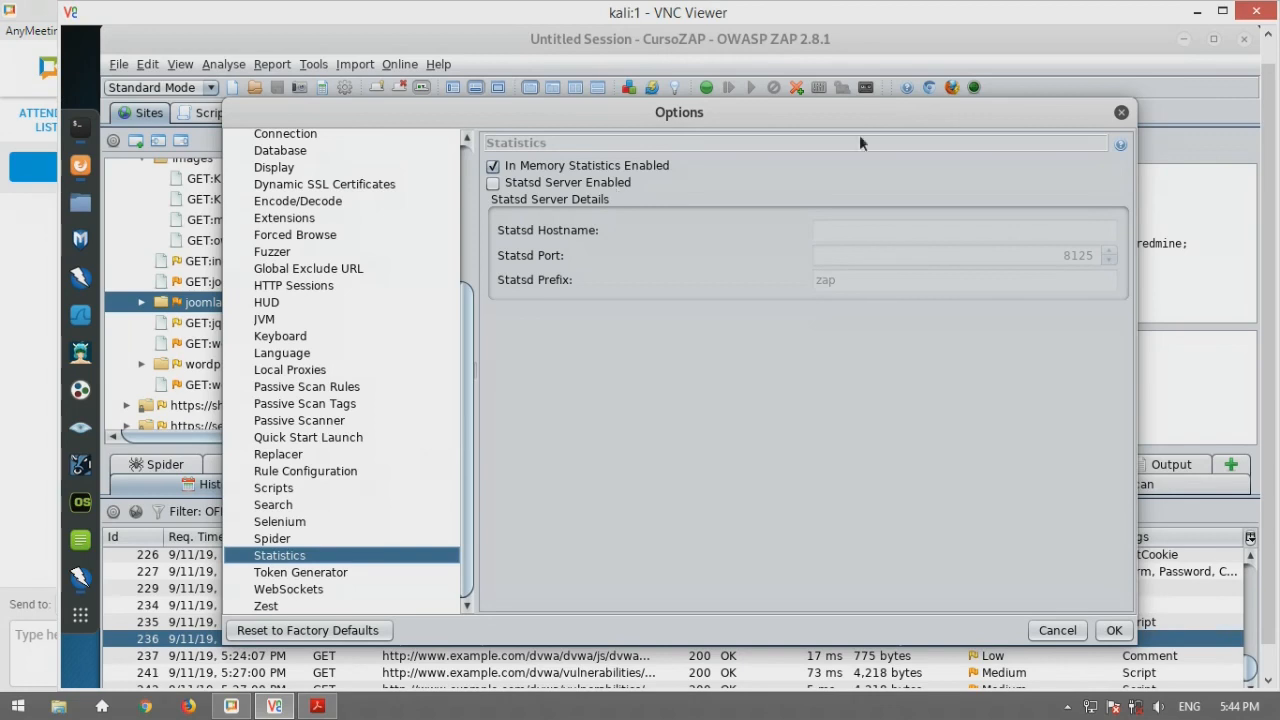
pyautogui.click(1123, 113)
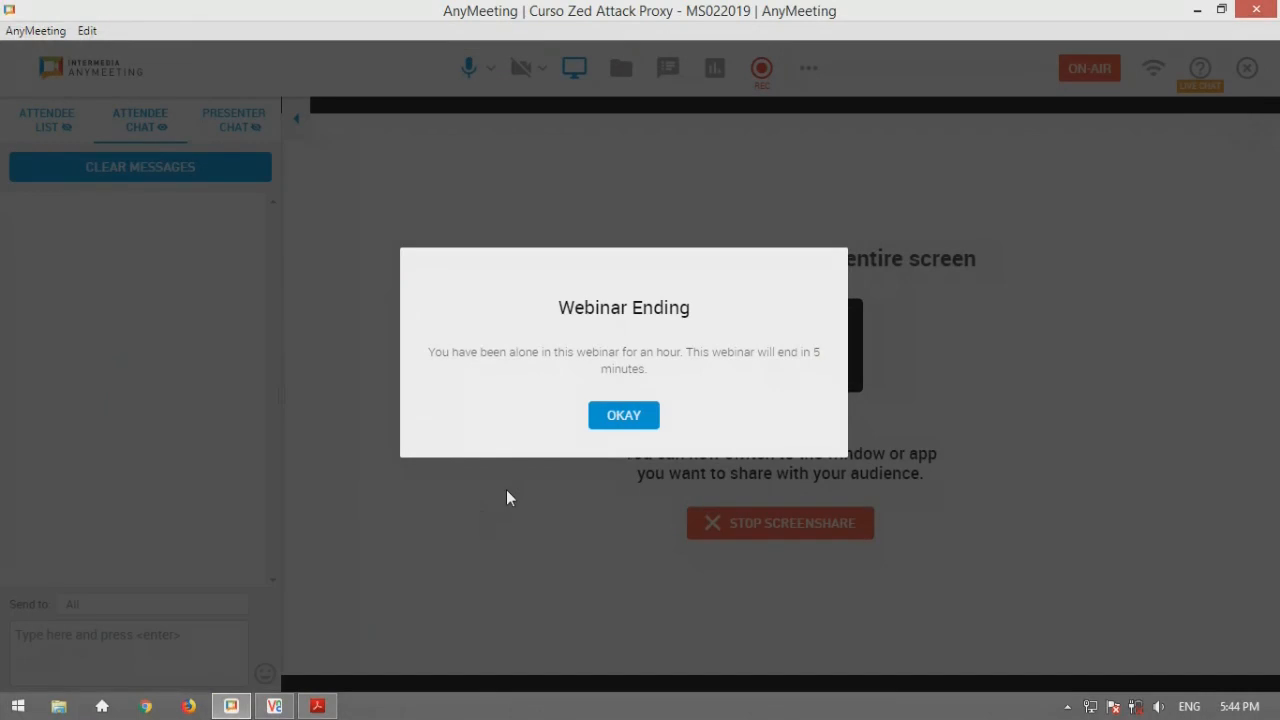
# Dismiss AnyMeeting's Webinar Ending warning and bring the VNC Viewer with ZAP back to front
pyautogui.click(624, 415)
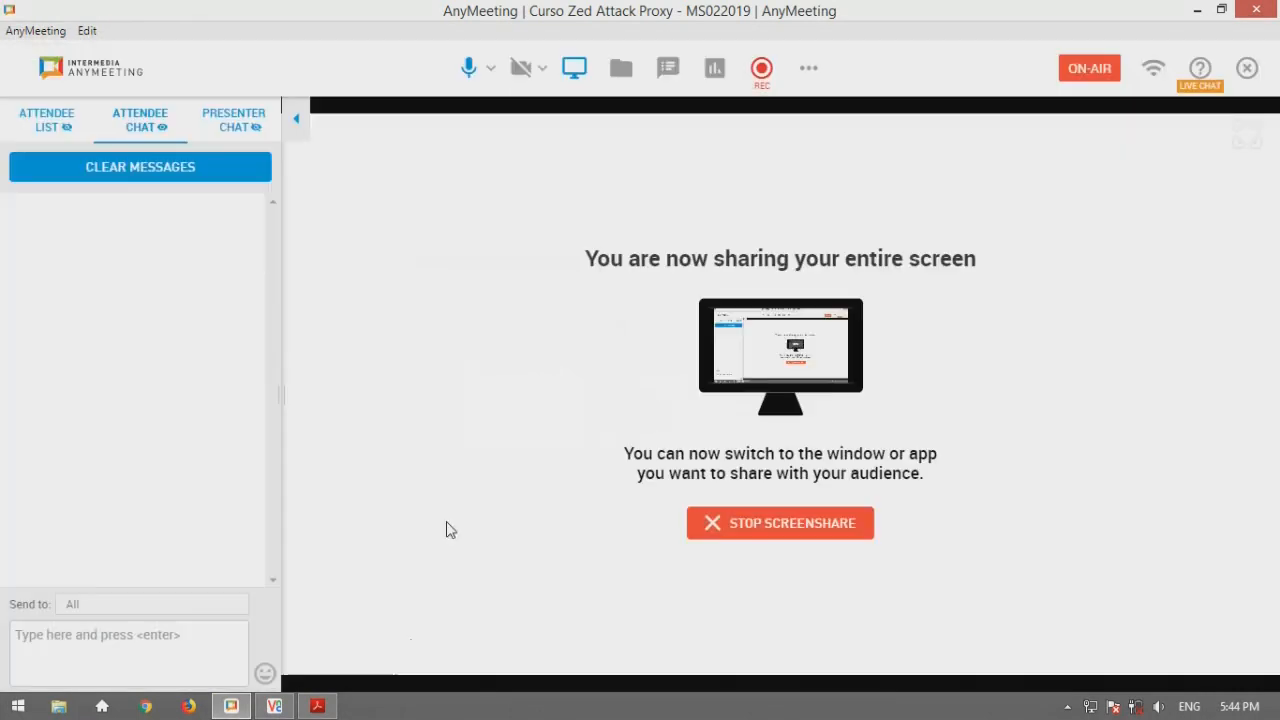
pyautogui.click(276, 706)
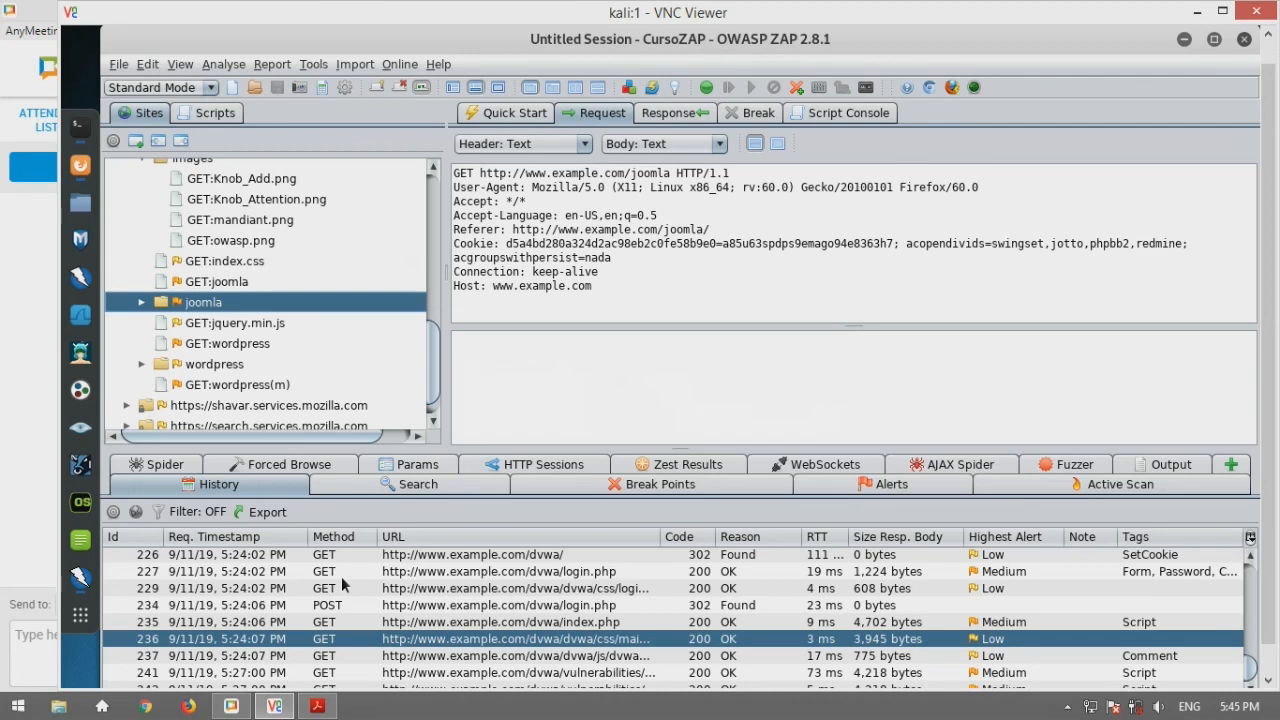
pyautogui.click(661, 113)
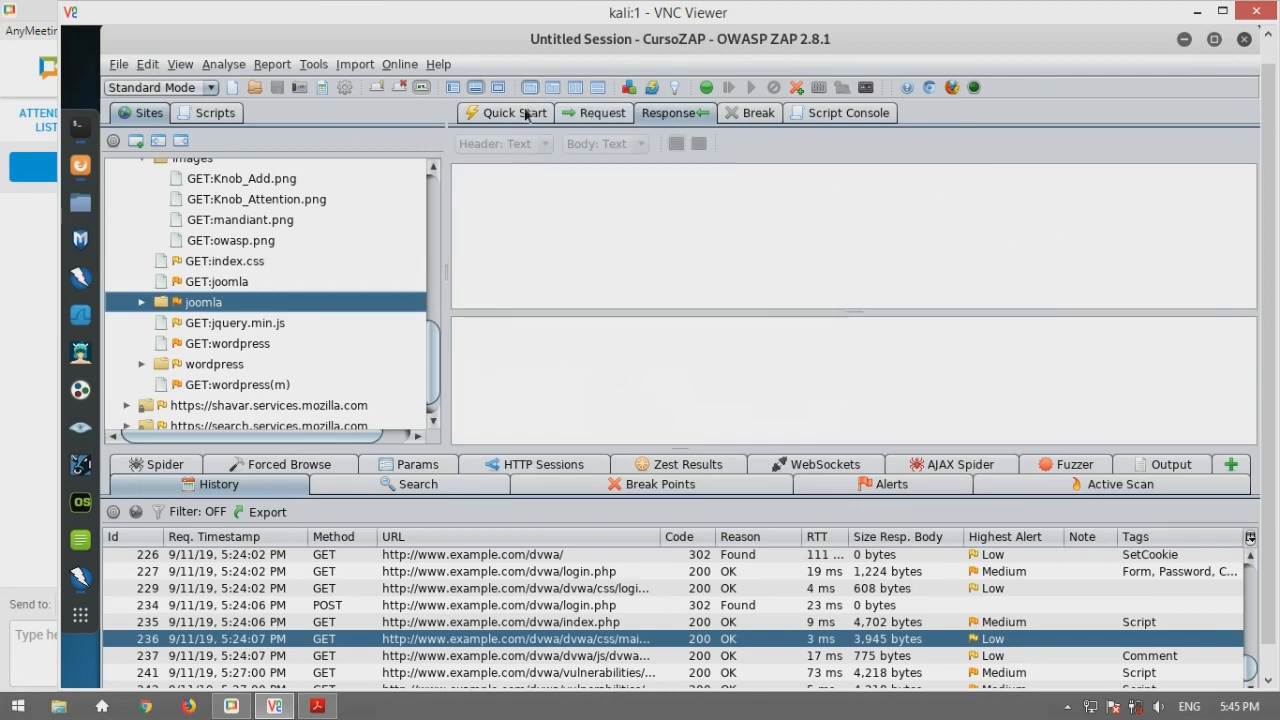
pyautogui.click(525, 114)
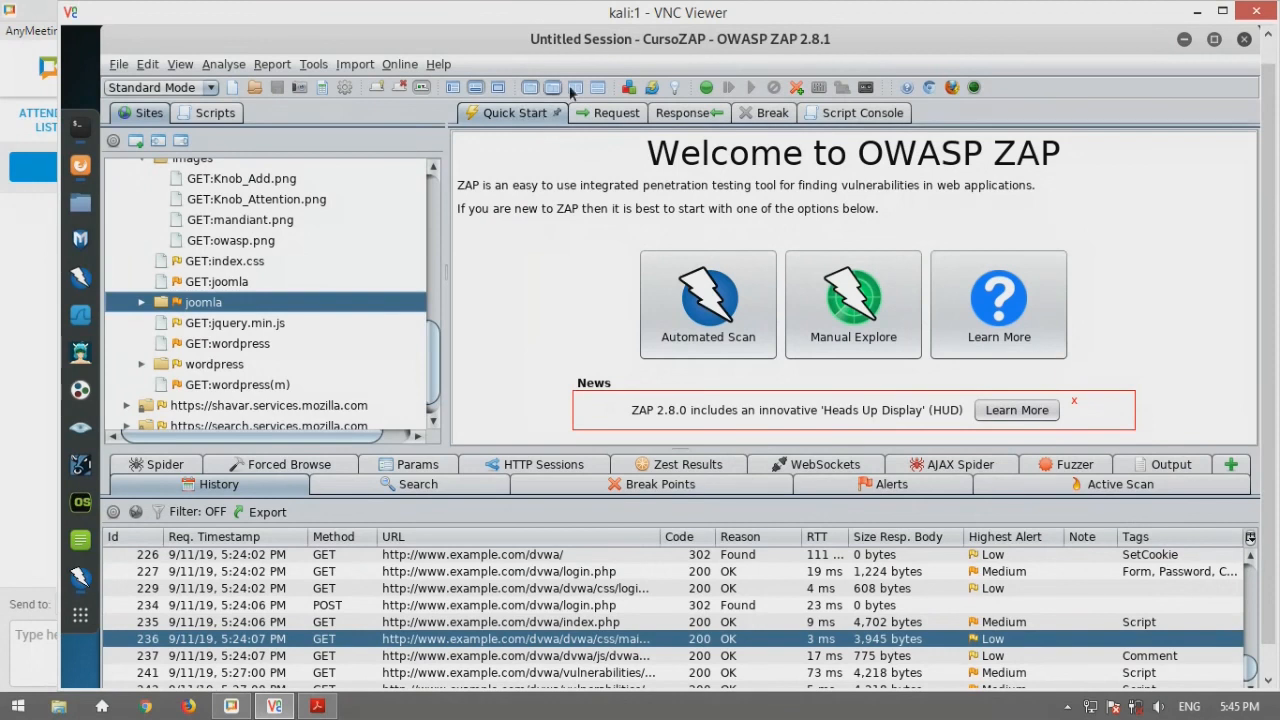
pyautogui.click(604, 116)
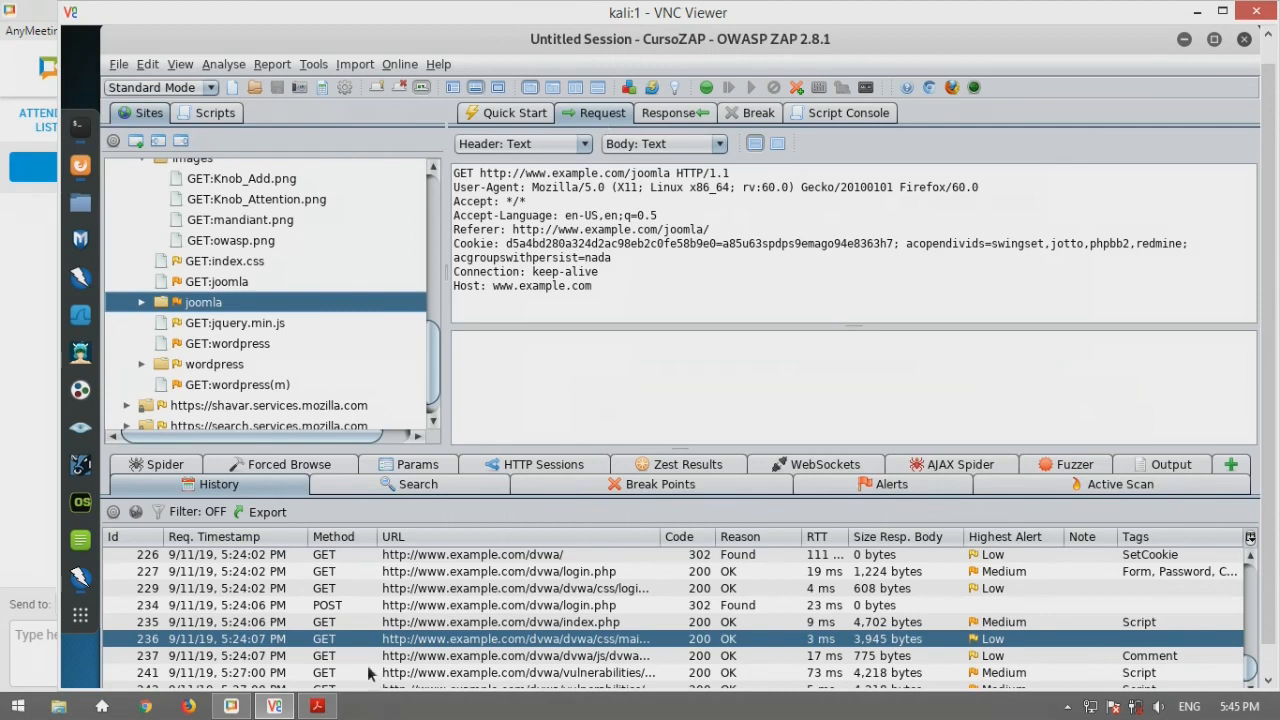
# Show history entry 237's 200 OK popUp() JavaScript response and expand the joomla folder in Sites
pyautogui.moveTo(307, 710)
pyautogui.click(664, 113)
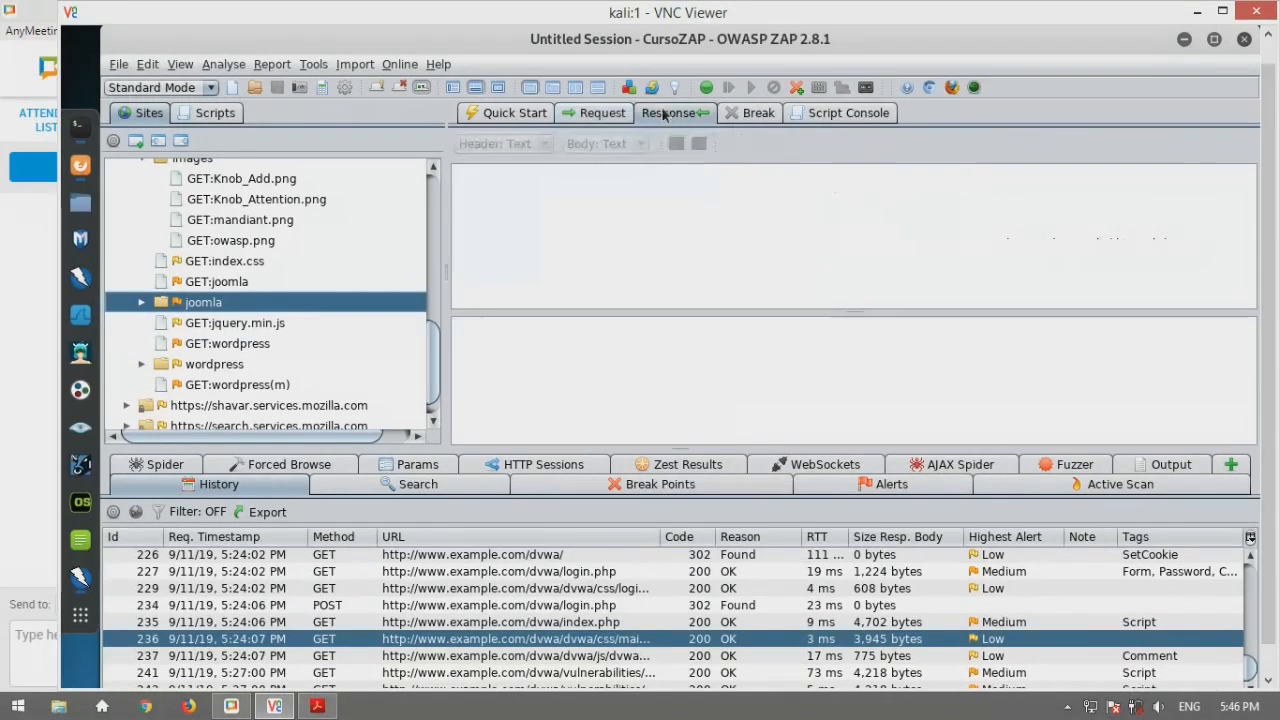
pyautogui.click(475, 655)
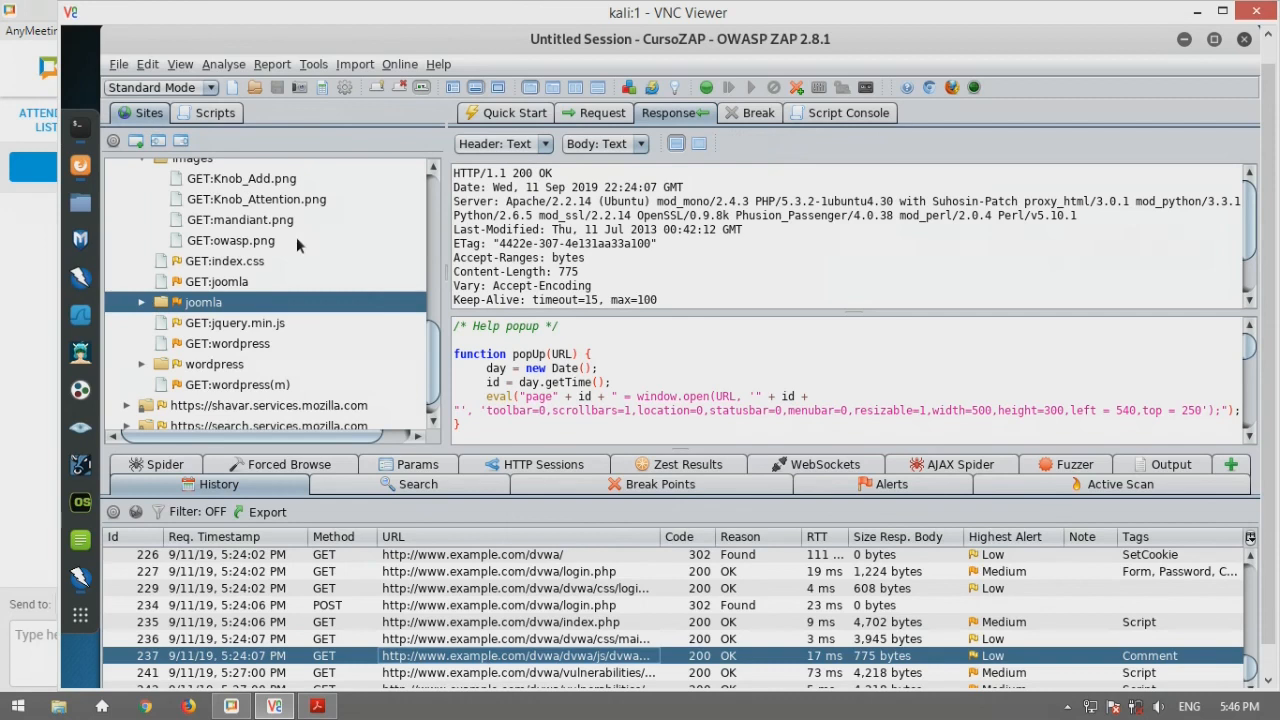
pyautogui.click(143, 303)
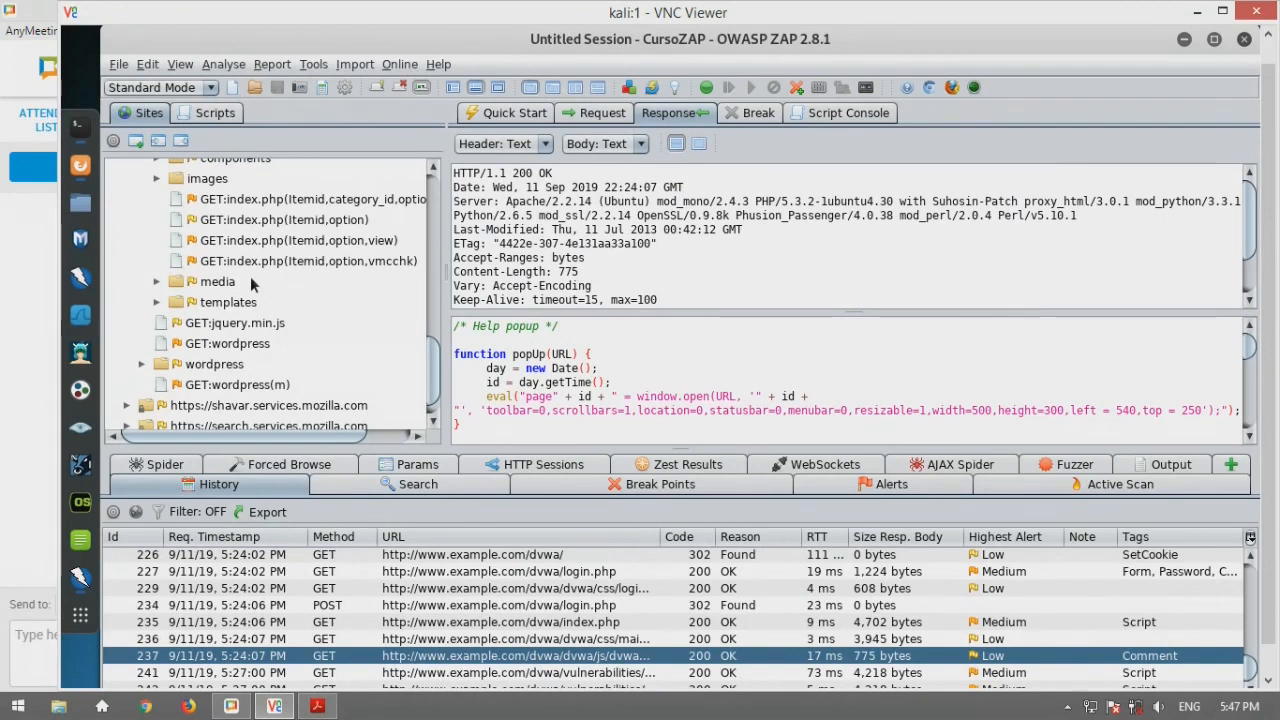
# Compare history entries 236 (main.css) and 237, viewing their responses and requests
pyautogui.click(570, 642)
pyautogui.click(579, 662)
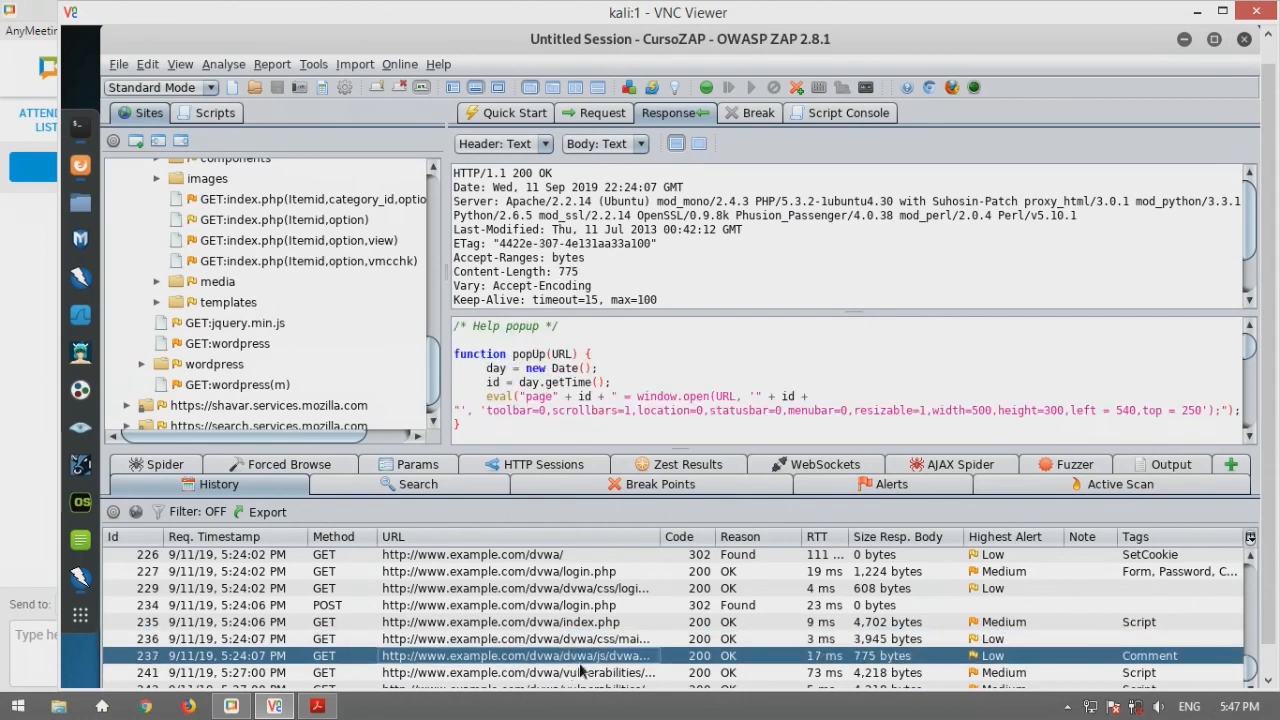
pyautogui.click(601, 118)
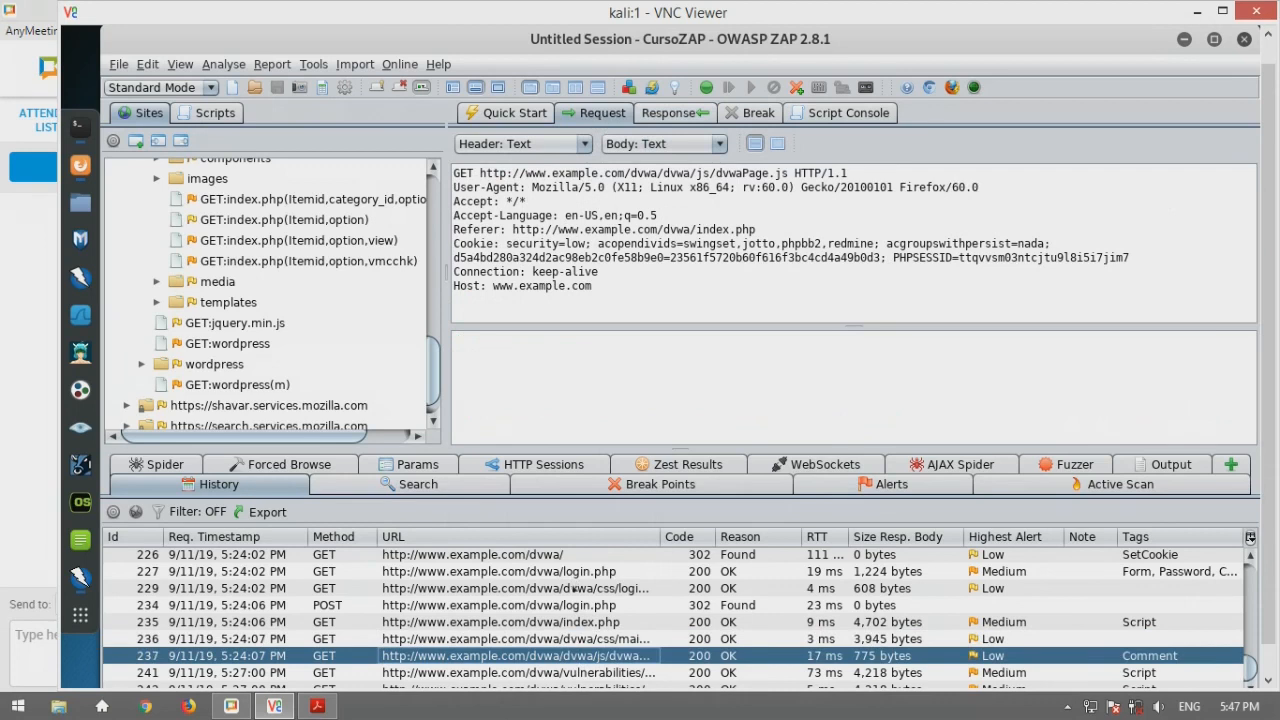
pyautogui.click(587, 645)
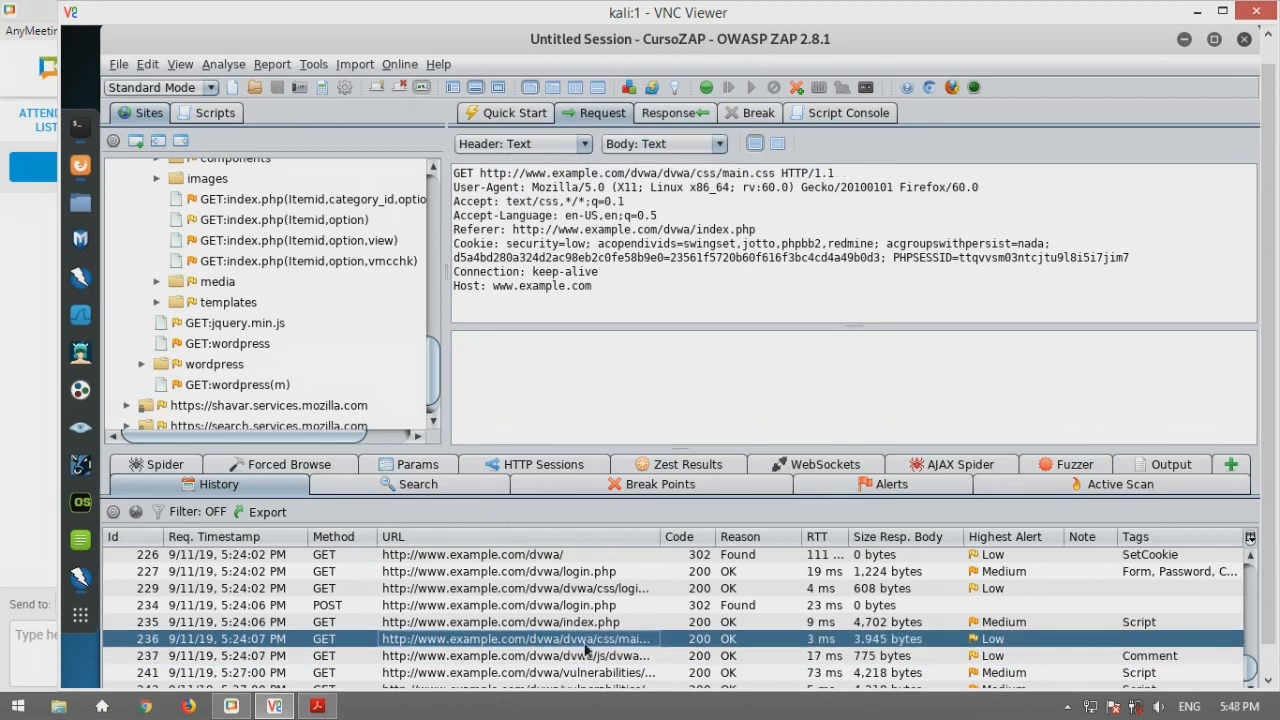
# Display entry 234's POST /dvwa/login.php request and select its entire username/password form body
pyautogui.click(604, 606)
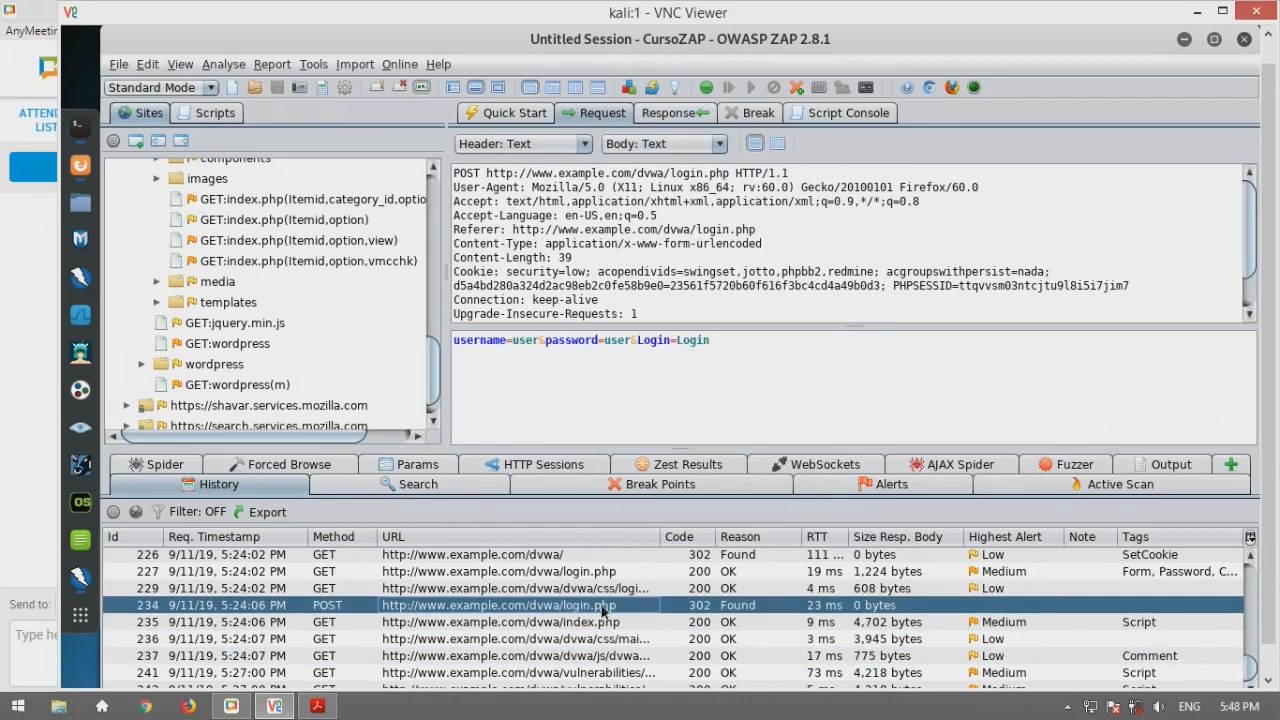
pyautogui.click(801, 350)
pyautogui.hotkey('ctrl', 'a')
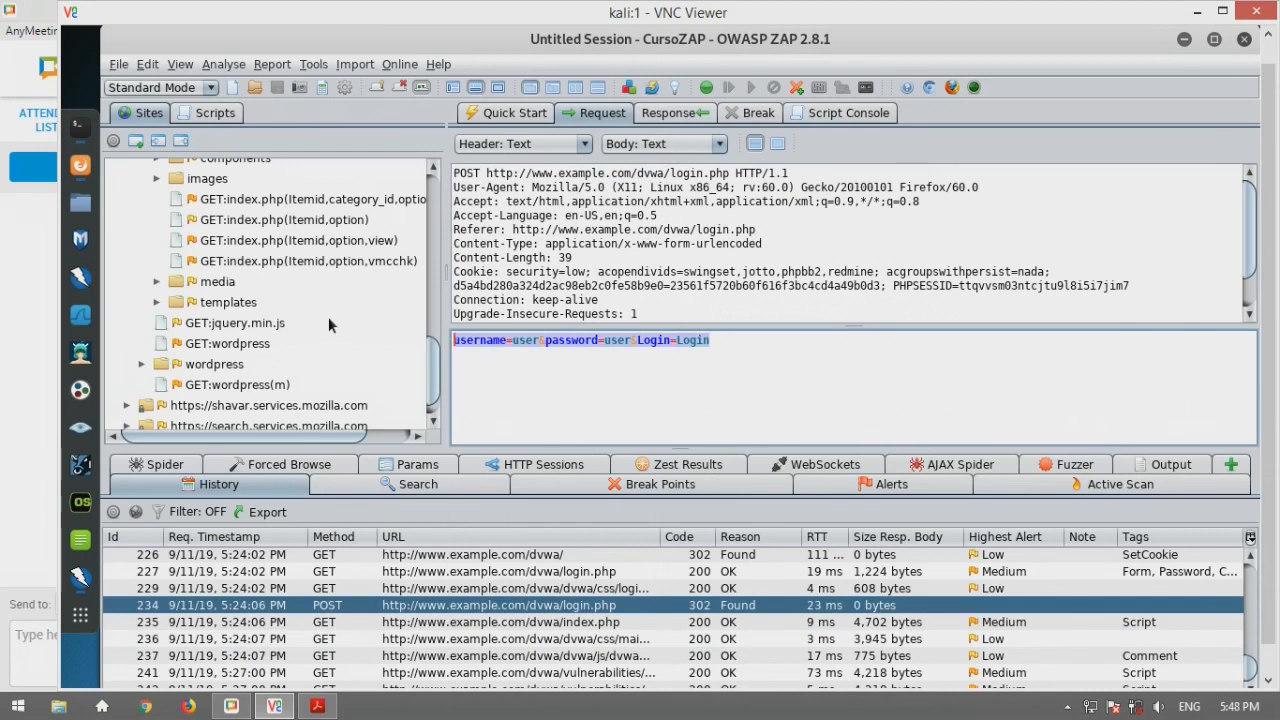
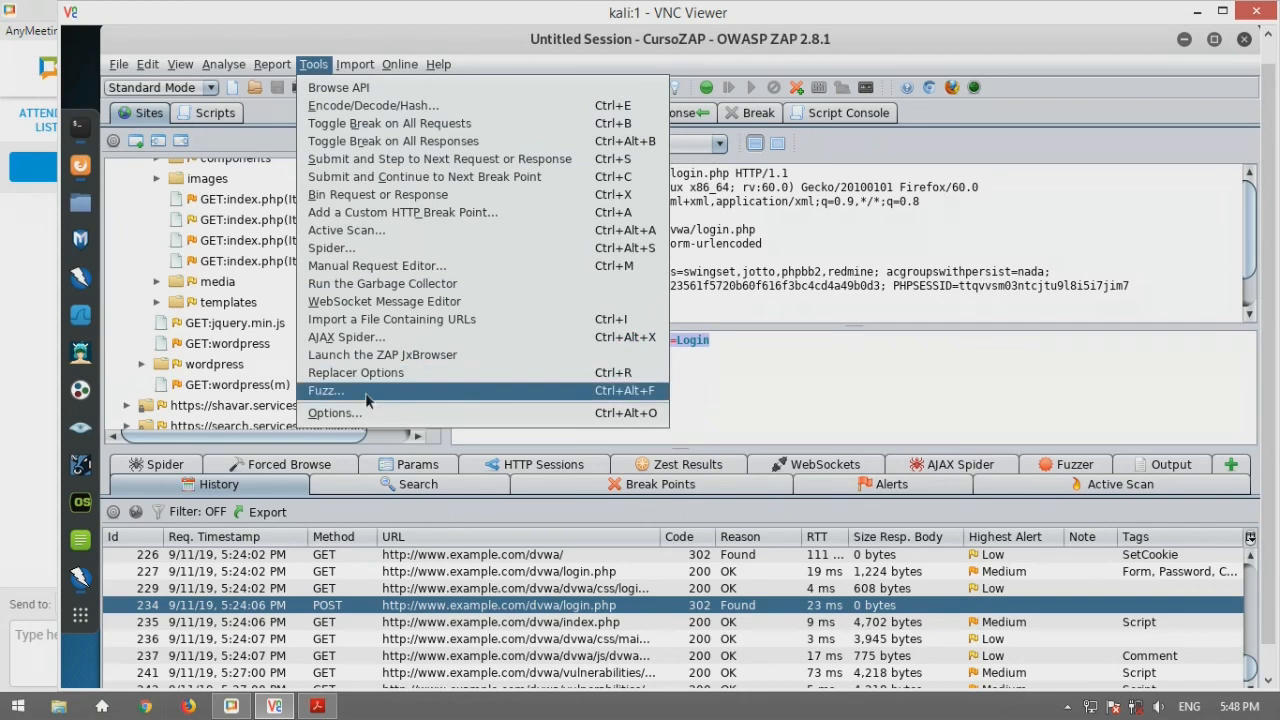
# Review the Tools Options Statistics page (in-memory statistics on, Statsd off) and close without changes
pyautogui.click(384, 412)
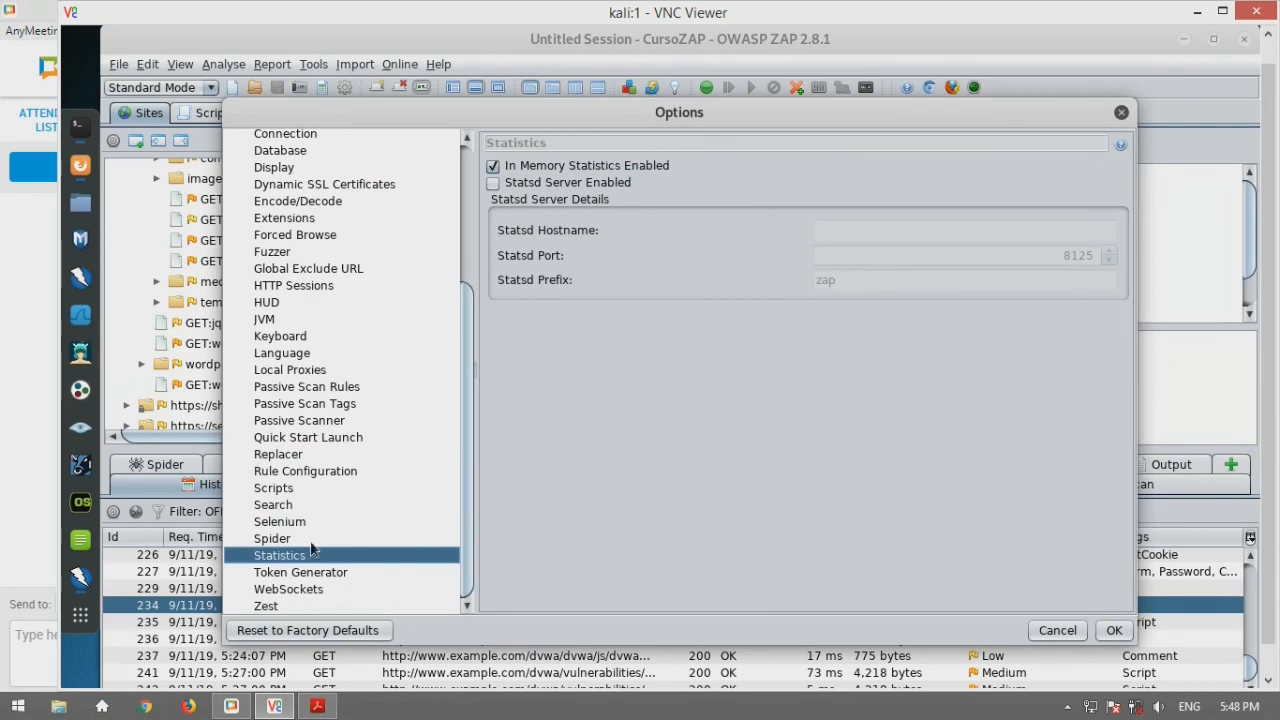
pyautogui.scroll(3, 295, 476)
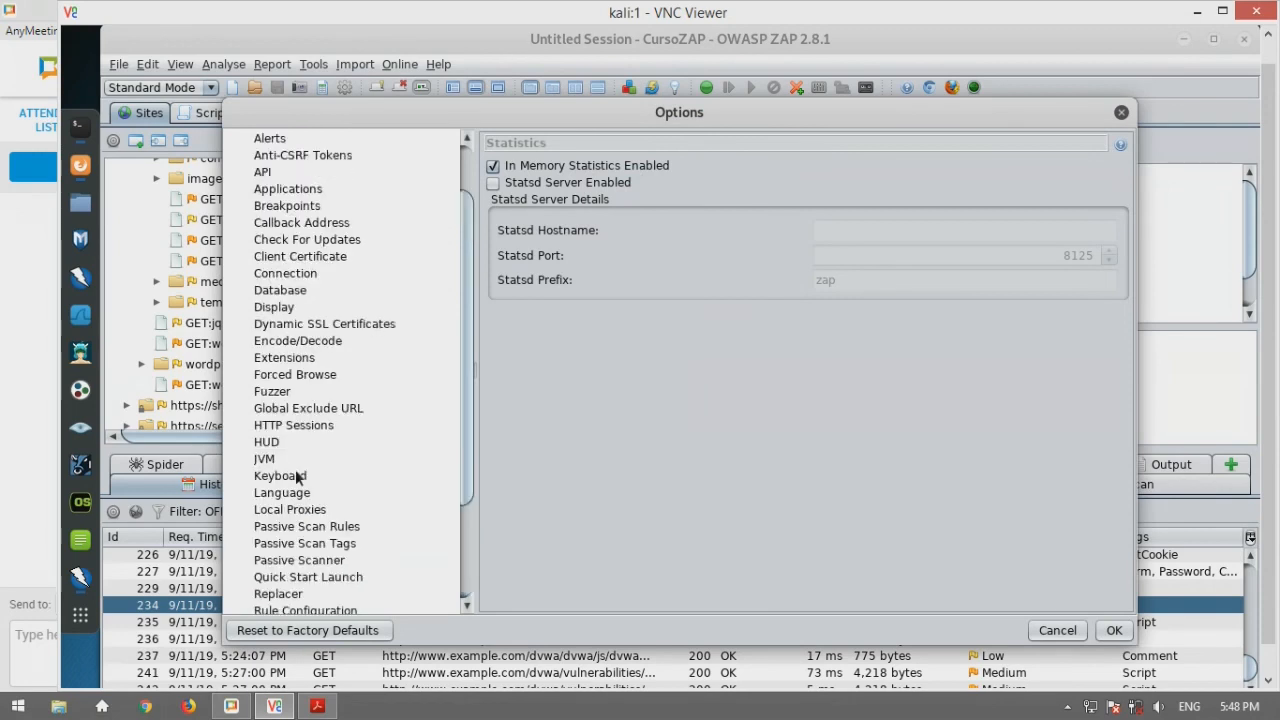
pyautogui.scroll(-3, 295, 476)
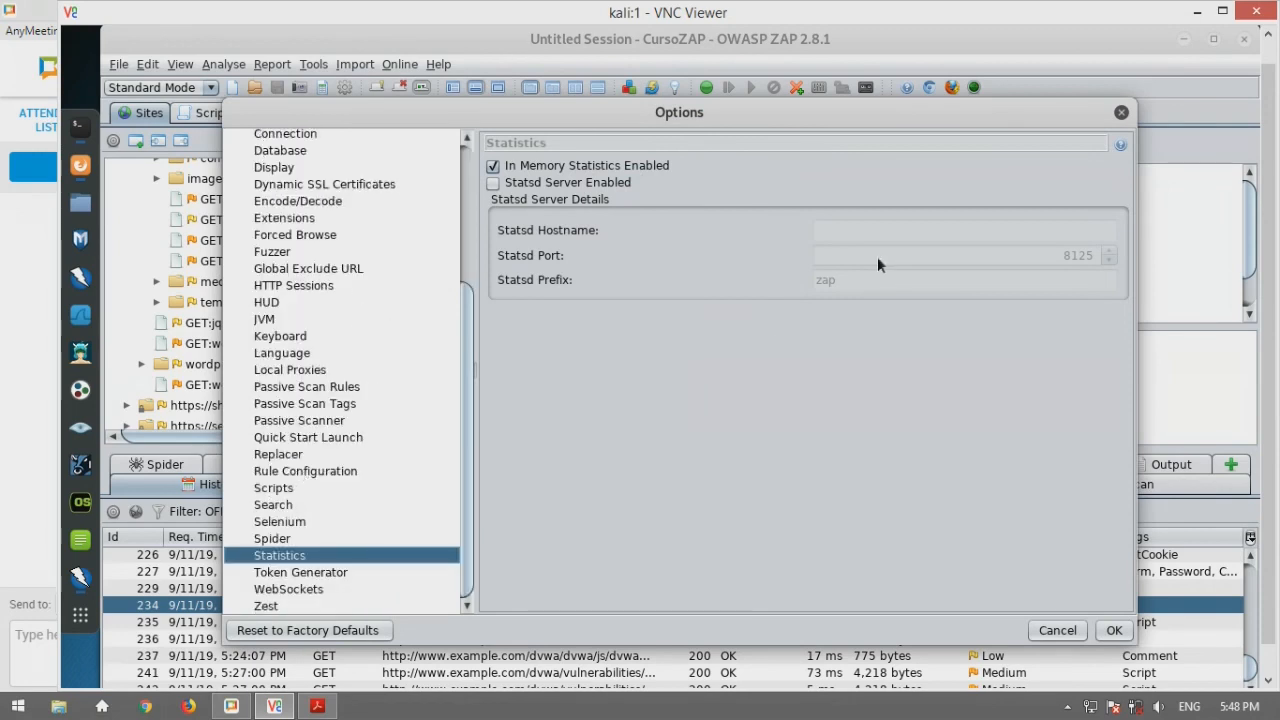
pyautogui.click(1120, 113)
pyautogui.rightClick(553, 608)
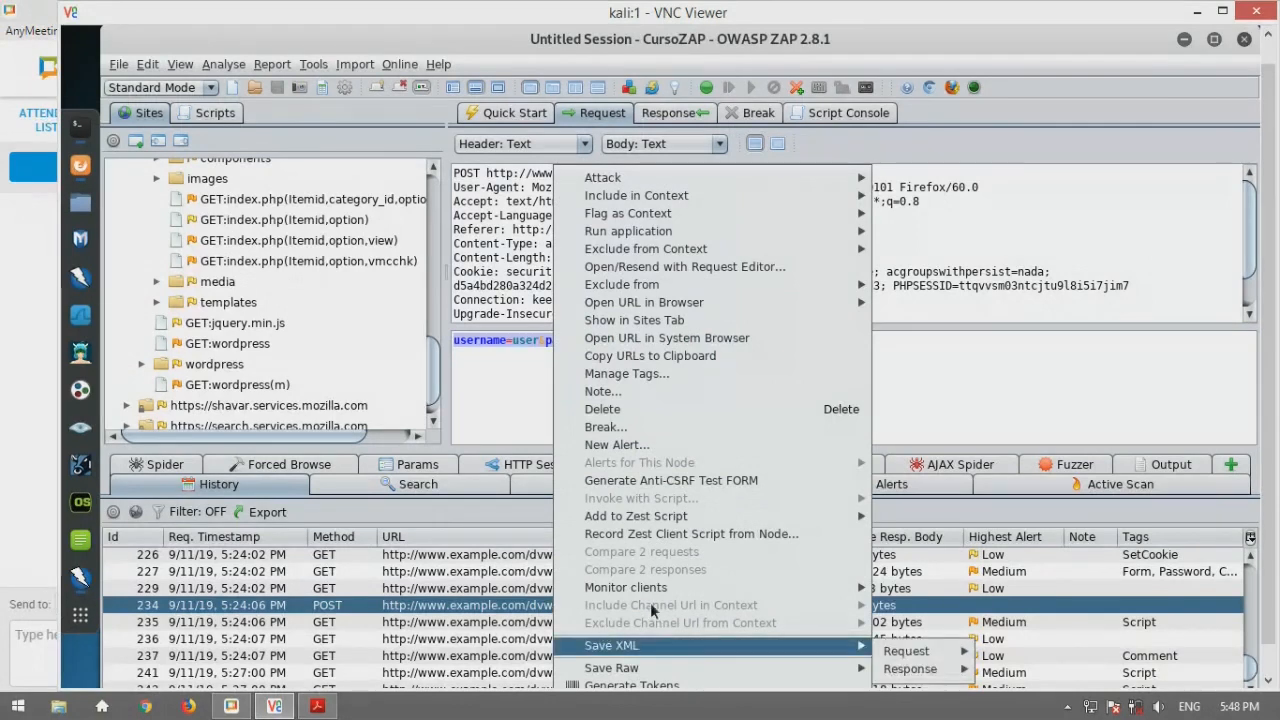
pyautogui.moveTo(668, 591)
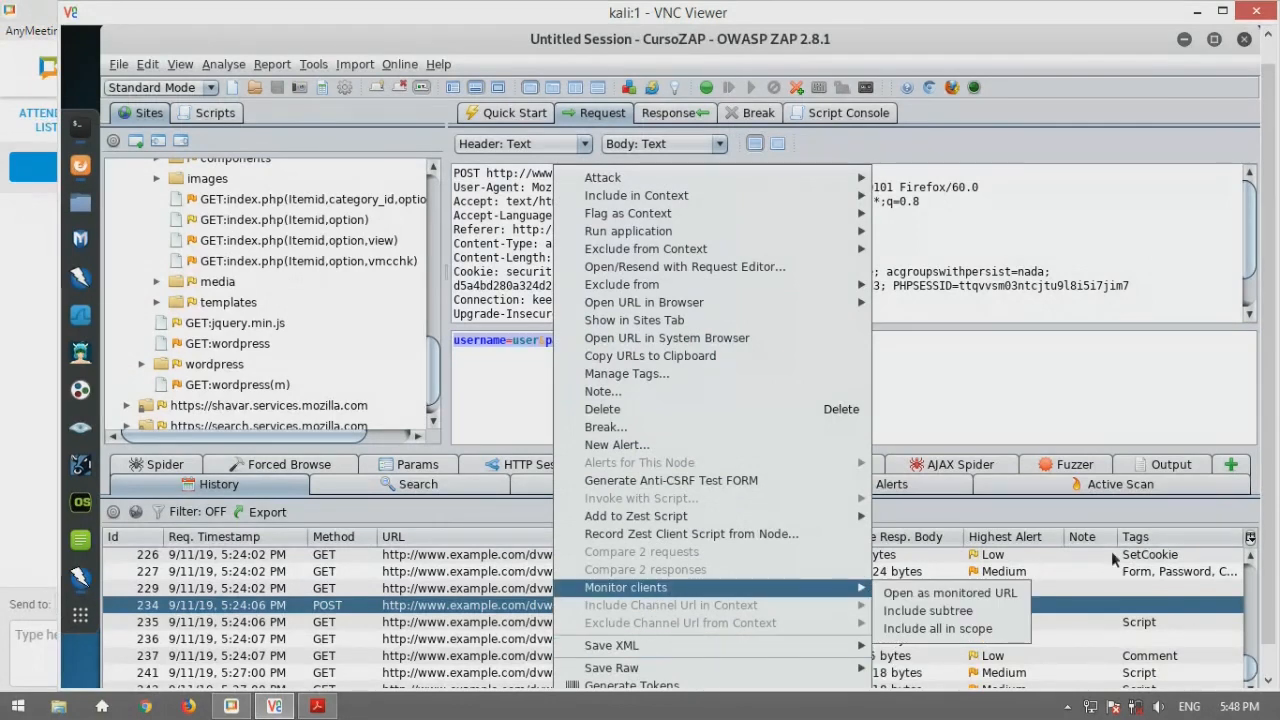
pyautogui.click(638, 375)
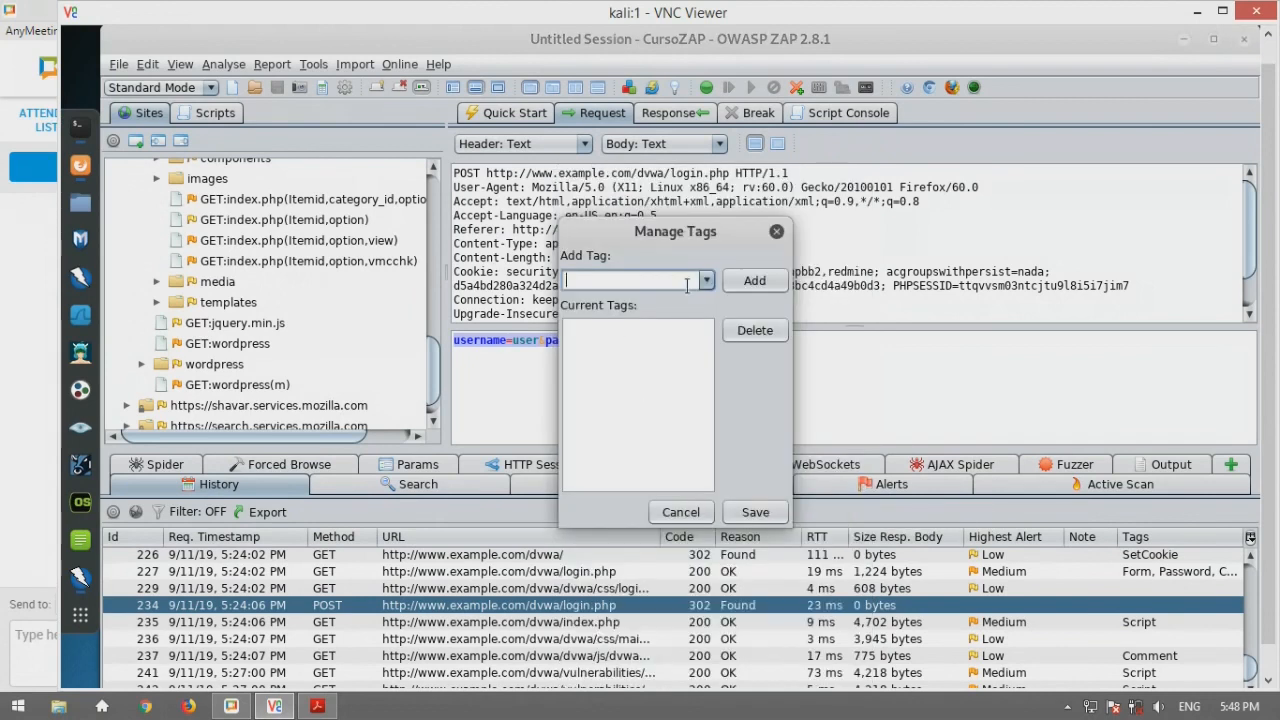
pyautogui.click(708, 280)
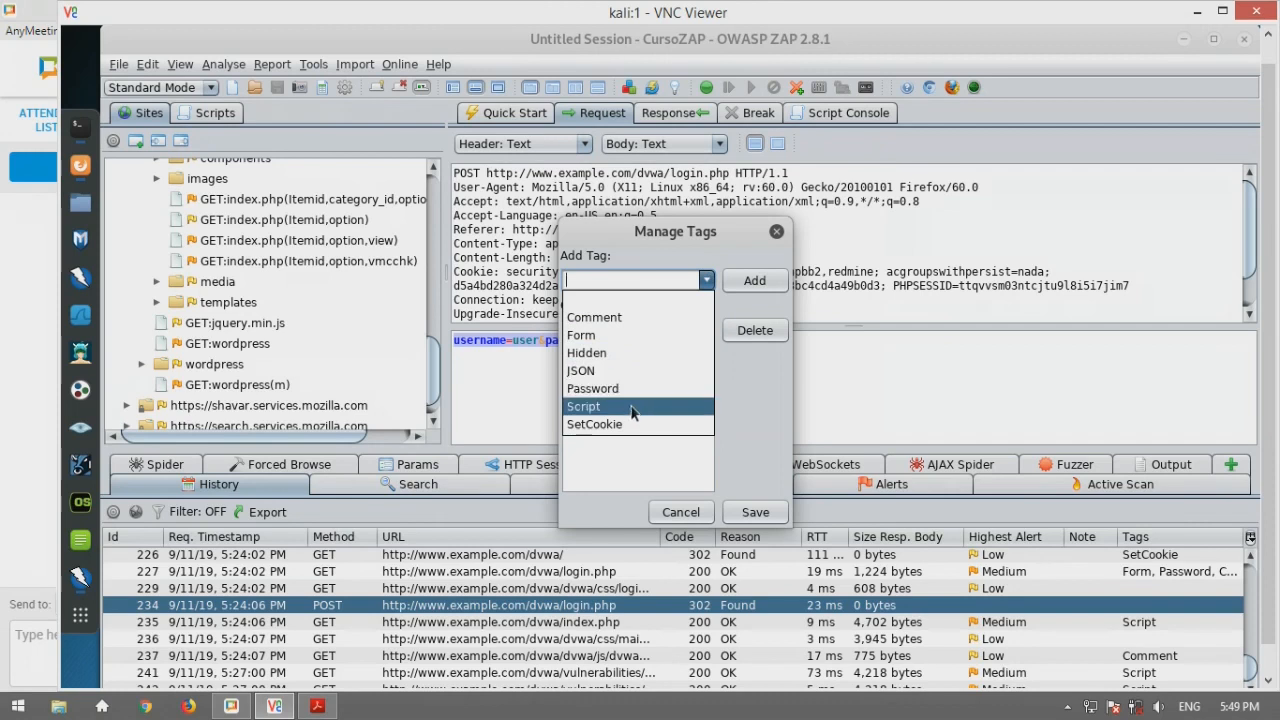
pyautogui.click(731, 402)
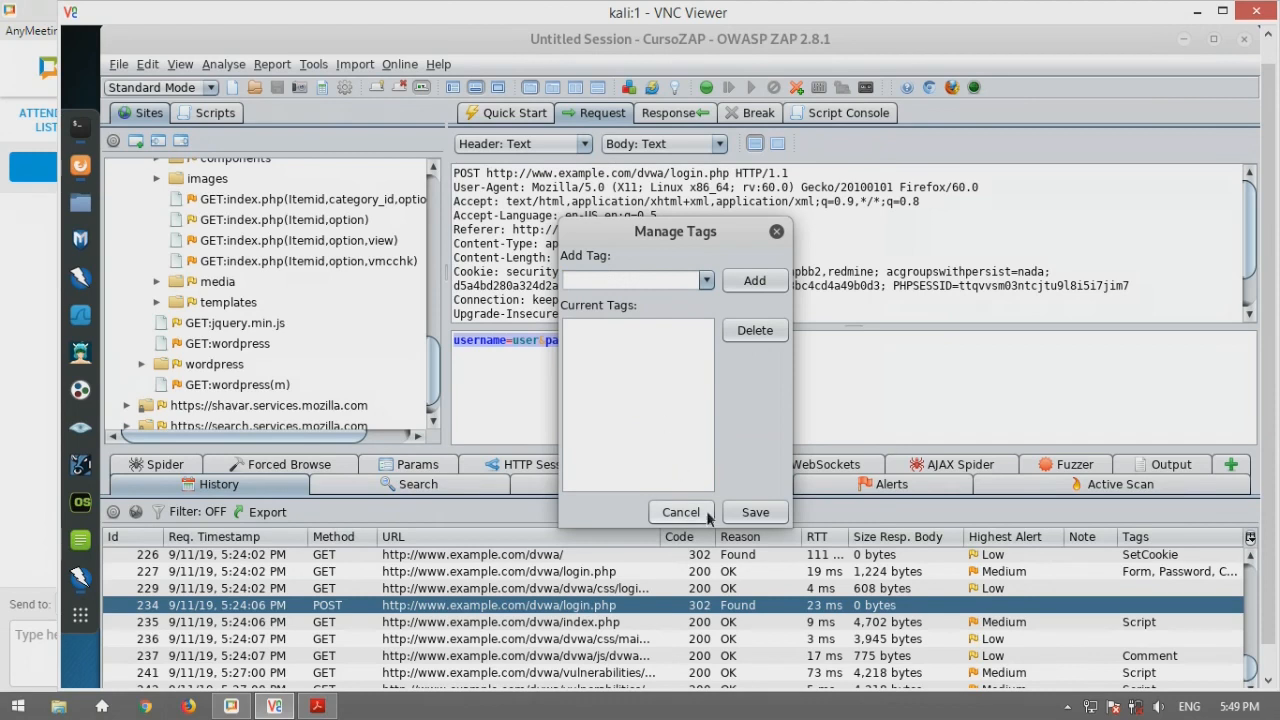
pyautogui.click(654, 515)
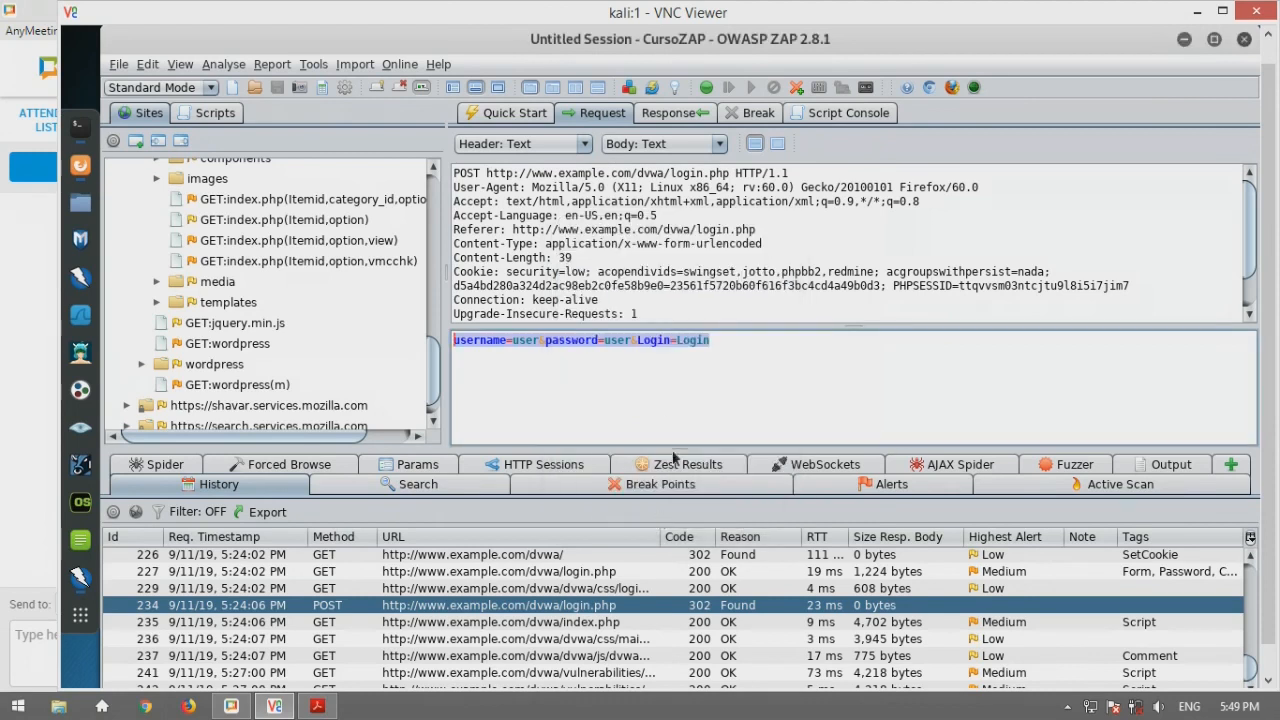
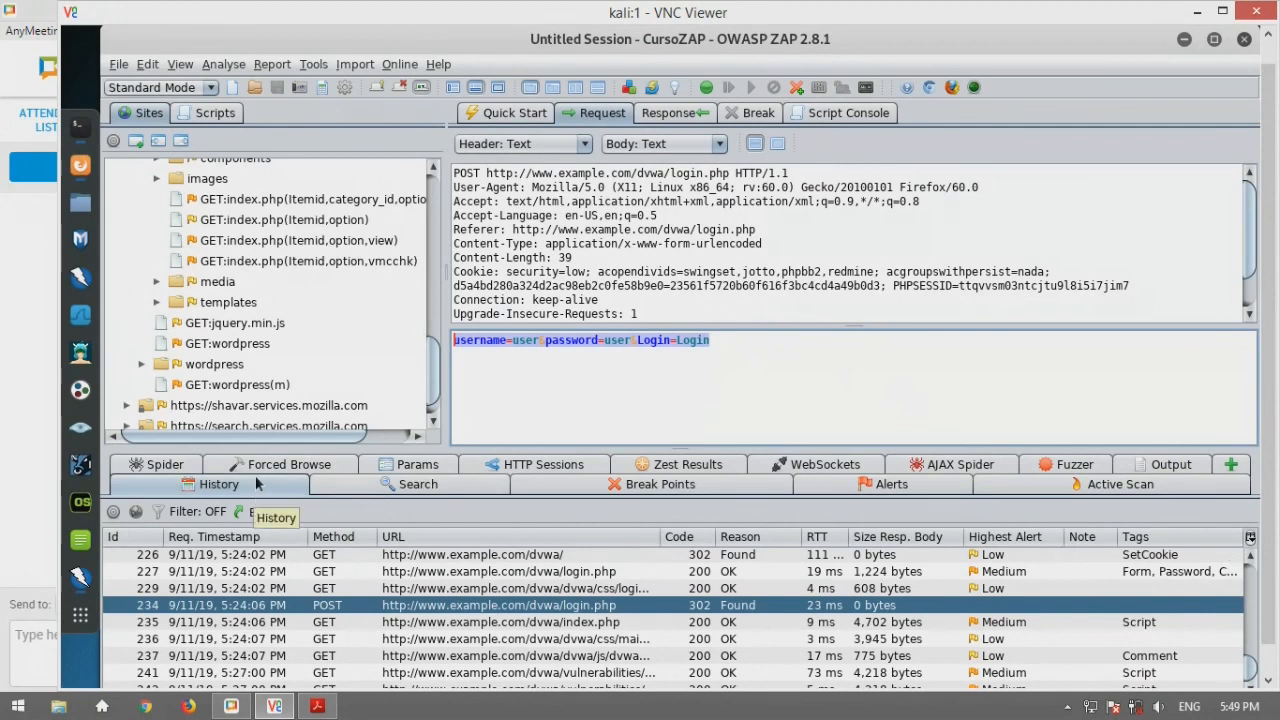
pyautogui.click(157, 512)
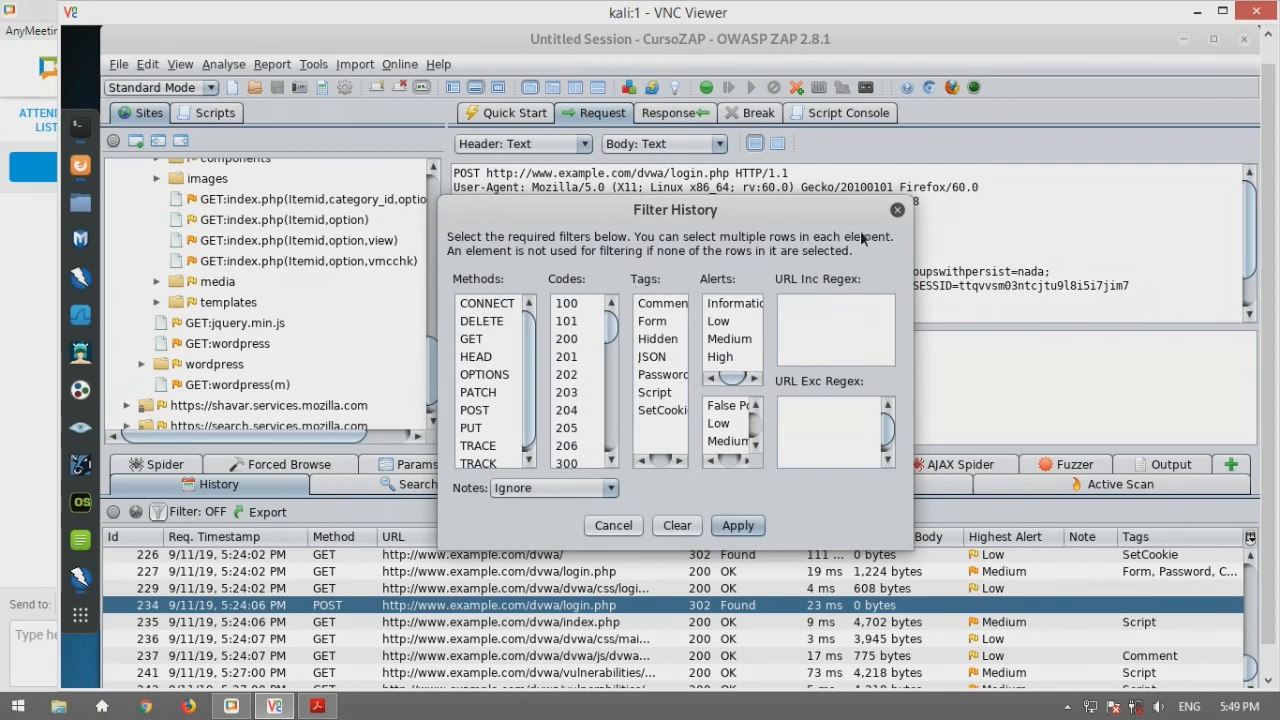
pyautogui.click(899, 205)
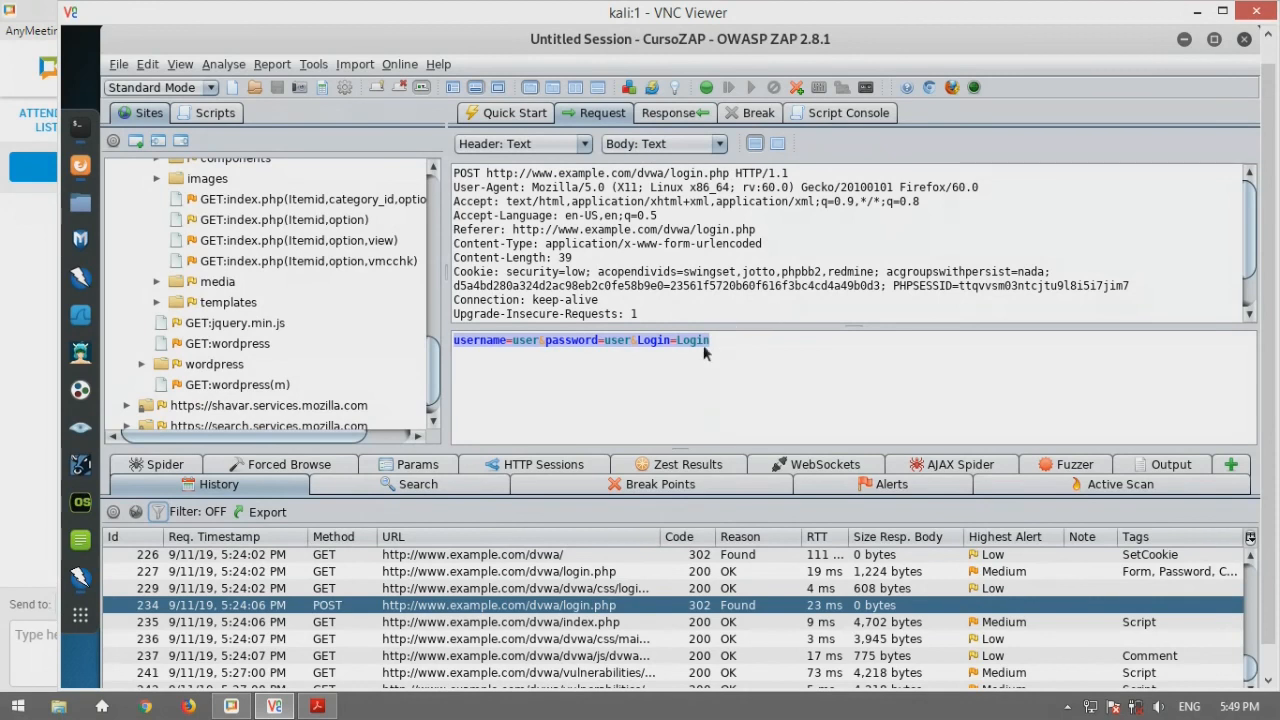
# View the main.css entry's 200 OK response, then bring forward the PDF's 'Características (Cont.)' slide
pyautogui.click(543, 638)
pyautogui.click(660, 115)
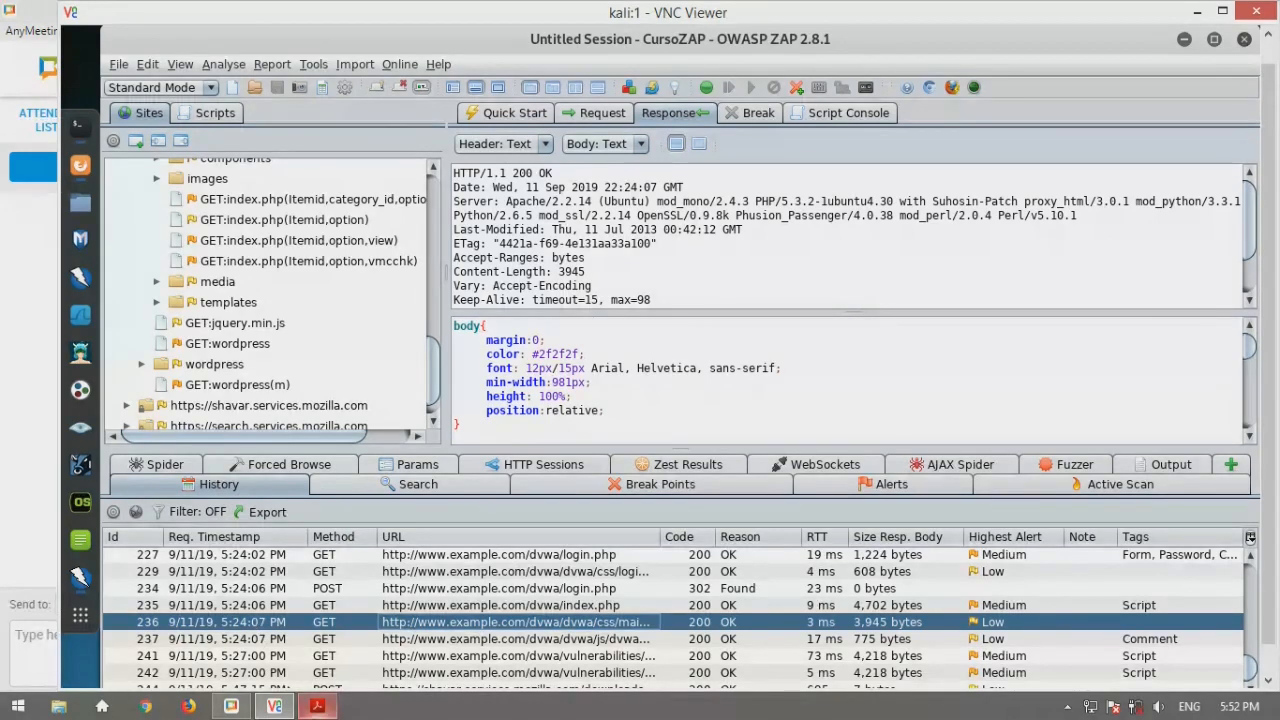
pyautogui.hotkey('alt', 'Tab')
pyautogui.click(1197, 11)
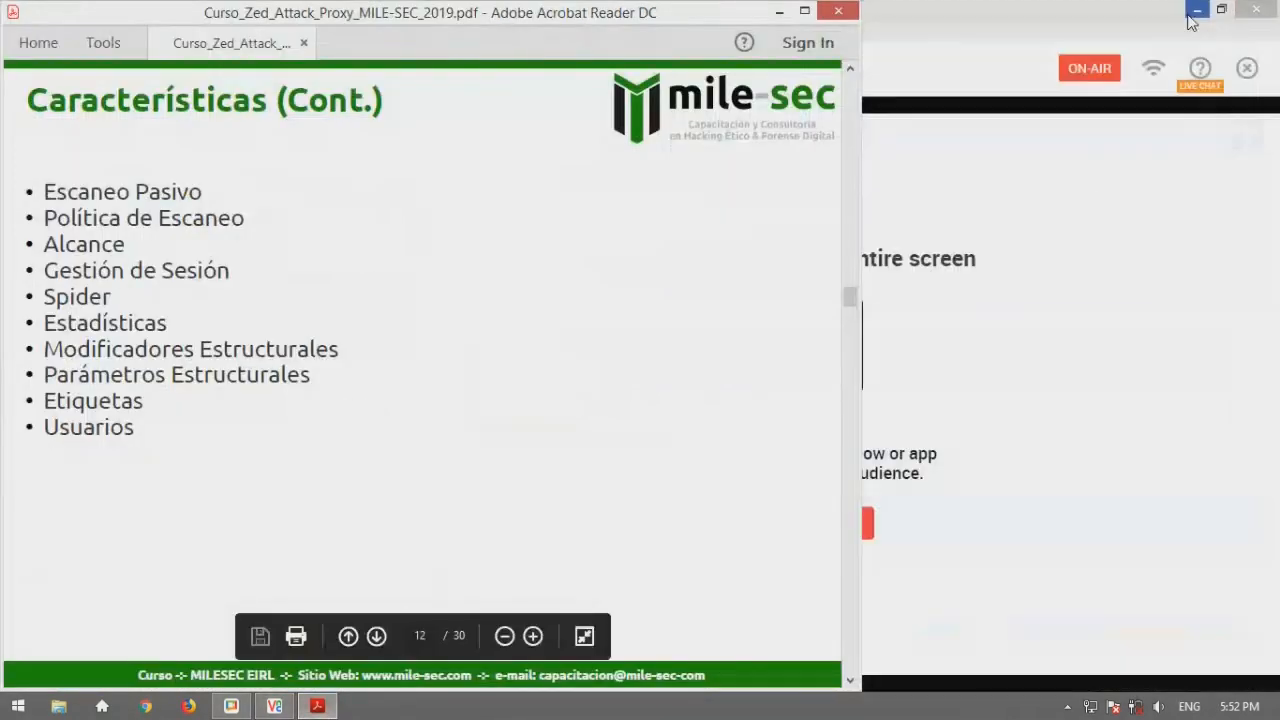
pyautogui.click(1196, 11)
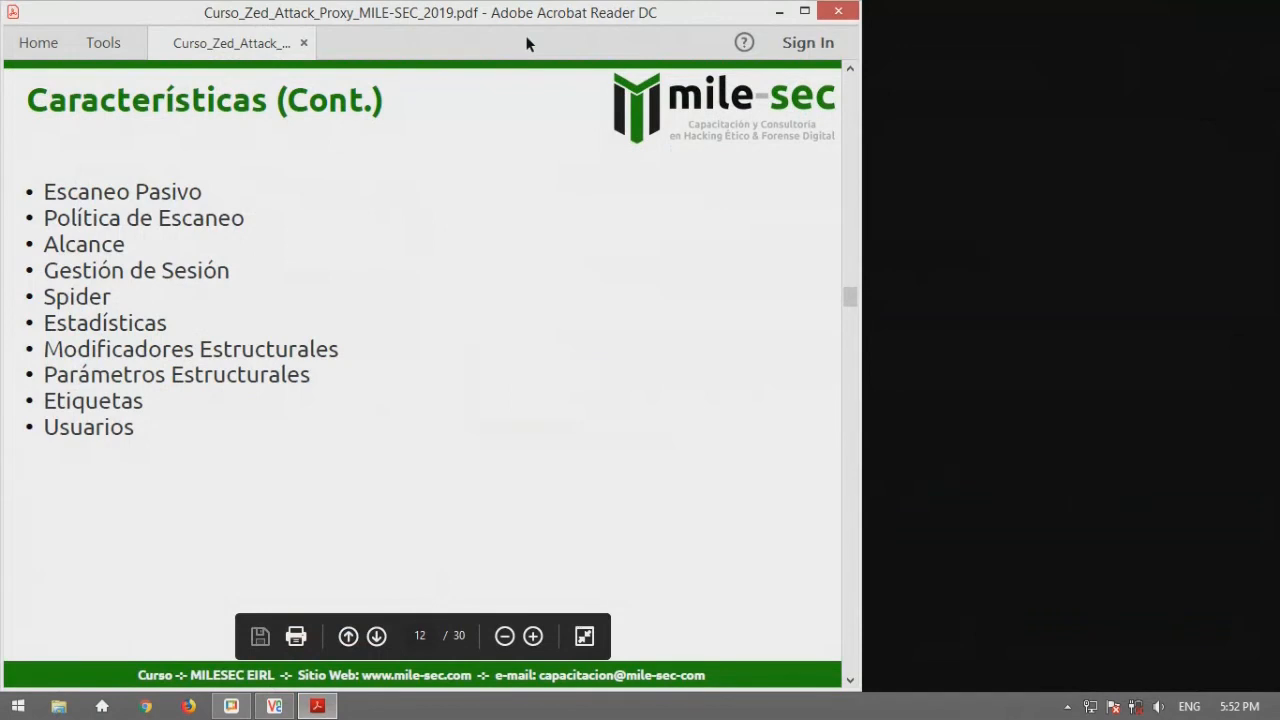